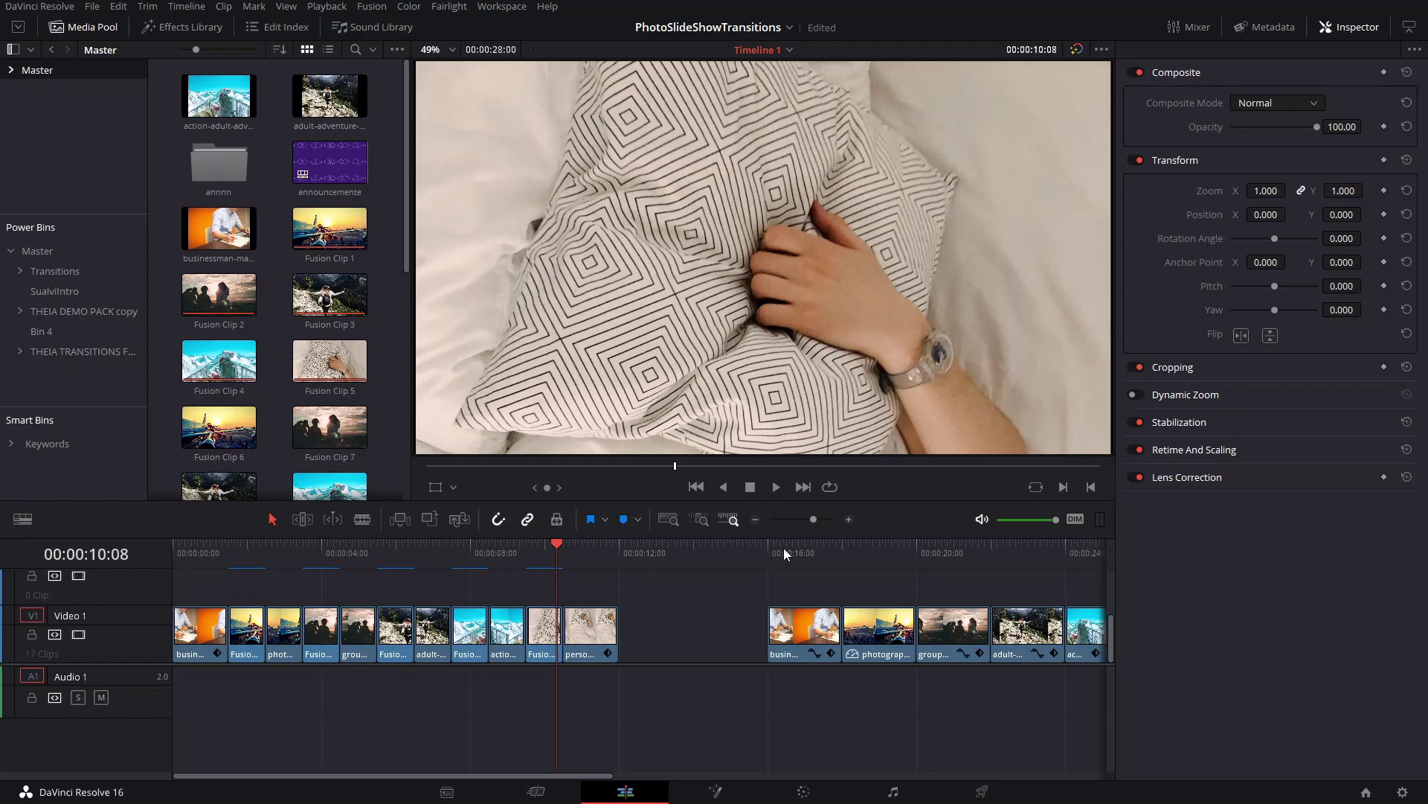
Shrink the viewer image to 35% and hide the Media Pool to widen the workspace.
{"action": "scroll", "coordinate": [698, 252], "scroll_direction": "down", "scroll_amount": 4}
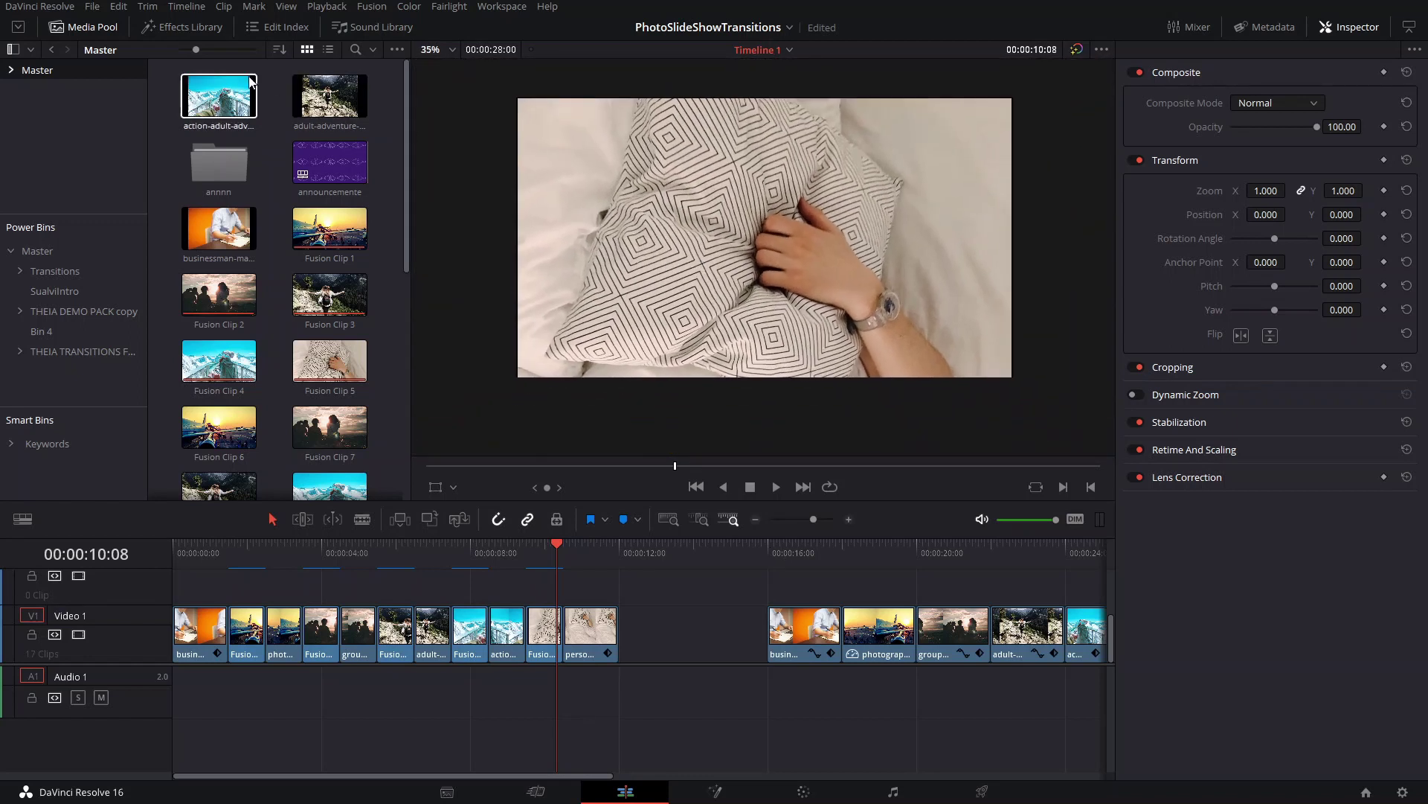
{"action": "left_click", "coordinate": [115, 36]}
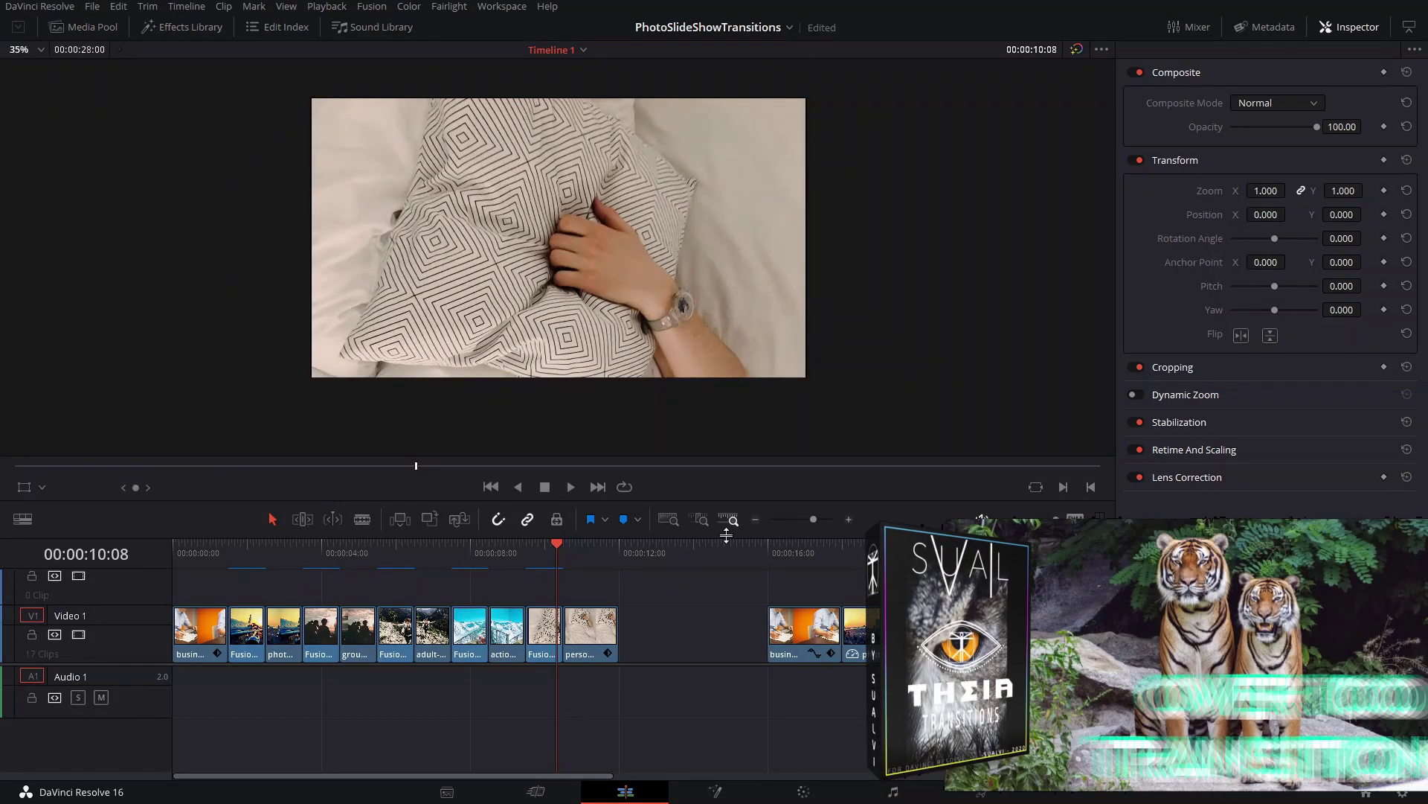
{"action": "left_click", "coordinate": [765, 549]}
{"action": "scroll", "coordinate": [720, 574], "scroll_direction": "right", "scroll_amount": 3}
{"action": "left_click_drag", "start_coordinate": [728, 633], "coordinate": [725, 593]}
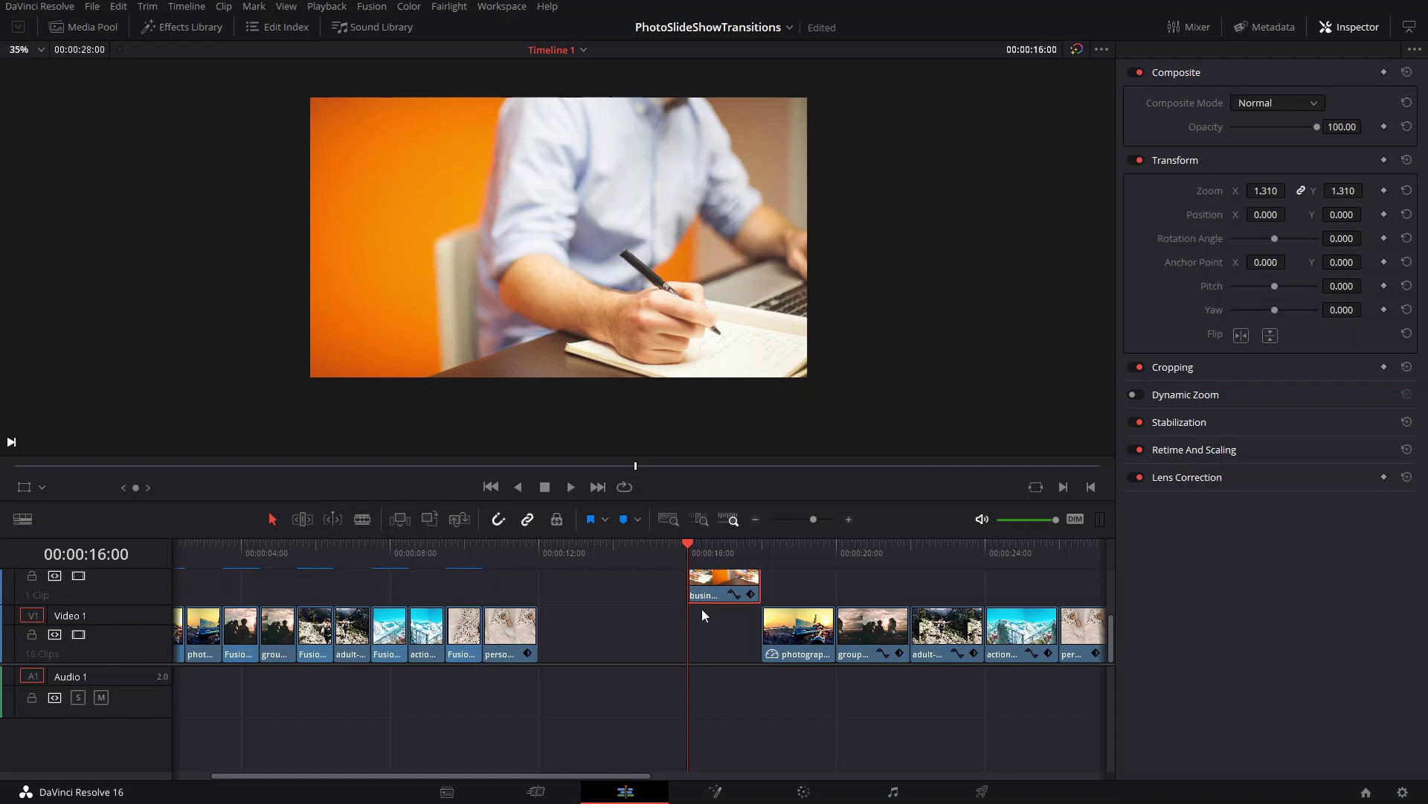
{"action": "scroll", "coordinate": [810, 581], "scroll_direction": "right", "scroll_amount": 3}
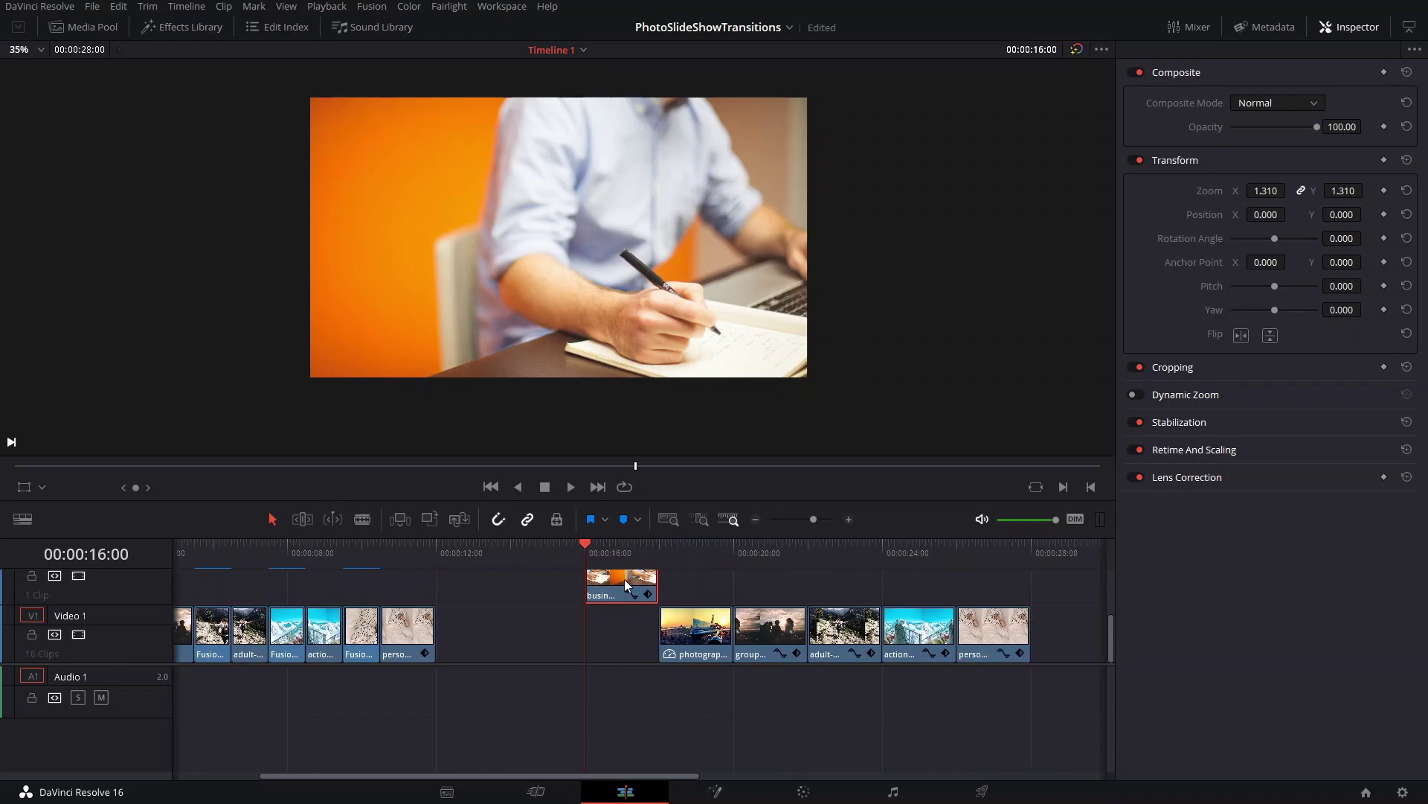
{"action": "left_click_drag", "start_coordinate": [624, 578], "coordinate": [623, 614]}
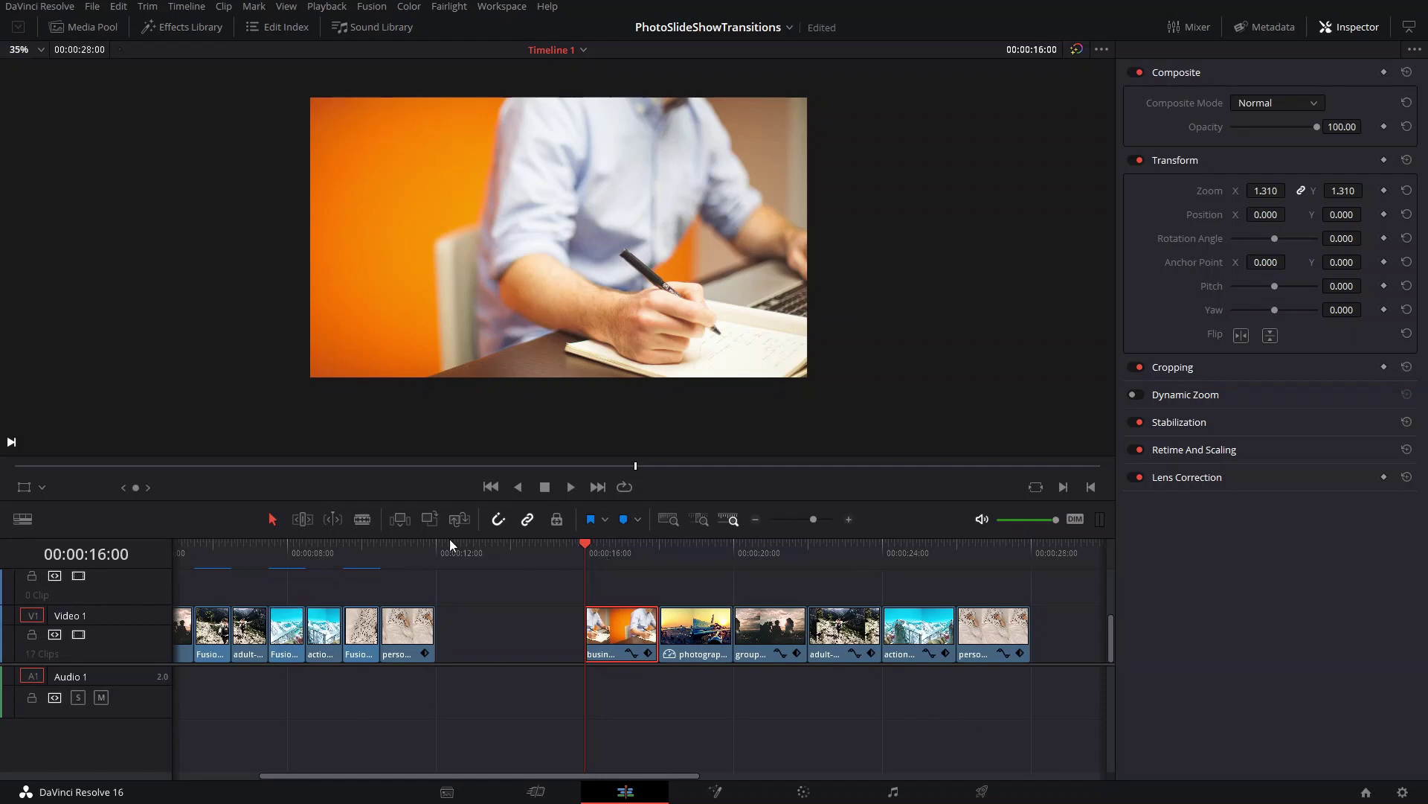
{"action": "left_click_drag", "start_coordinate": [603, 636], "coordinate": [613, 599]}
{"action": "scroll", "coordinate": [653, 600], "scroll_direction": "right", "scroll_amount": 6}
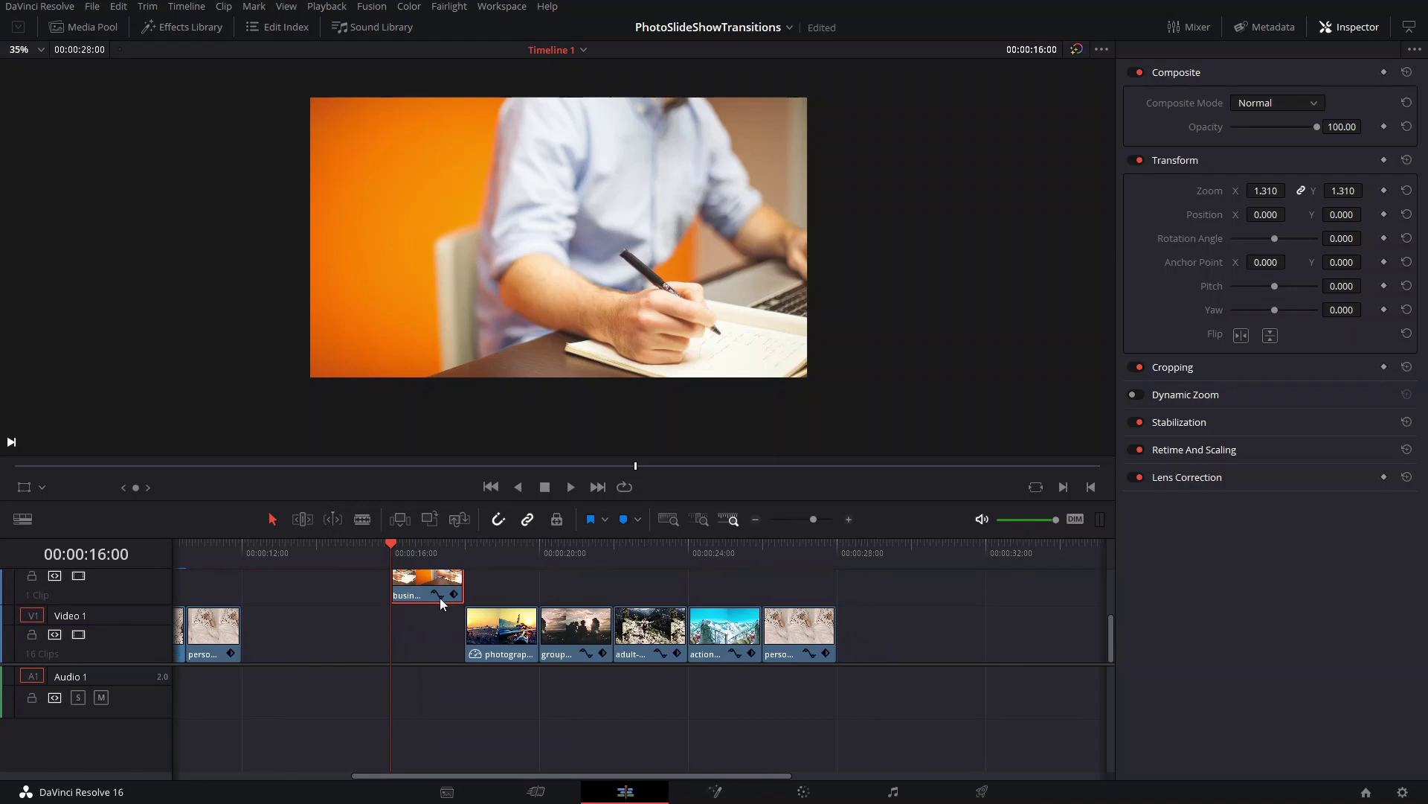
Move the businessman clip up to Video 2, then overlap it with the airplane clip by 12 frames on each side of 00:00:18:00.
{"action": "left_click", "coordinate": [462, 557]}
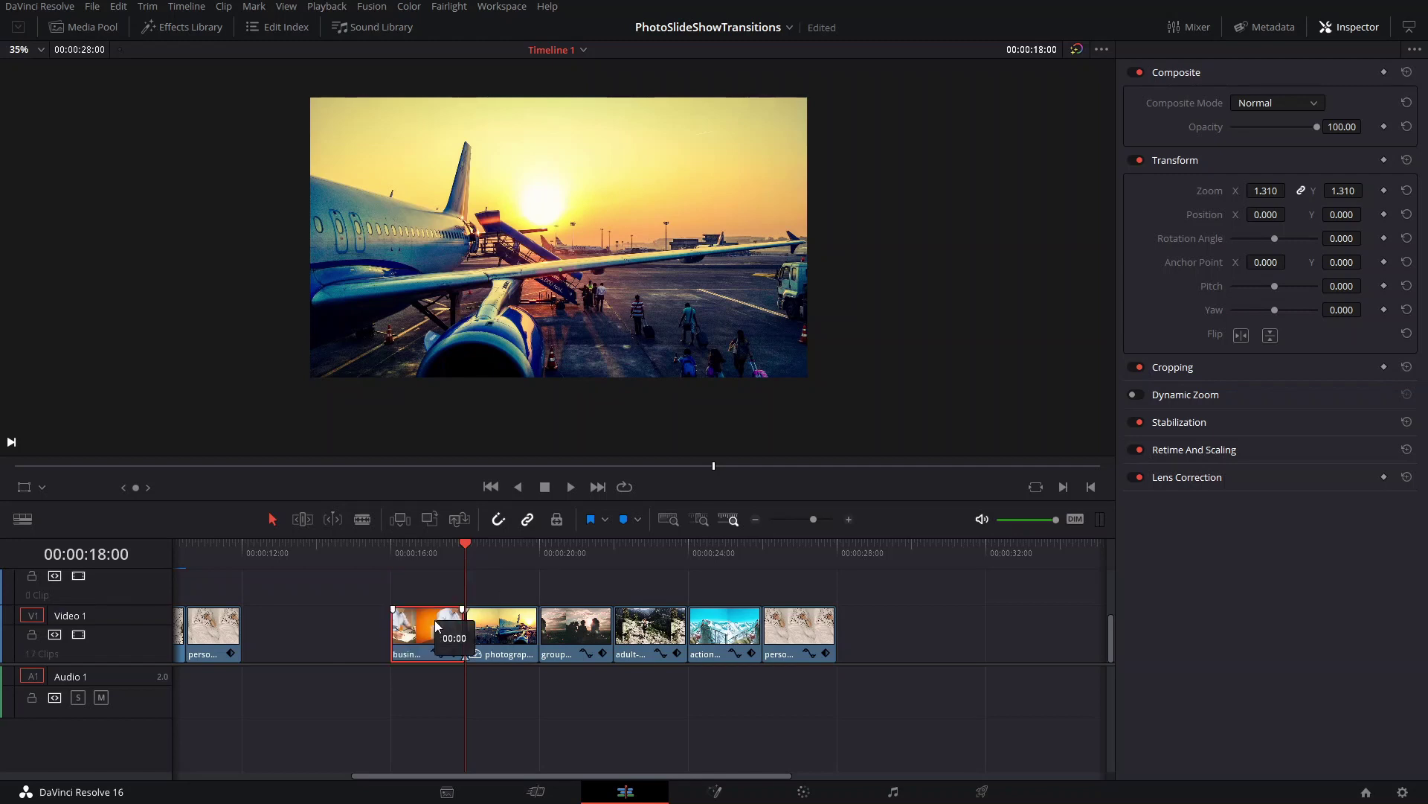
{"action": "scroll", "coordinate": [447, 625], "scroll_direction": "right", "scroll_amount": 2}
{"action": "left_click_drag", "start_coordinate": [395, 631], "coordinate": [439, 606]}
{"action": "key", "text": "ctrl+equal"}
{"action": "key", "text": "ctrl+equal"}
{"action": "key", "text": "ctrl+equal"}
{"action": "scroll", "coordinate": [628, 622], "scroll_direction": "right", "scroll_amount": 3}
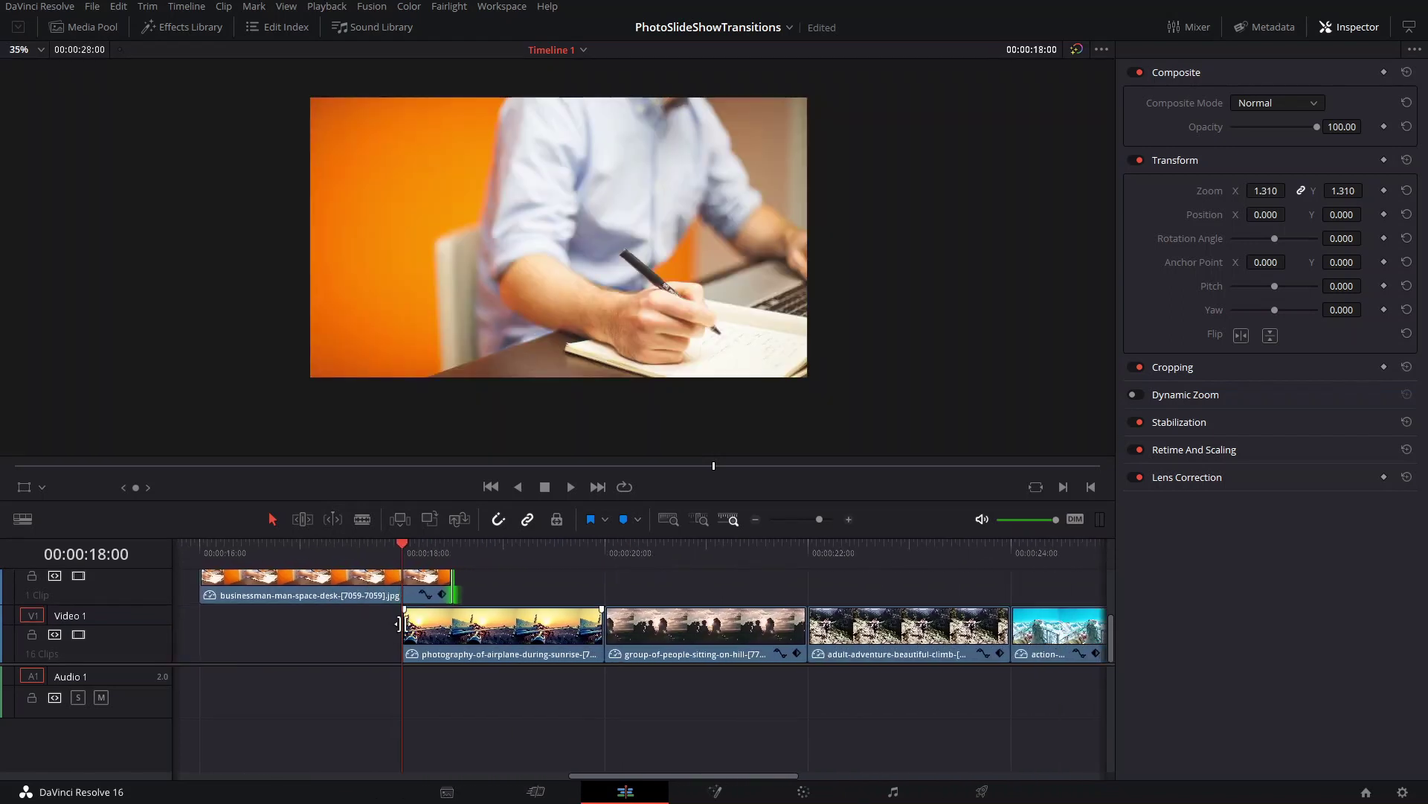
{"action": "left_click_drag", "start_coordinate": [399, 624], "coordinate": [352, 628]}
Split the businessman clip at 17:12 and the airplane clip at 18:12, and return the first businessman piece to Video 1.
{"action": "key", "text": "b"}
{"action": "left_click", "coordinate": [352, 594]}
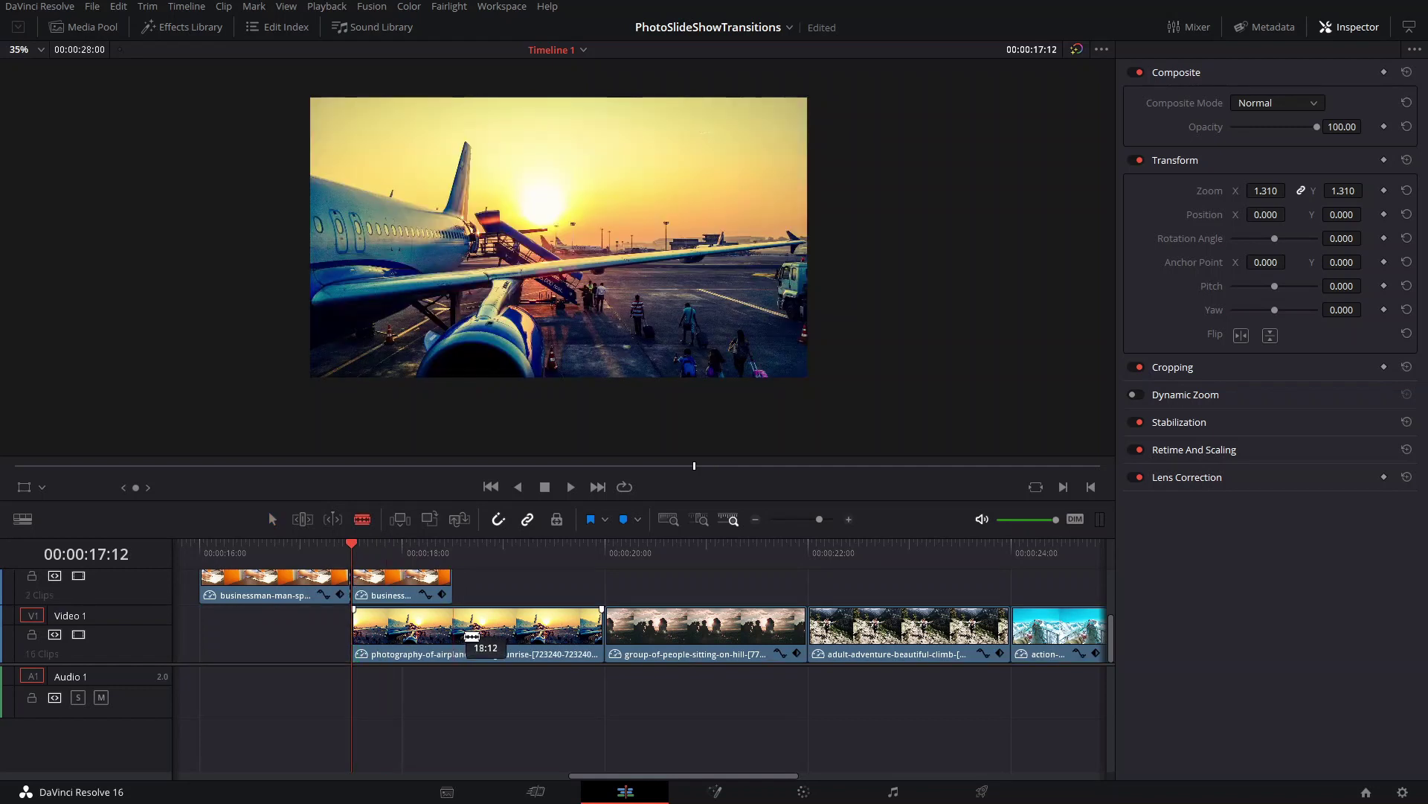
{"action": "left_click", "coordinate": [452, 625]}
{"action": "key", "text": "a"}
{"action": "left_click_drag", "start_coordinate": [268, 591], "coordinate": [269, 629]}
Combine the overlapping businessman and airplane pieces into a new Fusion clip and open it on the Fusion page.
{"action": "left_click", "coordinate": [401, 588]}
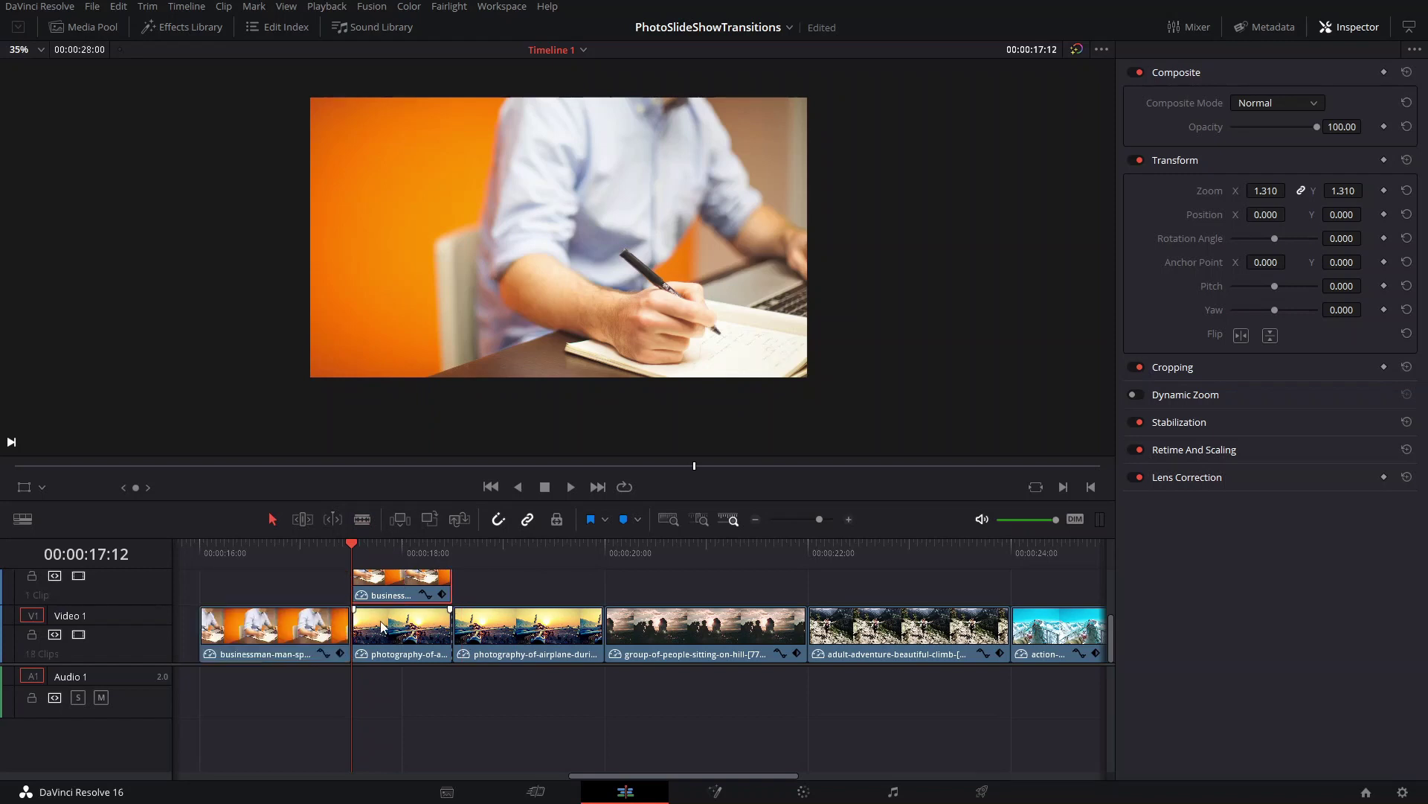
{"action": "left_click", "coordinate": [417, 636], "text": "ctrl"}
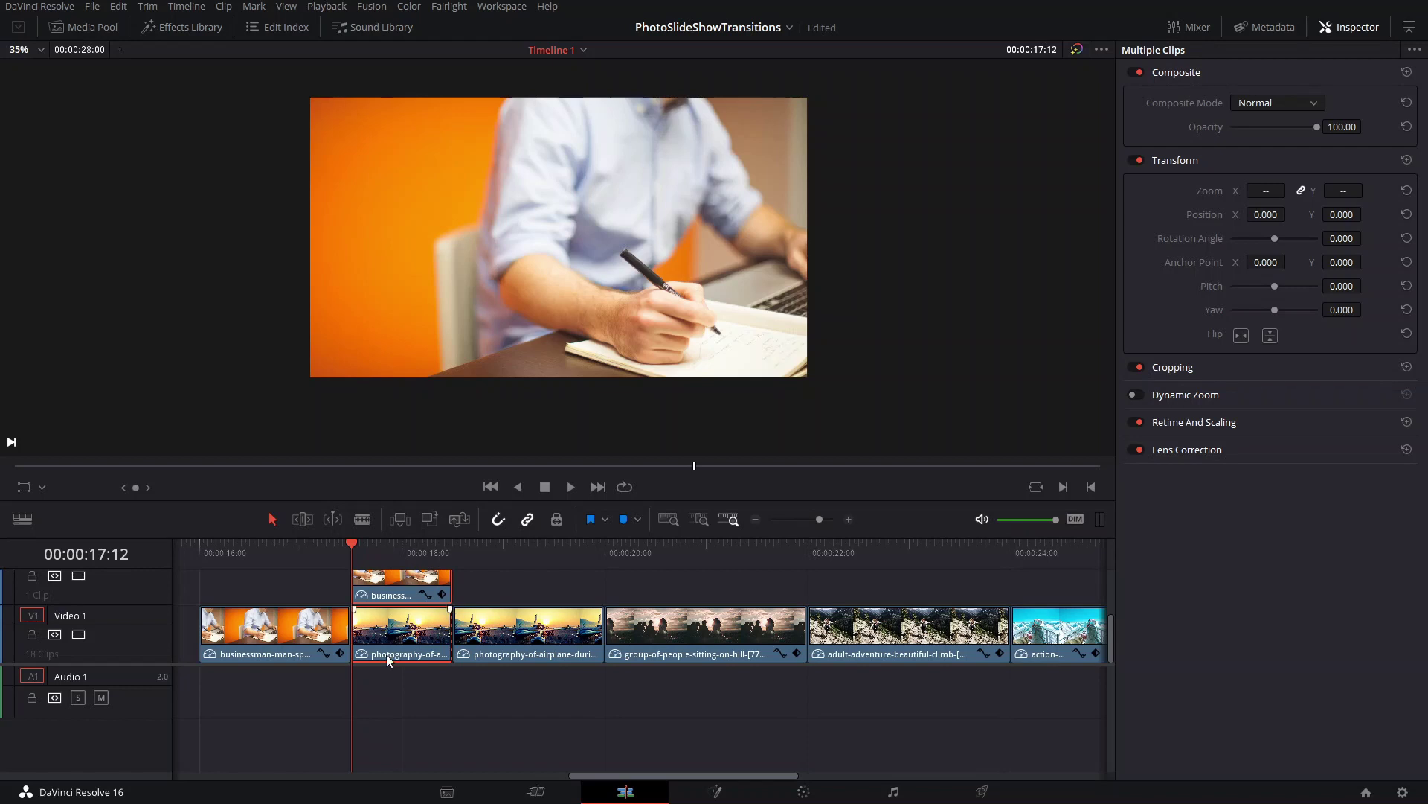
{"action": "right_click", "coordinate": [402, 617]}
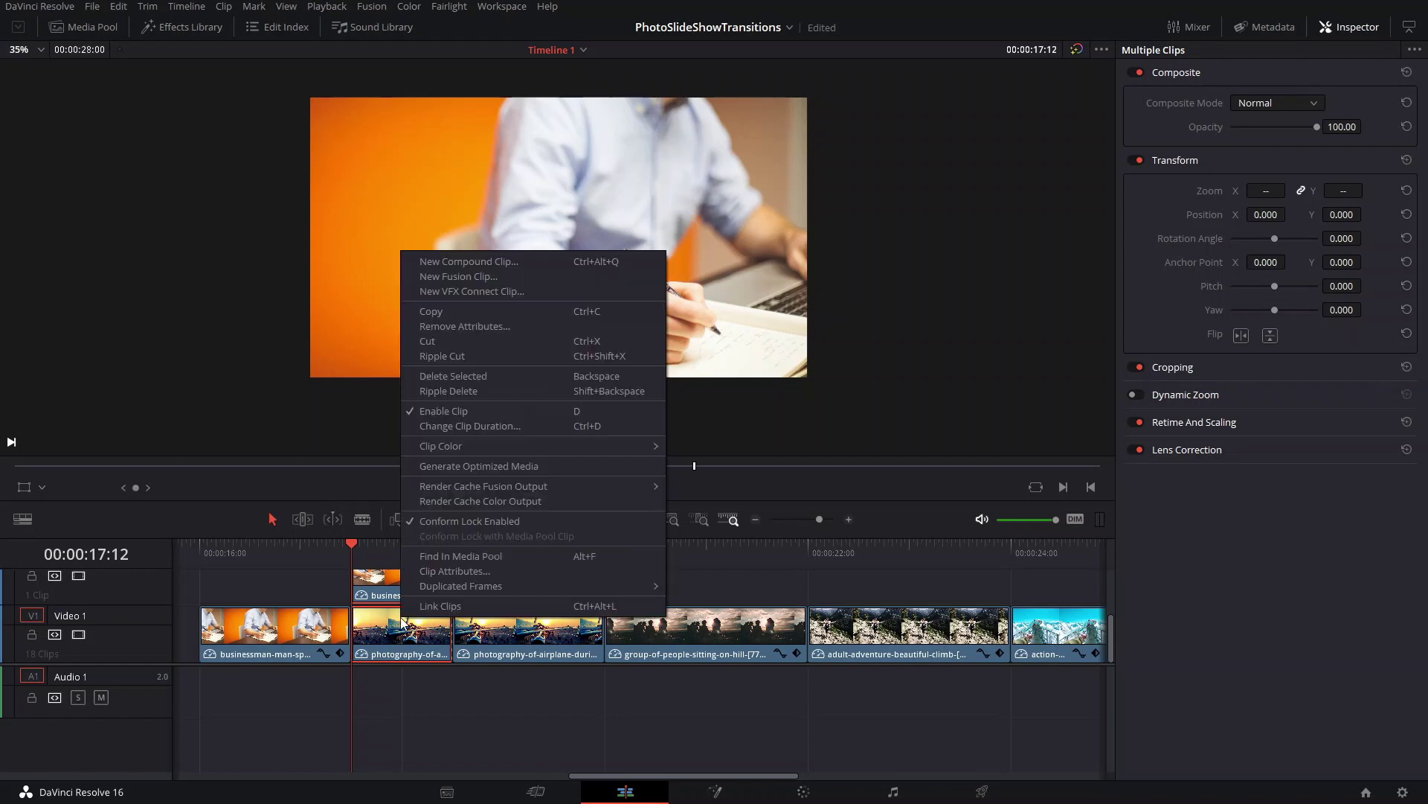
{"action": "left_click", "coordinate": [485, 275]}
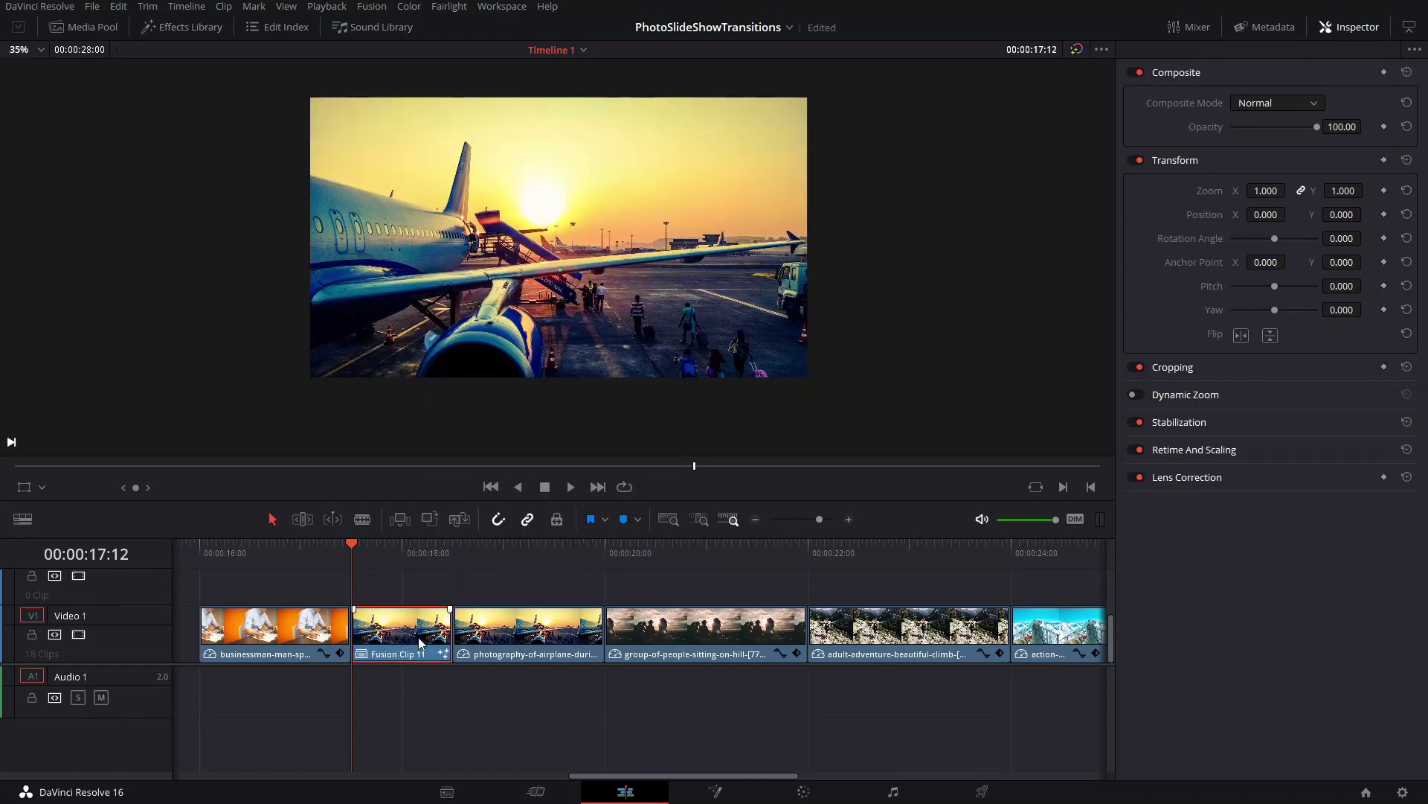
{"action": "left_click", "coordinate": [397, 568]}
{"action": "left_click", "coordinate": [718, 791]}
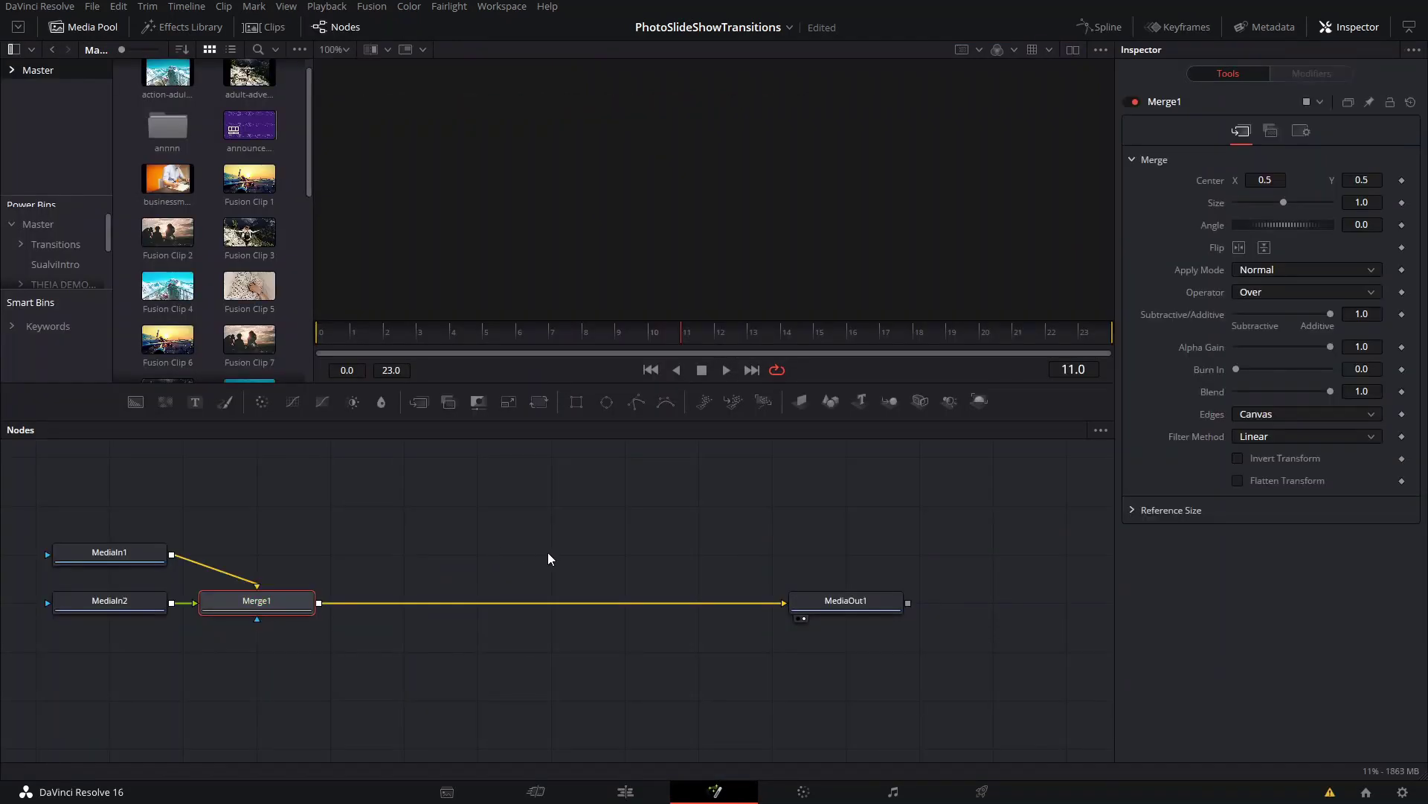
Arrange the nodes with MediaIn2 above Merge1 and MediaIn1 level with it, and hide the Media Pool.
{"action": "left_click_drag", "start_coordinate": [361, 612], "coordinate": [528, 604]}
{"action": "left_click_drag", "start_coordinate": [262, 614], "coordinate": [552, 483]}
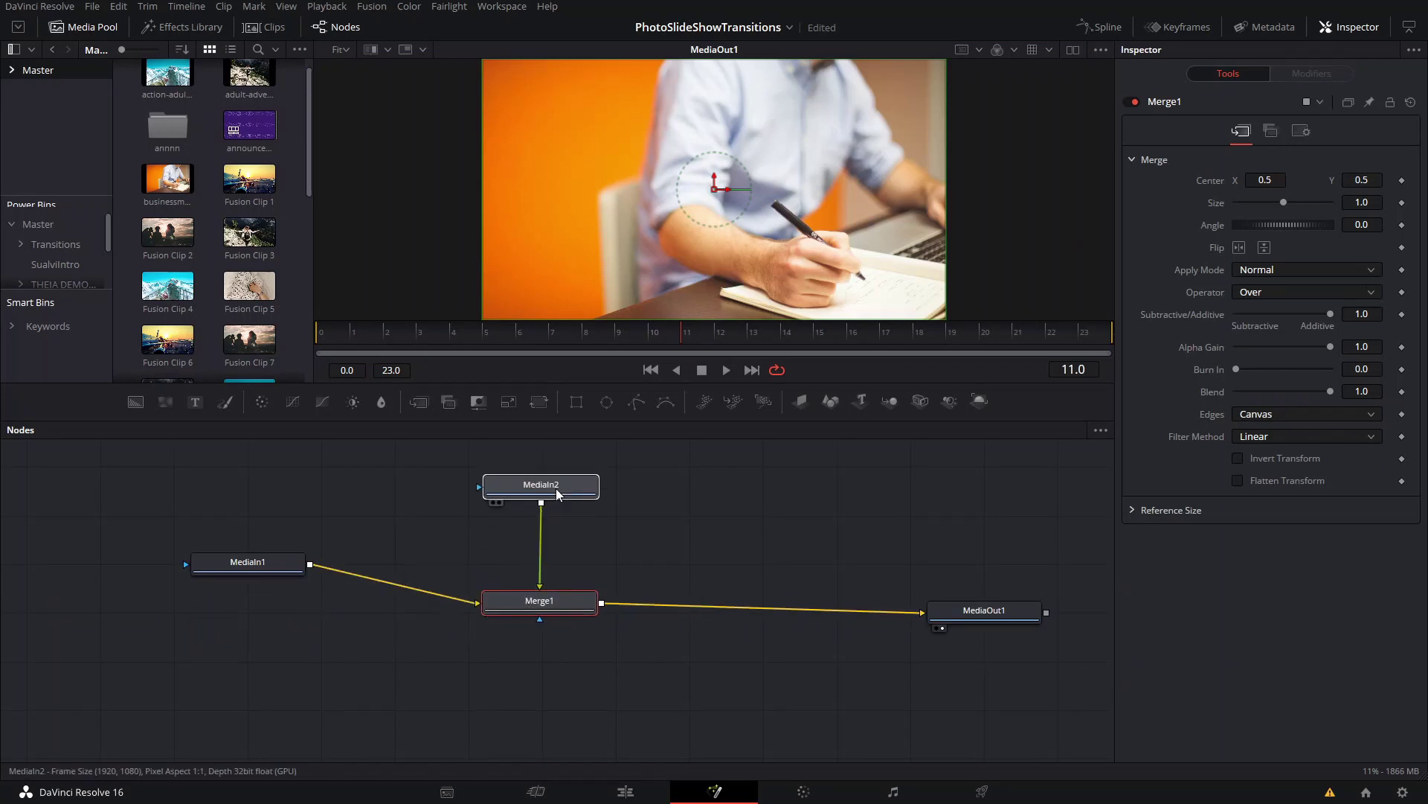
{"action": "left_click_drag", "start_coordinate": [270, 572], "coordinate": [260, 606]}
{"action": "left_click", "coordinate": [566, 606]}
{"action": "left_click_drag", "start_coordinate": [623, 569], "coordinate": [478, 587]}
{"action": "left_click_drag", "start_coordinate": [380, 505], "coordinate": [423, 488]}
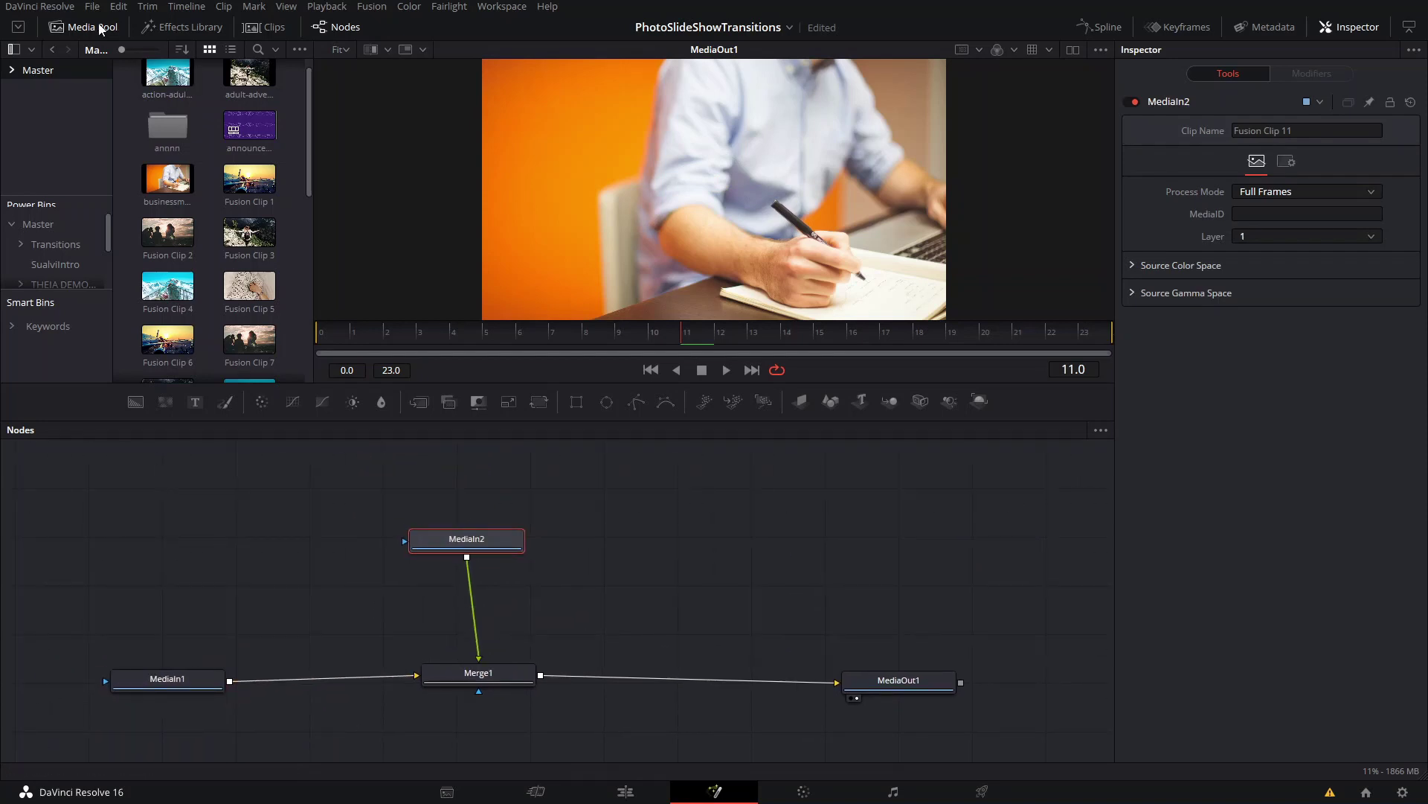
{"action": "left_click", "coordinate": [83, 27]}
{"action": "left_click_drag", "start_coordinate": [521, 541], "coordinate": [533, 495]}
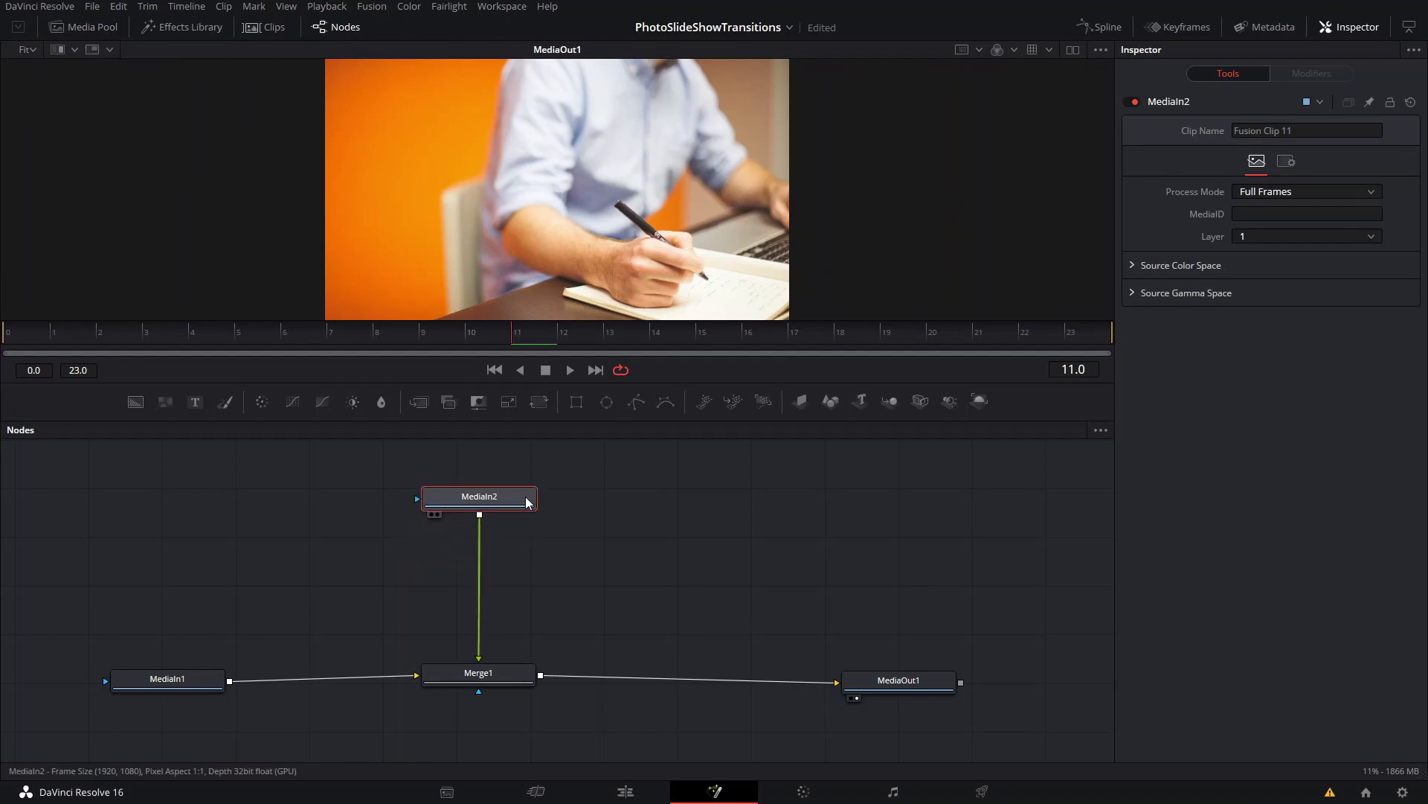
Add a Rectangle mask to MediaIn2 with a height of 1.0 and Center X of 0.25.
{"action": "left_click", "coordinate": [571, 405]}
{"action": "left_click_drag", "start_coordinate": [500, 485], "coordinate": [505, 448]}
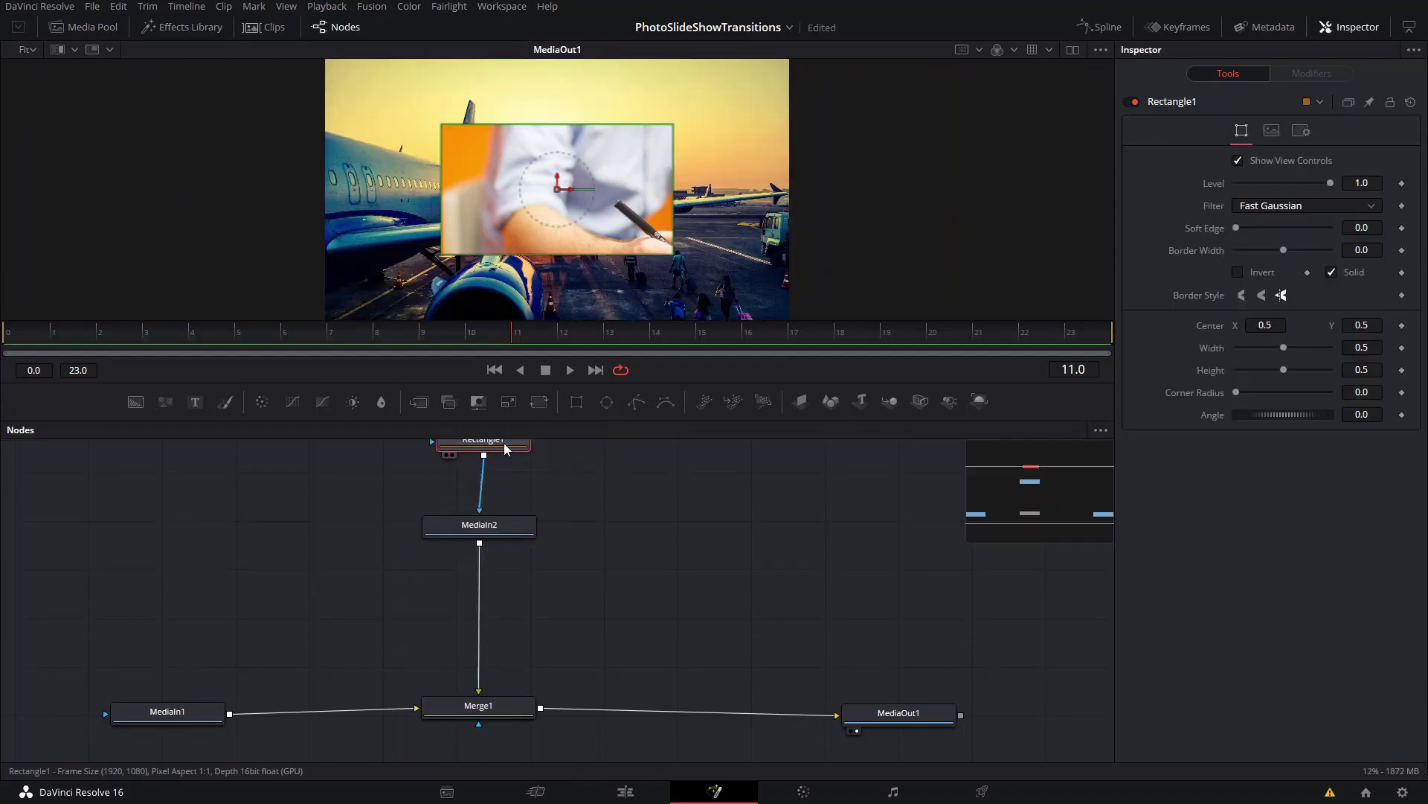
{"action": "left_click_drag", "start_coordinate": [1288, 369], "coordinate": [1341, 370]}
{"action": "scroll", "coordinate": [716, 266], "scroll_direction": "down", "scroll_amount": 1}
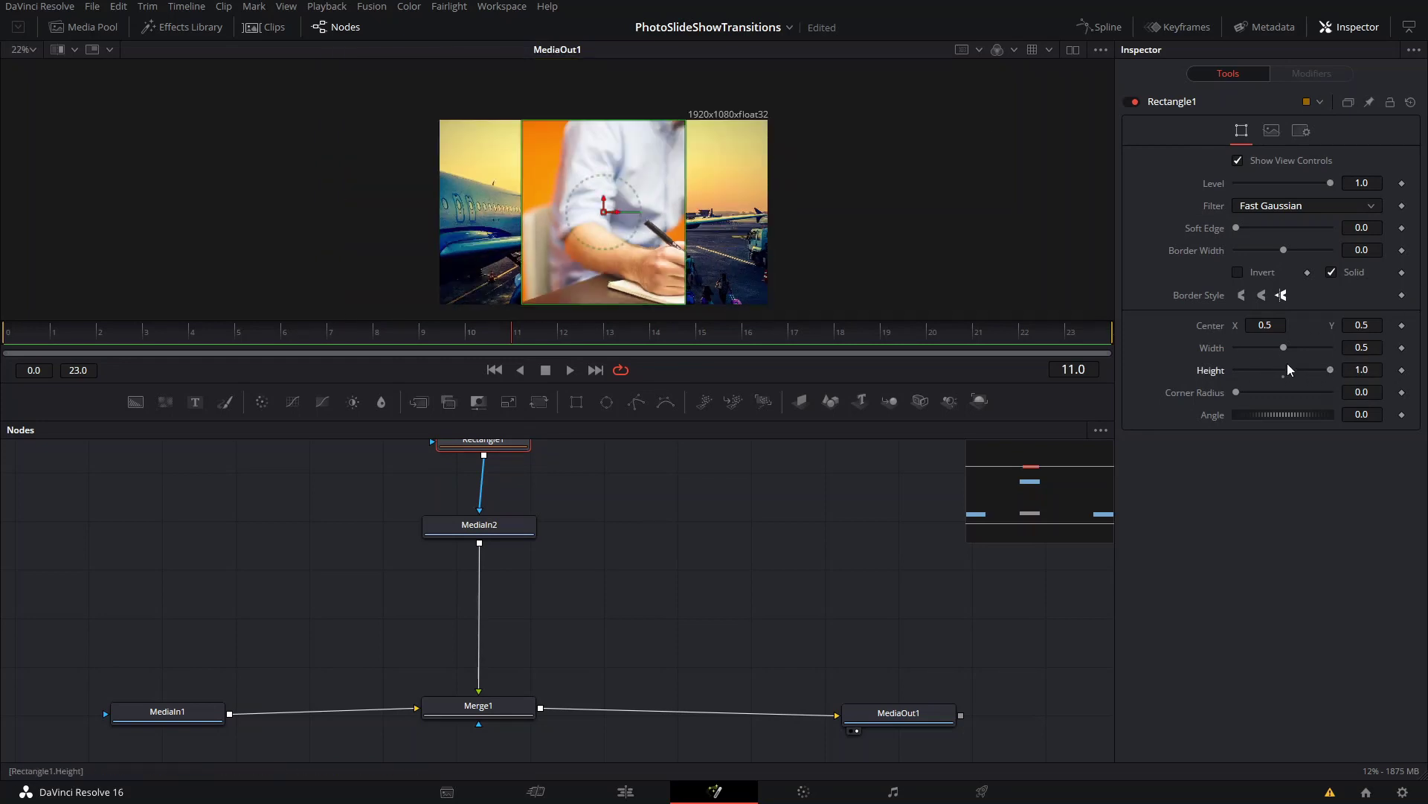
{"action": "left_click", "coordinate": [1272, 325]}
{"action": "type", "text": ".25"}
{"action": "key", "text": "Tab"}
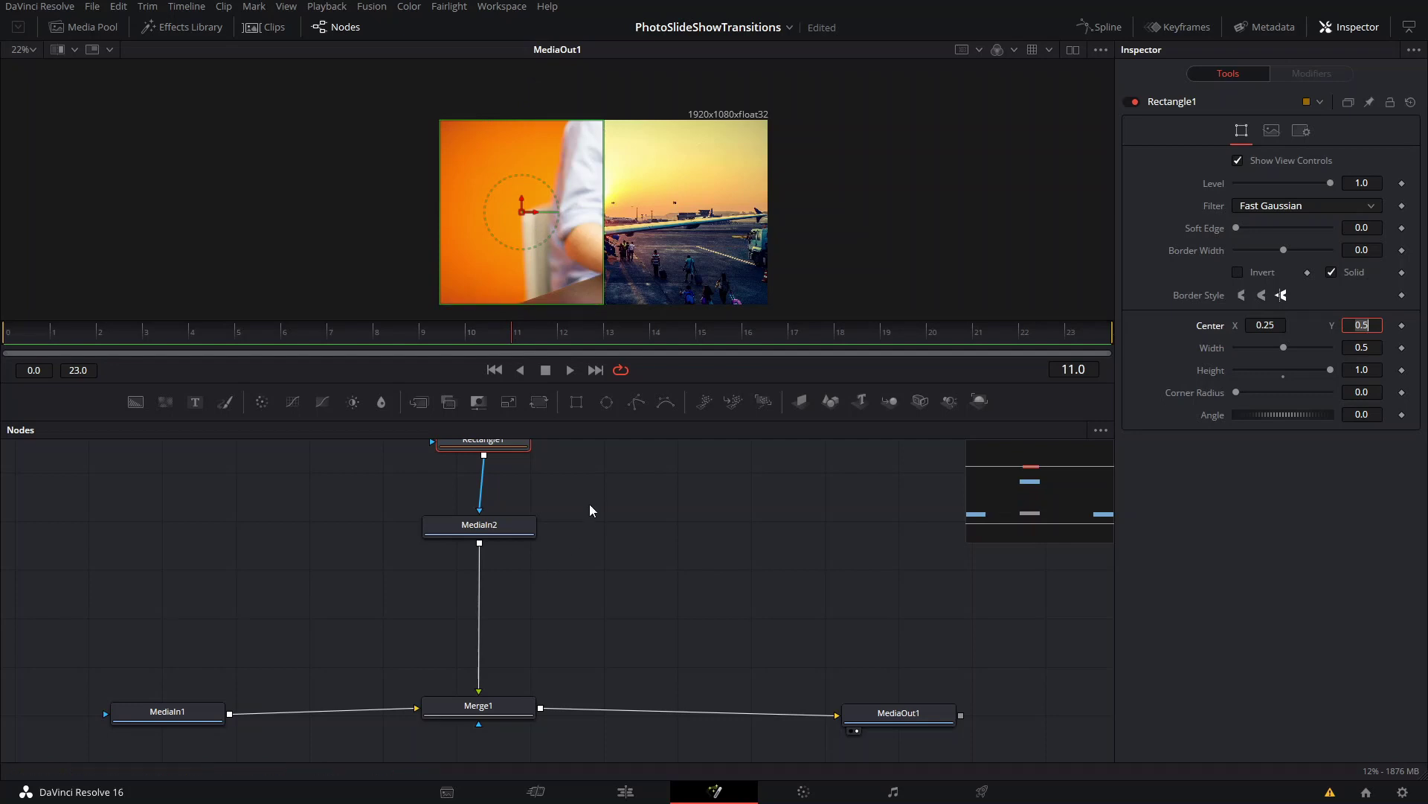
Duplicate the Rectangle mask between Rectangle1 and MediaIn2 and set the copy's Center X to 0.75.
{"action": "scroll", "coordinate": [589, 506], "scroll_direction": "up", "scroll_amount": 2}
{"action": "key", "text": "ctrl+c"}
{"action": "key", "text": "ctrl+v"}
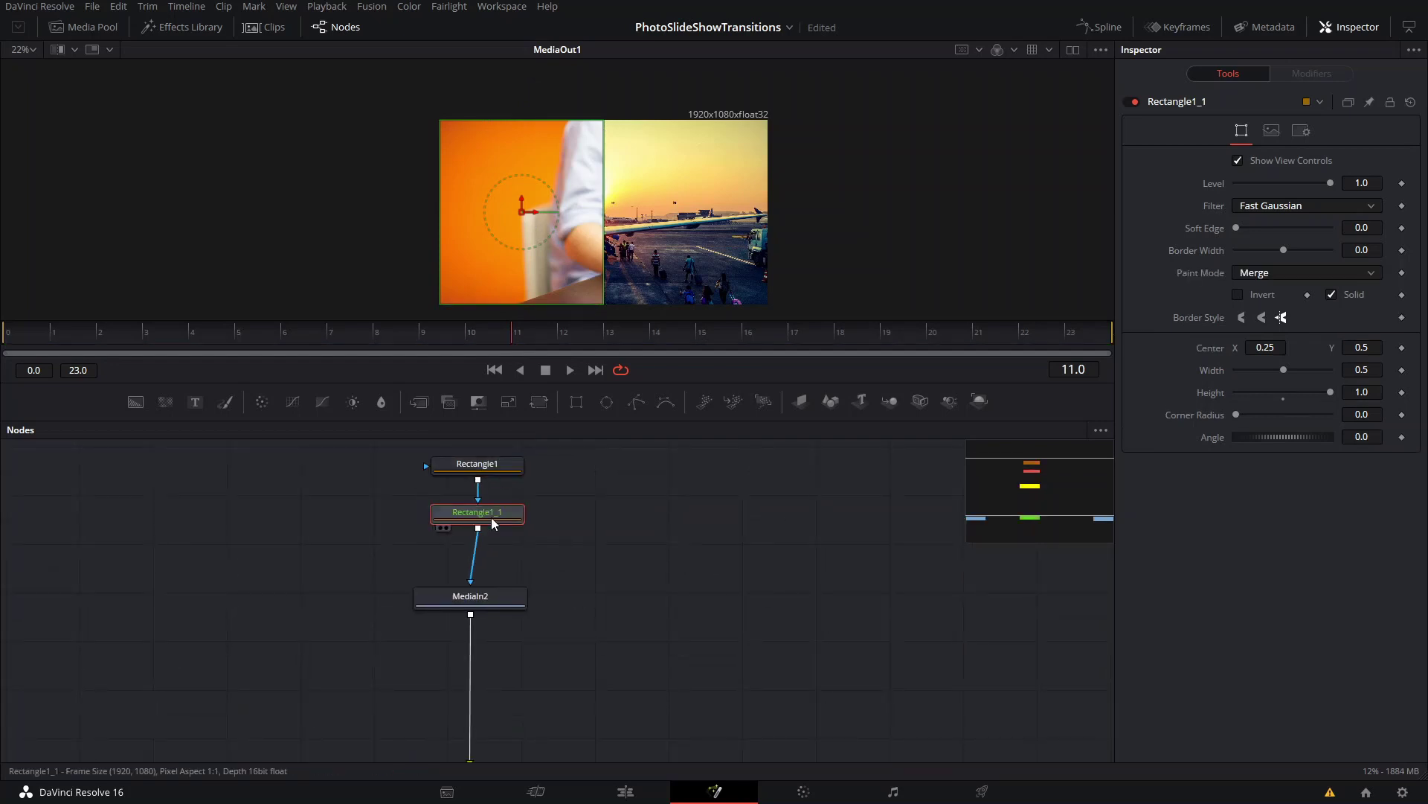
{"action": "left_click", "coordinate": [1266, 348]}
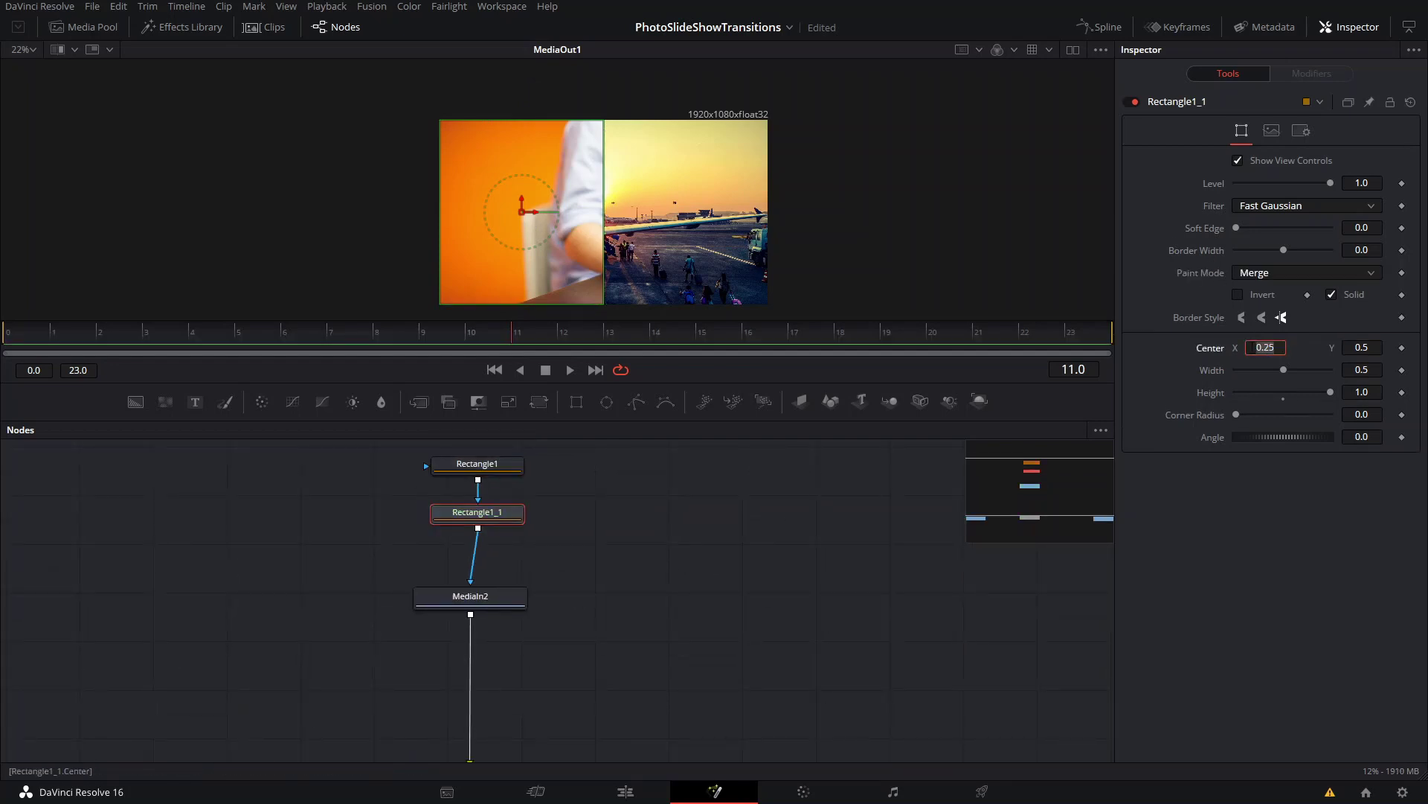
{"action": "key", "text": "Return"}
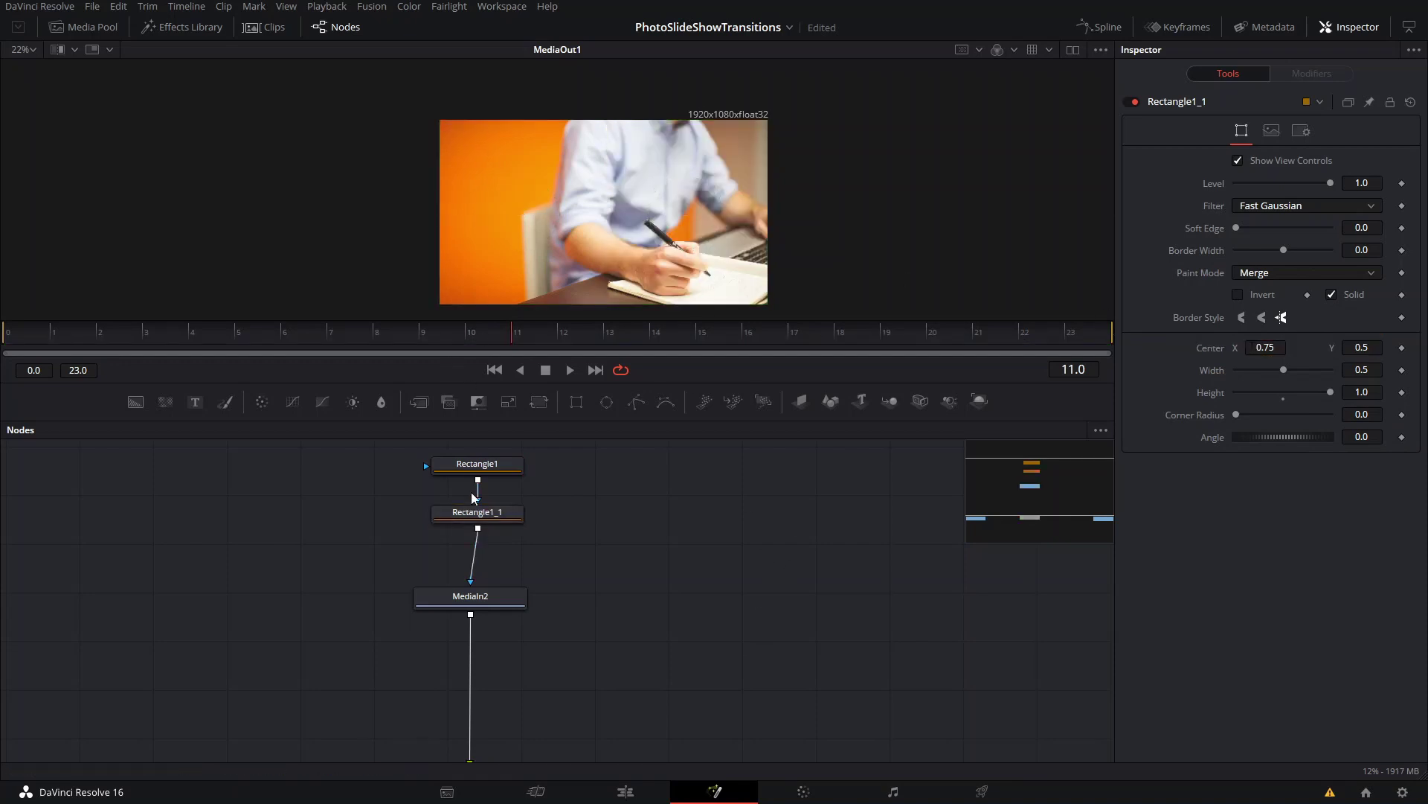
Try the Invert option on the Rectangle1 mask.
{"action": "left_click", "coordinate": [477, 464]}
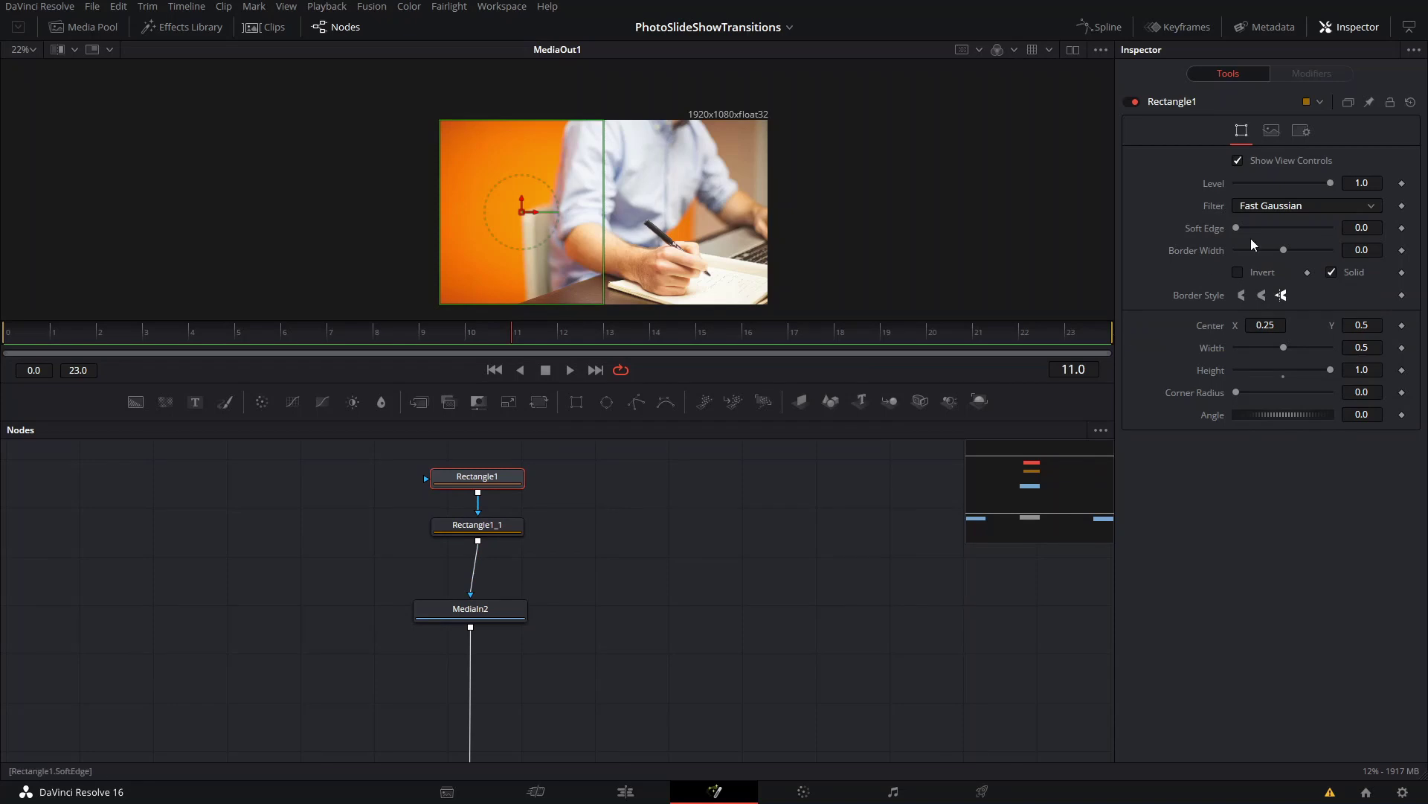
{"action": "left_click", "coordinate": [1244, 272]}
{"action": "left_click", "coordinate": [1244, 272]}
{"action": "left_click", "coordinate": [1244, 273]}
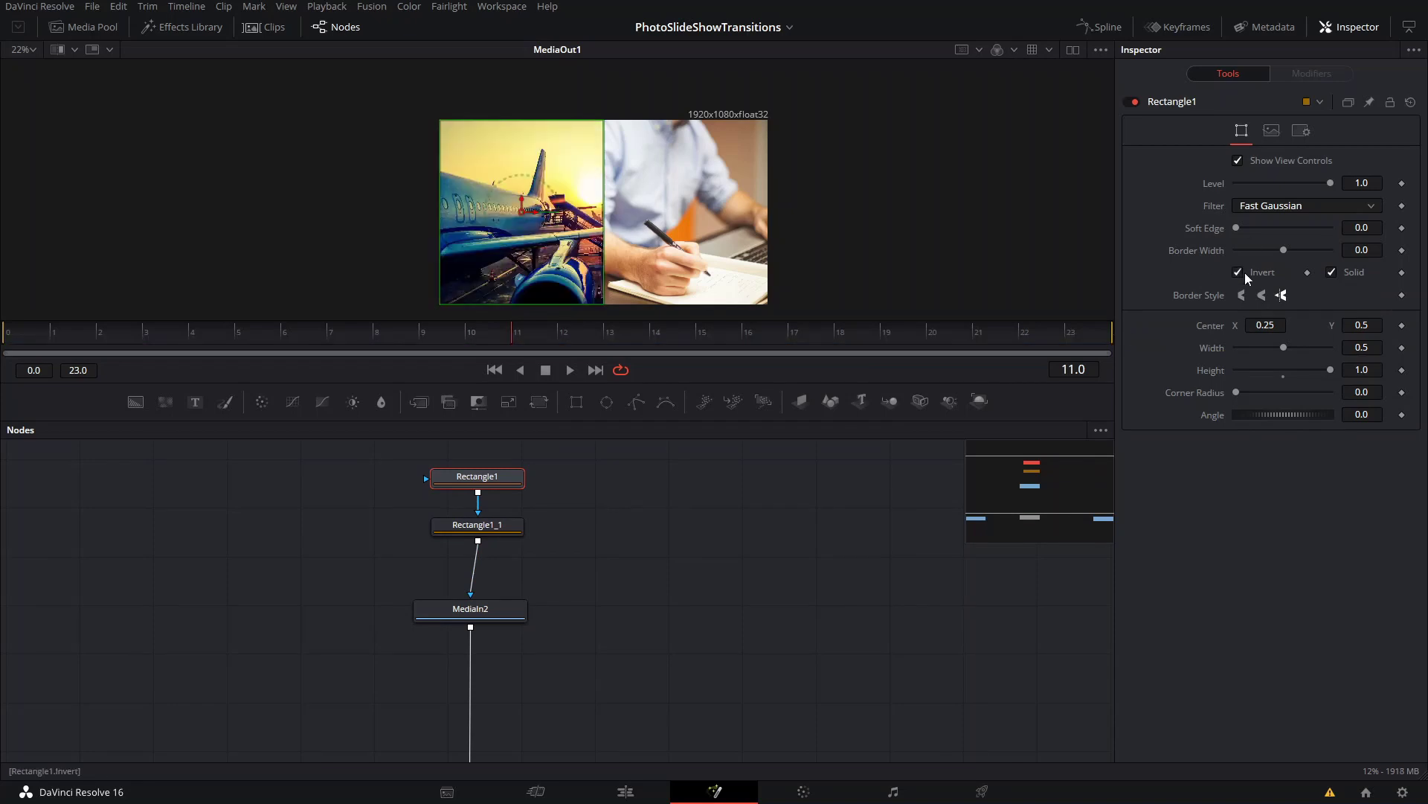
{"action": "left_click", "coordinate": [1244, 273]}
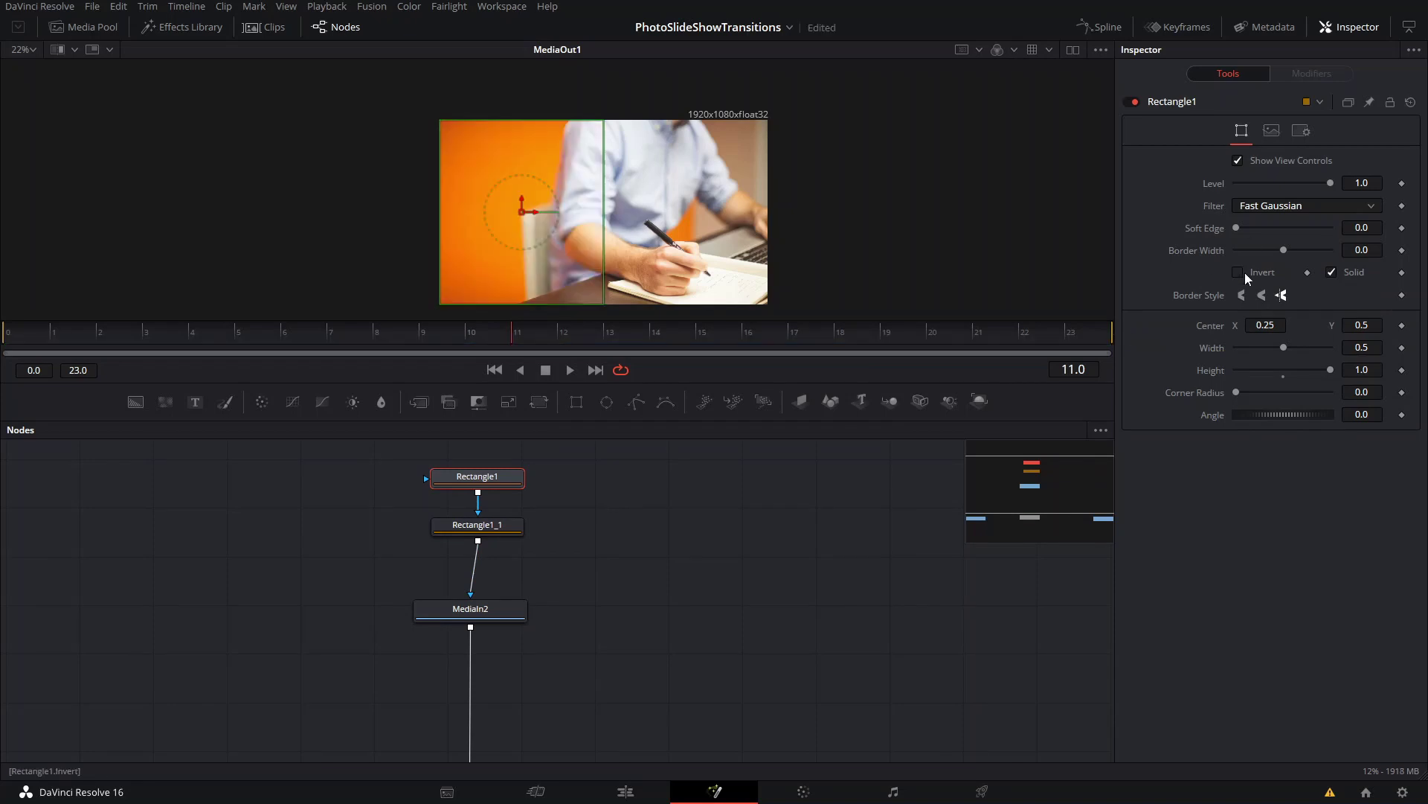
Add a Width keyframe of 0.5 at frame 5 to the second Rectangle mask, Rectangle1_1.
{"action": "scroll", "coordinate": [610, 502], "scroll_direction": "down", "scroll_amount": 3}
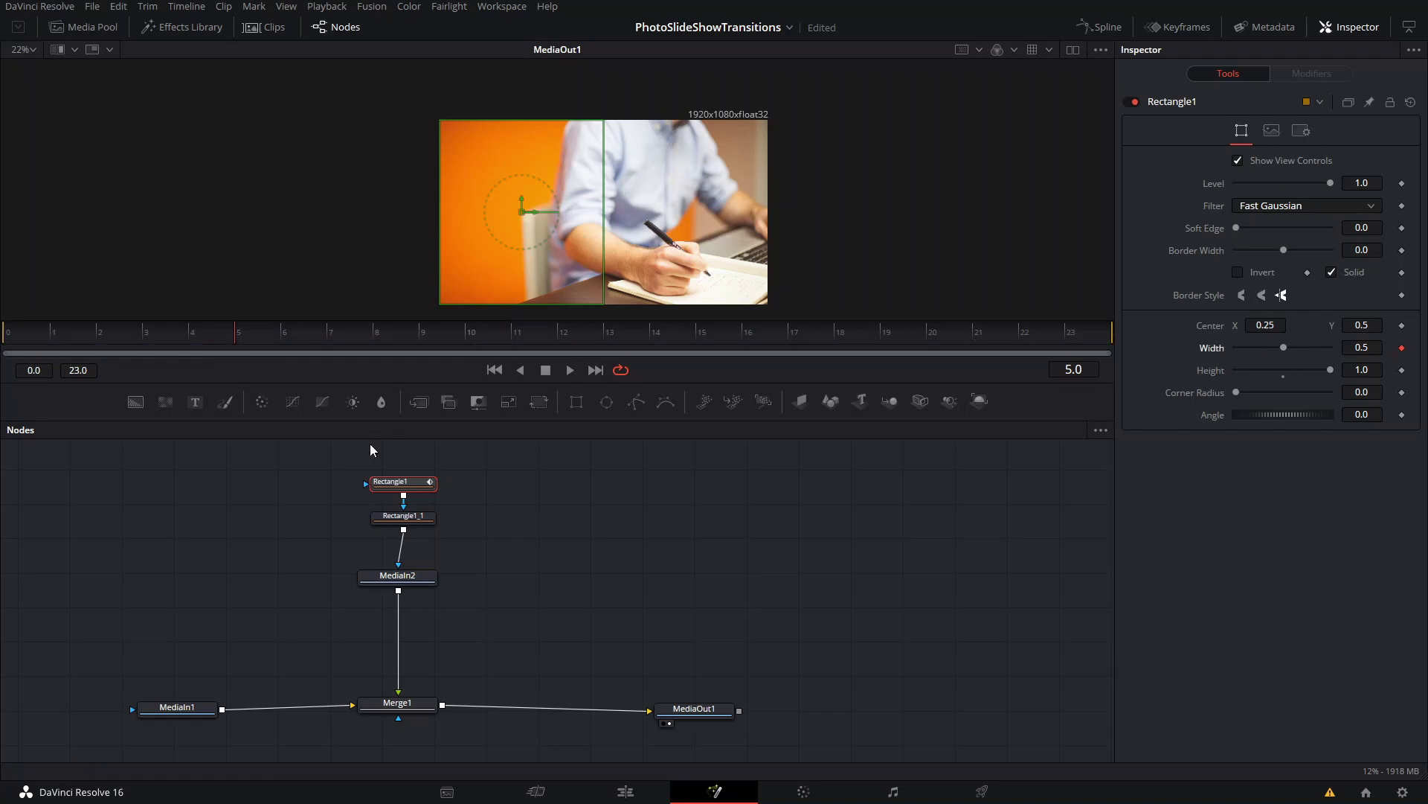
{"action": "left_click", "coordinate": [404, 516]}
{"action": "left_click", "coordinate": [1403, 370]}
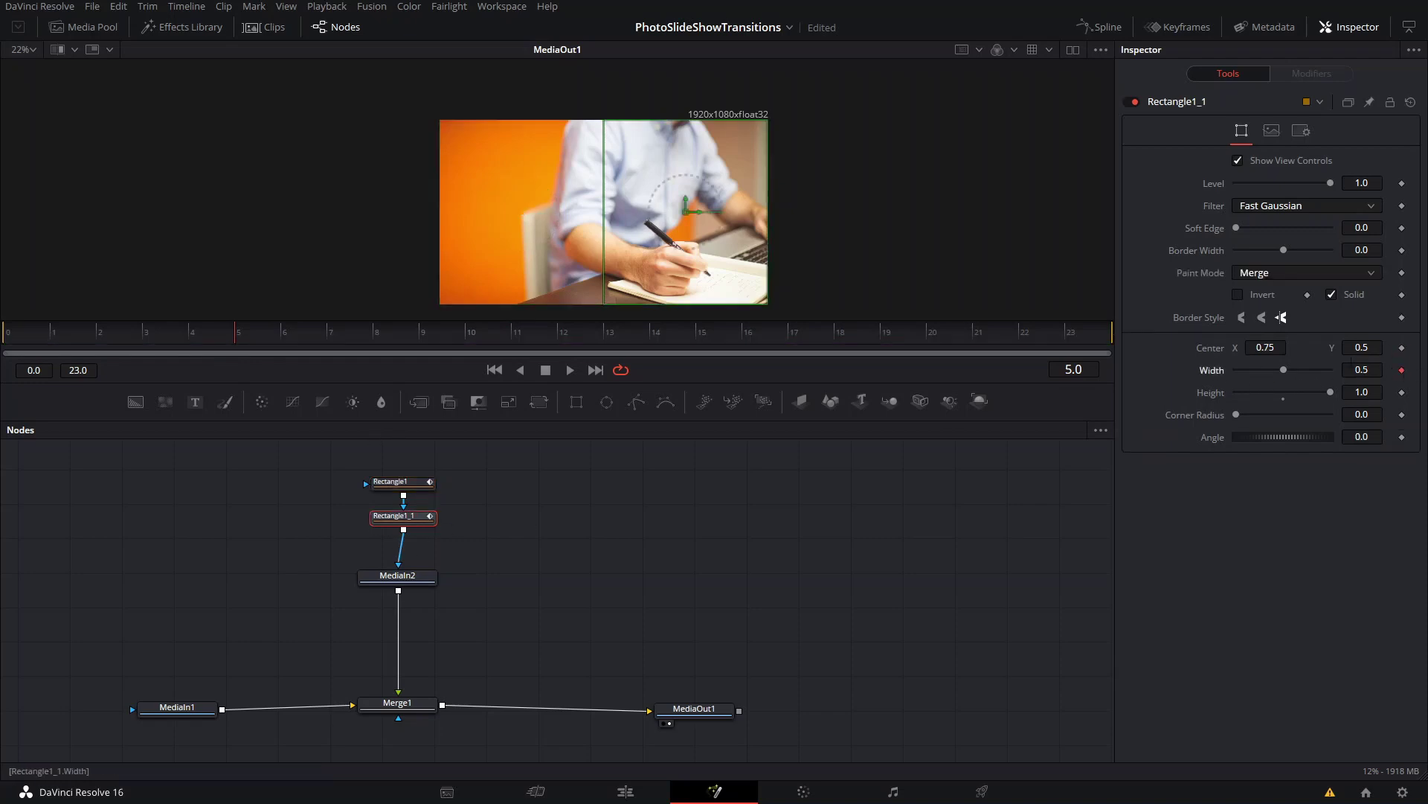
Set the Width of both Rectangle masks to 0.0 at frame 15.
{"action": "left_click", "coordinate": [699, 333]}
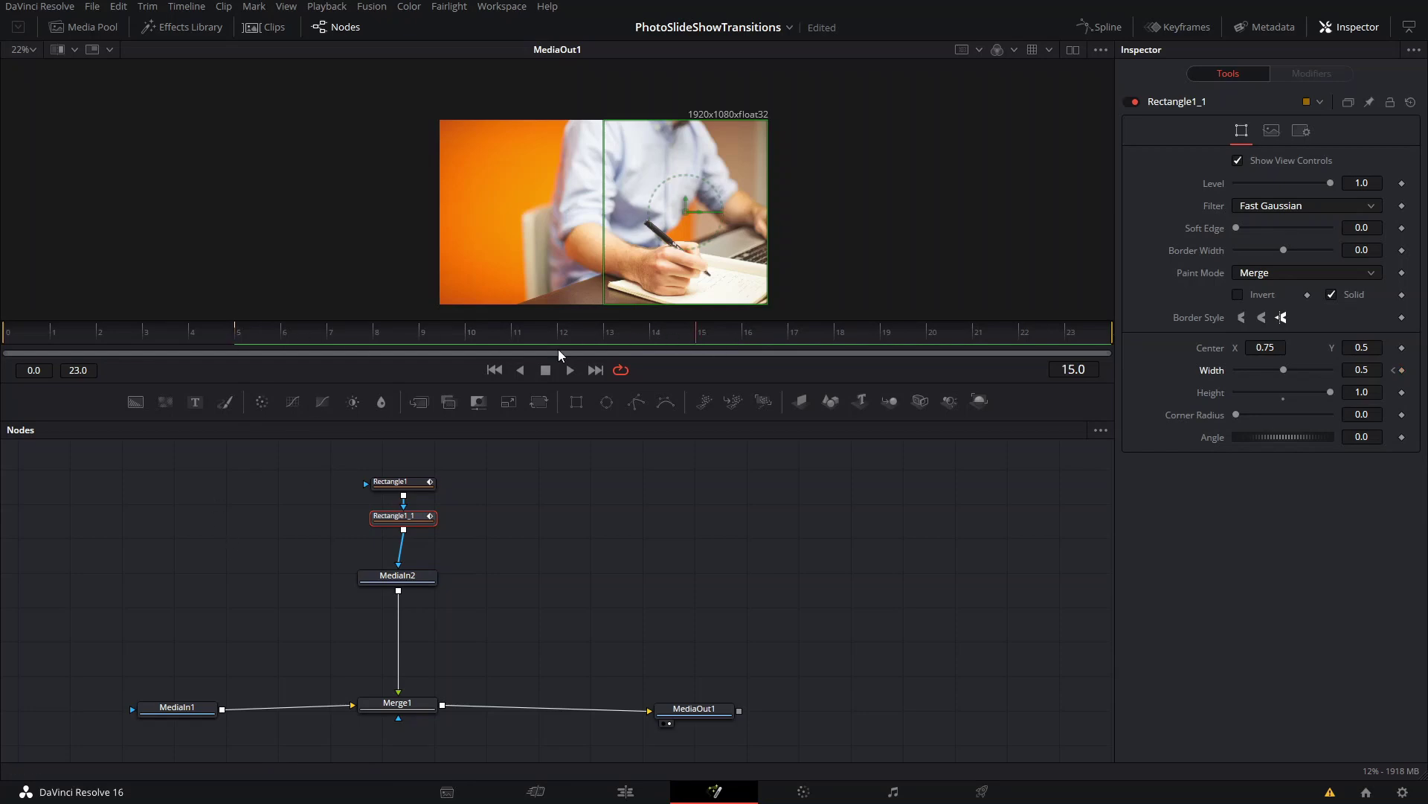
{"action": "left_click", "coordinate": [390, 481], "text": "ctrl"}
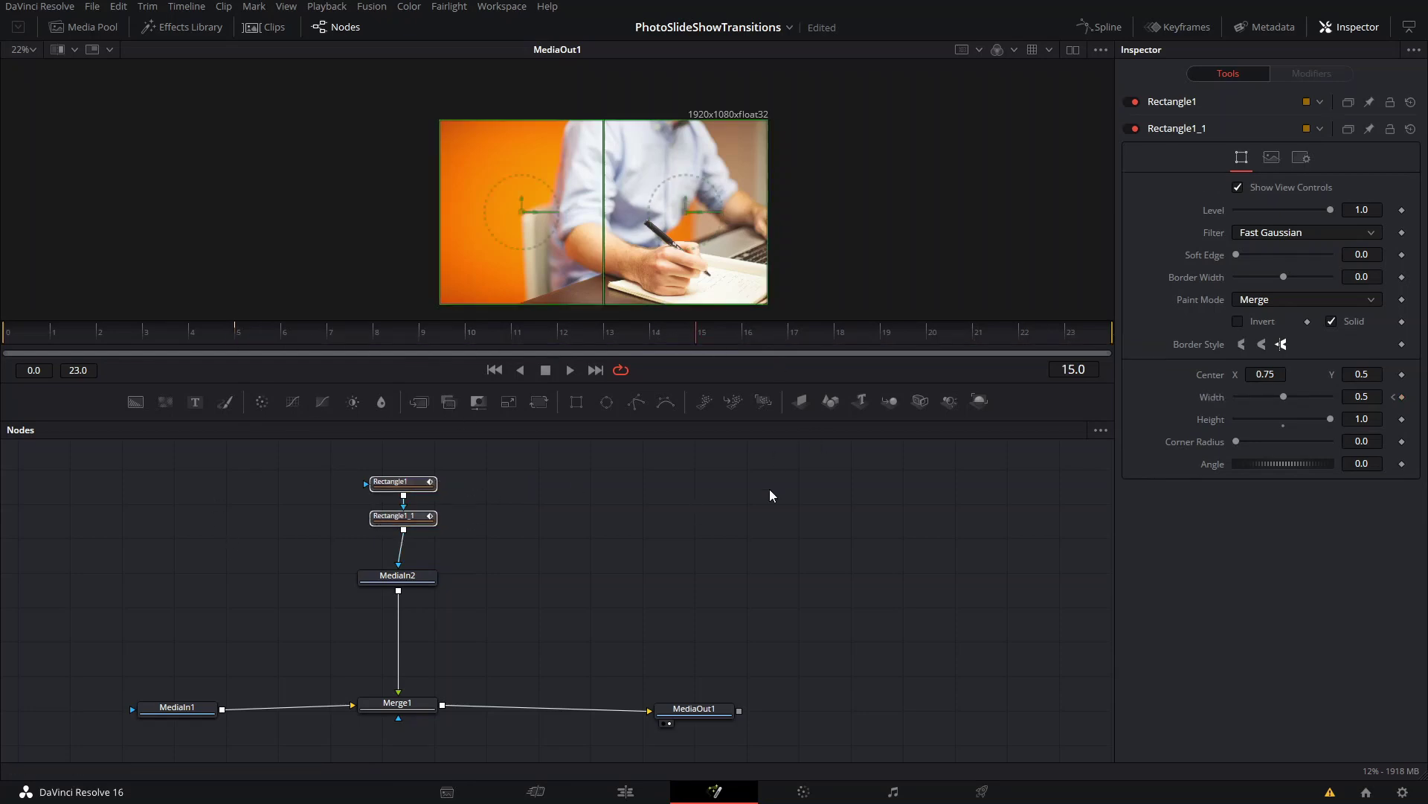
{"action": "left_click_drag", "start_coordinate": [1285, 397], "coordinate": [1180, 399]}
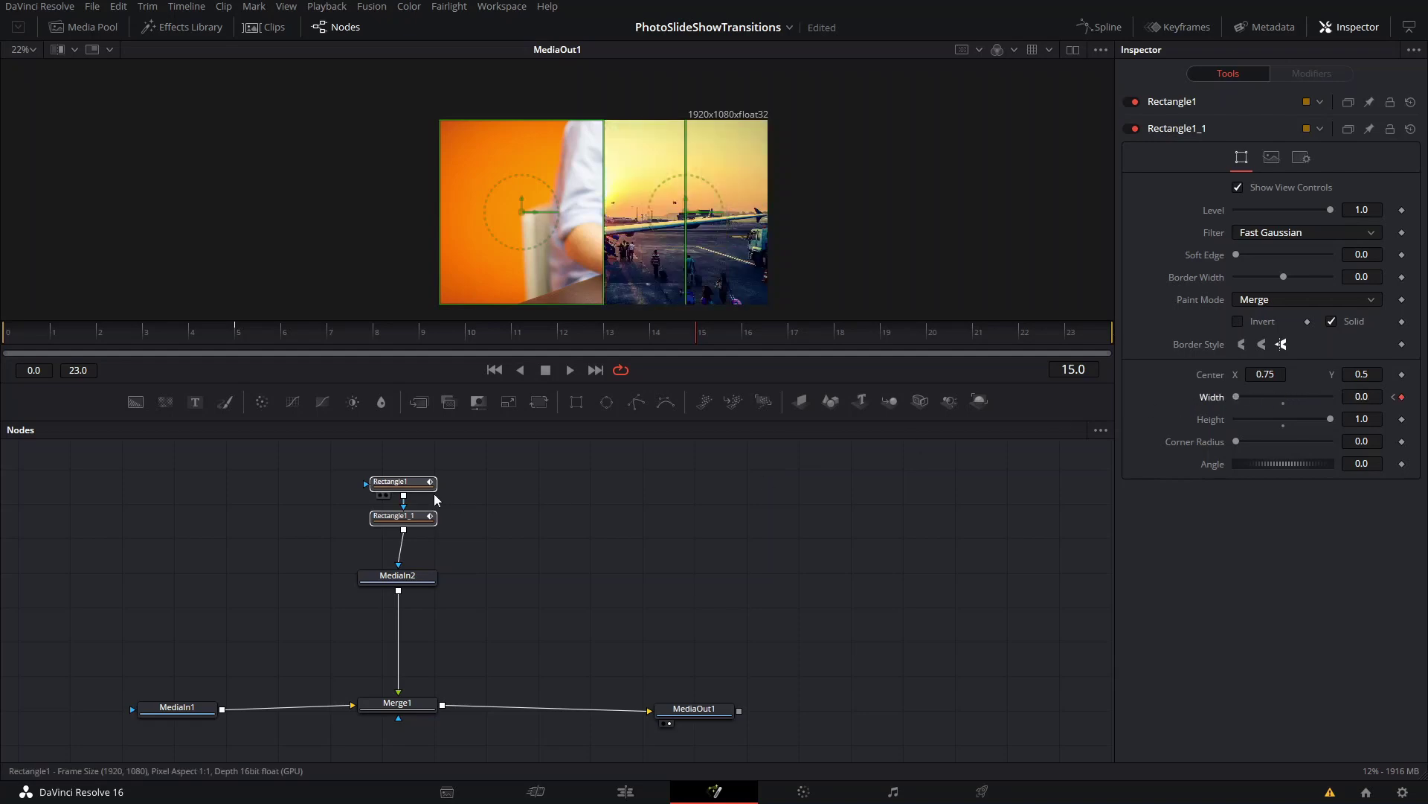
{"action": "left_click", "coordinate": [410, 499]}
{"action": "left_click", "coordinate": [408, 485]}
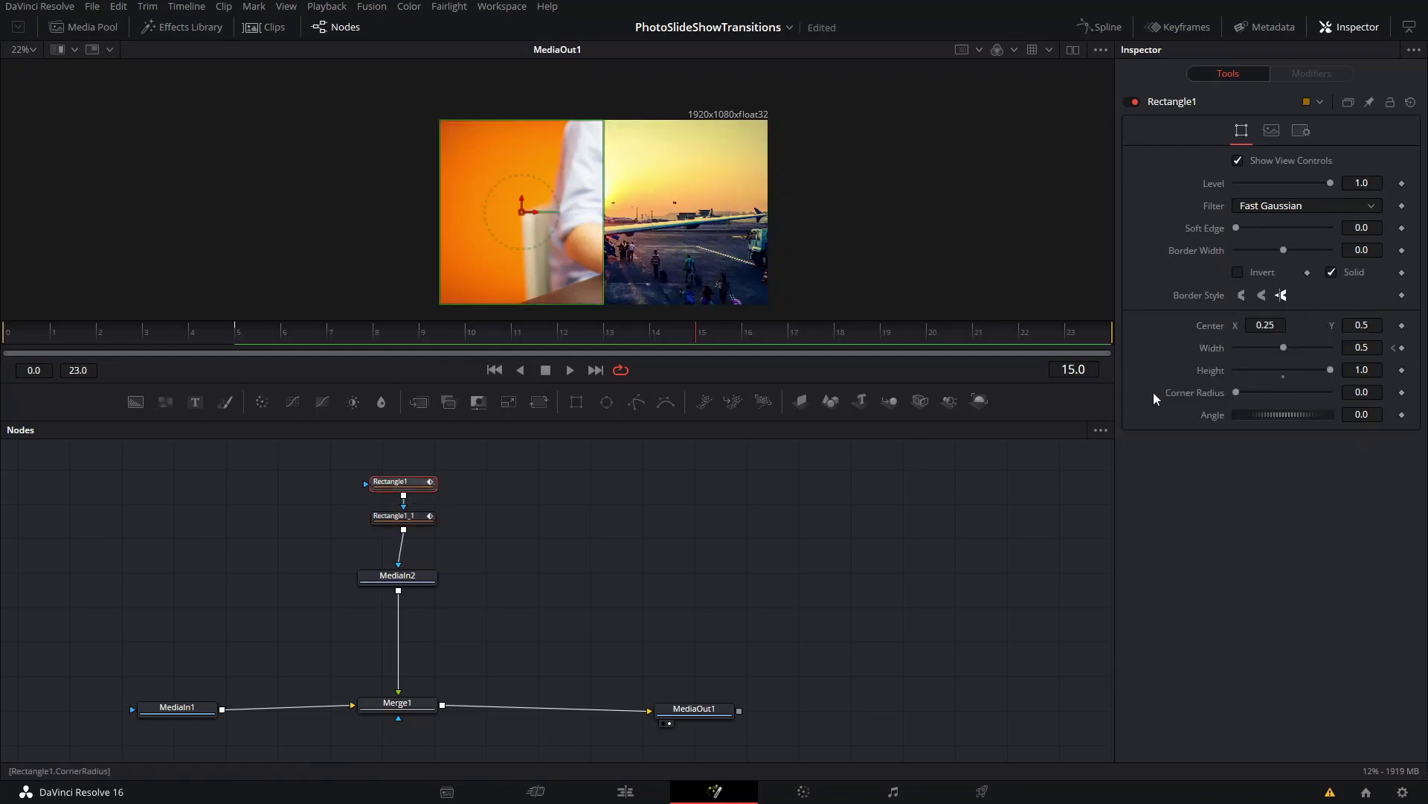
{"action": "left_click_drag", "start_coordinate": [1261, 348], "coordinate": [1236, 348]}
Play and scrub through the mask animation to review the closing-strips transition.
{"action": "left_click_drag", "start_coordinate": [216, 339], "coordinate": [273, 333]}
{"action": "left_click", "coordinate": [559, 481]}
{"action": "key", "text": "space"}
{"action": "right_click", "coordinate": [716, 367]}
{"action": "left_click", "coordinate": [765, 377]}
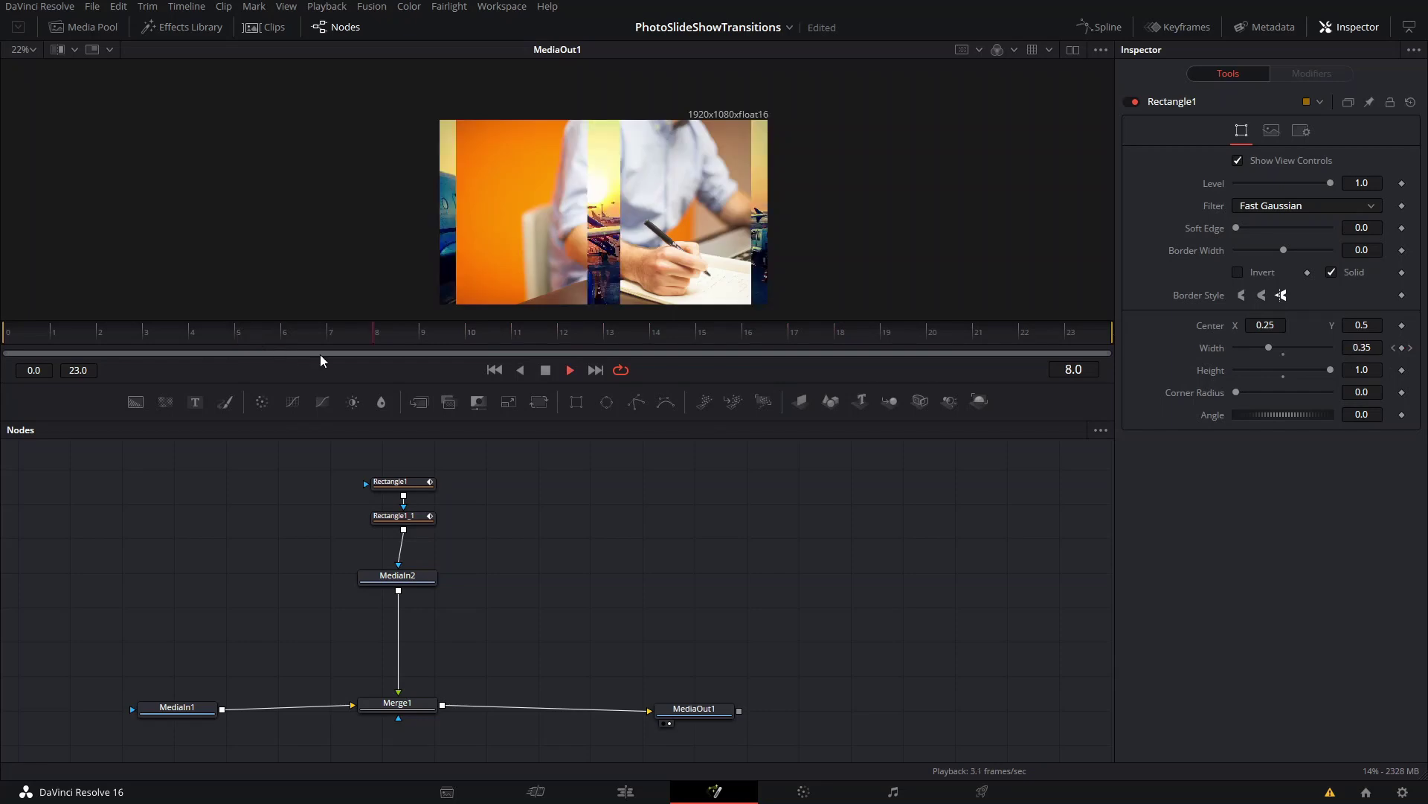
{"action": "left_click_drag", "start_coordinate": [302, 332], "coordinate": [409, 339]}
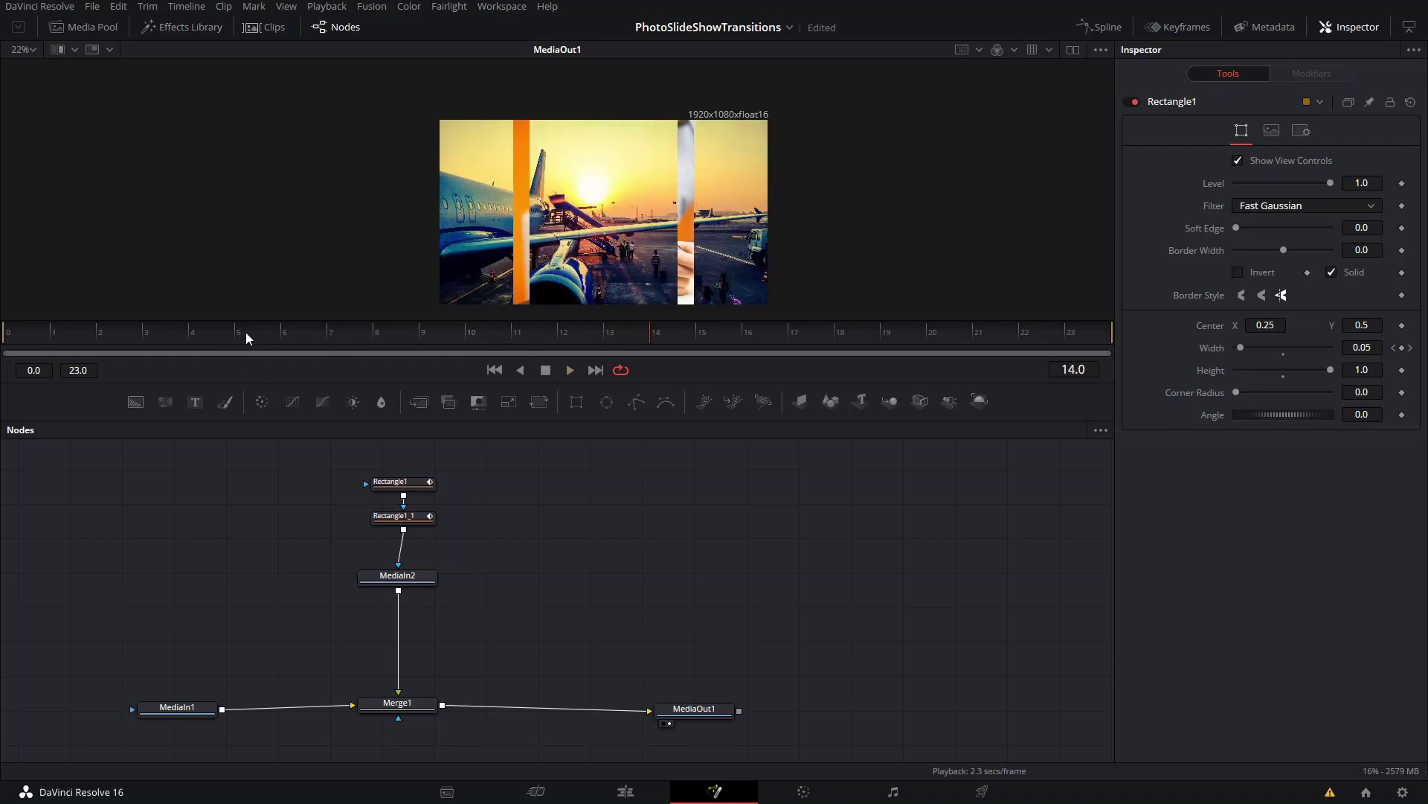
Add a Drop Shadow effect directly after MediaIn2 so it feeds into Merge1.
{"action": "left_click_drag", "start_coordinate": [246, 332], "coordinate": [232, 332]}
{"action": "left_click", "coordinate": [397, 578]}
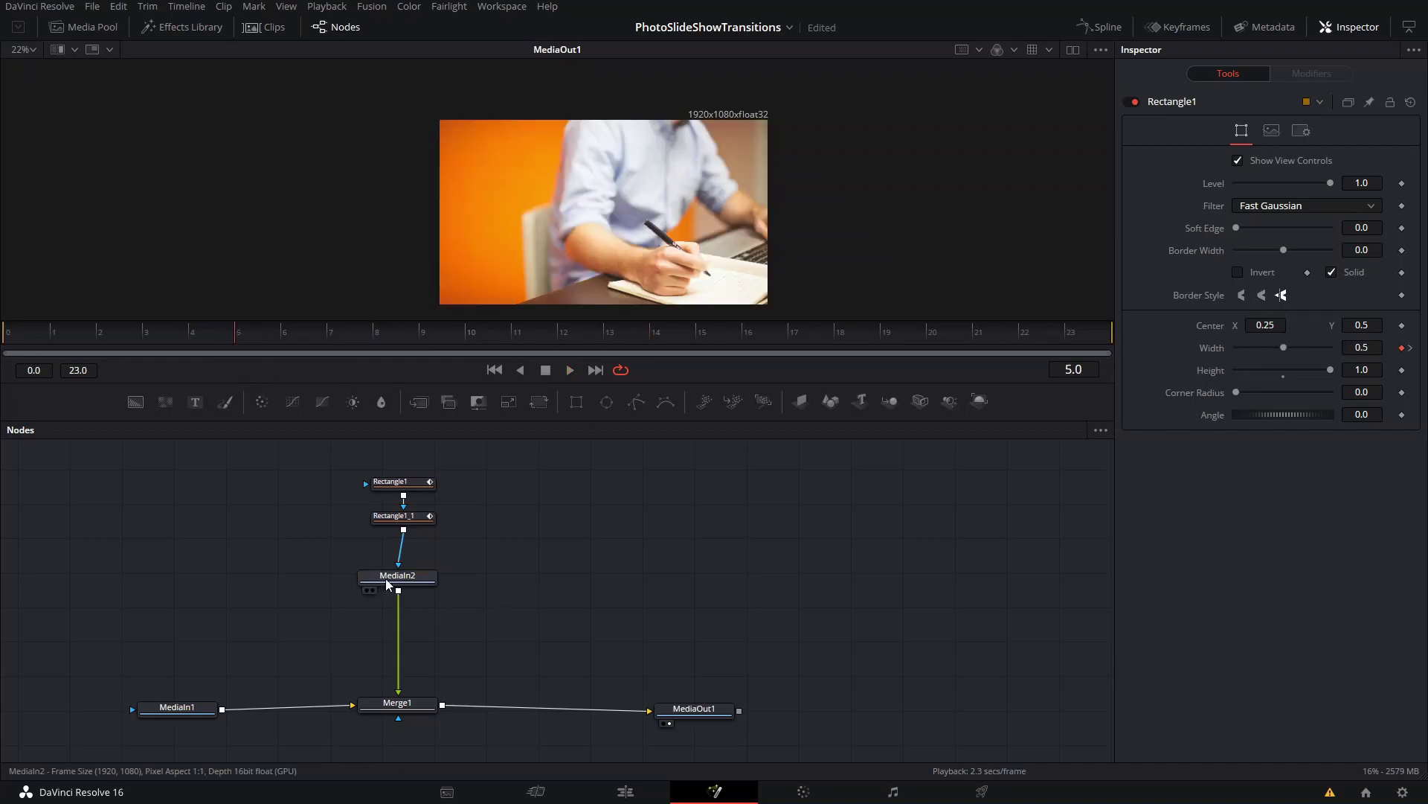
{"action": "key", "text": "shift+space"}
{"action": "type", "text": "shadow"}
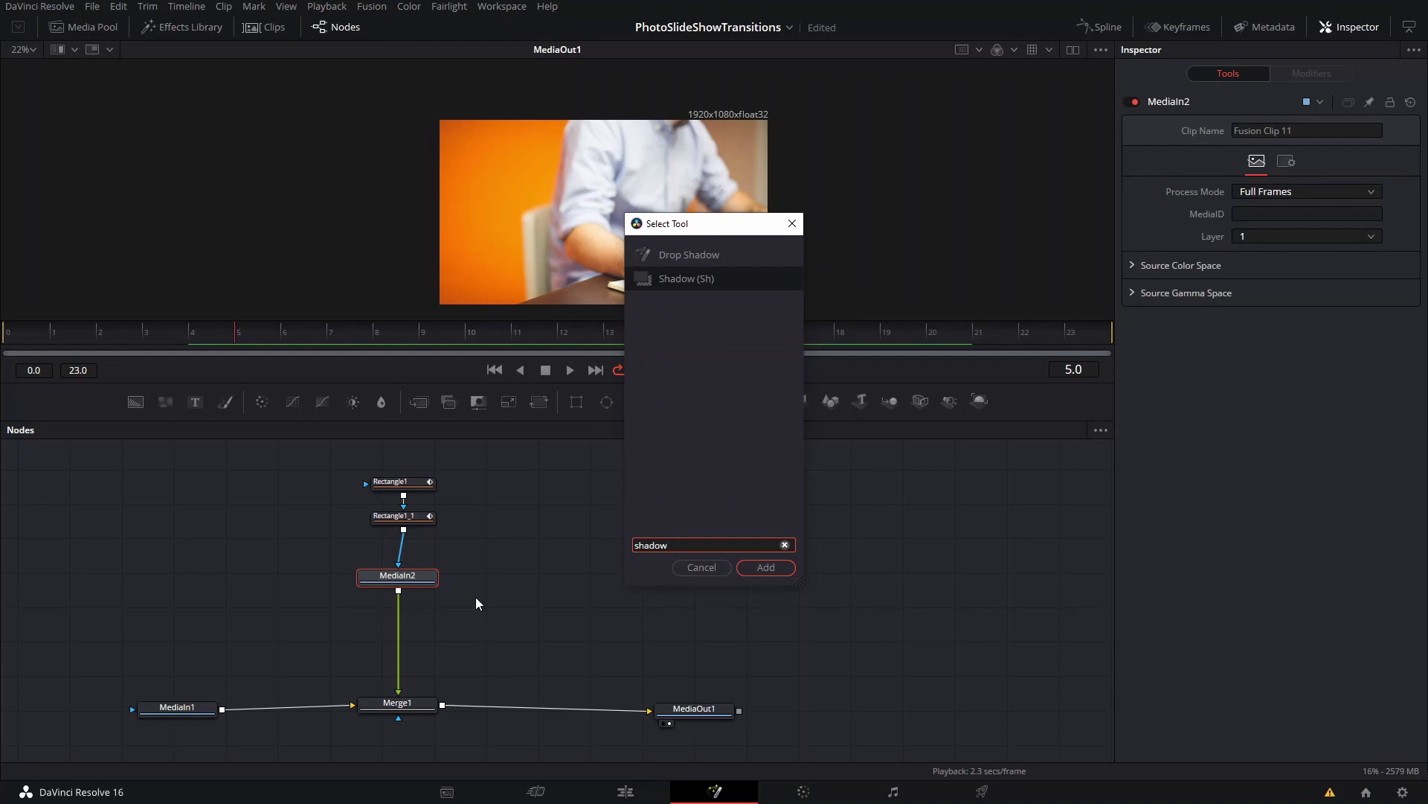
{"action": "key", "text": "Up"}
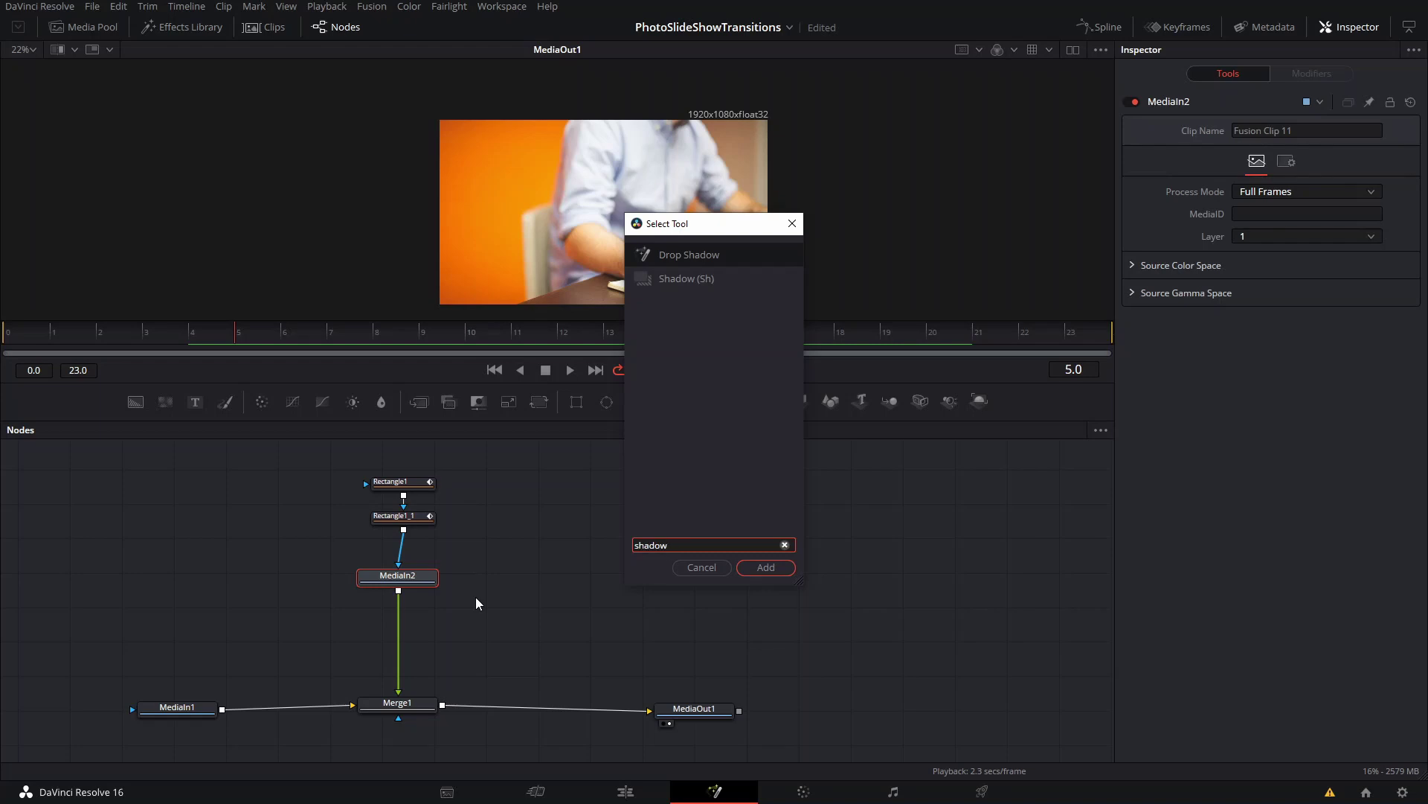
{"action": "key", "text": "Return"}
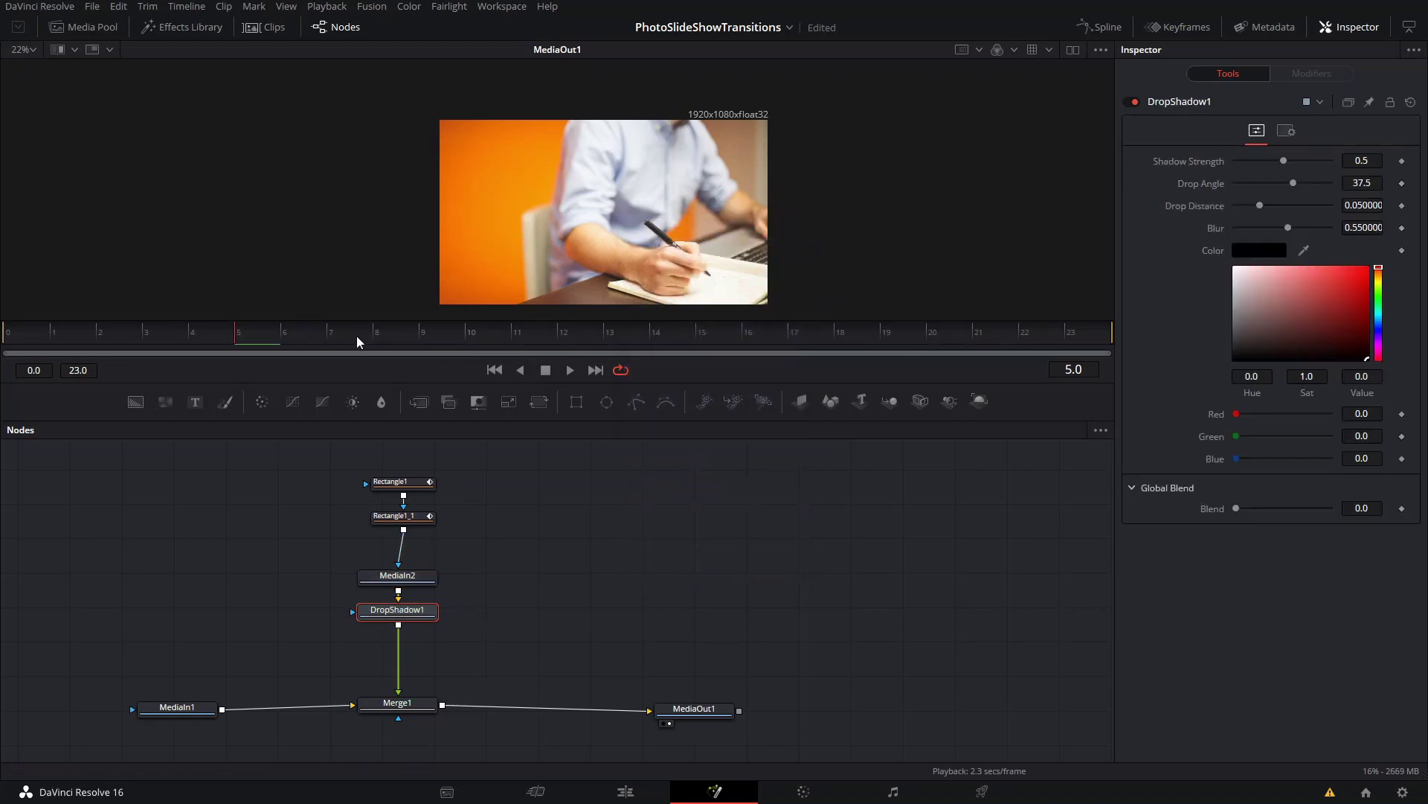
Preview frame 9 and set the drop shadow's Shadow Strength to about 0.724 and its Drop Angle to 66.0.
{"action": "left_click", "coordinate": [454, 335]}
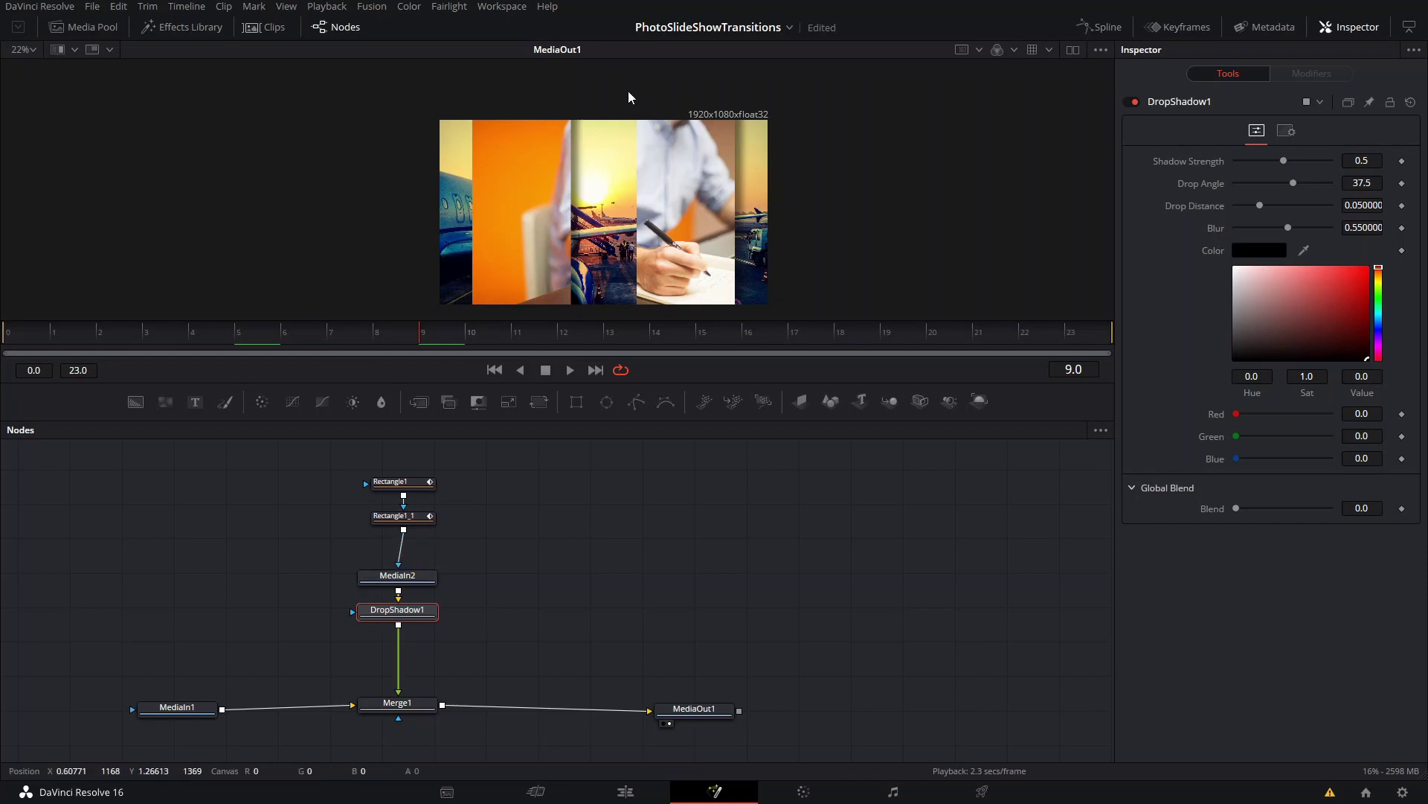
{"action": "mouse_move", "coordinate": [1285, 159]}
{"action": "left_mouse_down"}
{"action": "mouse_move", "coordinate": [1321, 161]}
{"action": "mouse_move", "coordinate": [1293, 165]}
{"action": "mouse_move", "coordinate": [1307, 168]}
{"action": "left_mouse_up"}
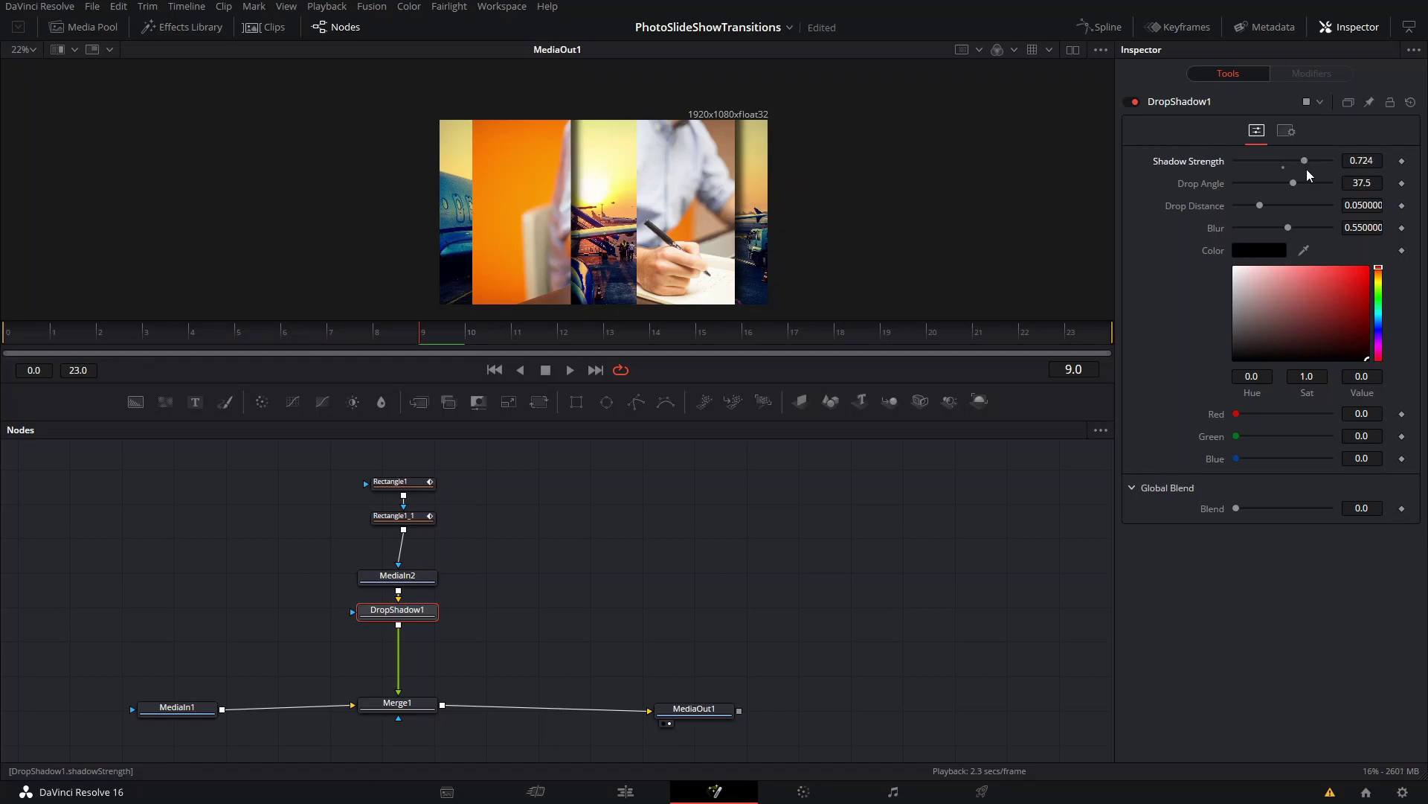
{"action": "mouse_move", "coordinate": [1291, 183]}
{"action": "left_mouse_down"}
{"action": "mouse_move", "coordinate": [1274, 183]}
{"action": "mouse_move", "coordinate": [1318, 192]}
{"action": "mouse_move", "coordinate": [1299, 195]}
{"action": "left_mouse_up"}
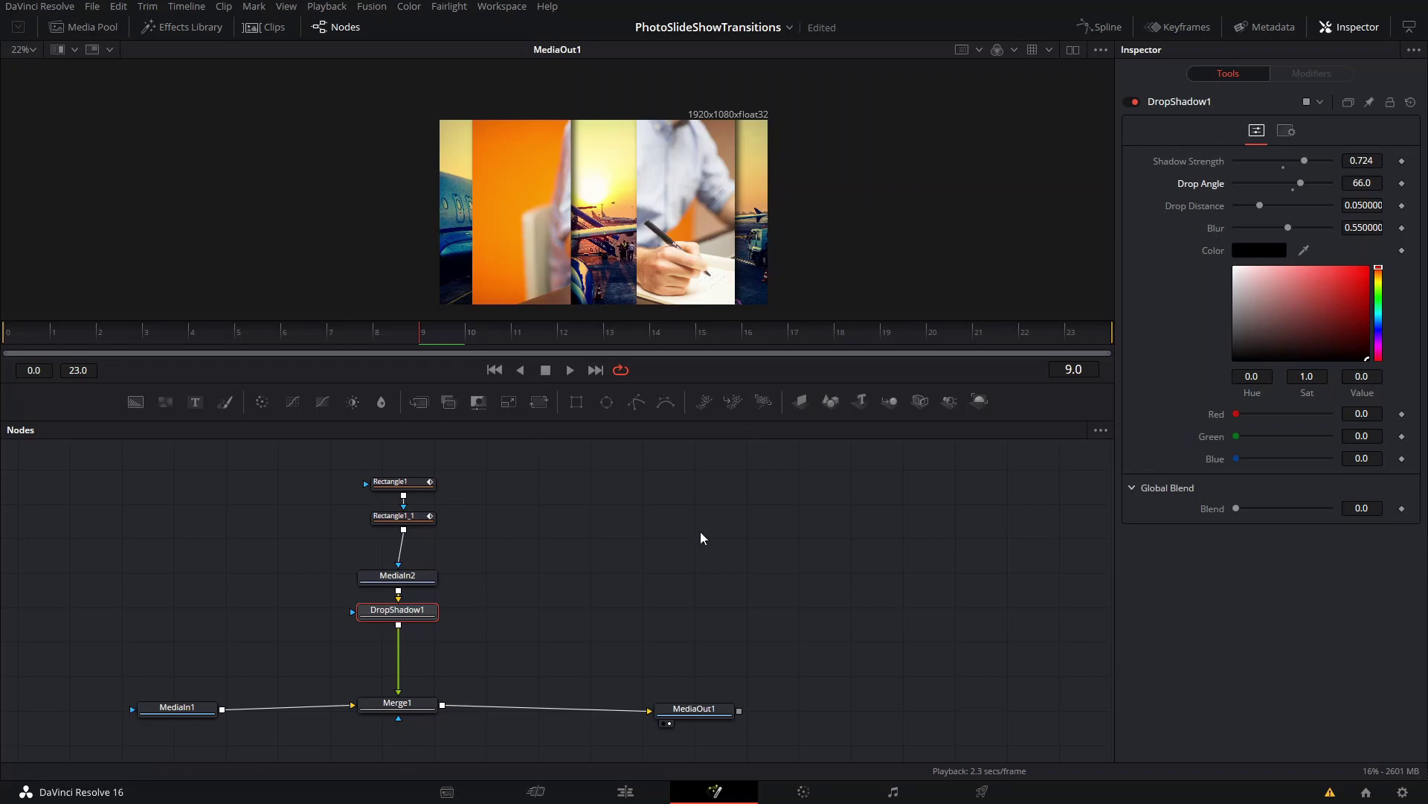
{"action": "scroll", "coordinate": [744, 238], "scroll_direction": "down", "scroll_amount": 1}
{"action": "scroll", "coordinate": [744, 238], "scroll_direction": "down", "scroll_amount": 3}
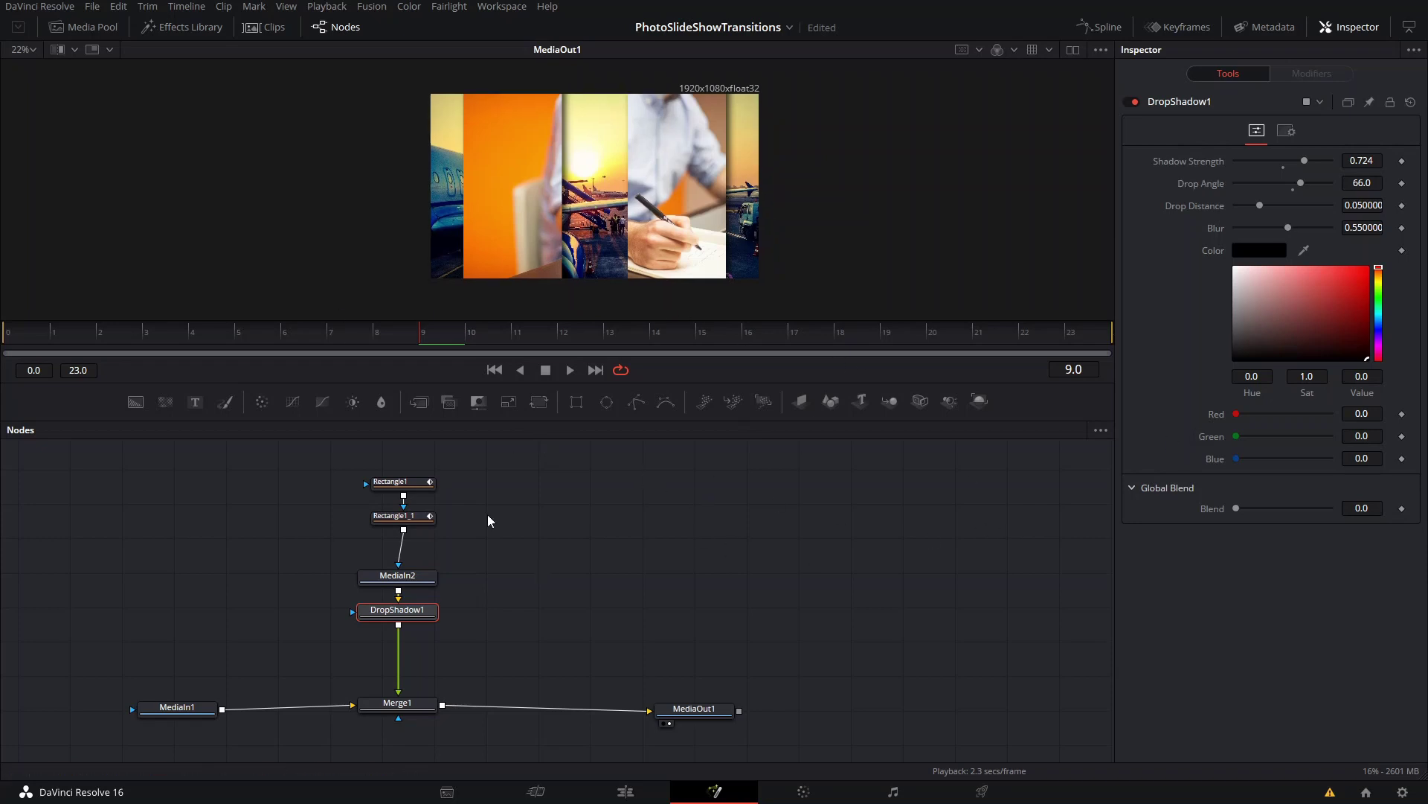
Duplicate the two connected Rectangle masks with their keyframes into empty space beside the originals in the node graph.
{"action": "left_click", "coordinate": [499, 467]}
{"action": "left_click_drag", "start_coordinate": [439, 531], "coordinate": [431, 537]}
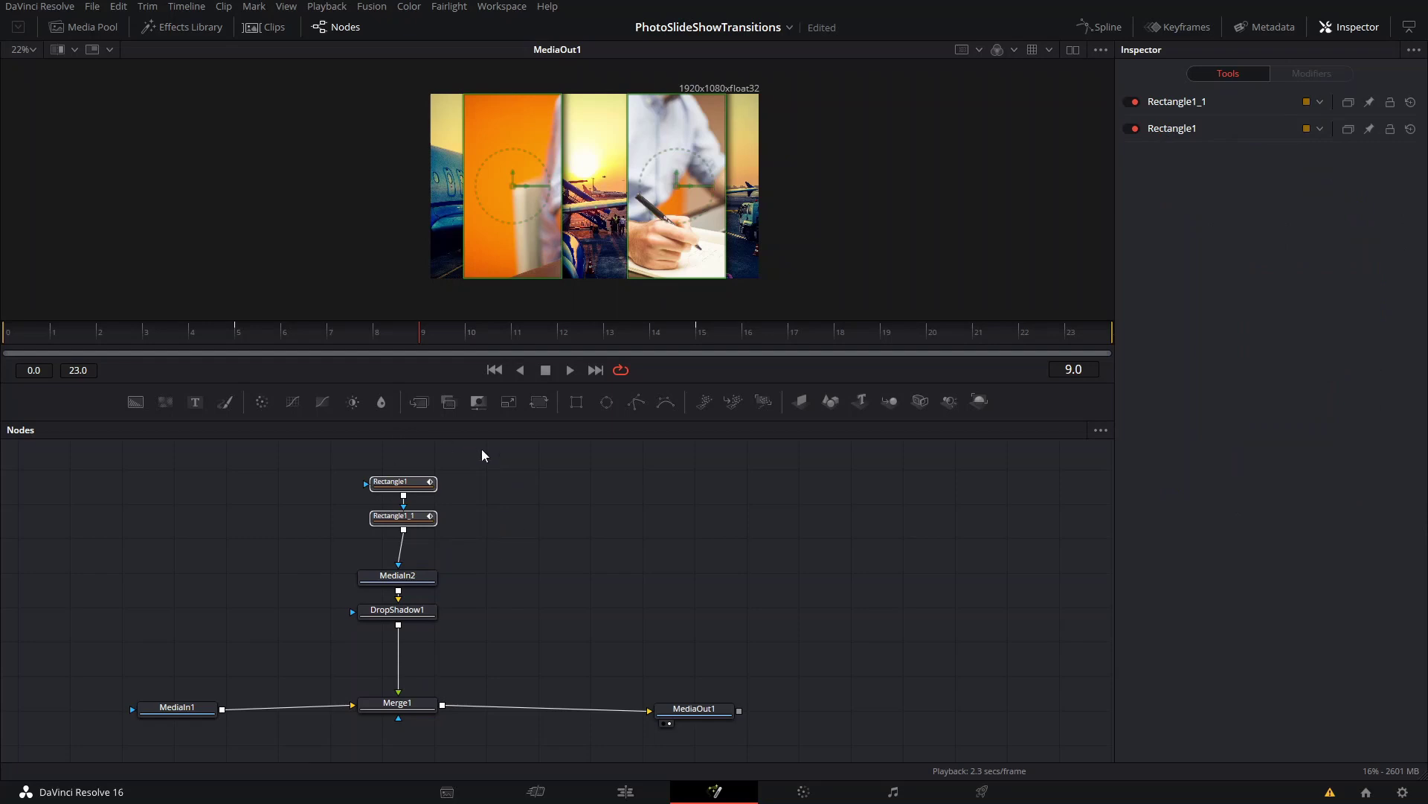
{"action": "key", "text": "ctrl+v"}
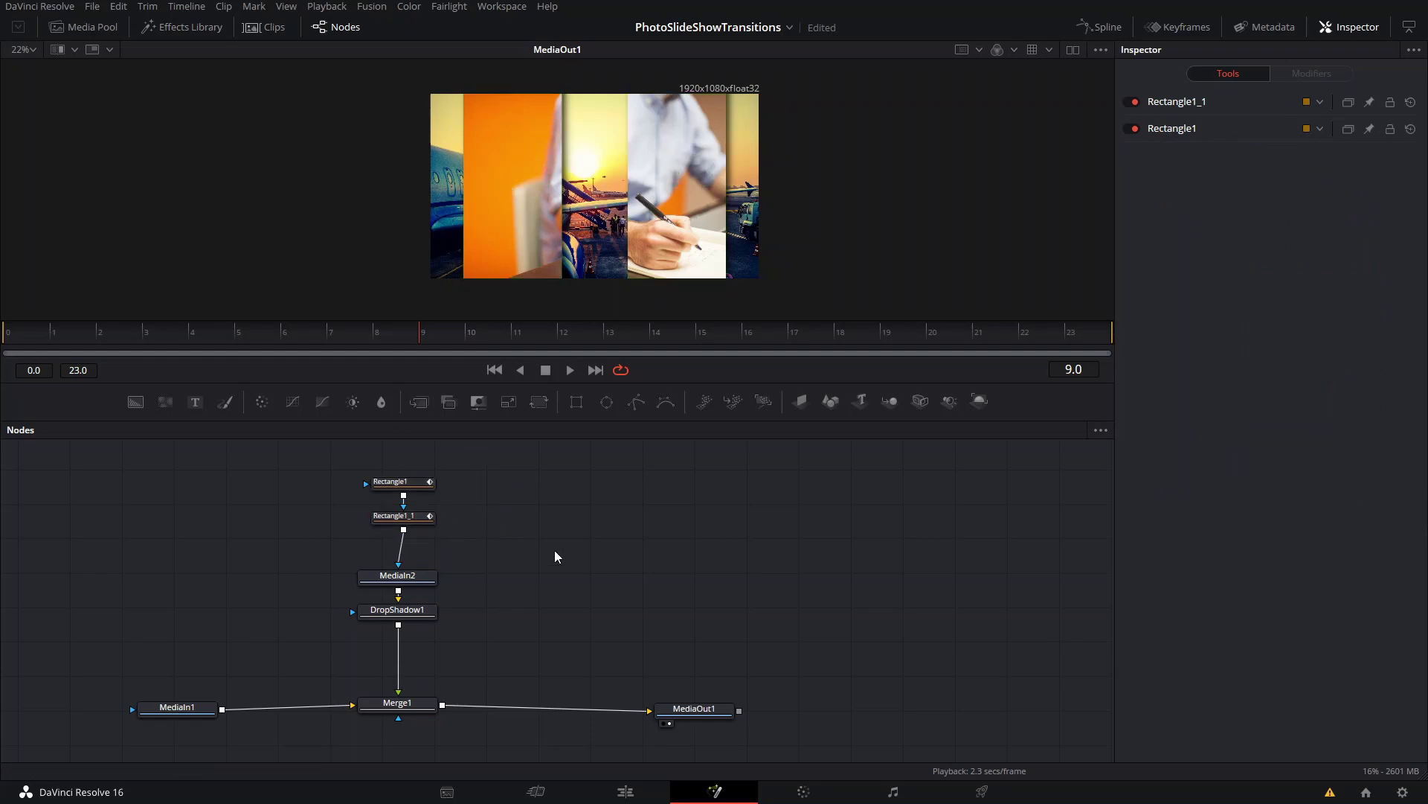
{"action": "left_click_drag", "start_coordinate": [534, 529], "coordinate": [517, 601]}
Add a Background node below the copied masks and color it purple with Red 0.8, Green 0.0 and Blue 1.0.
{"action": "left_click", "coordinate": [135, 401]}
{"action": "left_click", "coordinate": [1229, 273]}
{"action": "left_click_drag", "start_coordinate": [1230, 273], "coordinate": [1311, 279]}
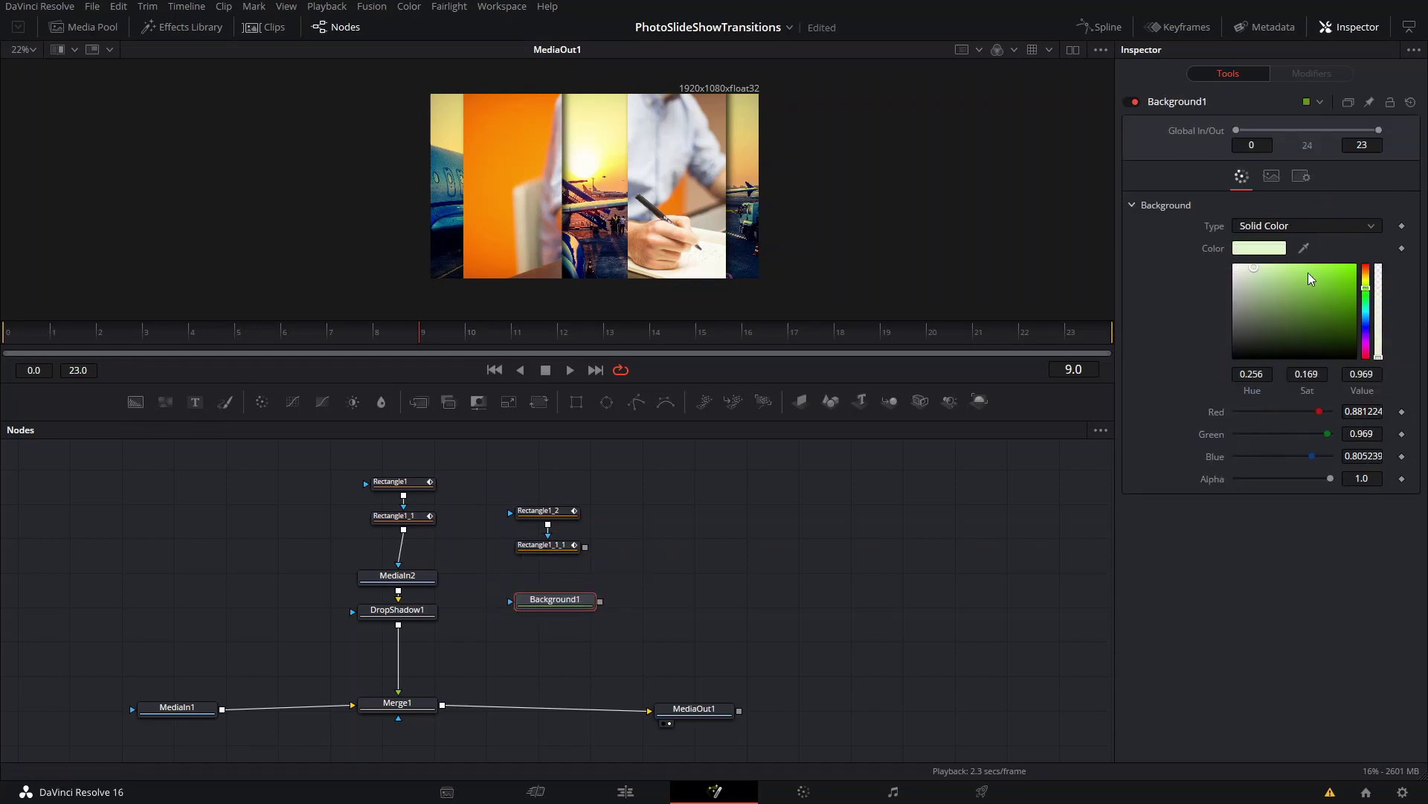
{"action": "left_click", "coordinate": [1367, 299]}
{"action": "left_click_drag", "start_coordinate": [1371, 318], "coordinate": [1357, 315]}
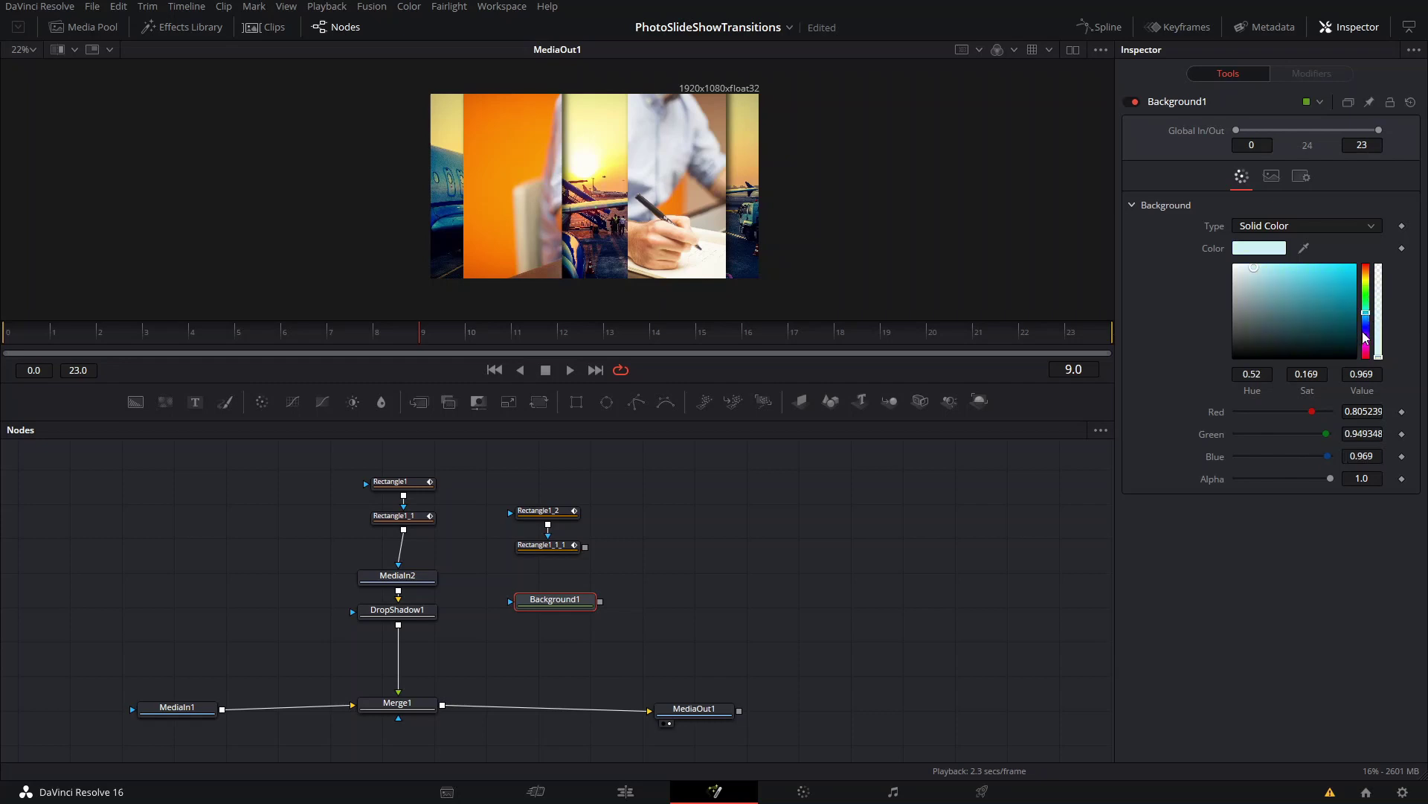
{"action": "left_click", "coordinate": [1366, 339]}
{"action": "left_click_drag", "start_coordinate": [1309, 297], "coordinate": [1356, 265]}
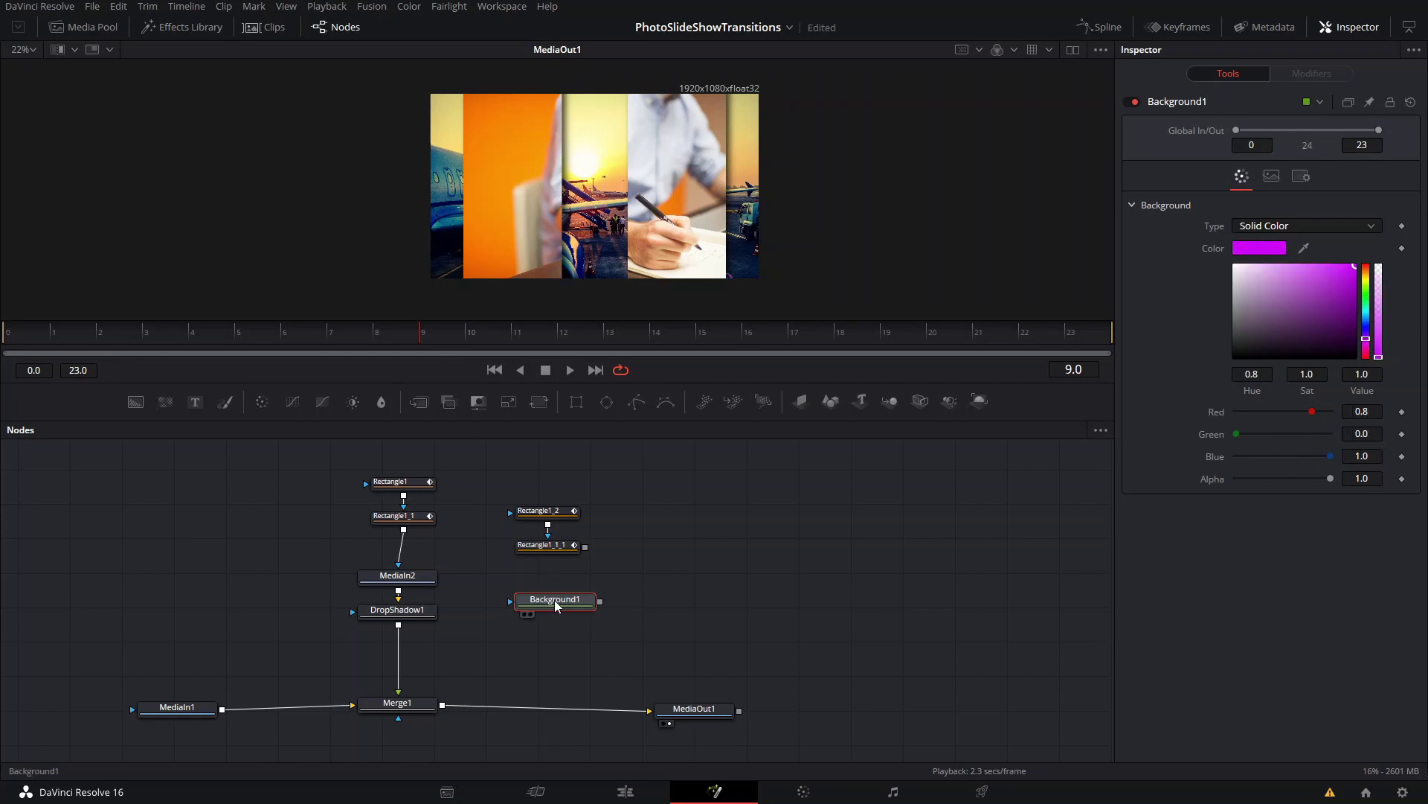
Mask Background1 with the copied rectangles and merge it over the output of Merge1 before MediaOut1.
{"action": "left_click_drag", "start_coordinate": [584, 546], "coordinate": [444, 702]}
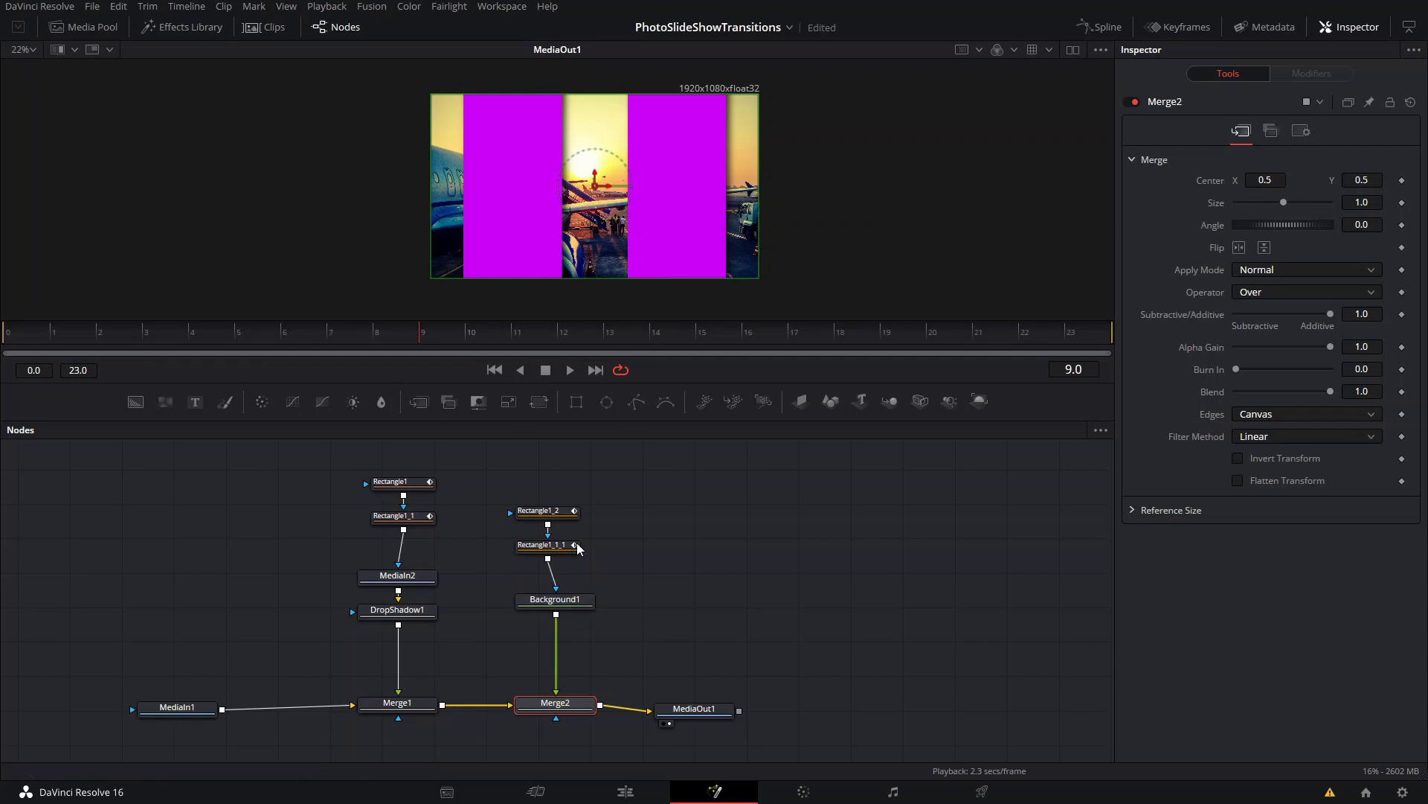
{"action": "left_click_drag", "start_coordinate": [577, 548], "coordinate": [725, 436]}
Turn off Solid on both copied rectangle masks, Rectangle1_2 and Rectangle1_1_1.
{"action": "left_click", "coordinate": [560, 519]}
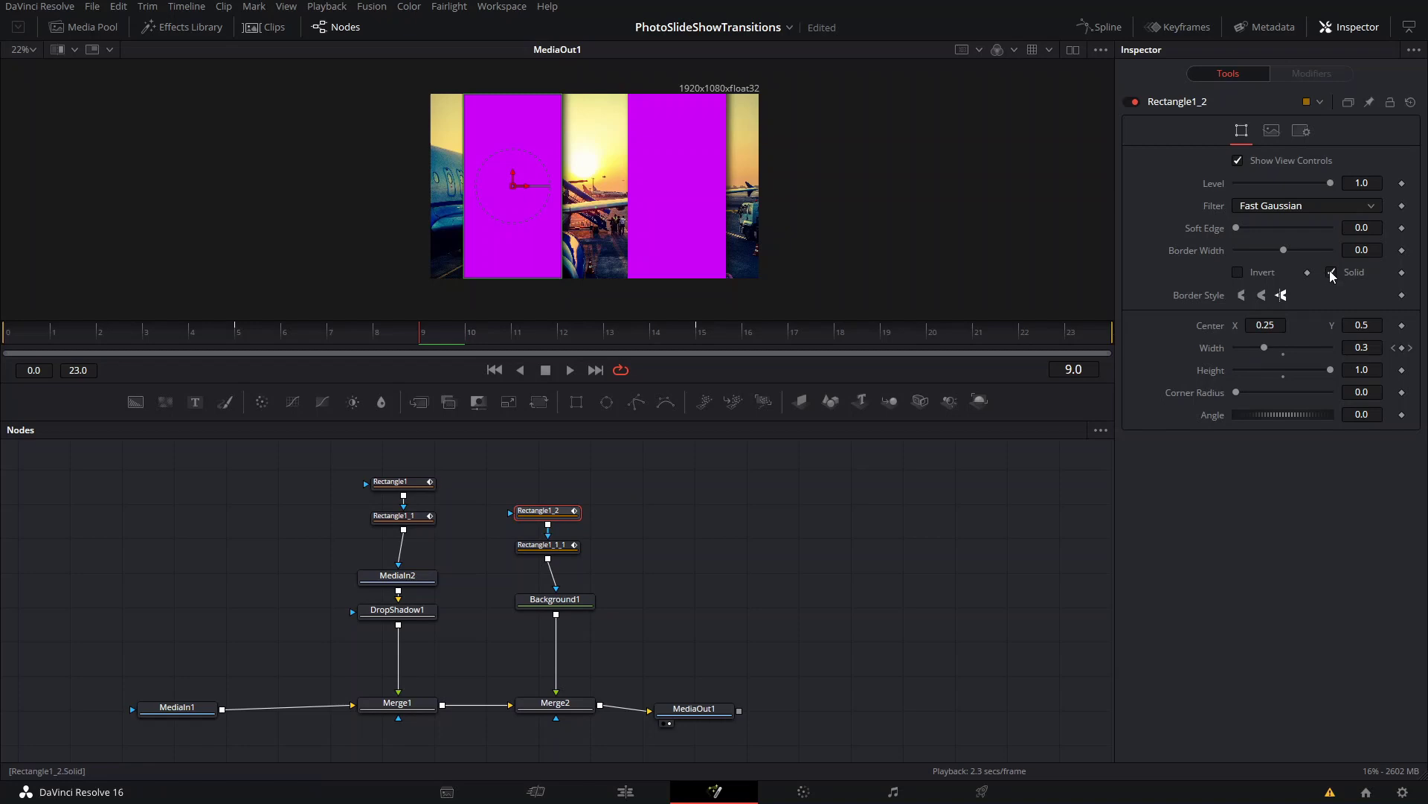
{"action": "left_click", "coordinate": [1331, 273]}
{"action": "left_click", "coordinate": [543, 545]}
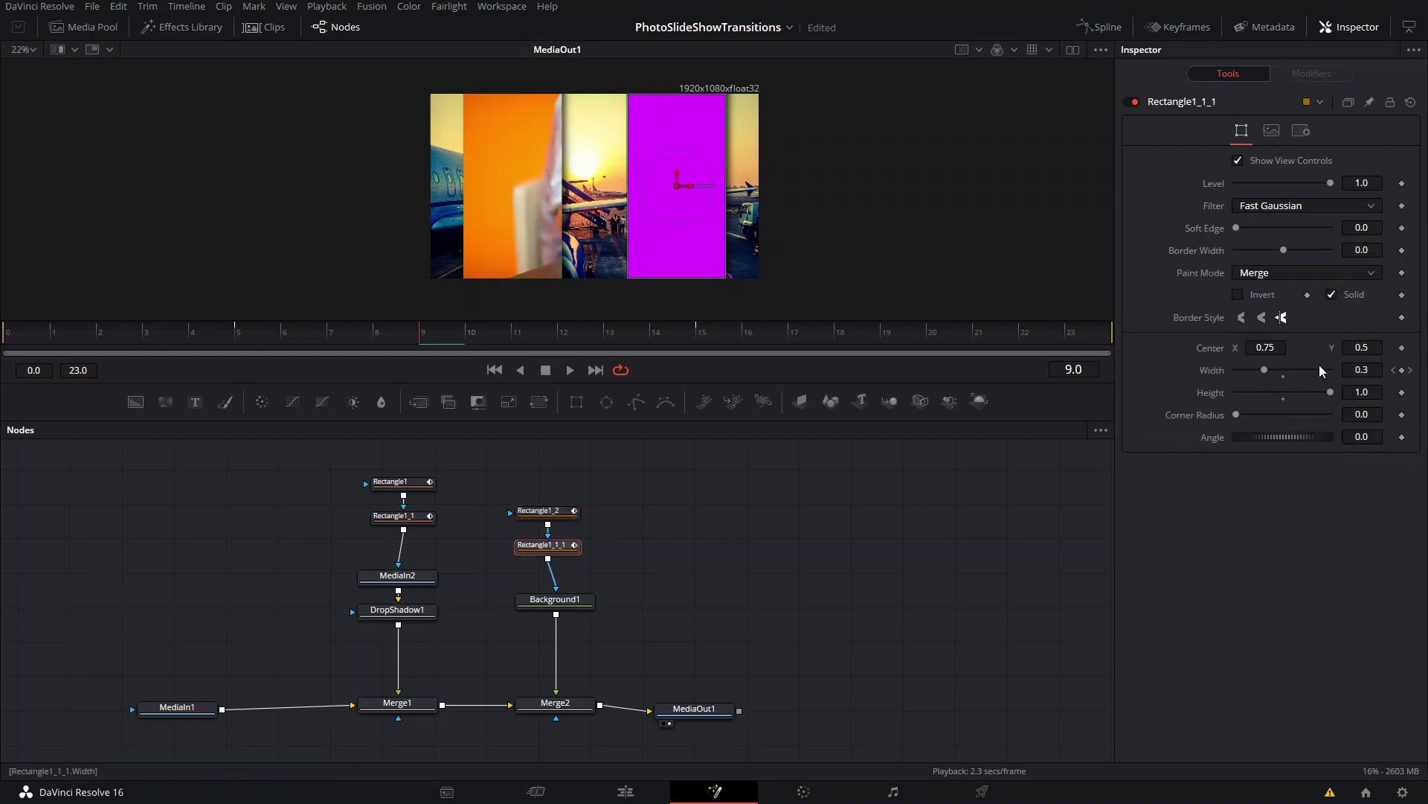
{"action": "left_click", "coordinate": [1331, 295]}
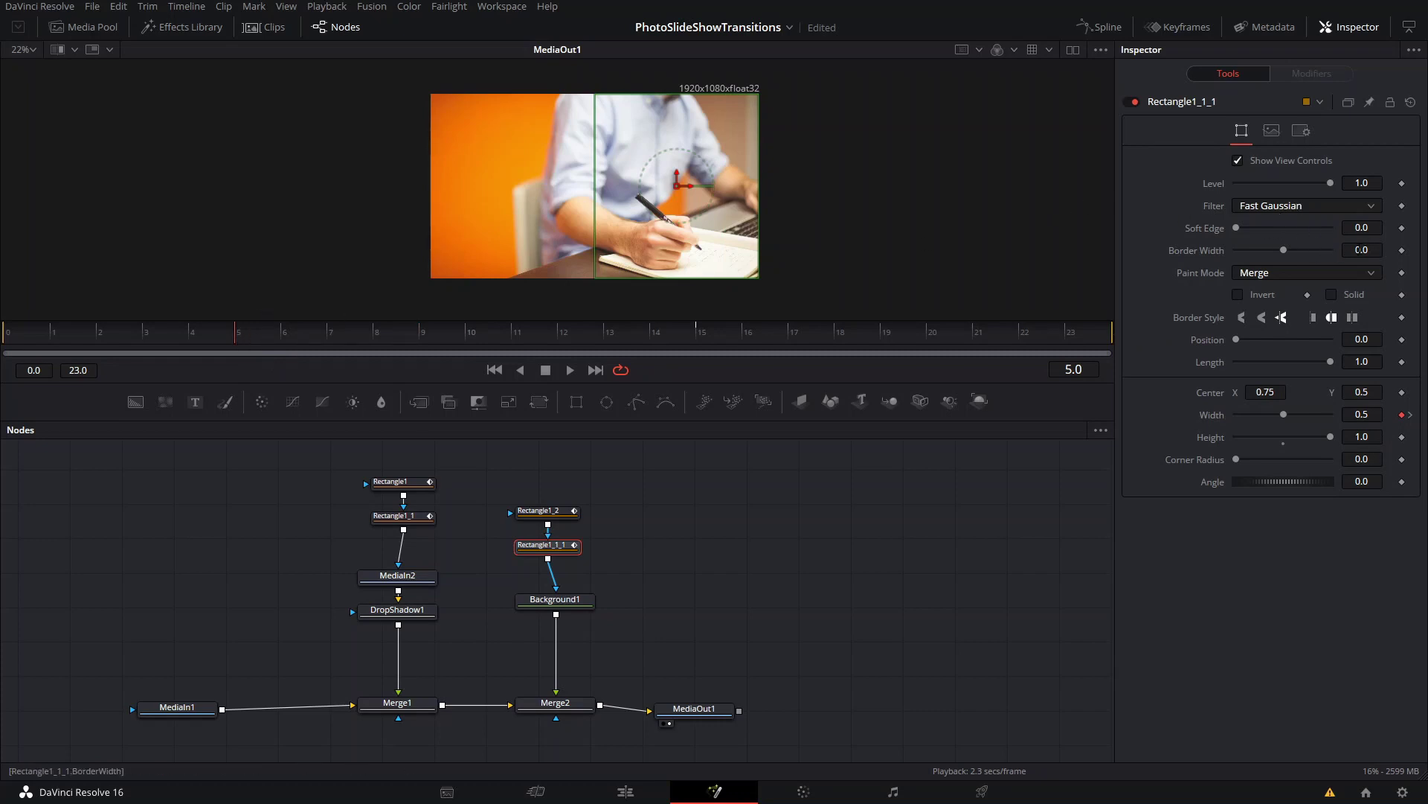
Add a Border Width keyframe of 0.0 at frame 5 to both copied rectangle masks.
{"action": "left_click", "coordinate": [538, 510]}
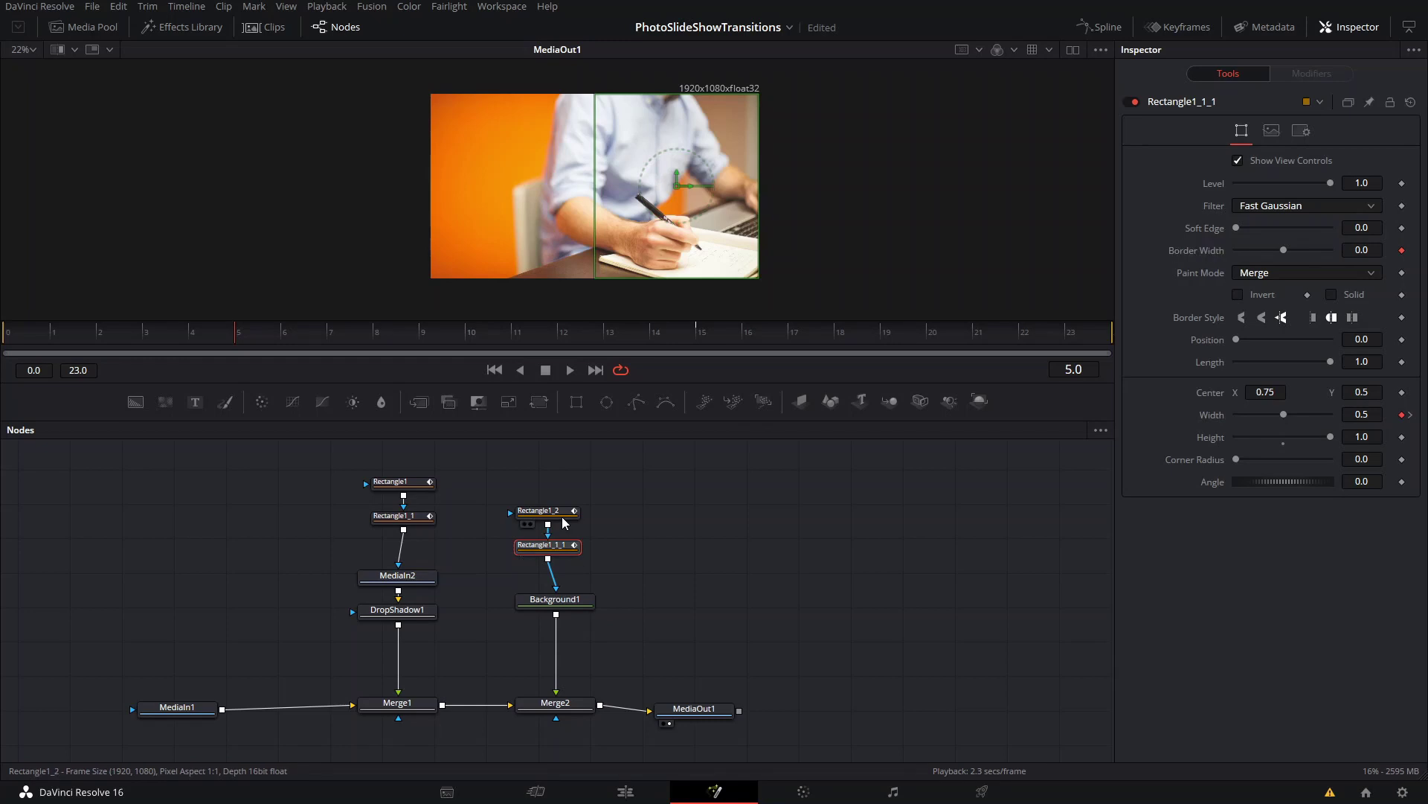
{"action": "left_click", "coordinate": [1401, 250]}
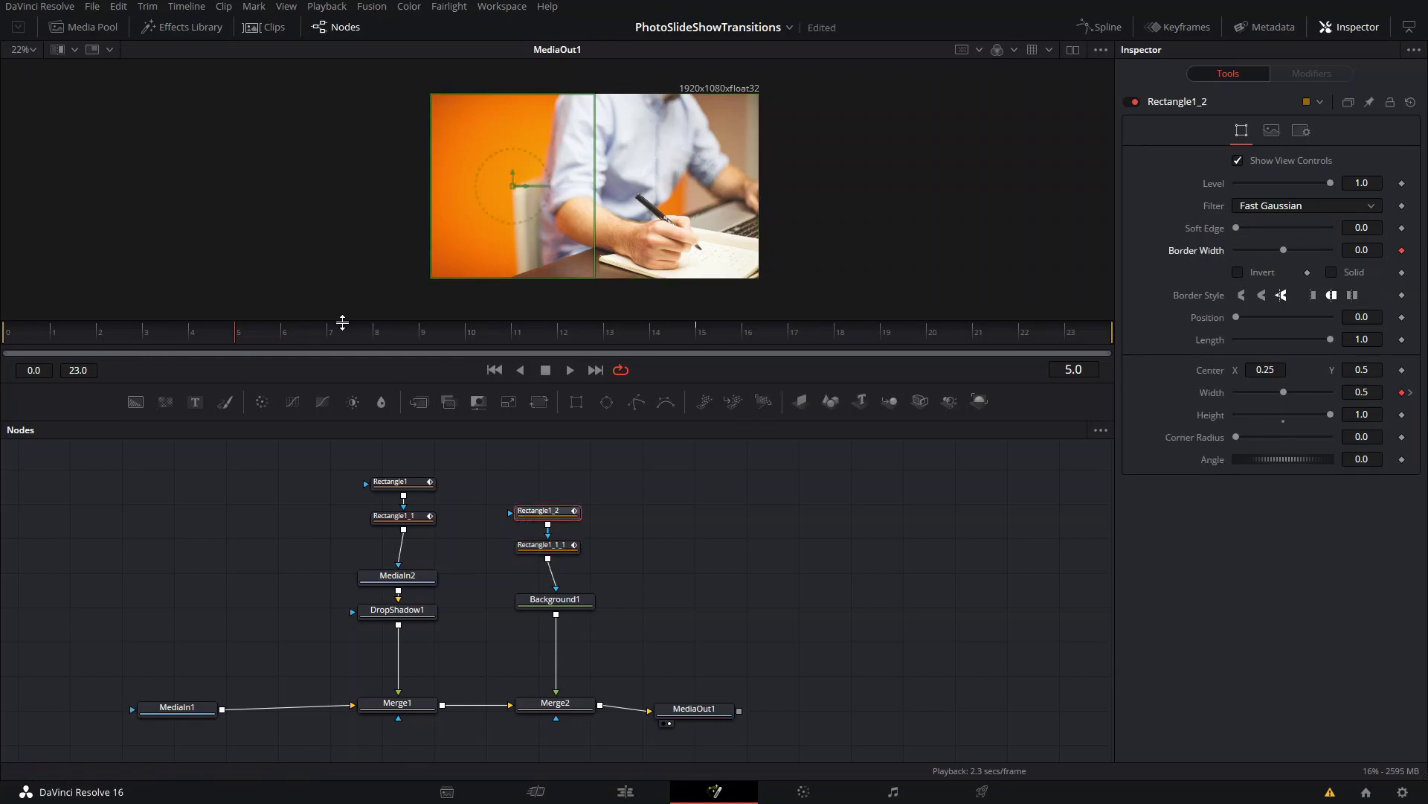
Try several border thicknesses on Rectangle1_2 at frame 6 and set its Border Width to 0.003.
{"action": "left_click", "coordinate": [281, 338]}
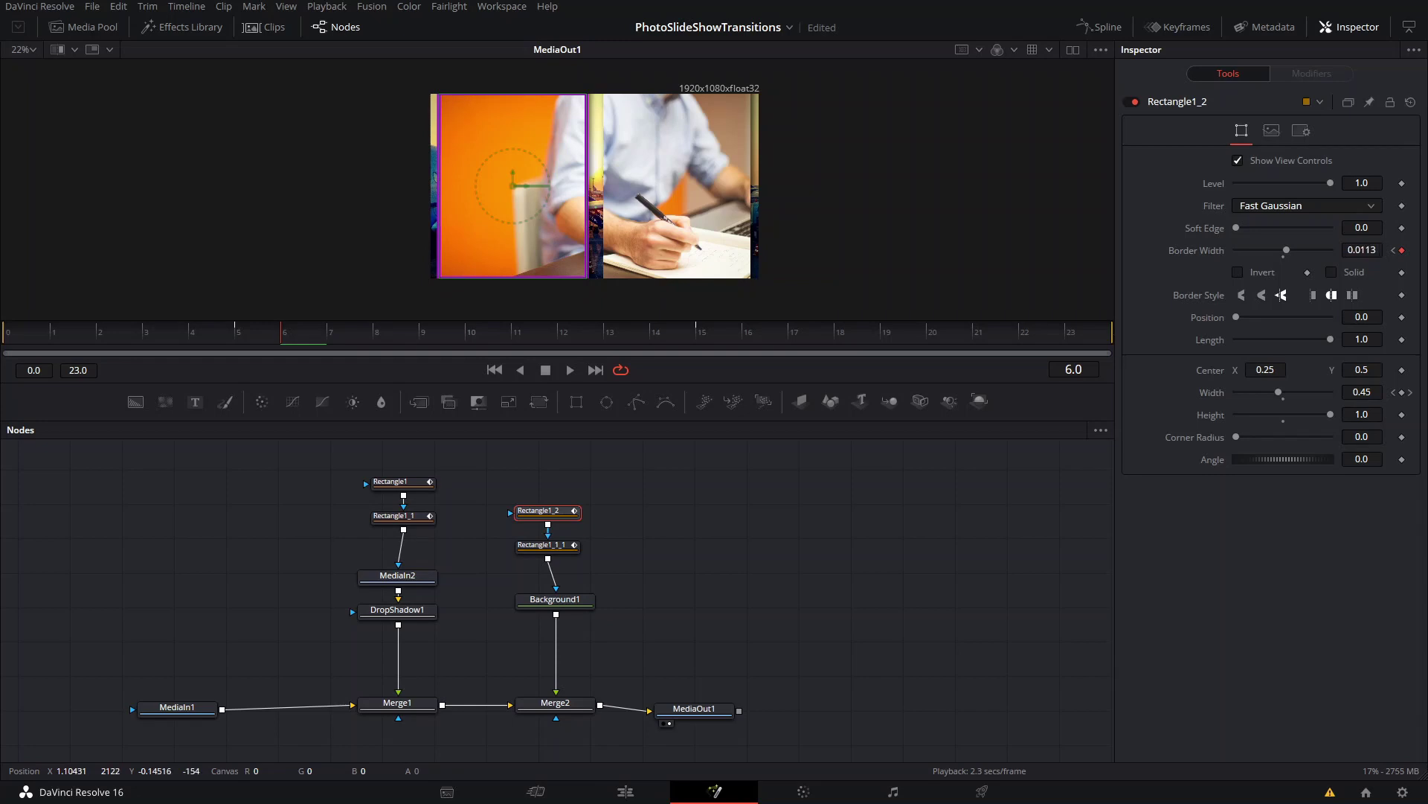
{"action": "left_click", "coordinate": [794, 545]}
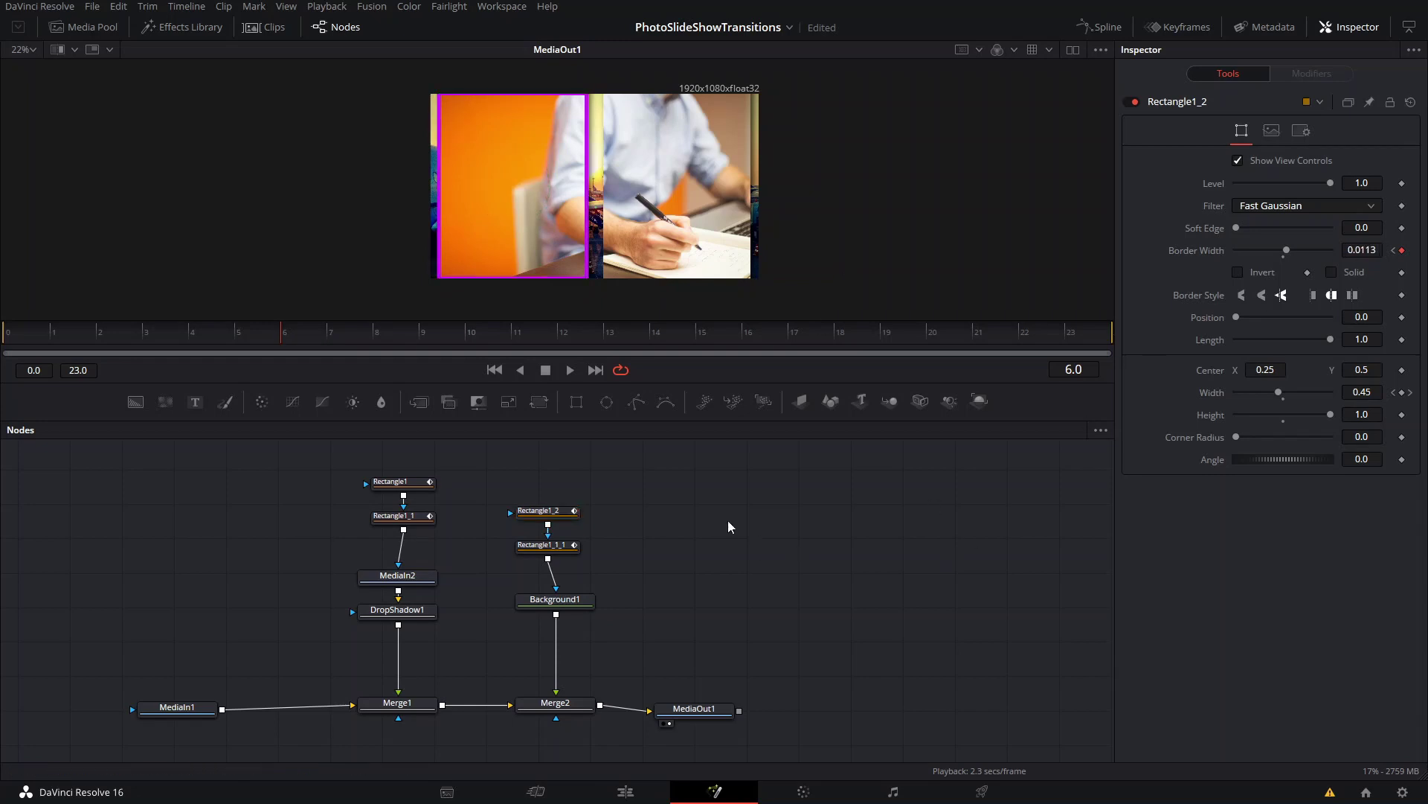
{"action": "left_click", "coordinate": [552, 514]}
{"action": "left_click", "coordinate": [1362, 250]}
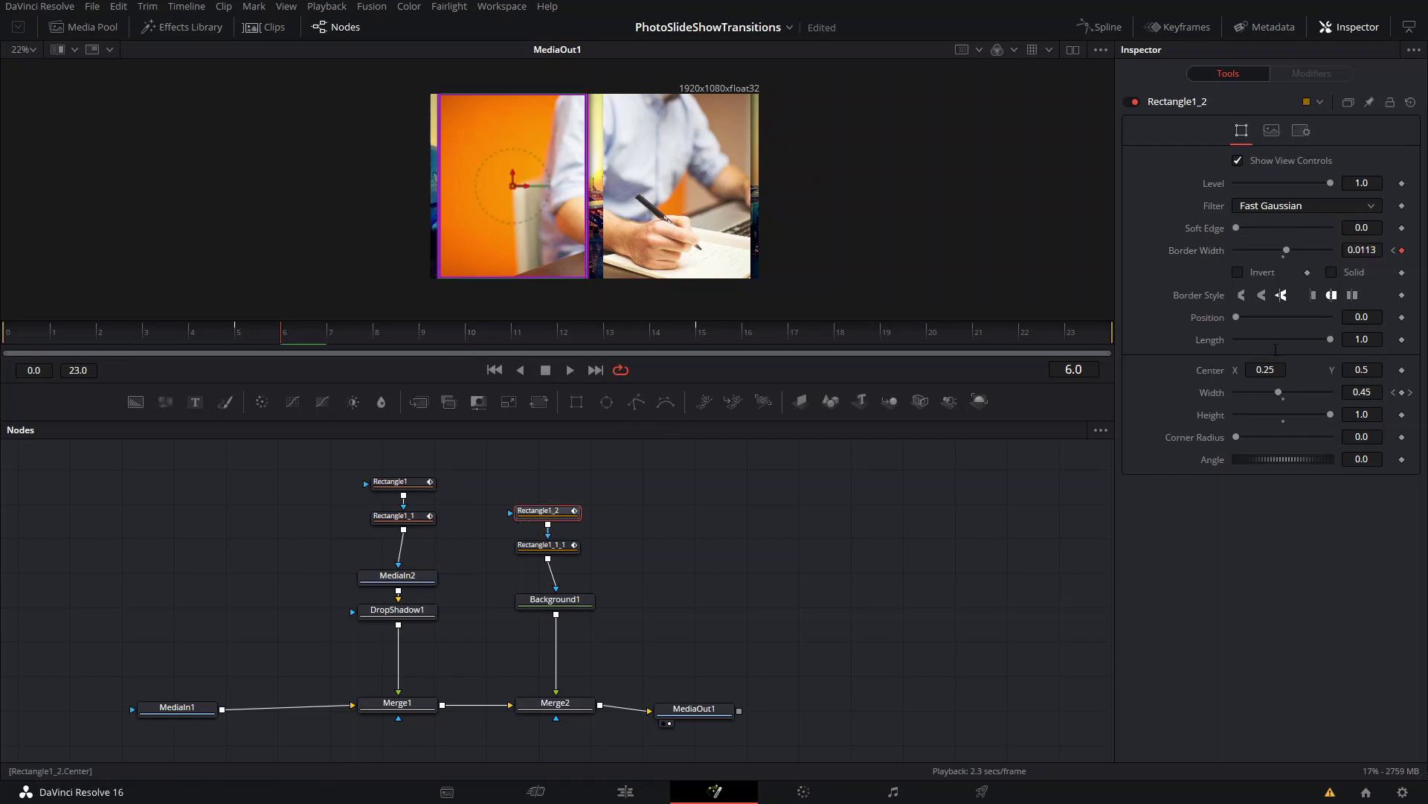
{"action": "type", "text": "0.0088"}
{"action": "key", "text": "Return"}
{"action": "left_click_drag", "start_coordinate": [1286, 250], "coordinate": [1284, 250]}
{"action": "left_click", "coordinate": [877, 493]}
{"action": "left_click", "coordinate": [1362, 250]}
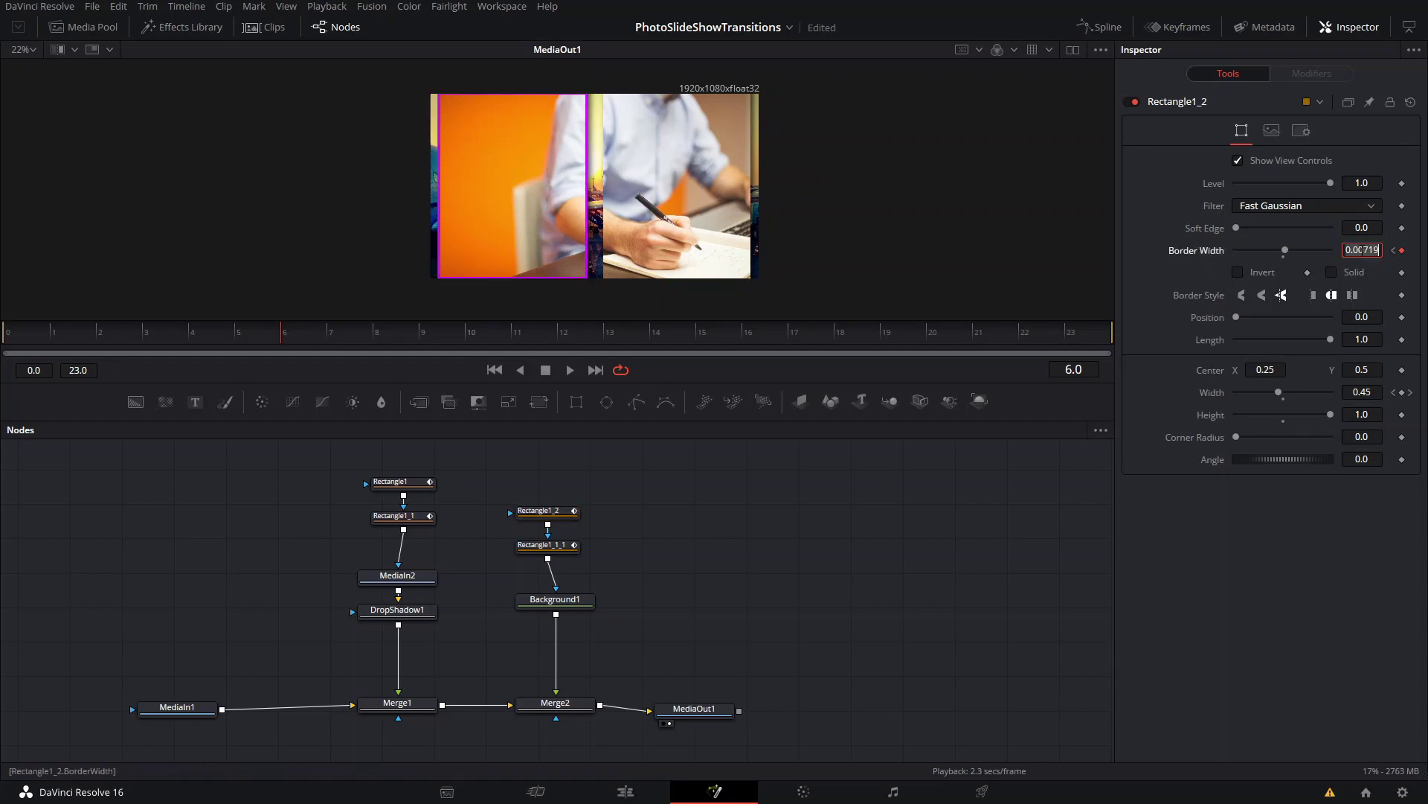
{"action": "key", "text": "BackSpace"}
{"action": "type", "text": ".003"}
{"action": "key", "text": "Tab"}
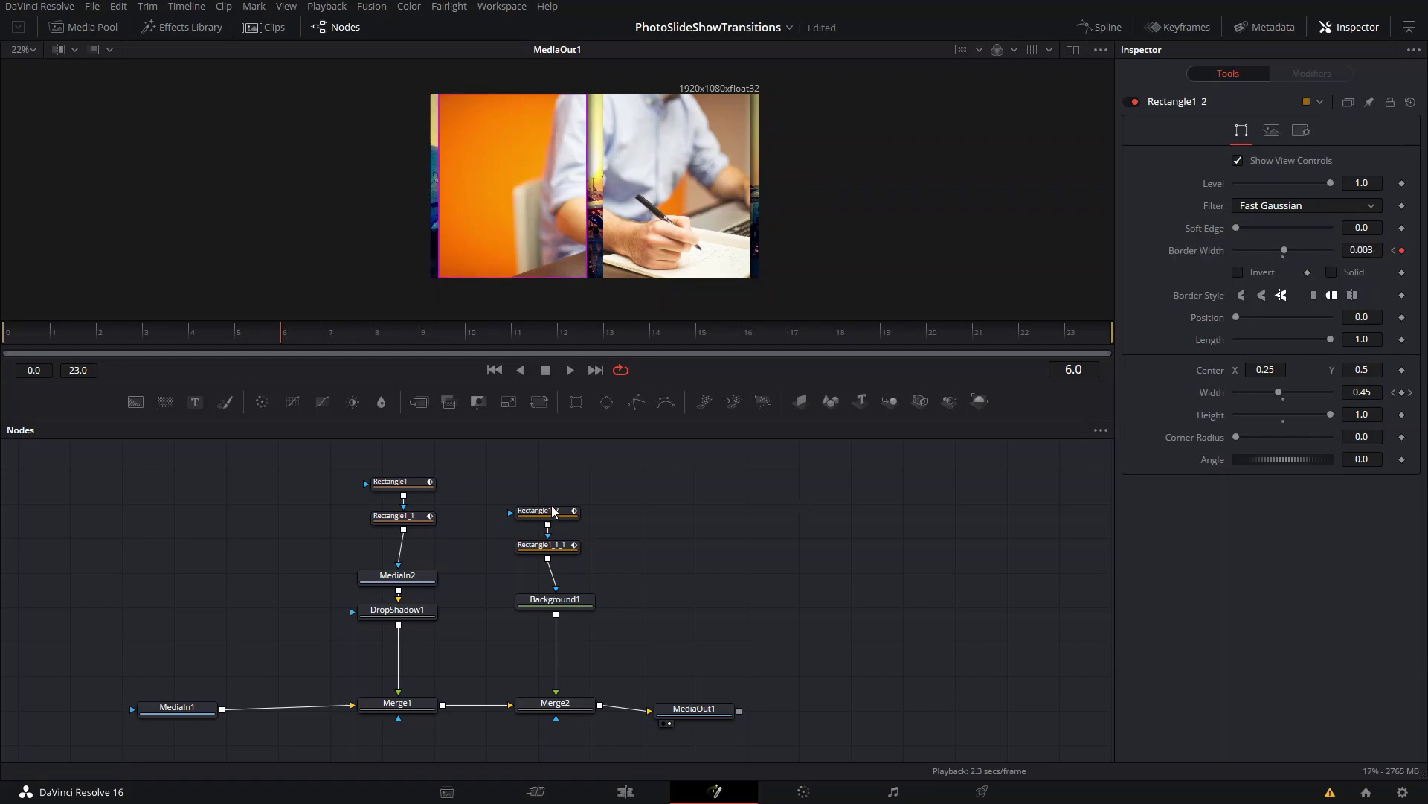
Apply the same 0.003 Border Width to Rectangle1_1_1 at frame 6.
{"action": "left_click", "coordinate": [554, 512]}
{"action": "left_click", "coordinate": [1362, 250]}
{"action": "double_click", "coordinate": [1362, 250]}
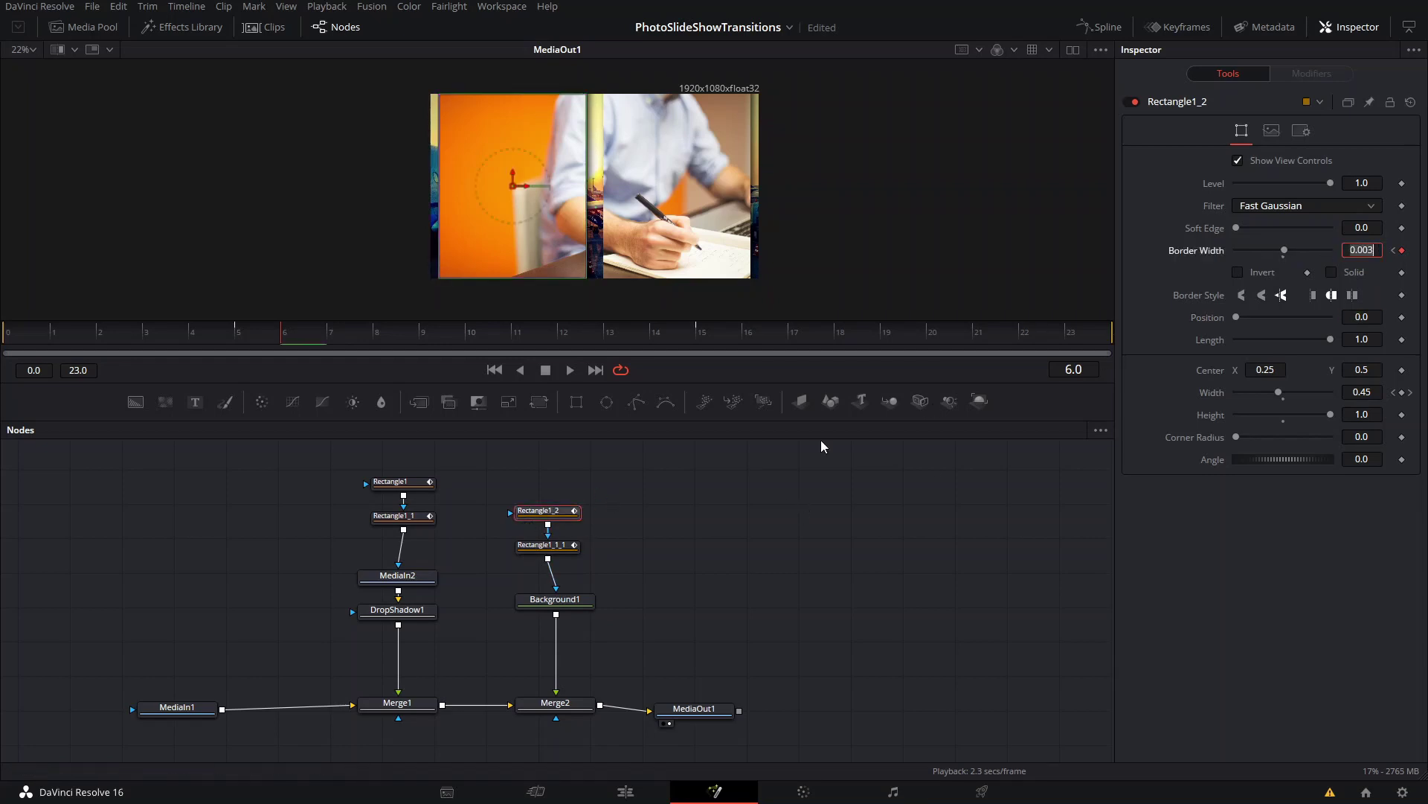
{"action": "left_click", "coordinate": [548, 545]}
{"action": "left_click", "coordinate": [1363, 250]}
{"action": "key", "text": "Return"}
Play the transition from near its start to review the animated strips with their purple borders.
{"action": "left_click", "coordinate": [770, 534]}
{"action": "left_click_drag", "start_coordinate": [256, 327], "coordinate": [52, 332]}
{"action": "key", "text": "space"}
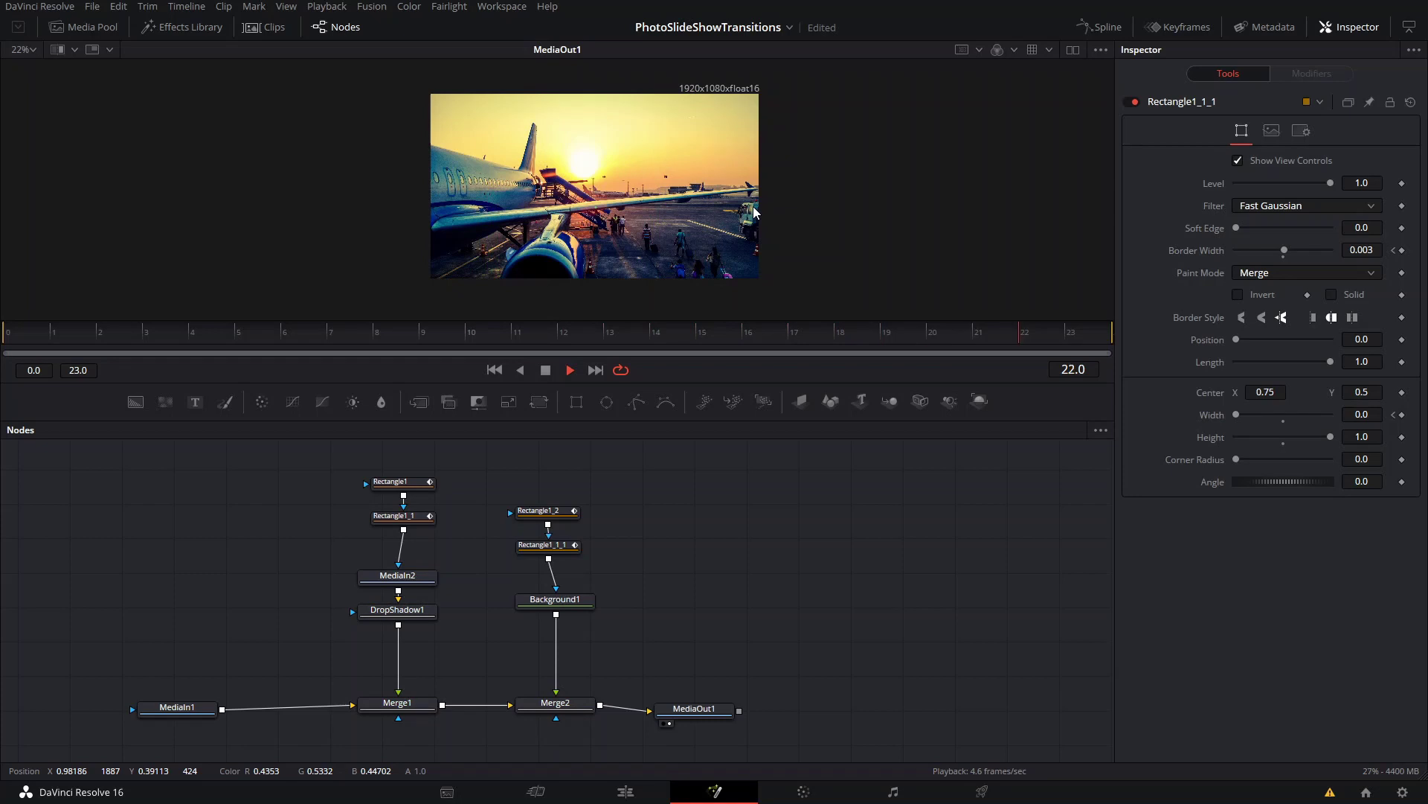
{"action": "key", "text": "space"}
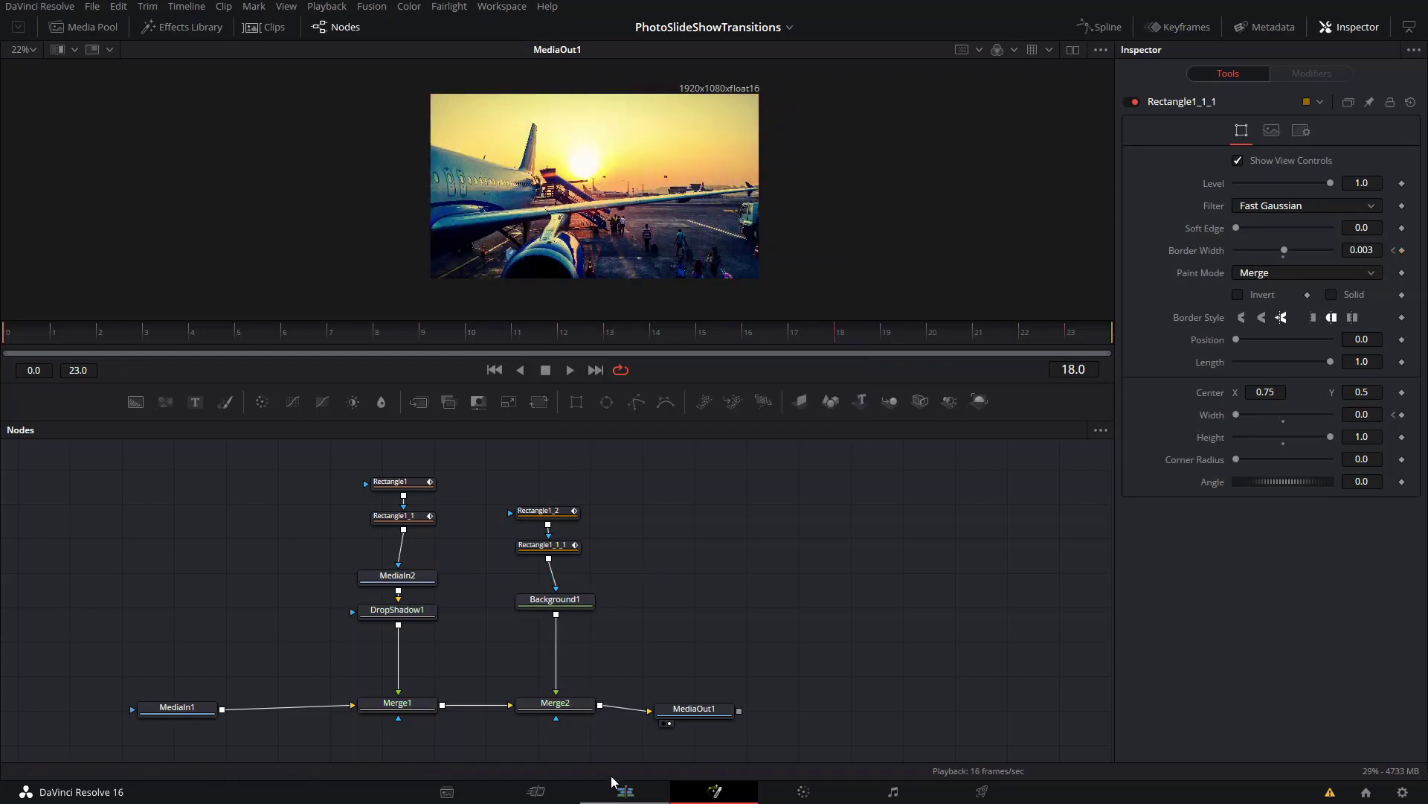
Smooth the Width keyframe curves of the original masks, Rectangle1 and Rectangle1_1, in the Spline editor.
{"action": "left_click", "coordinate": [1096, 27]}
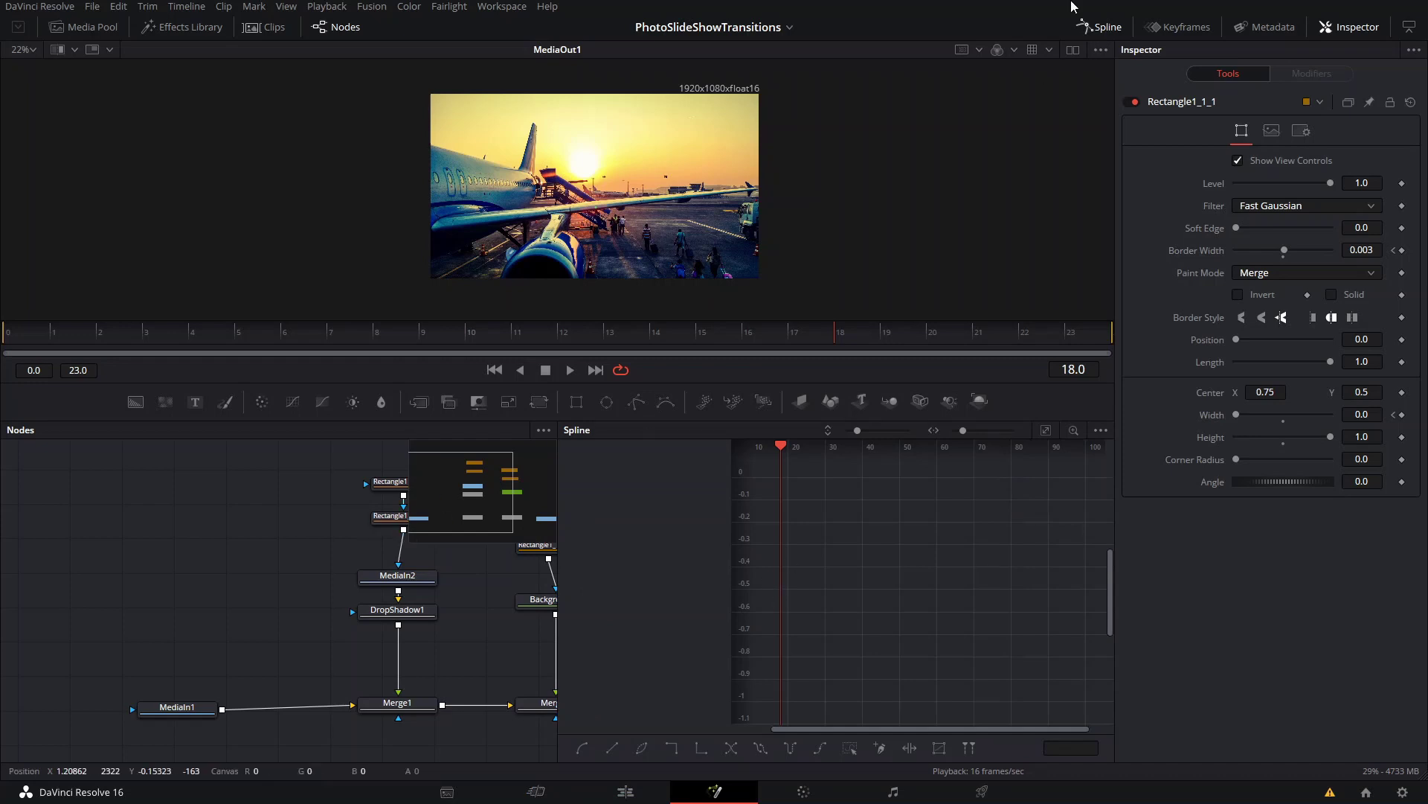
{"action": "left_click", "coordinate": [1106, 28]}
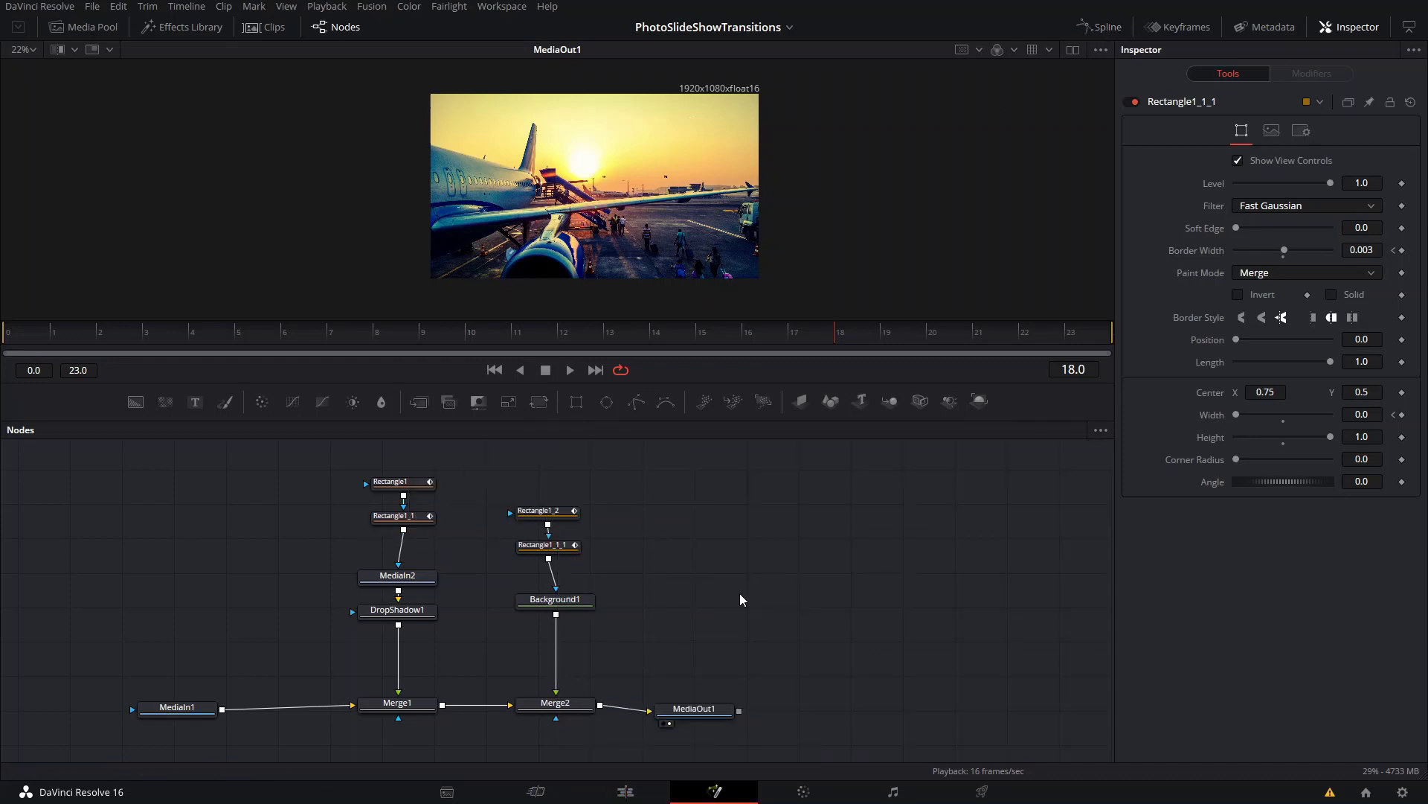
{"action": "left_click_drag", "start_coordinate": [219, 451], "coordinate": [384, 530]}
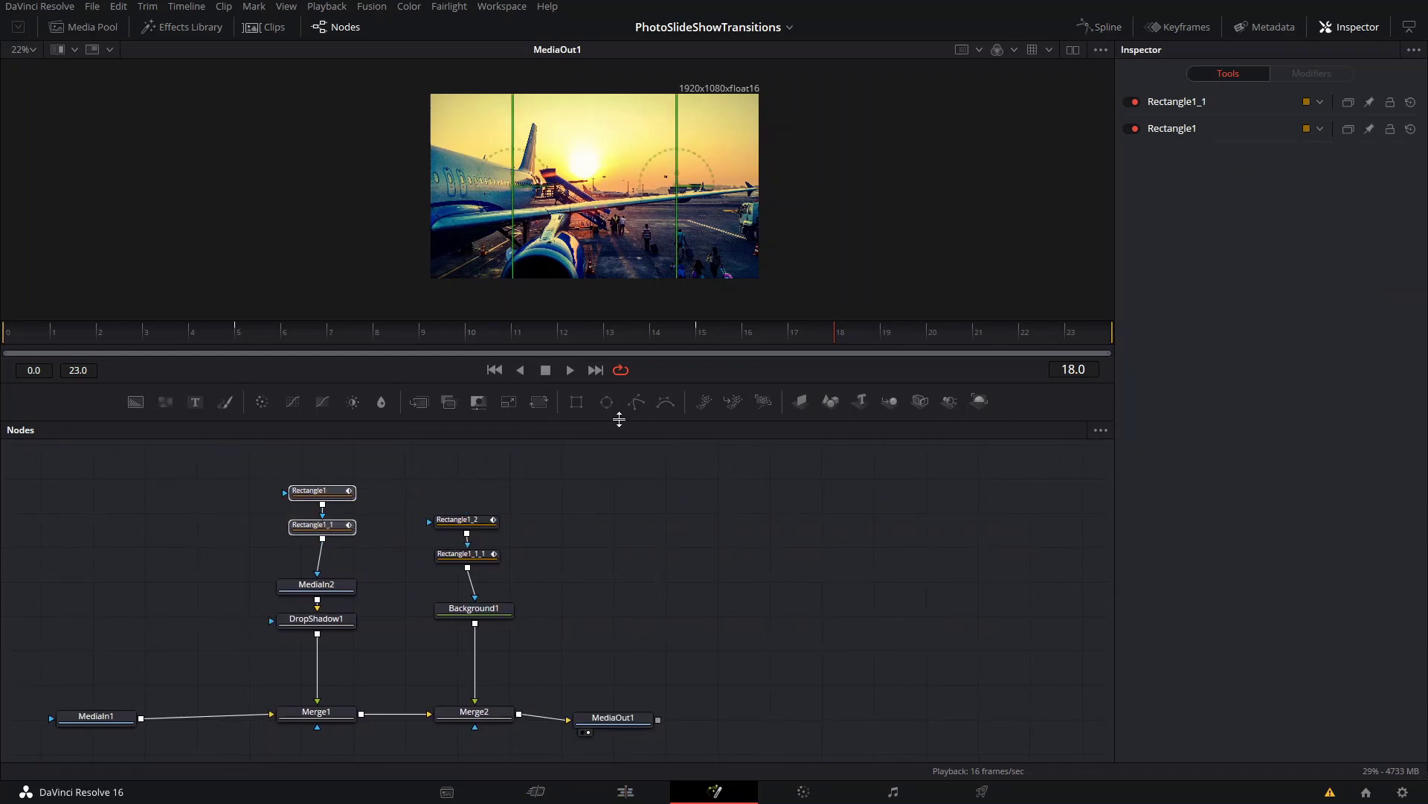
{"action": "left_click", "coordinate": [1102, 29]}
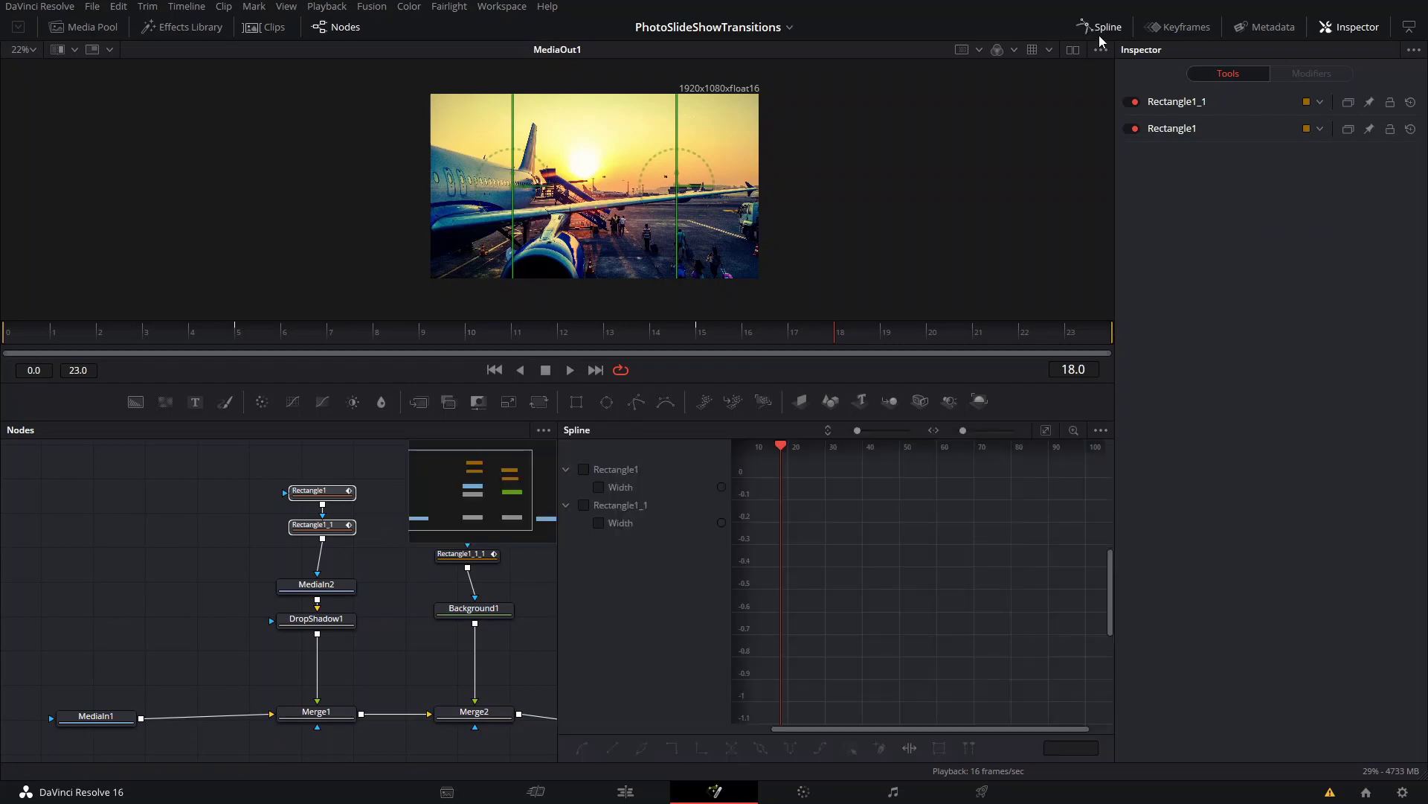
{"action": "left_click", "coordinate": [617, 469]}
{"action": "left_click", "coordinate": [632, 506]}
{"action": "left_click", "coordinate": [604, 470]}
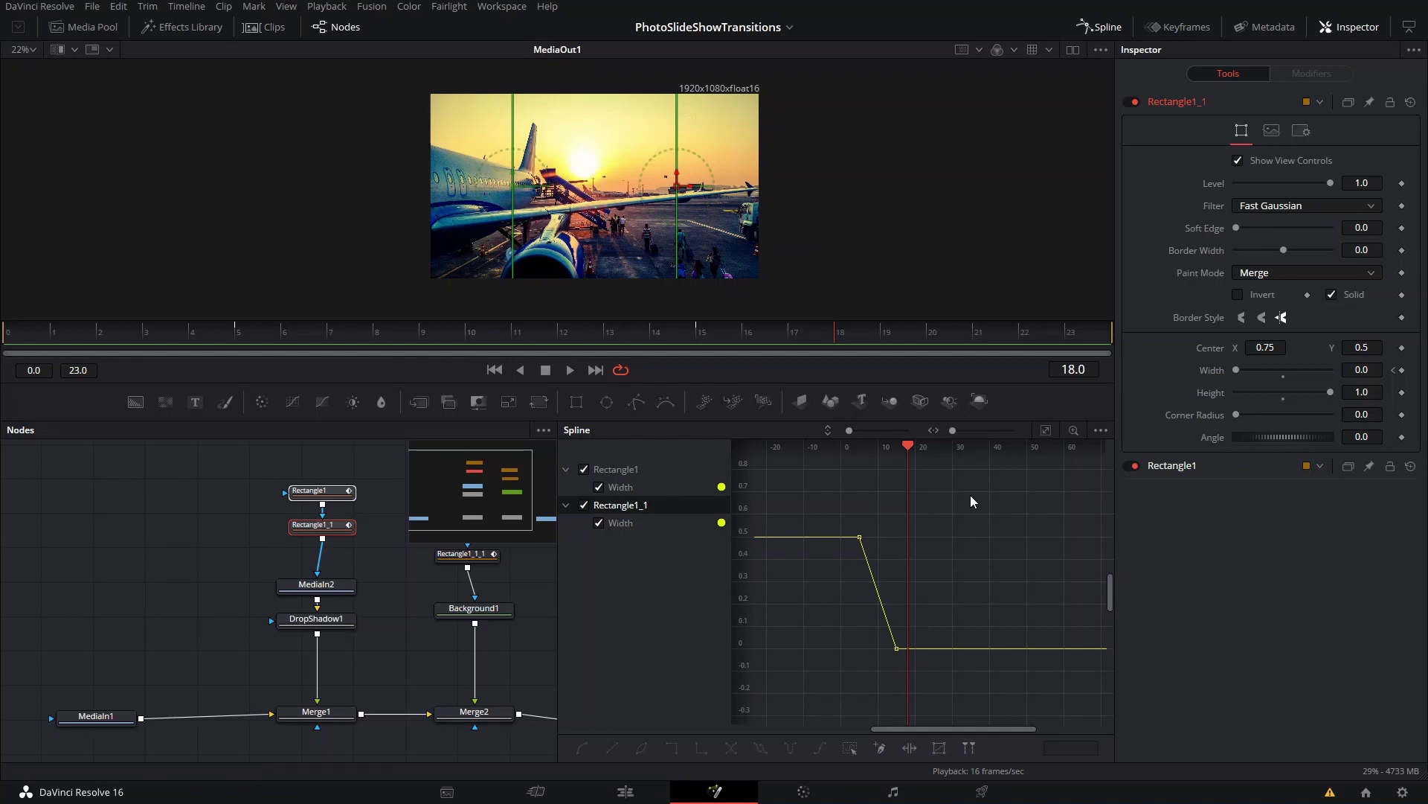
{"action": "left_click_drag", "start_coordinate": [823, 489], "coordinate": [976, 719]}
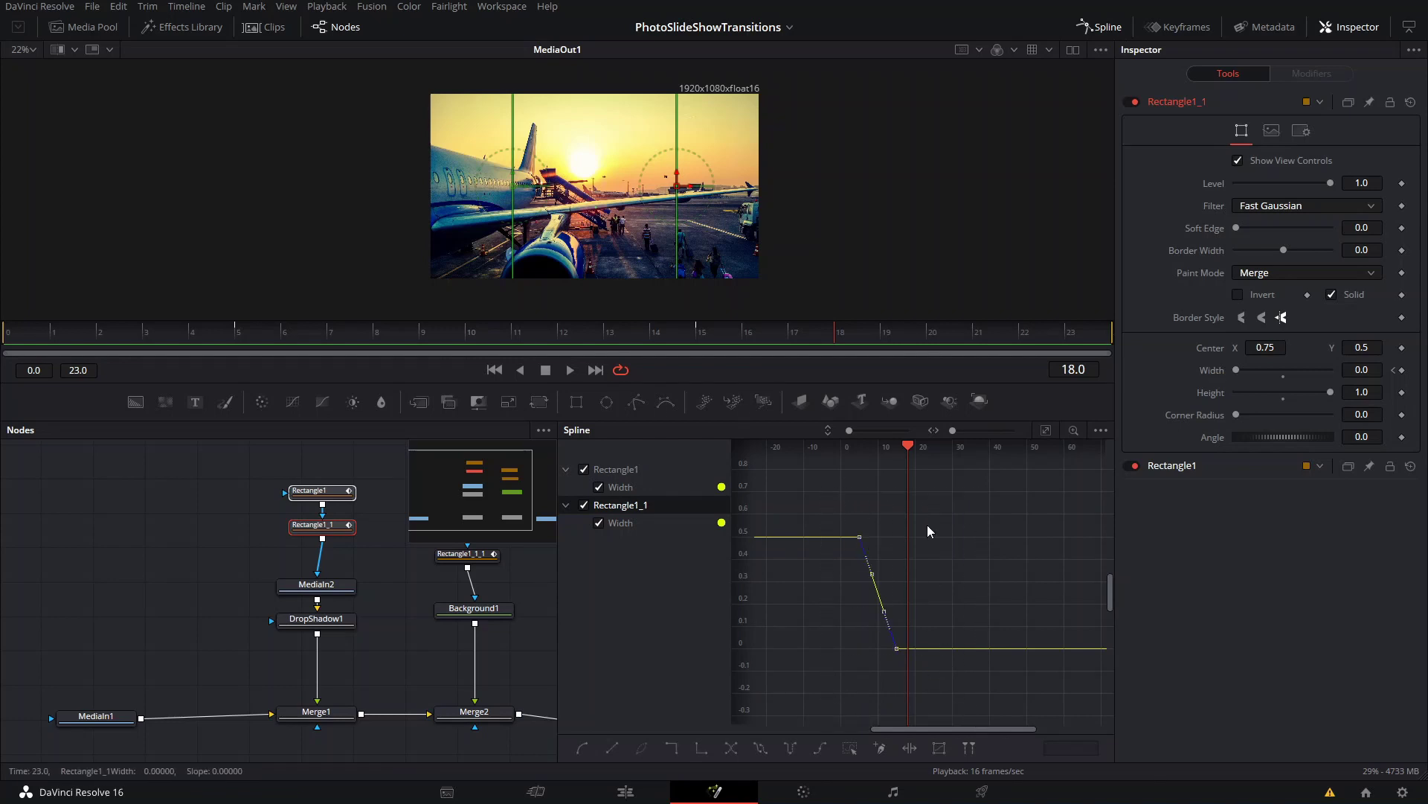
{"action": "key", "text": "shift+s"}
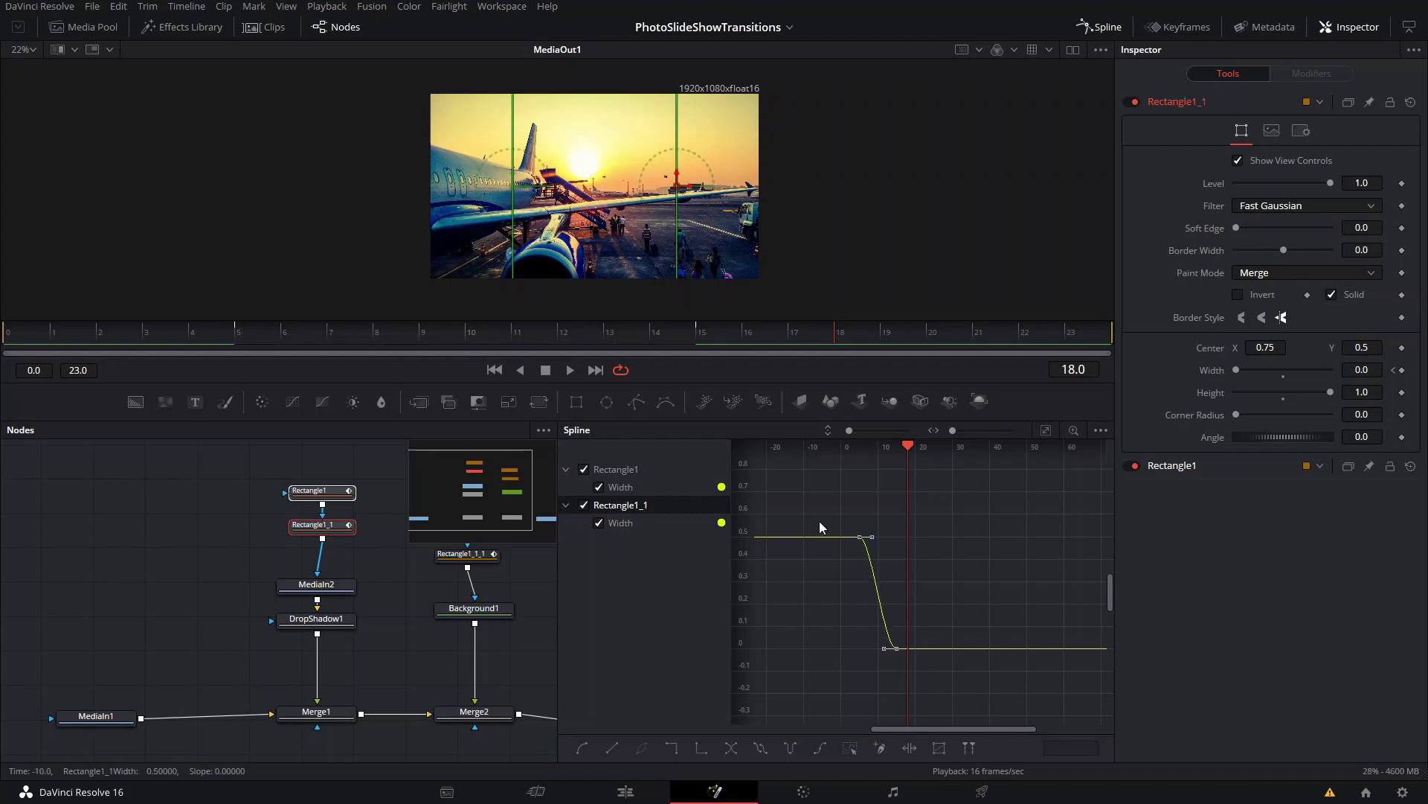
{"action": "left_click", "coordinate": [1100, 27]}
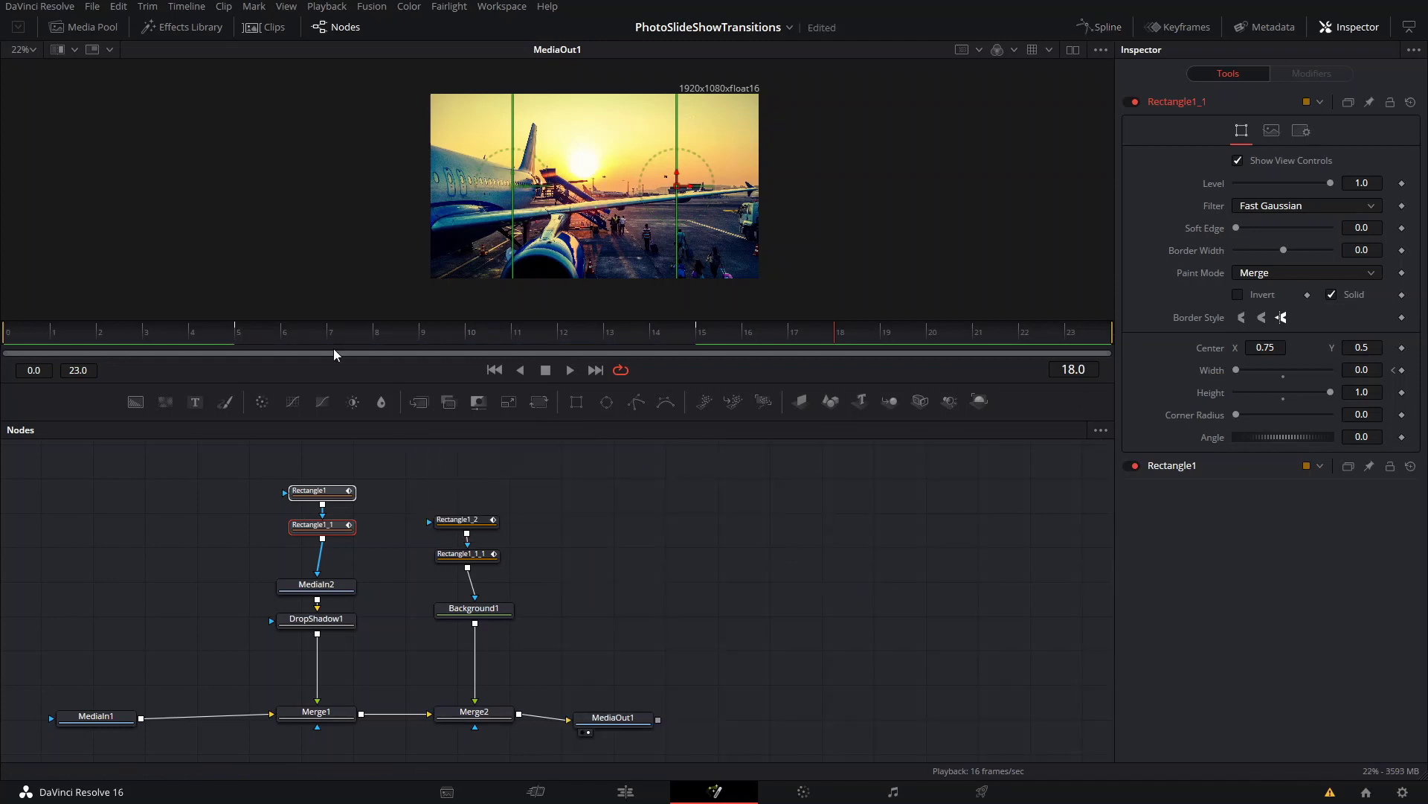
Return to the edit timeline, move the playhead to 20:00 on Fusion Clip 12 and open that clip in Fusion.
{"action": "left_click", "coordinate": [623, 791]}
{"action": "scroll", "coordinate": [780, 626], "scroll_direction": "right", "scroll_amount": 5}
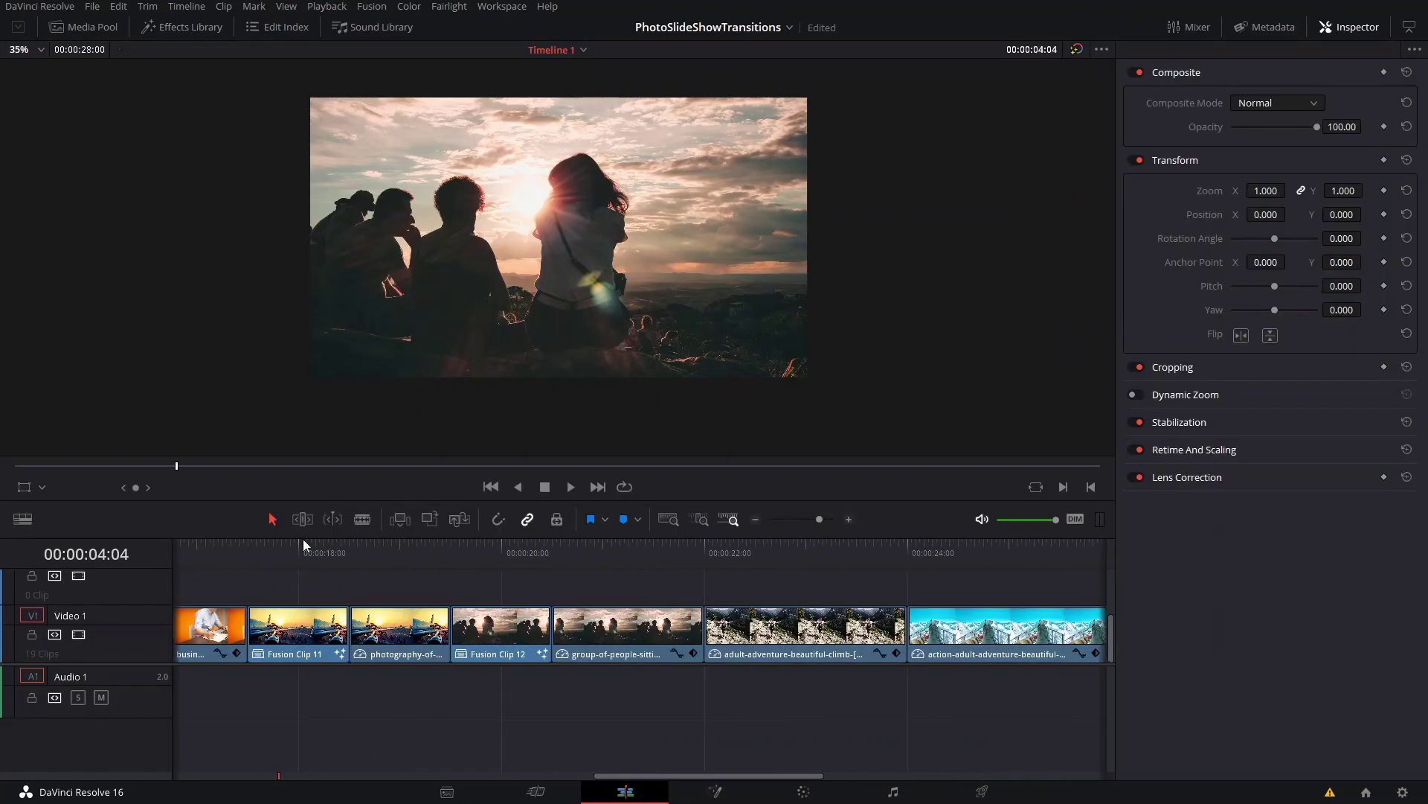
{"action": "left_click_drag", "start_coordinate": [542, 618], "coordinate": [547, 618]}
{"action": "key", "text": "ctrl+z"}
{"action": "type", "text": "2000"}
{"action": "key", "text": "Return"}
{"action": "key", "text": "shift+5"}
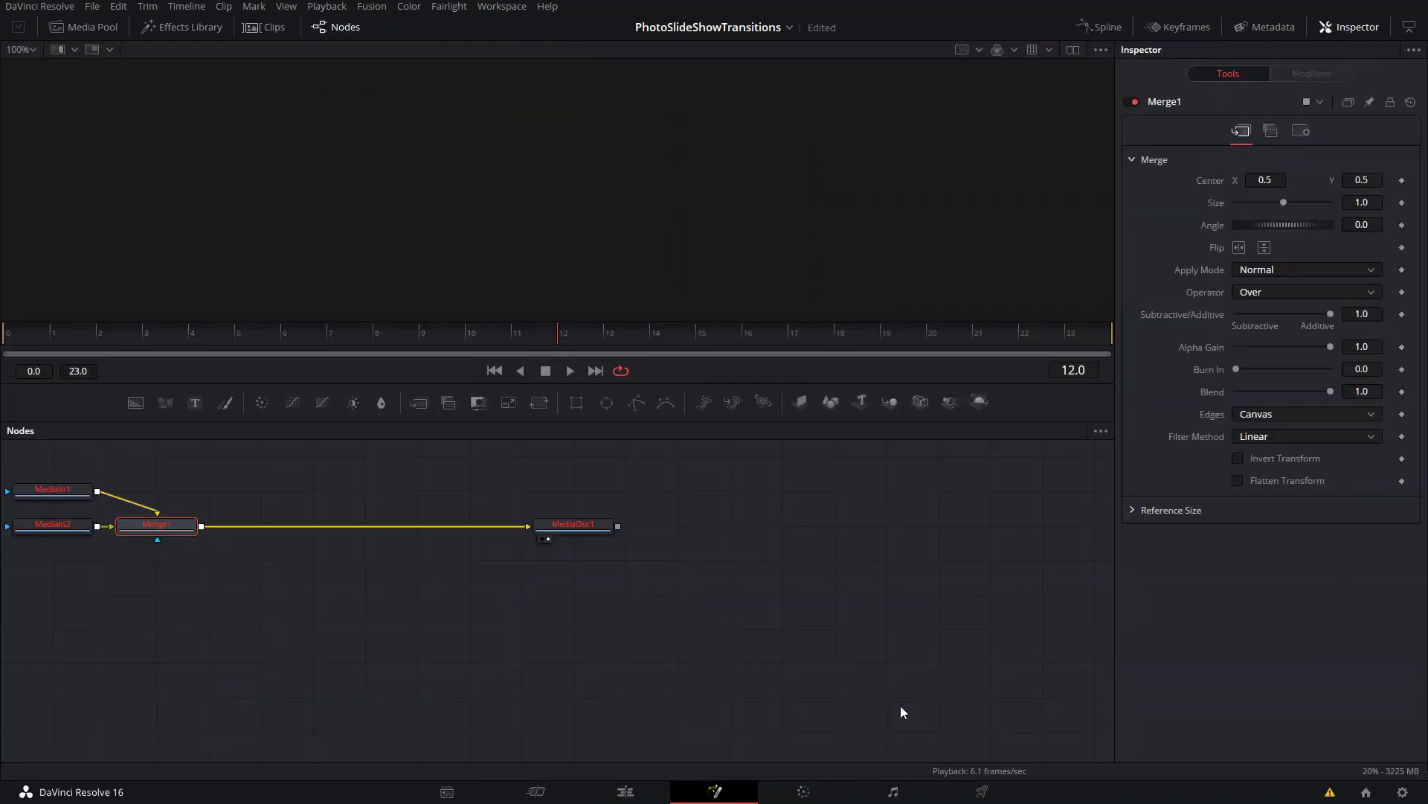
Rearrange the node graph so MediaIn2 sits above Merge1 and MediaIn1 sits to its left.
{"action": "left_click_drag", "start_coordinate": [414, 578], "coordinate": [574, 478]}
{"action": "left_click_drag", "start_coordinate": [533, 607], "coordinate": [584, 604]}
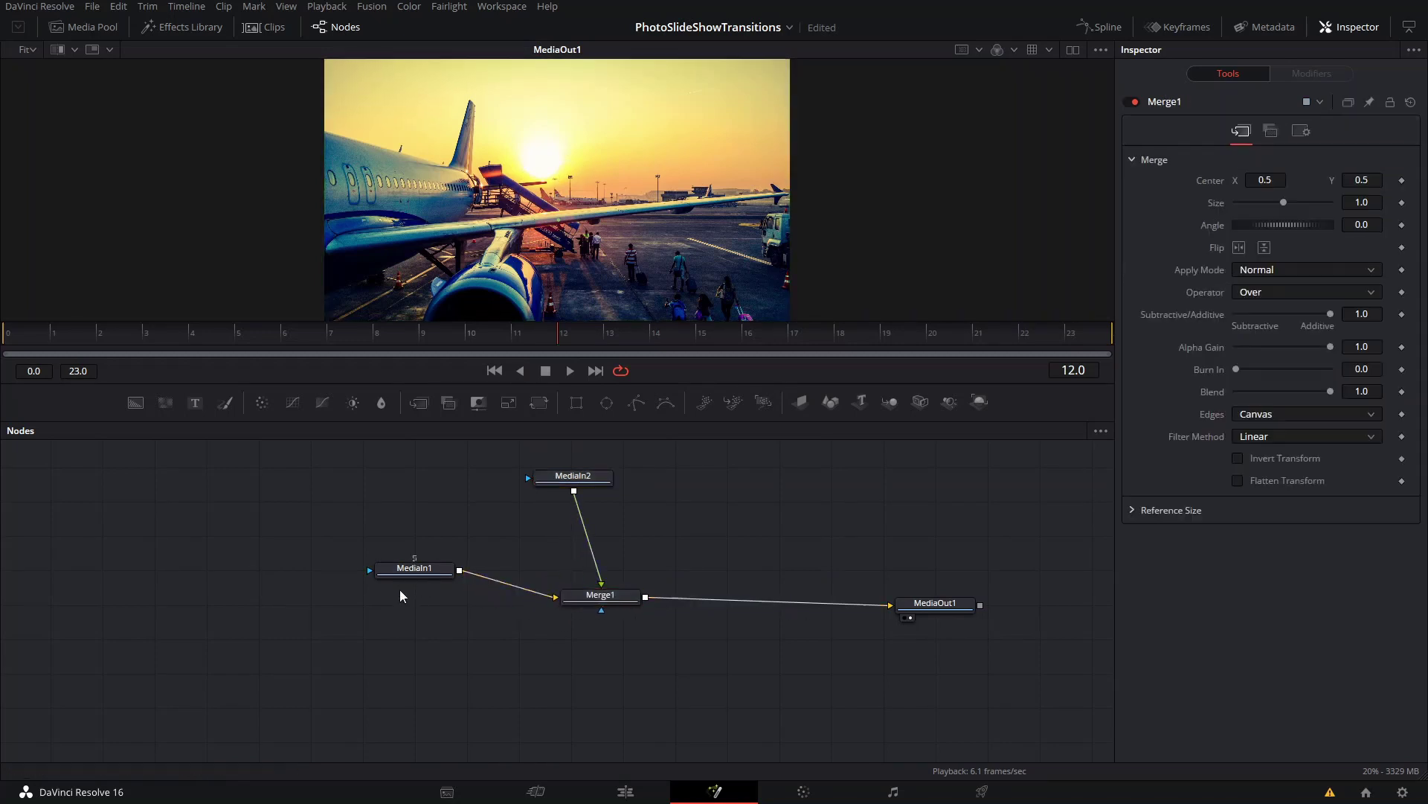
{"action": "left_click_drag", "start_coordinate": [406, 570], "coordinate": [376, 594]}
{"action": "left_click", "coordinate": [563, 611]}
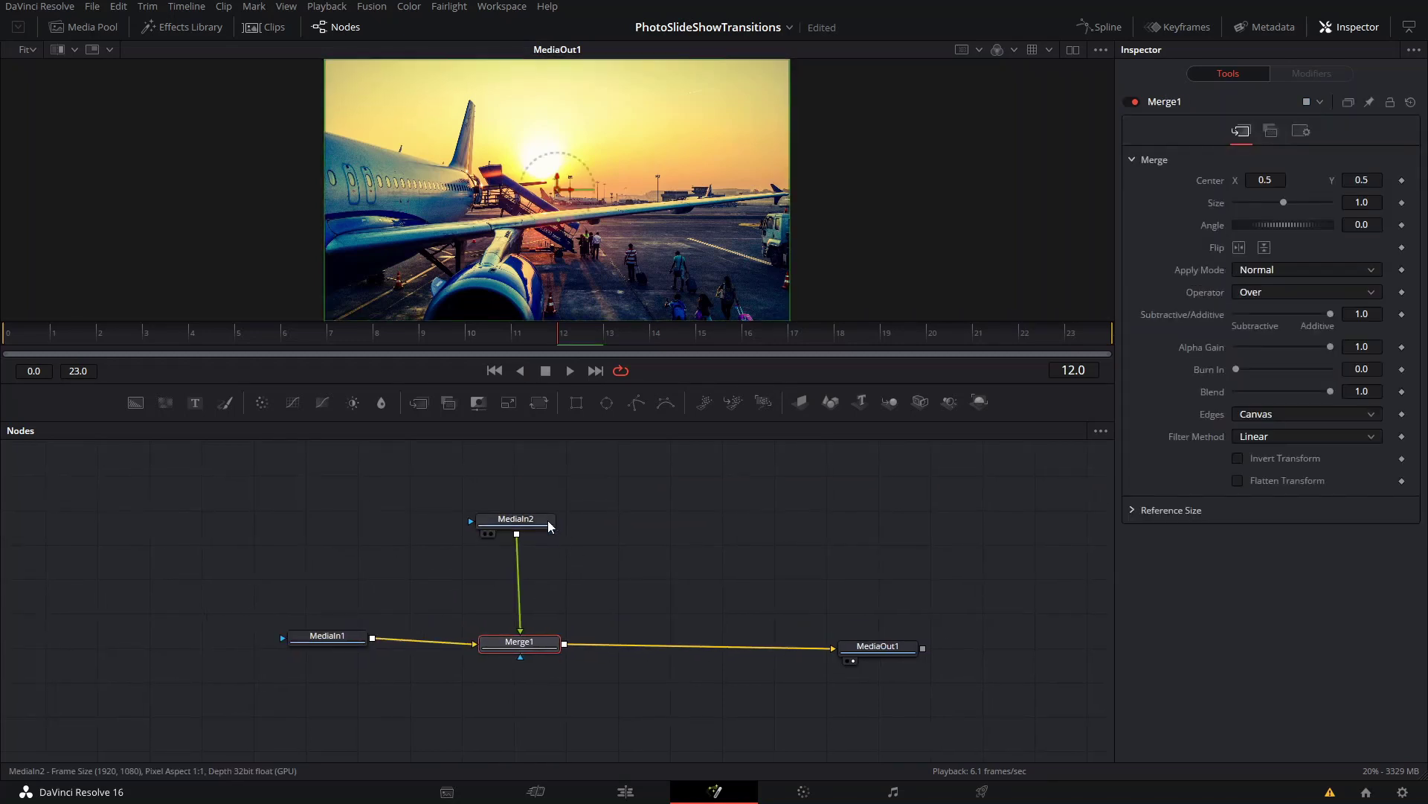
Mask MediaIn2 with a rectangle of Width 2.0 and Height 0.0, rotated to an Angle of -29.47.
{"action": "left_click", "coordinate": [548, 523]}
{"action": "left_click", "coordinate": [574, 402]}
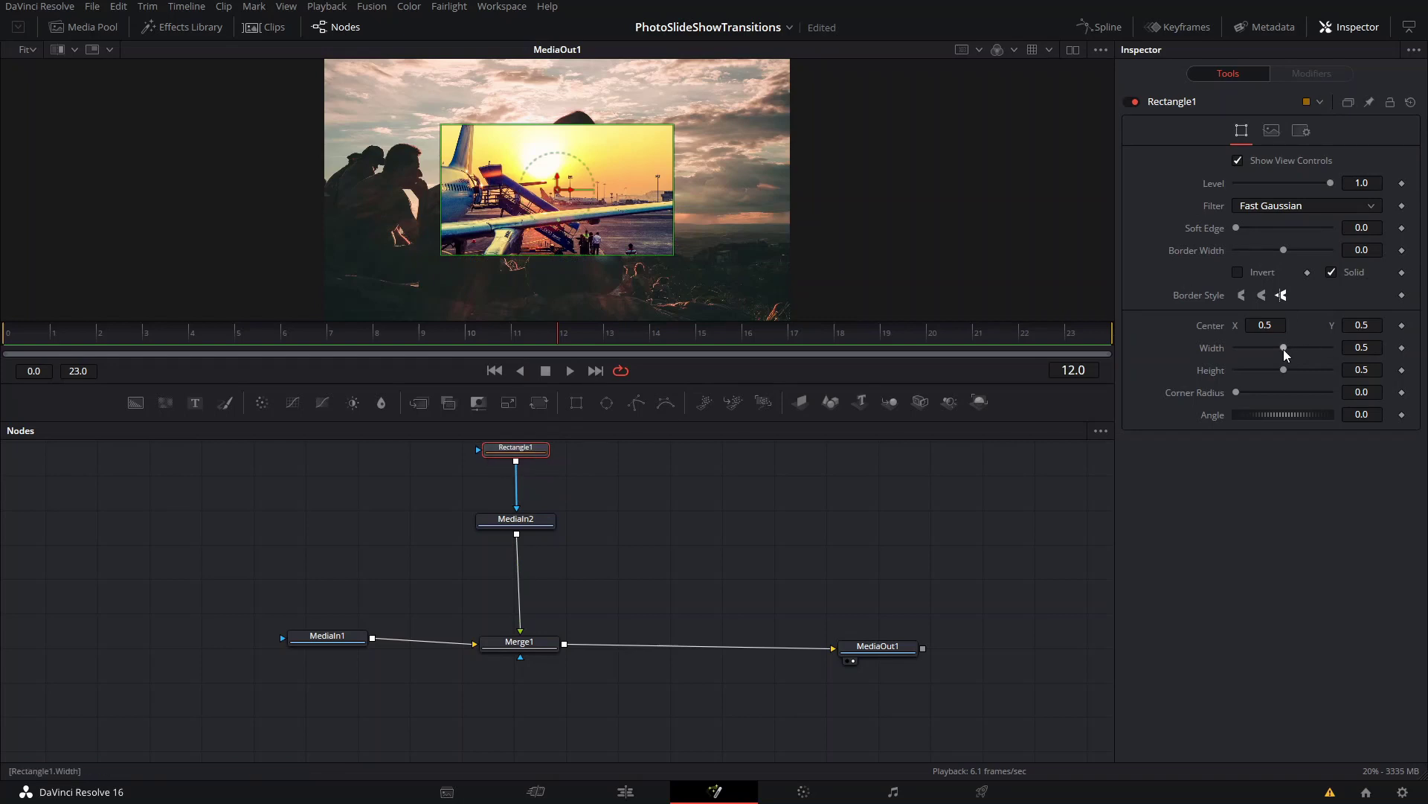
{"action": "left_click_drag", "start_coordinate": [1284, 348], "coordinate": [1340, 348]}
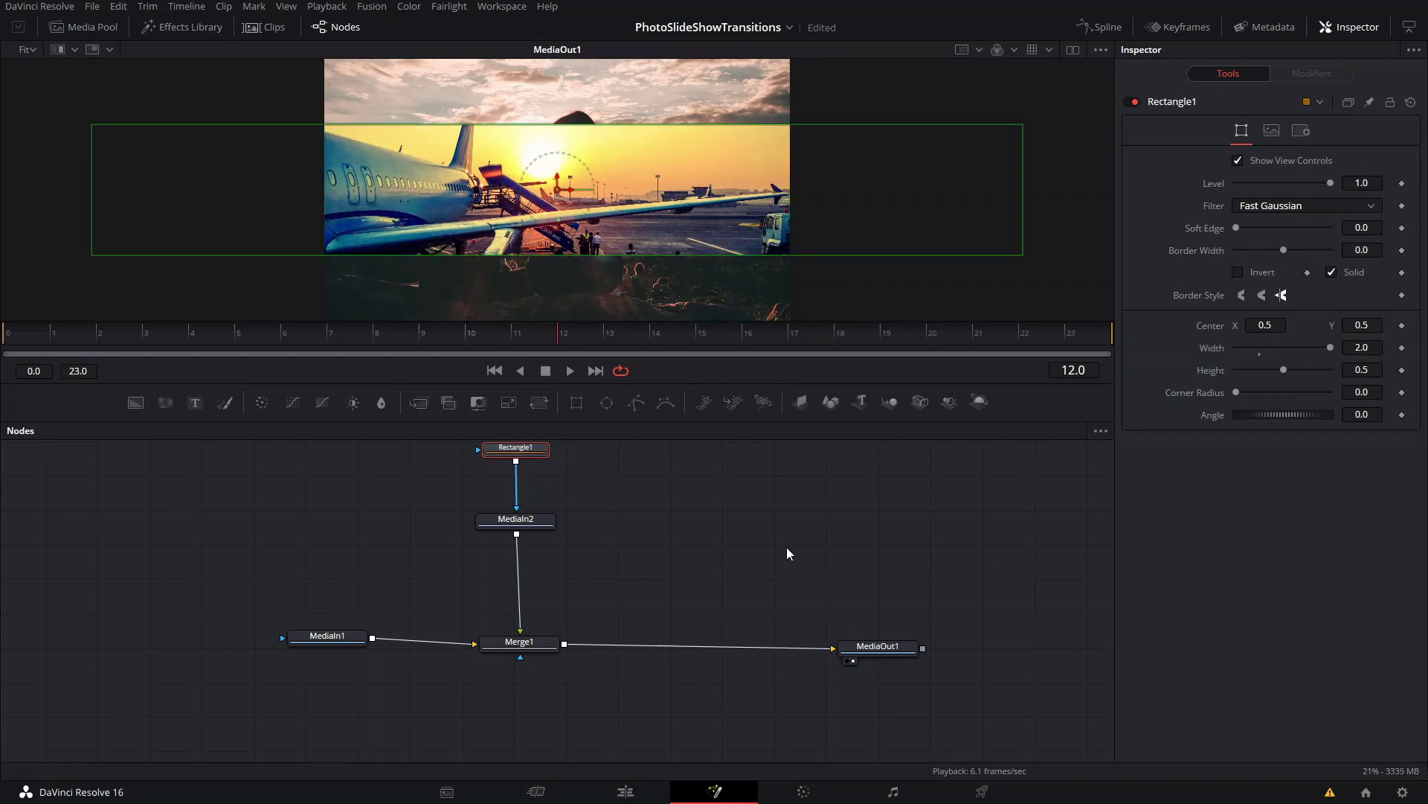
{"action": "left_click_drag", "start_coordinate": [1298, 414], "coordinate": [1191, 382]}
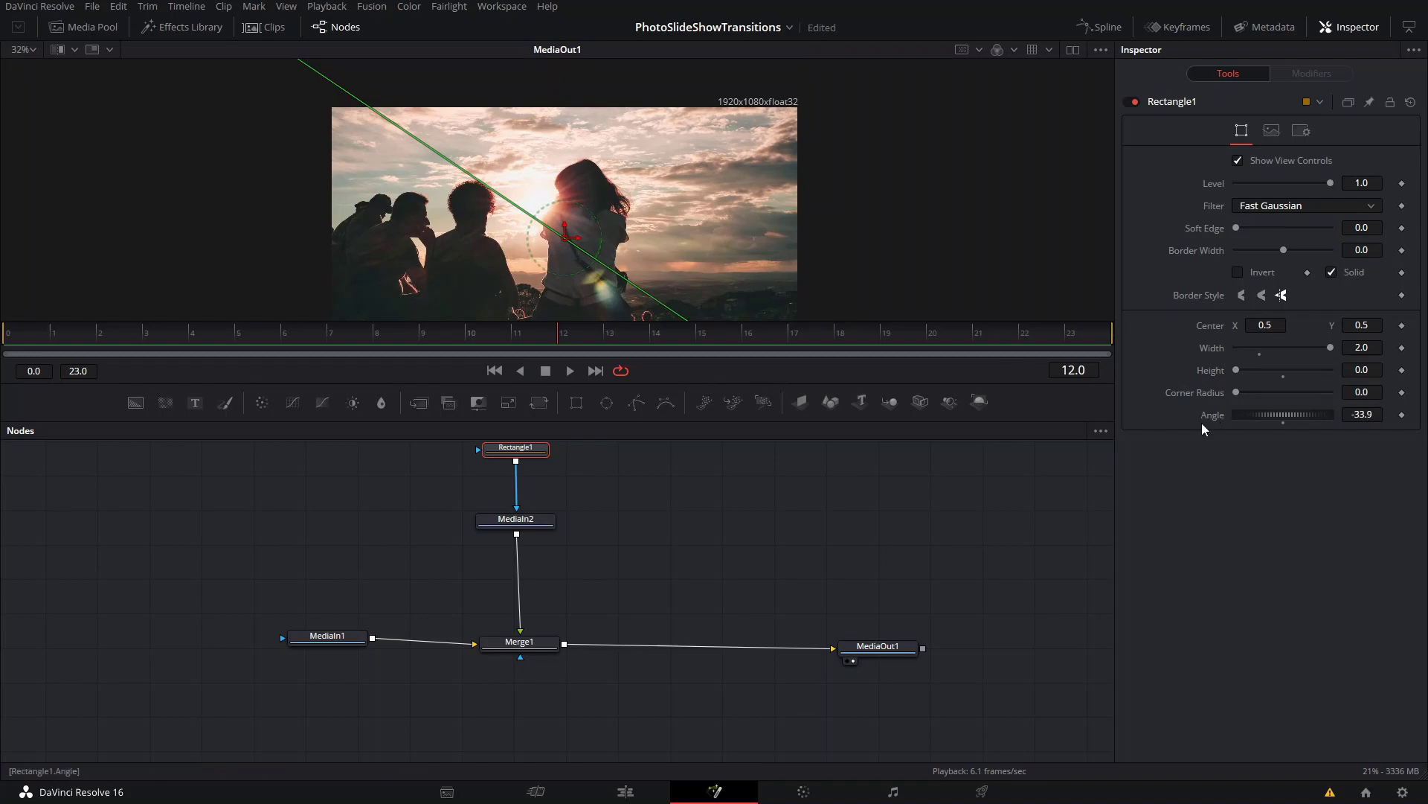
{"action": "left_click_drag", "start_coordinate": [1243, 414], "coordinate": [1253, 427]}
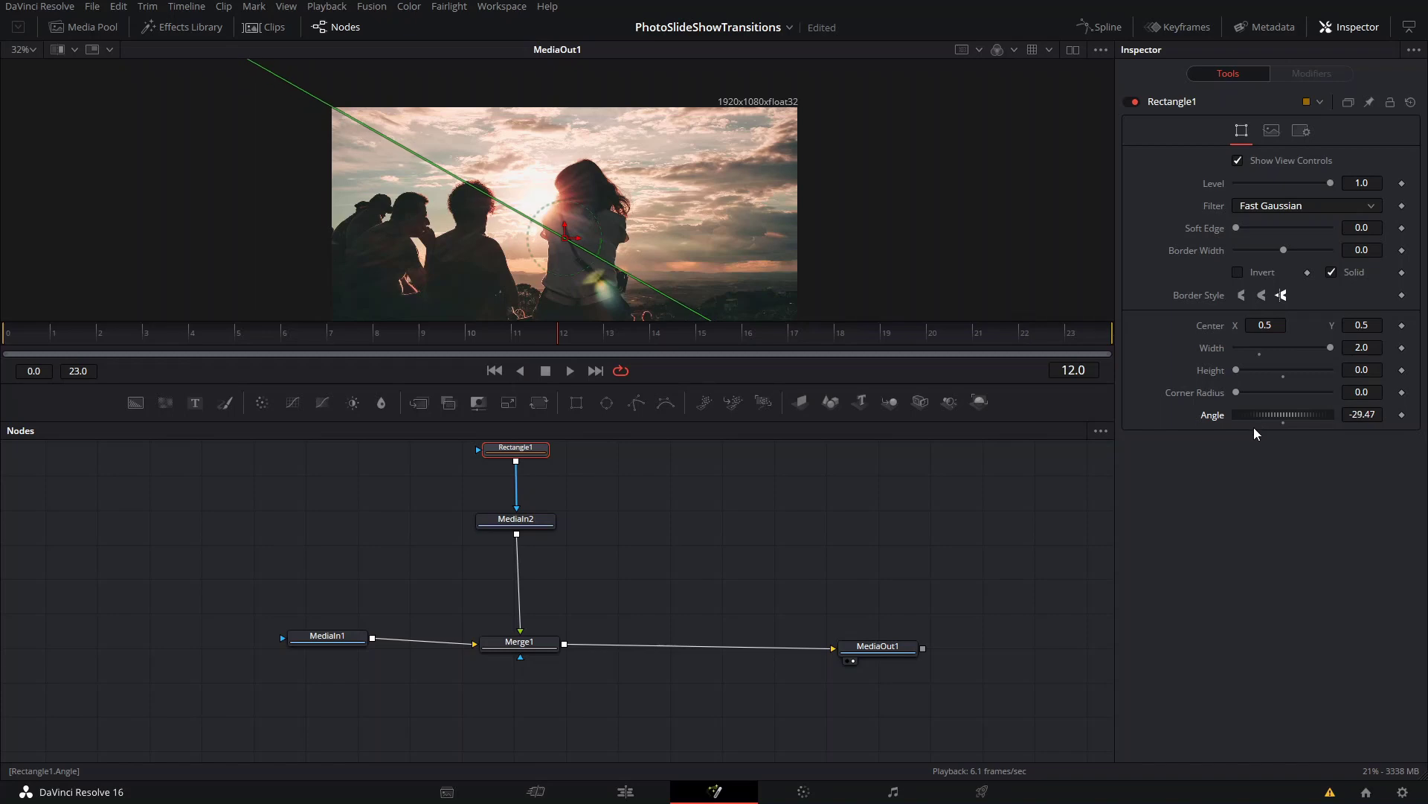
Turn off Solid and turn on Invert for the Rectangle1 mask.
{"action": "scroll", "coordinate": [589, 189], "scroll_direction": "down", "scroll_amount": 3}
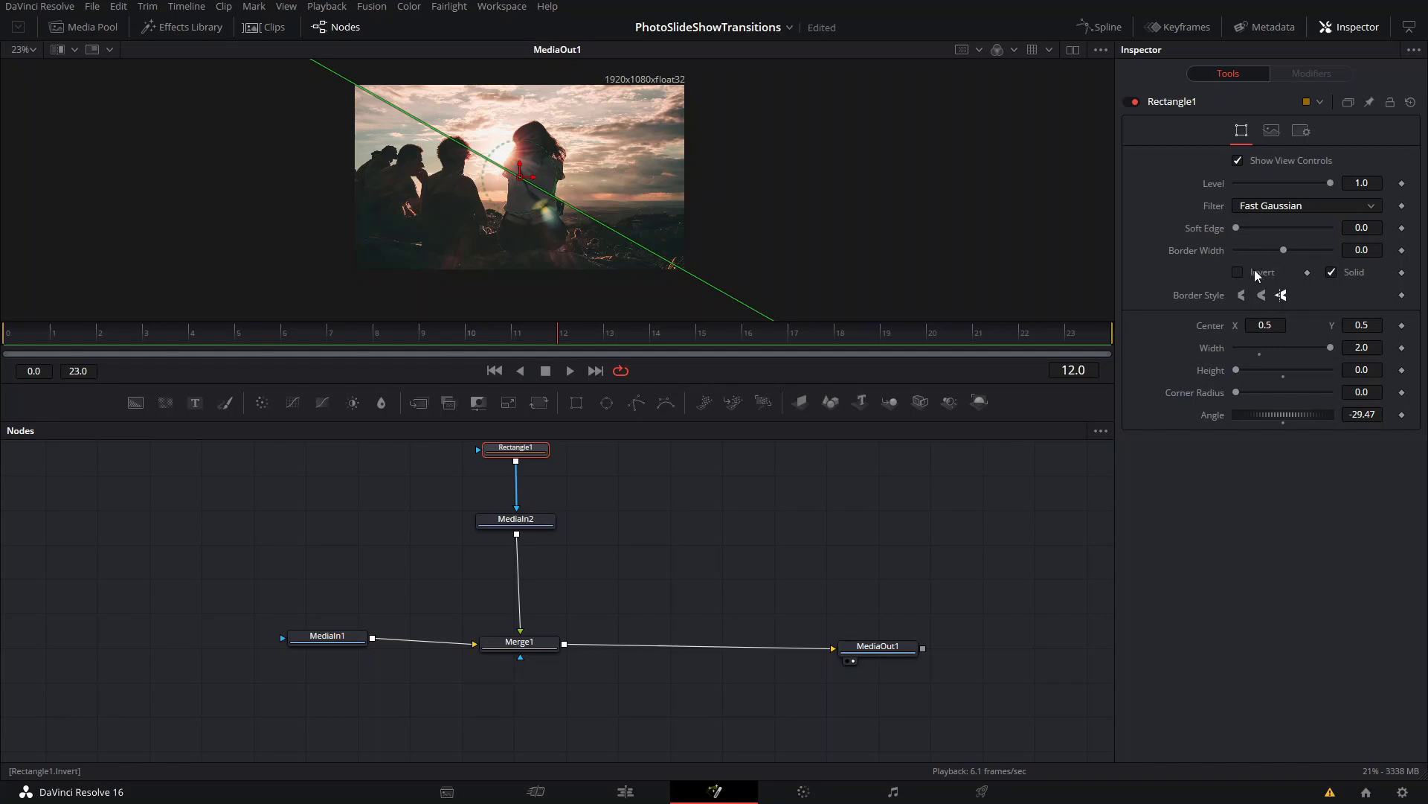
{"action": "left_click", "coordinate": [1332, 273]}
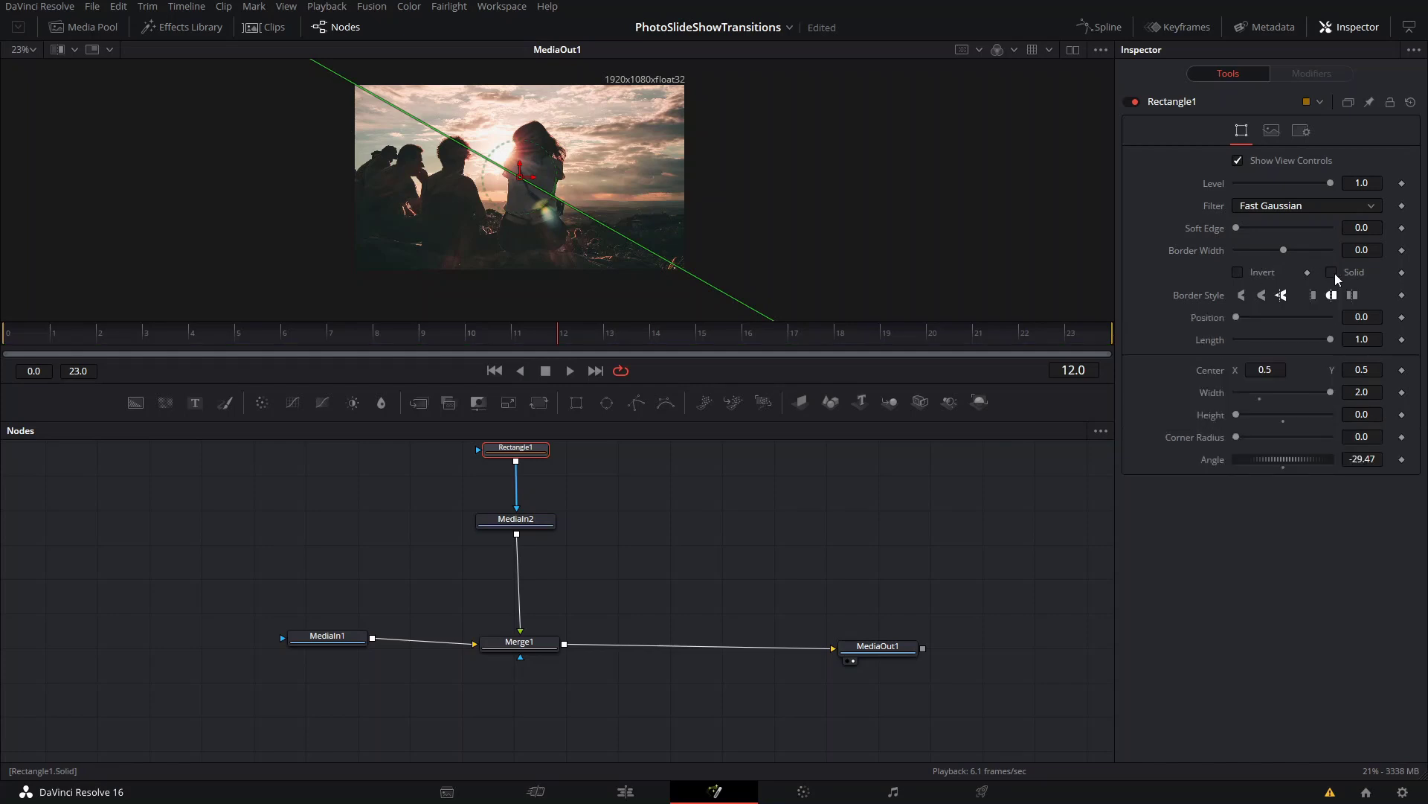
{"action": "left_click", "coordinate": [1238, 273]}
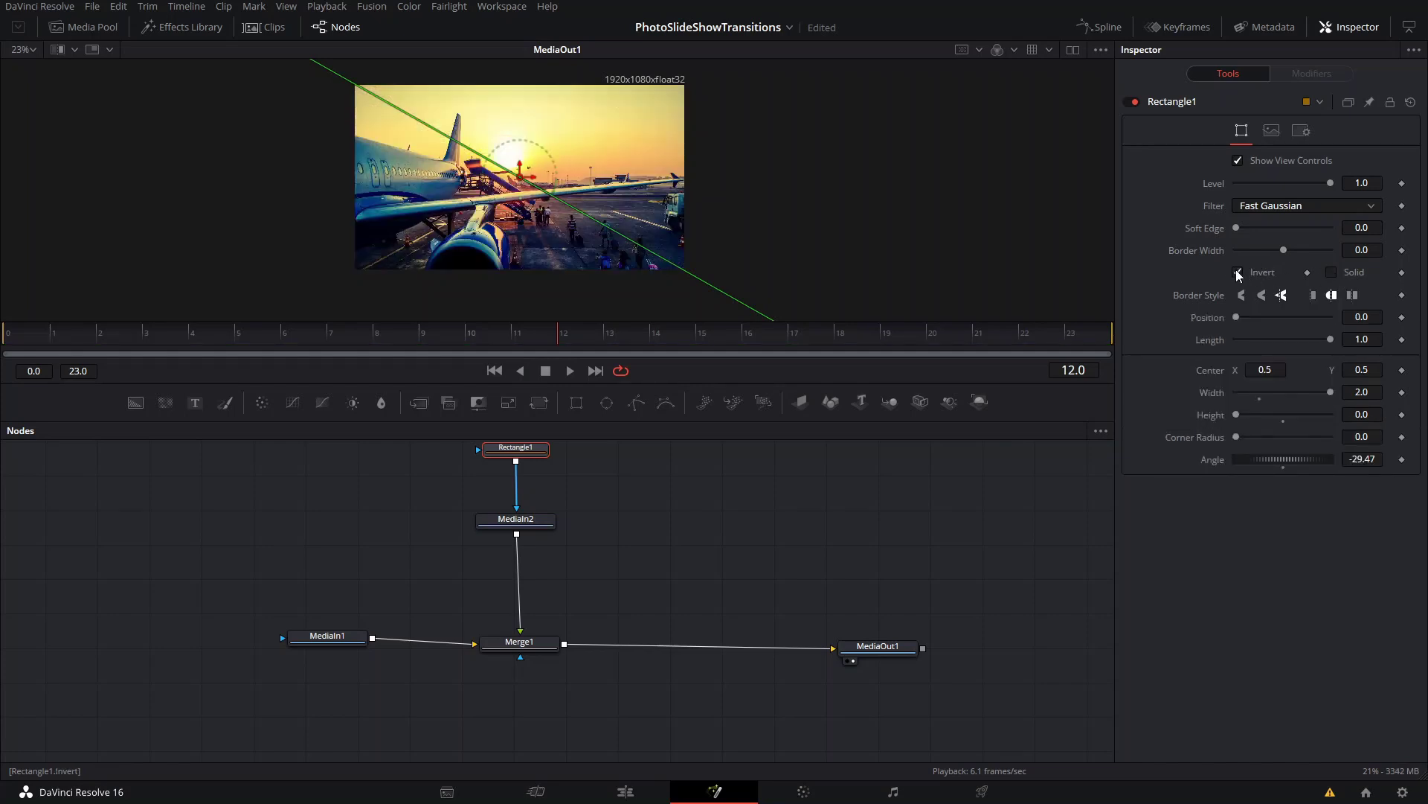
{"action": "left_click", "coordinate": [1238, 273]}
{"action": "left_click", "coordinate": [1238, 273]}
Try a Border Width of -0.2 on Rectangle1 with Heights of 0.087 and 0.0.
{"action": "left_click_drag", "start_coordinate": [1283, 252], "coordinate": [1190, 261]}
{"action": "scroll", "coordinate": [605, 239], "scroll_direction": "up", "scroll_amount": 2}
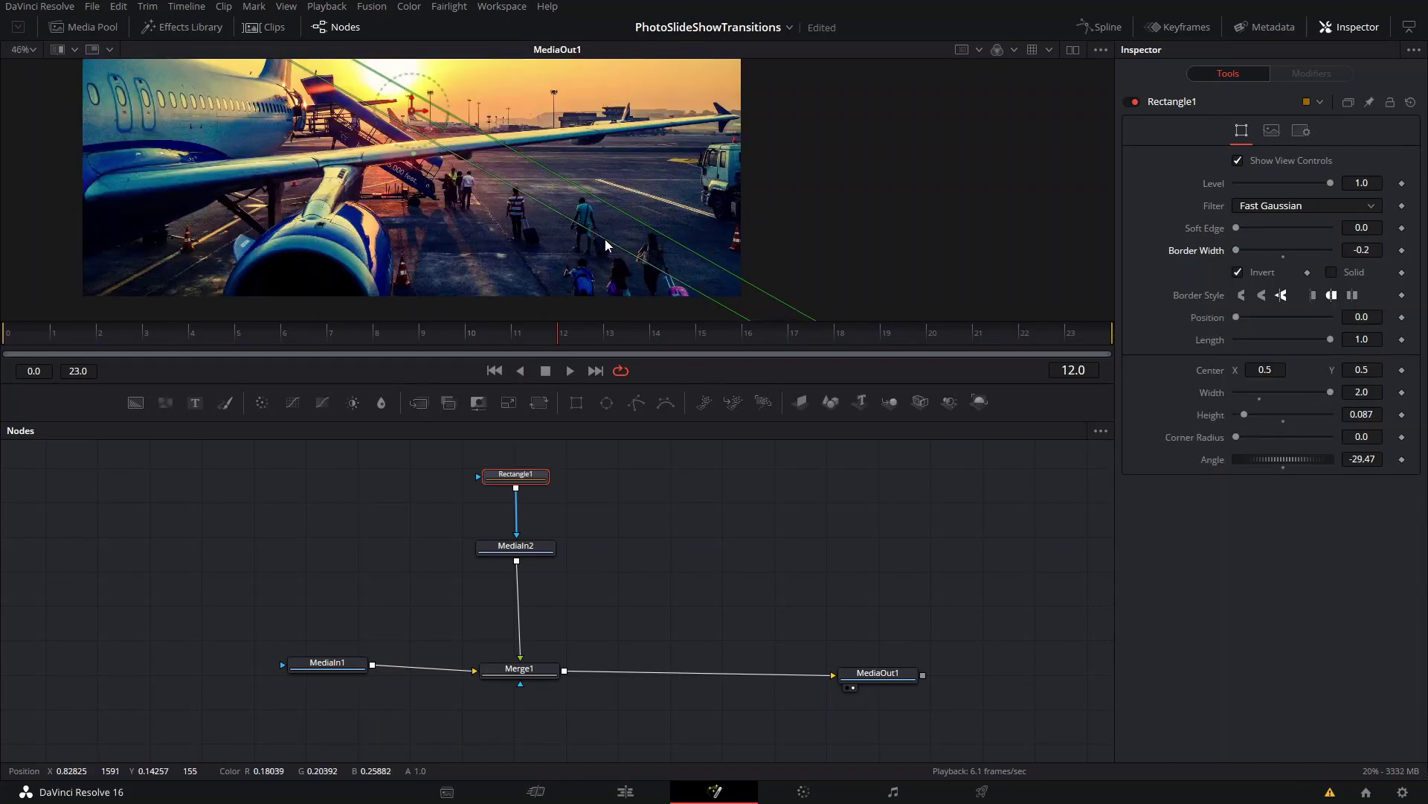
{"action": "left_click_drag", "start_coordinate": [605, 238], "coordinate": [757, 252]}
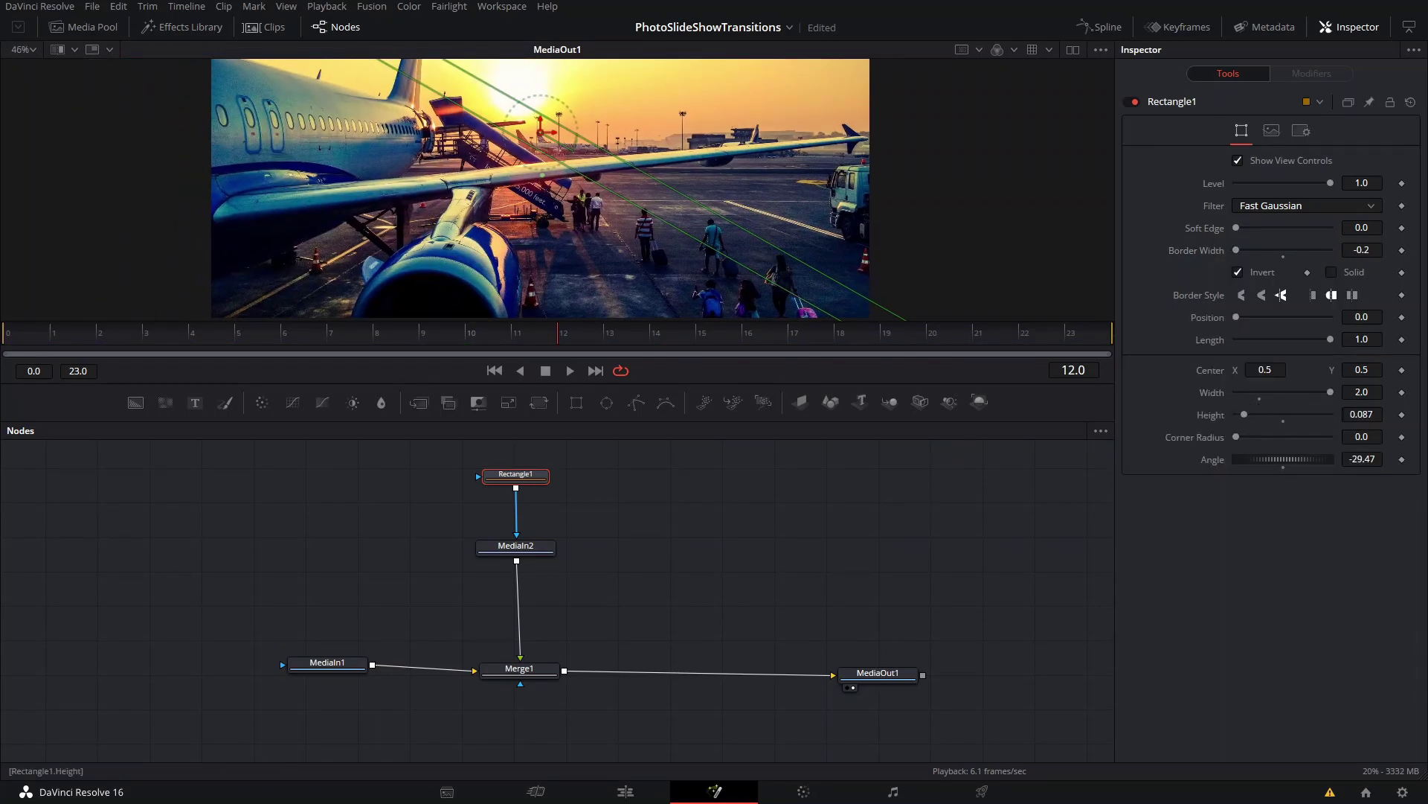
{"action": "left_click_drag", "start_coordinate": [1243, 414], "coordinate": [1144, 399]}
{"action": "left_click_drag", "start_coordinate": [1235, 250], "coordinate": [1245, 250]}
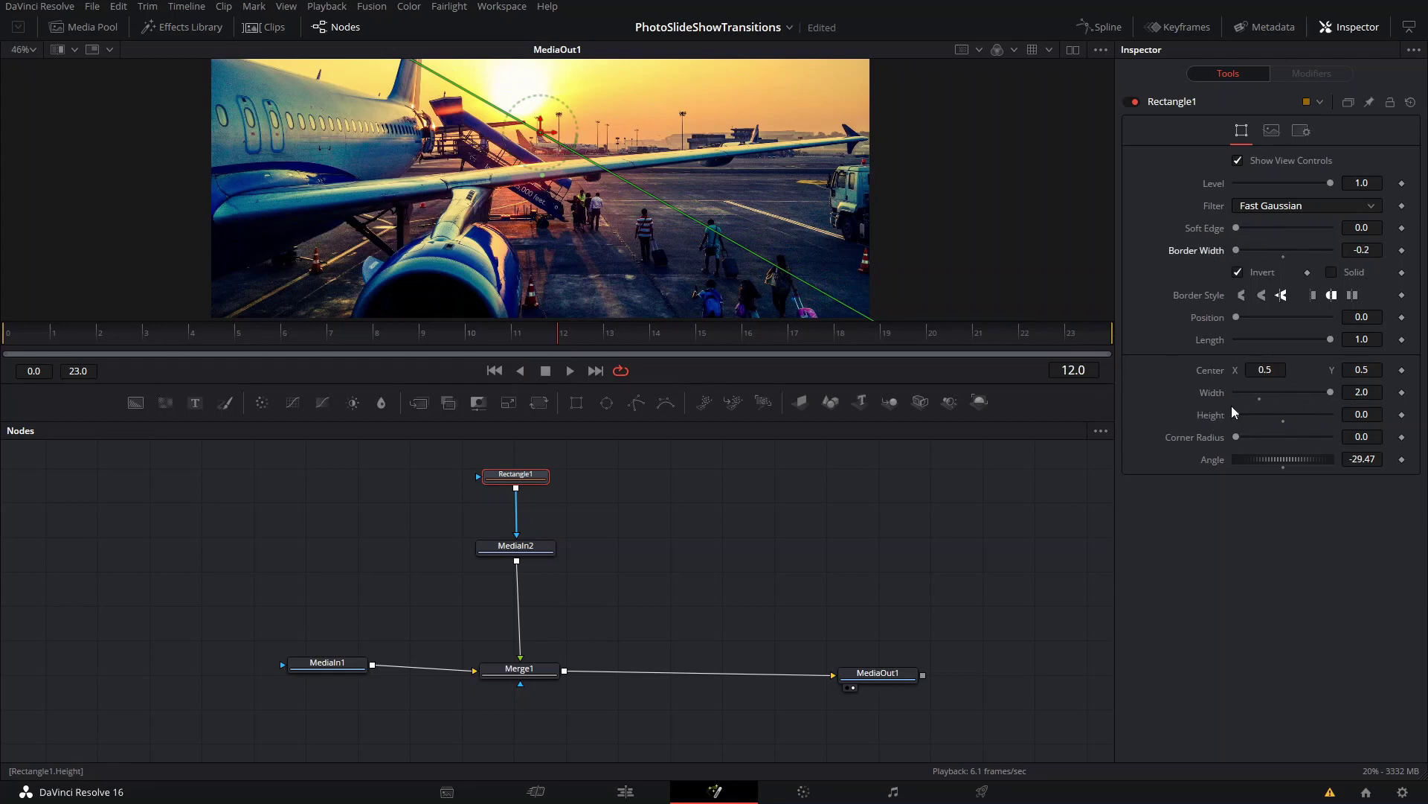
Set Rectangle1's Height to 0.1 and its Border Width to -0.003.
{"action": "left_click", "coordinate": [1361, 414]}
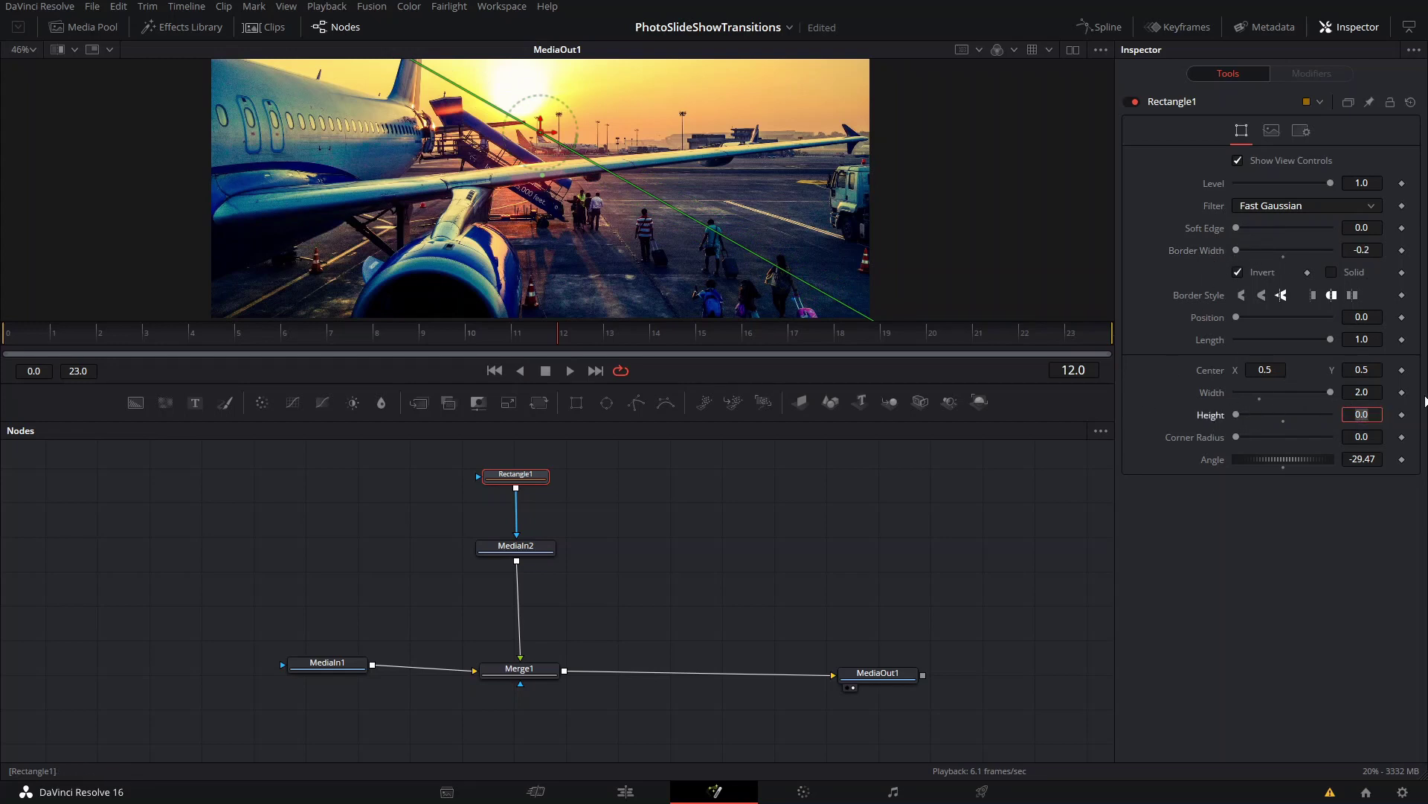
{"action": "key", "text": "Return"}
{"action": "left_click", "coordinate": [1252, 250]}
{"action": "left_click_drag", "start_coordinate": [1251, 252], "coordinate": [1283, 278]}
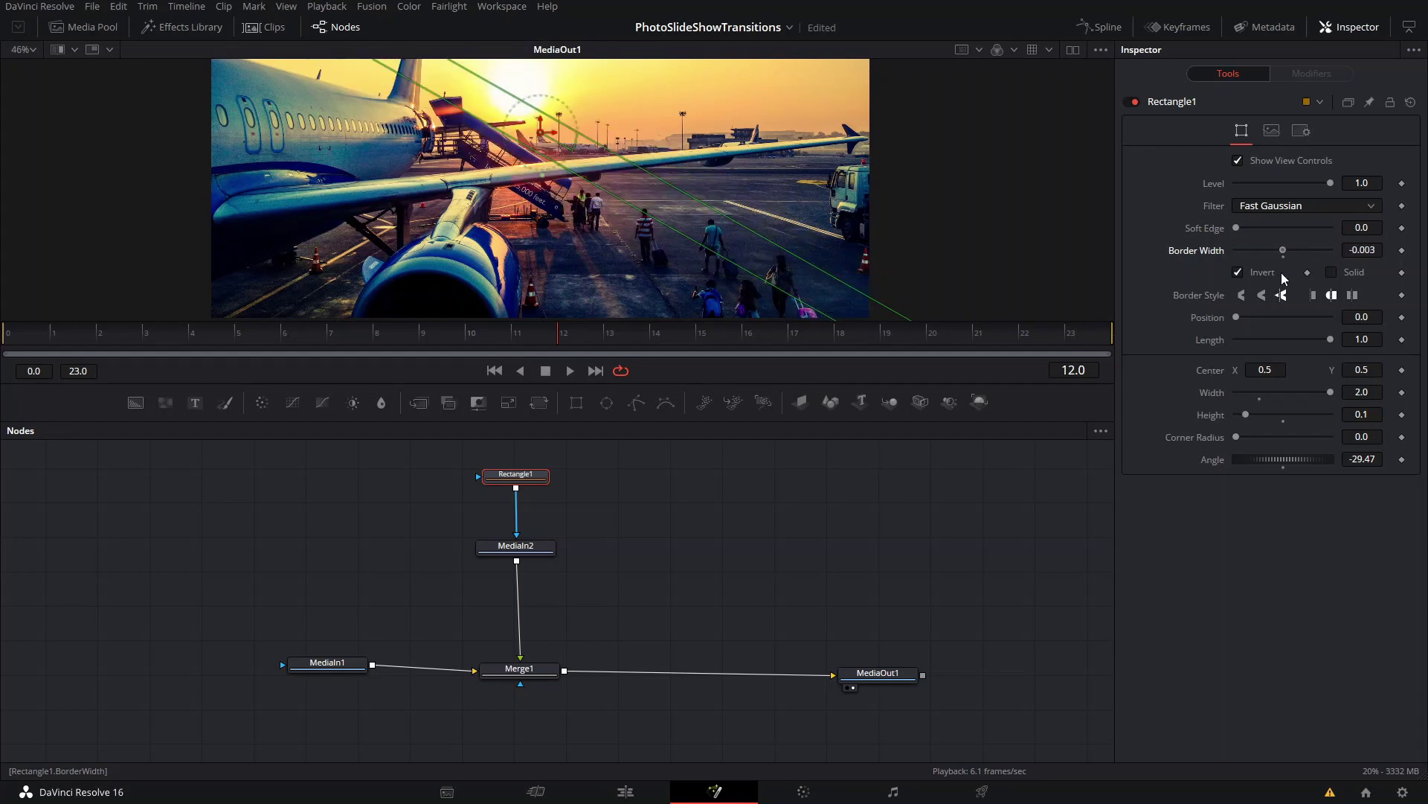
{"action": "scroll", "coordinate": [725, 157], "scroll_direction": "down", "scroll_amount": 5}
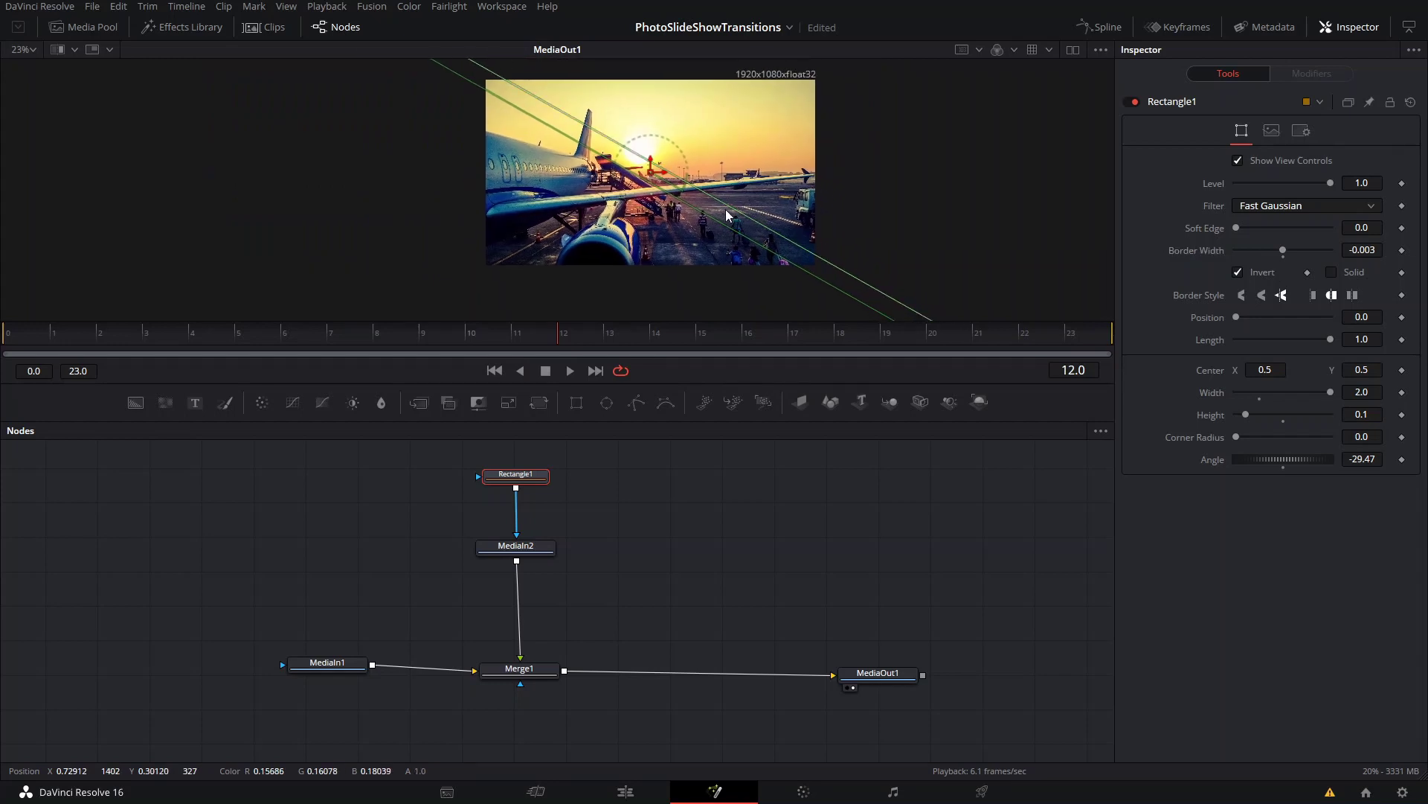
Keyframe Rectangle1's Border Width at -0.003 on frame 7 and at 1.0 on frame 16.
{"action": "scroll", "coordinate": [760, 231], "scroll_direction": "up", "scroll_amount": 2}
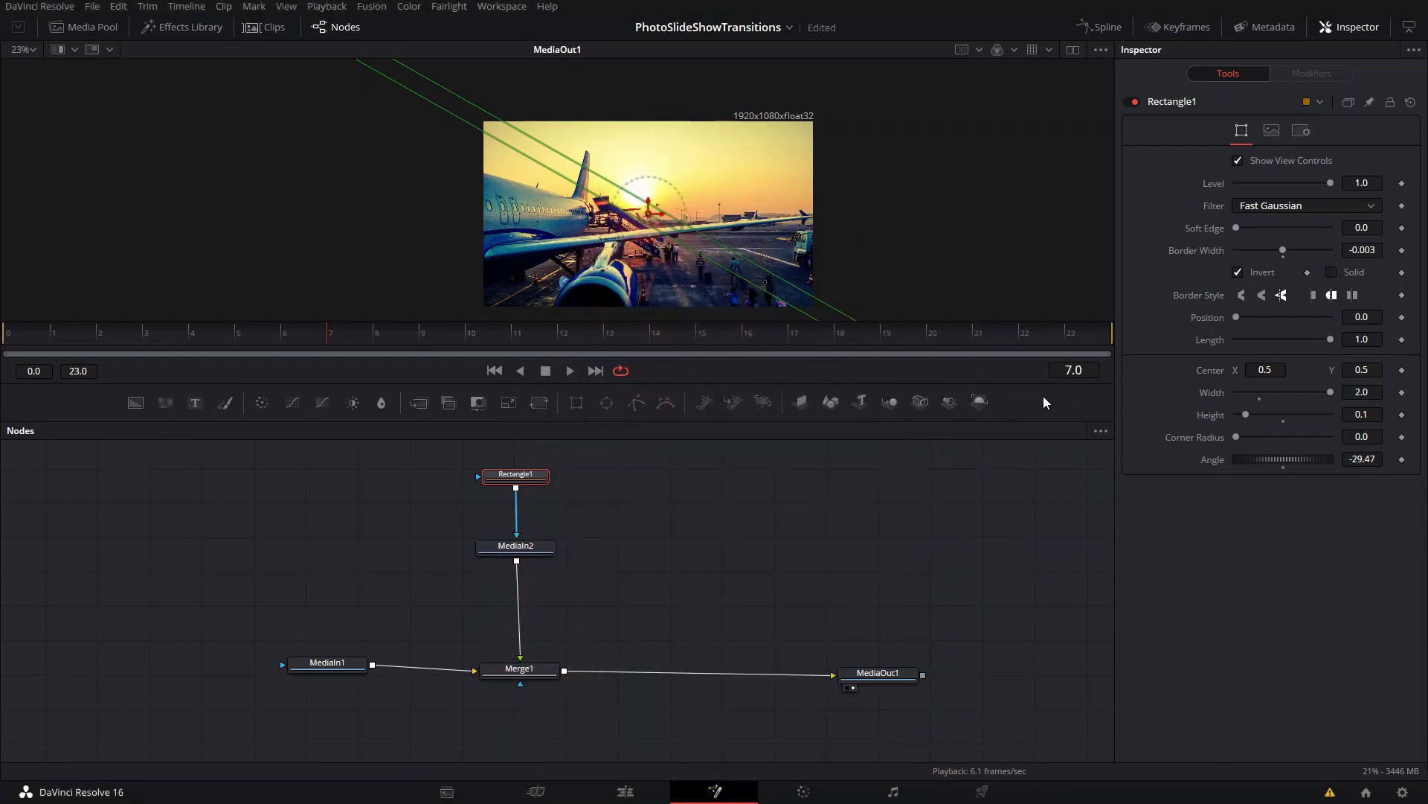
{"action": "left_click", "coordinate": [1402, 250]}
{"action": "left_click", "coordinate": [740, 336]}
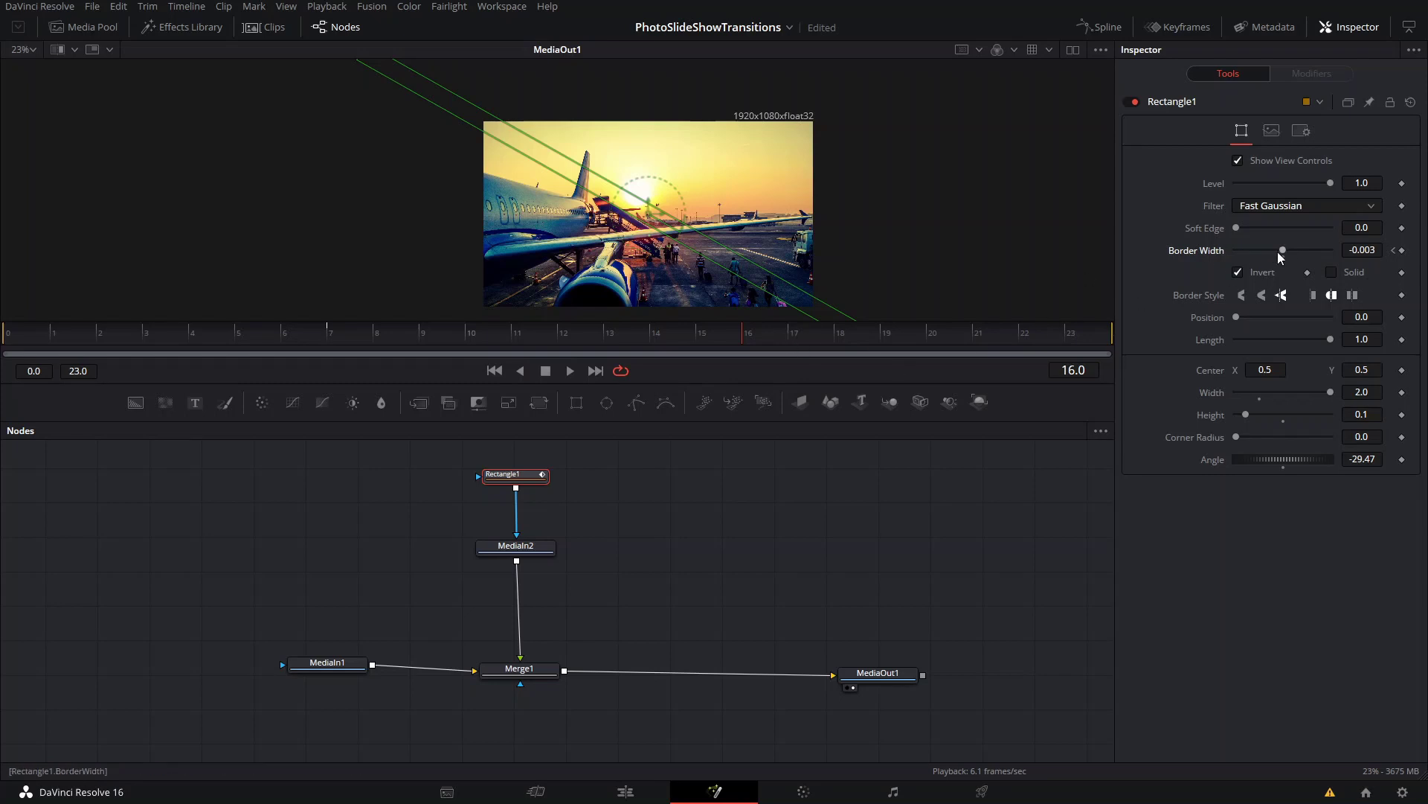
{"action": "left_click_drag", "start_coordinate": [1284, 248], "coordinate": [1345, 262]}
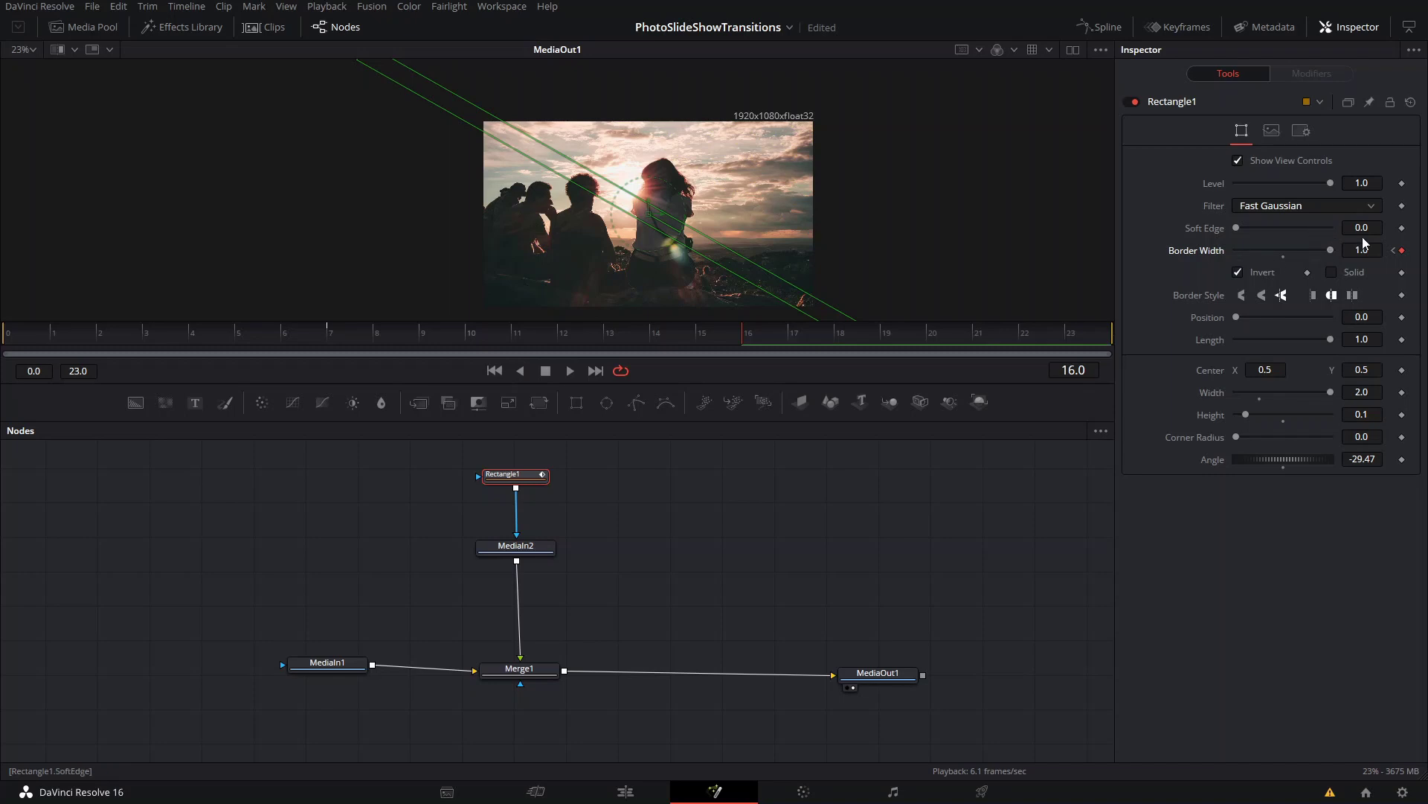
At frame 7, add a white Background with a Polygon mask drawn as a diagonal line extending past the image's lower-right and upper-left corners.
{"action": "left_click", "coordinate": [341, 337]}
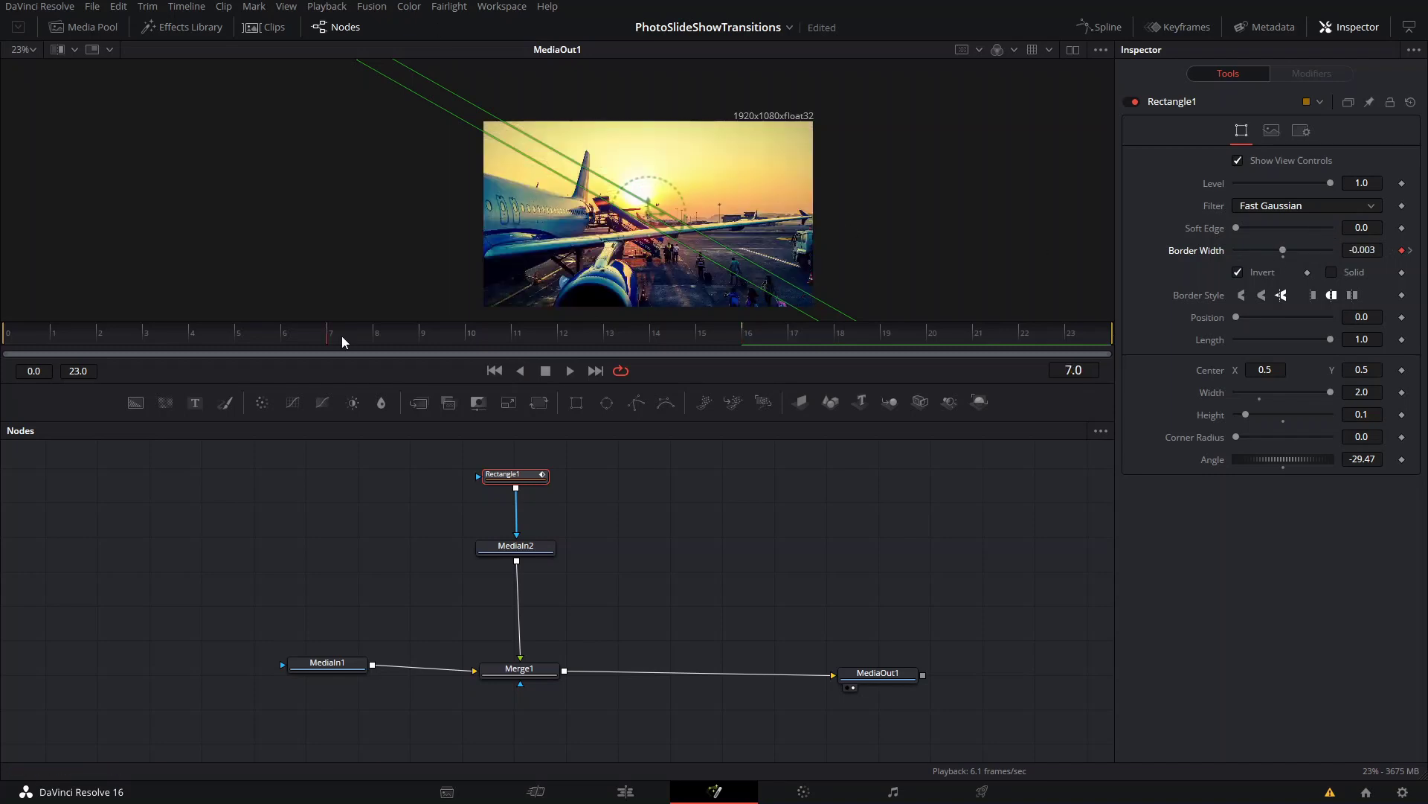
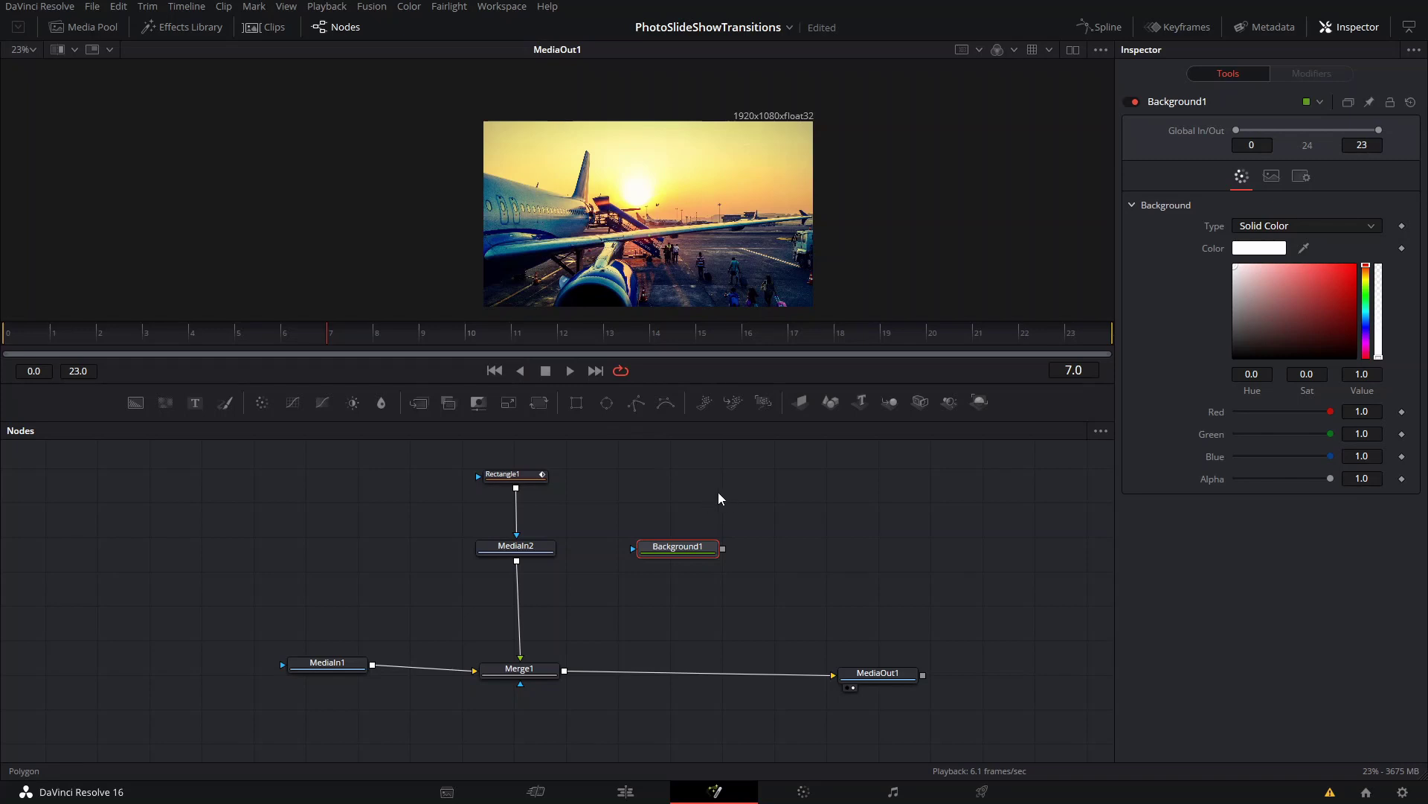
{"action": "left_click_drag", "start_coordinate": [719, 499], "coordinate": [713, 521]}
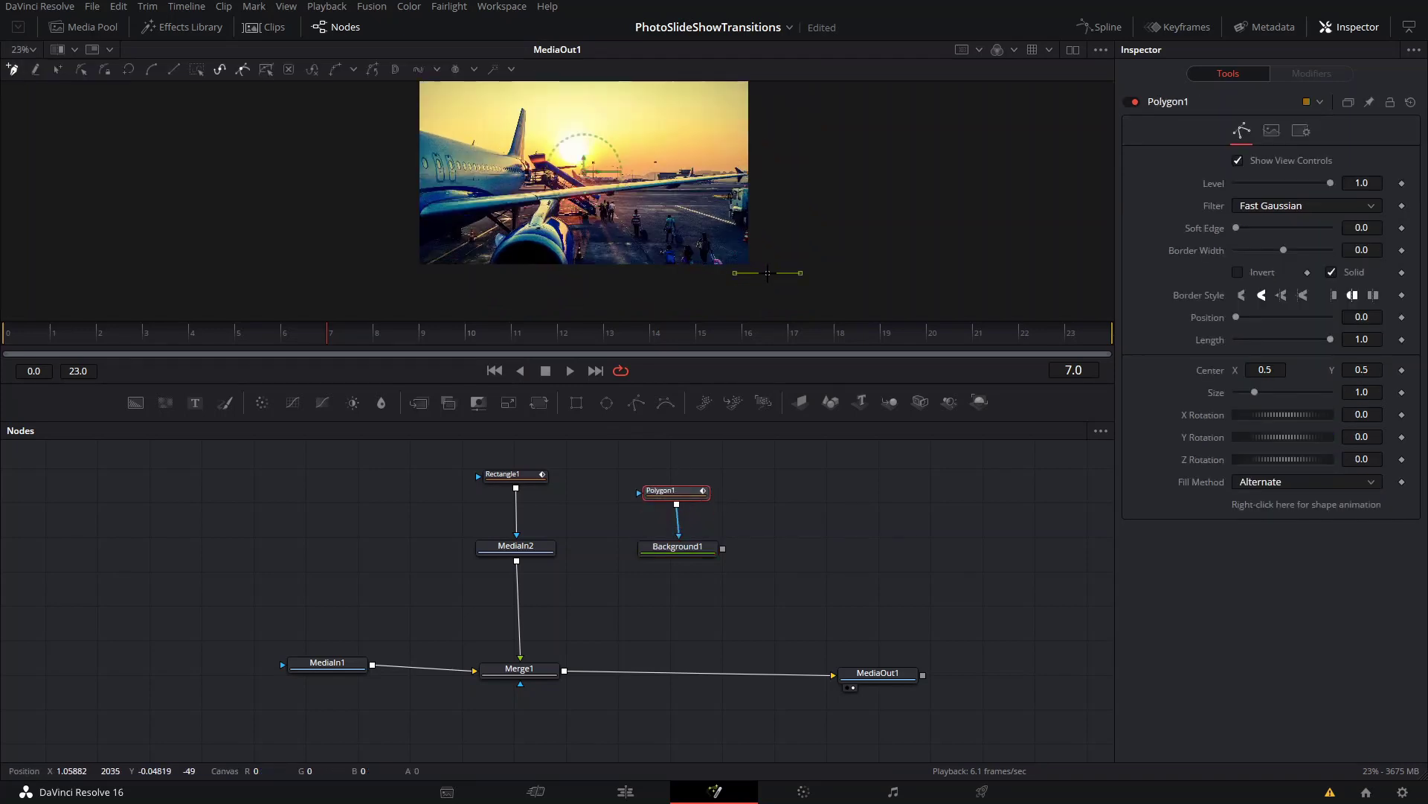
{"action": "left_click", "coordinate": [528, 170]}
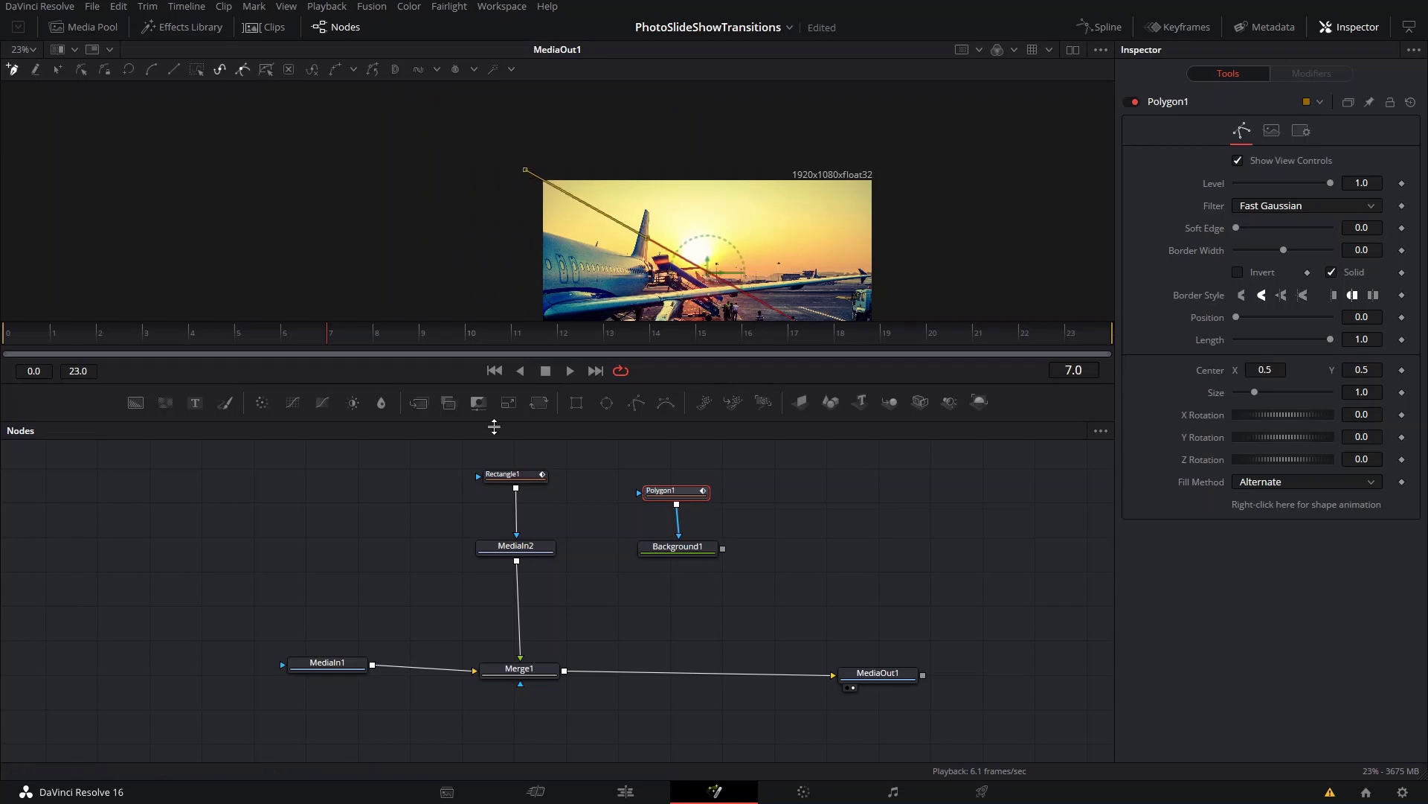
Compare the Polygon1 line with the Rectangle1 mask's diagonal and set Polygon1's Border Width to 0.0123.
{"action": "left_click", "coordinate": [521, 478]}
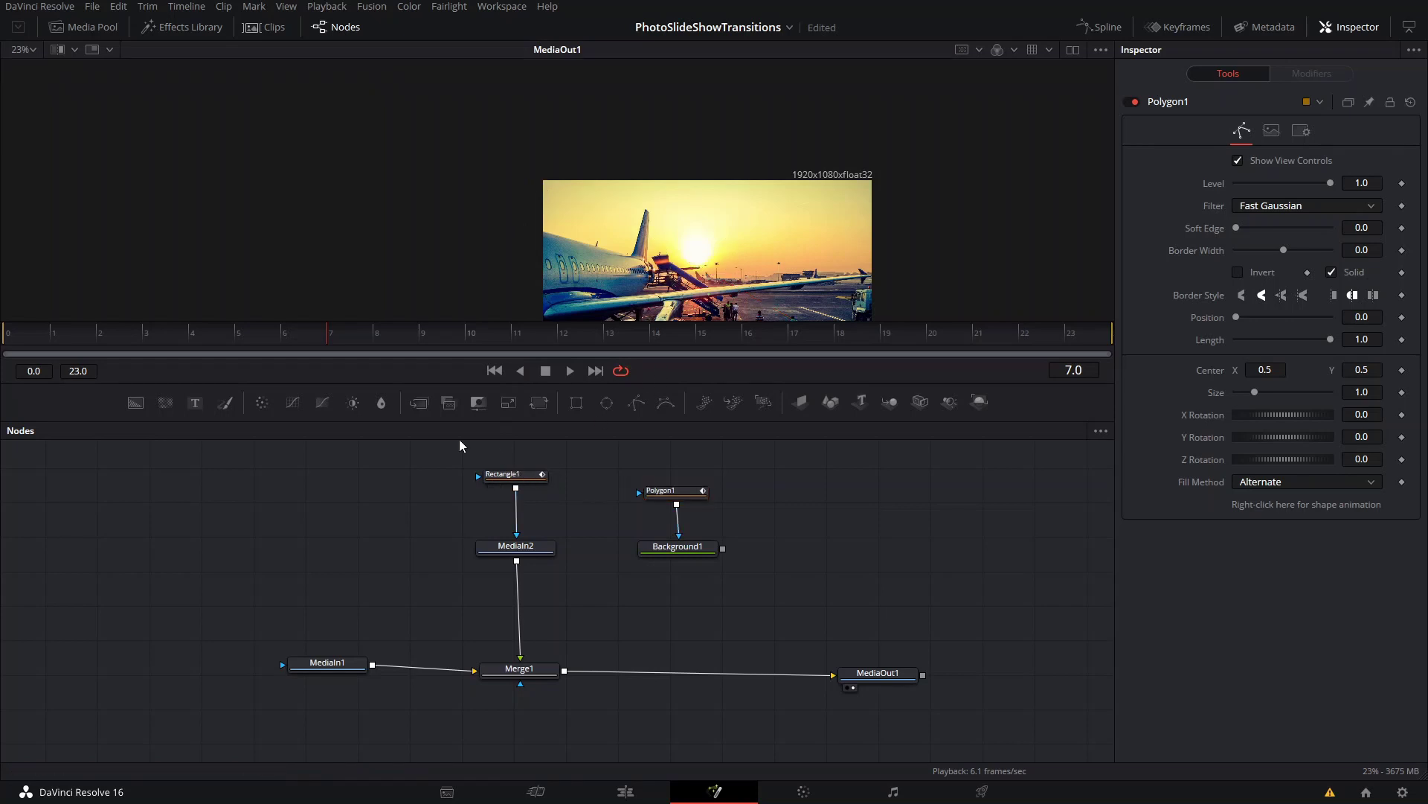
{"action": "left_click_drag", "start_coordinate": [783, 457], "coordinate": [471, 503]}
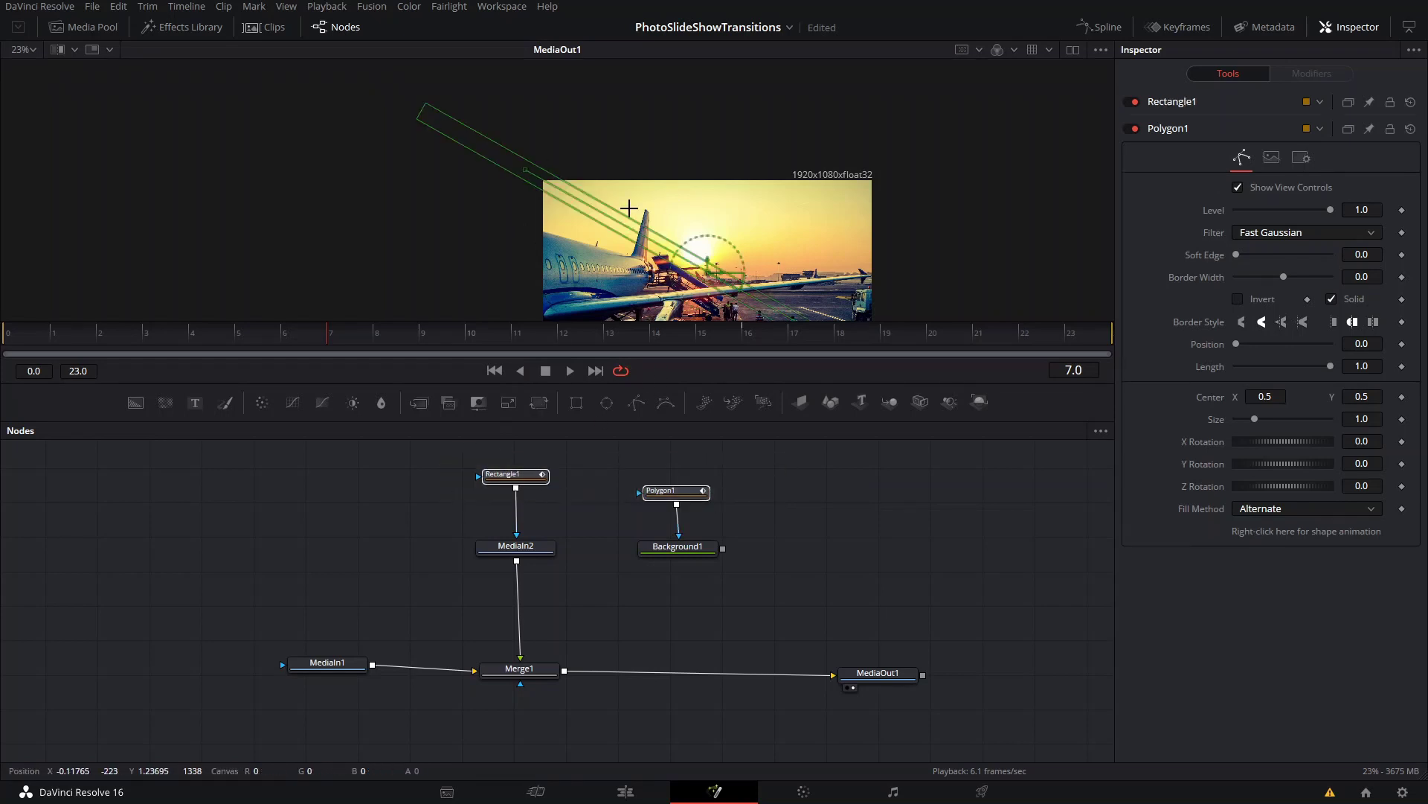
{"action": "left_click", "coordinate": [649, 491]}
{"action": "left_click_drag", "start_coordinate": [824, 242], "coordinate": [712, 186]}
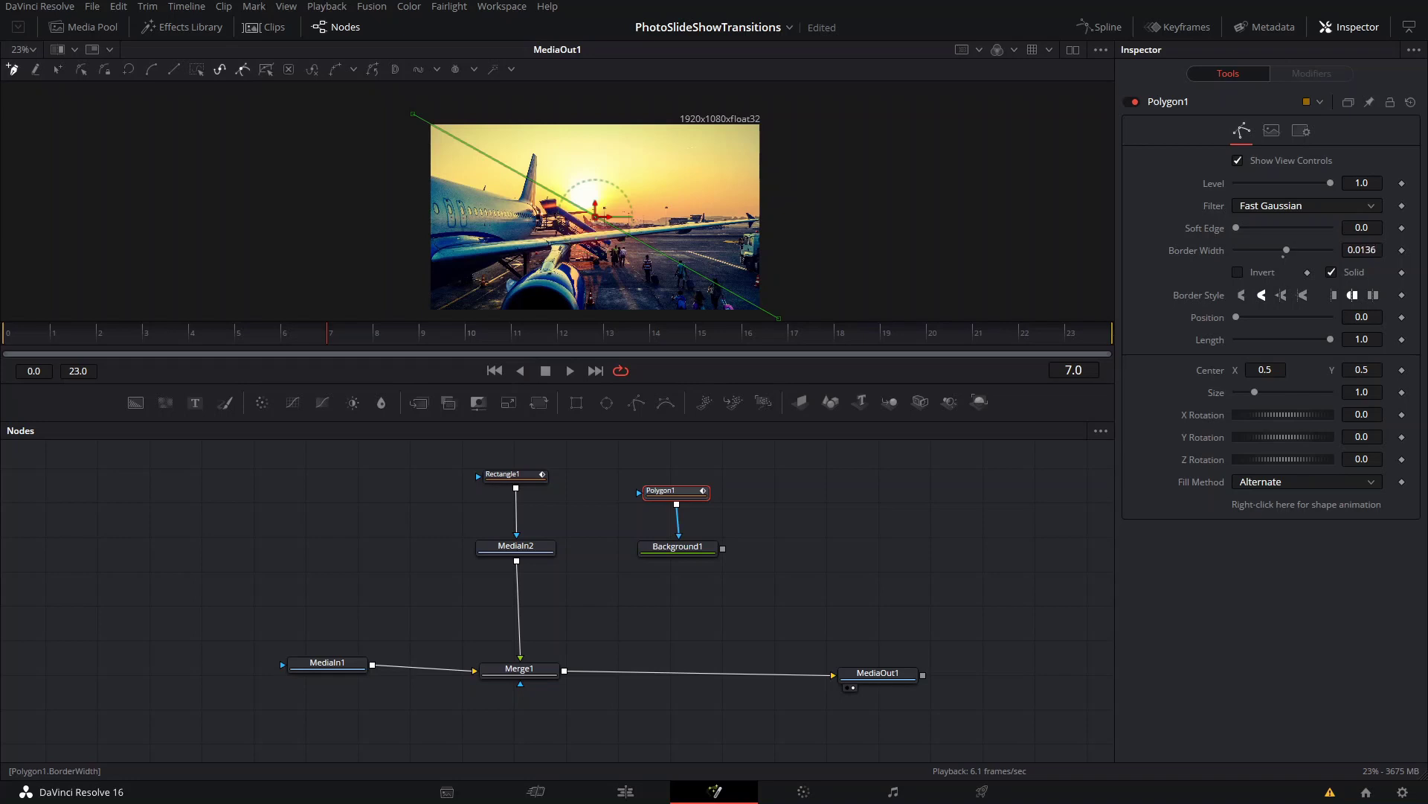
{"action": "scroll", "coordinate": [683, 257], "scroll_direction": "up", "scroll_amount": 5}
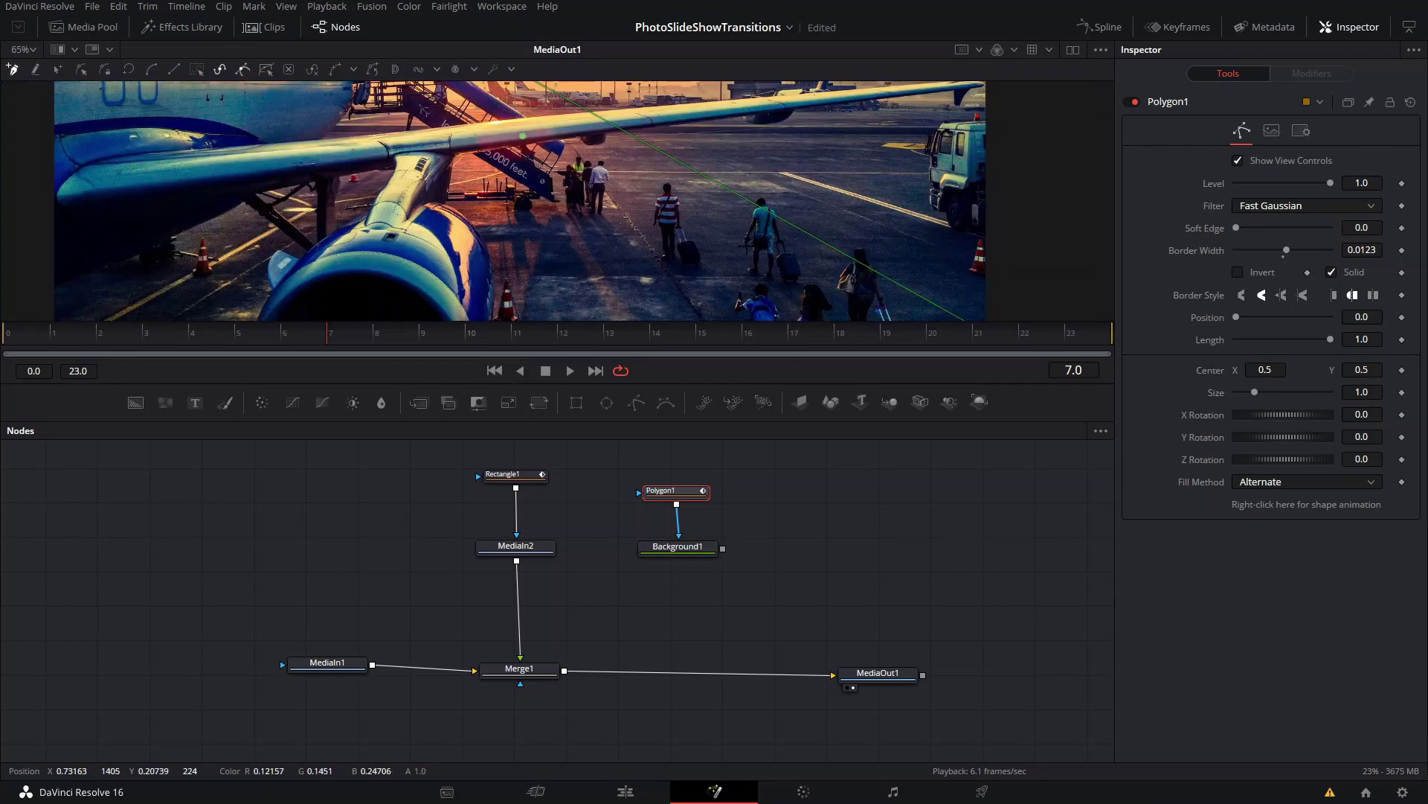
Merge Background1 over the output of Merge1 so the white diagonal line overlays the image.
{"action": "left_click", "coordinate": [717, 551]}
{"action": "left_click_drag", "start_coordinate": [725, 549], "coordinate": [563, 672]}
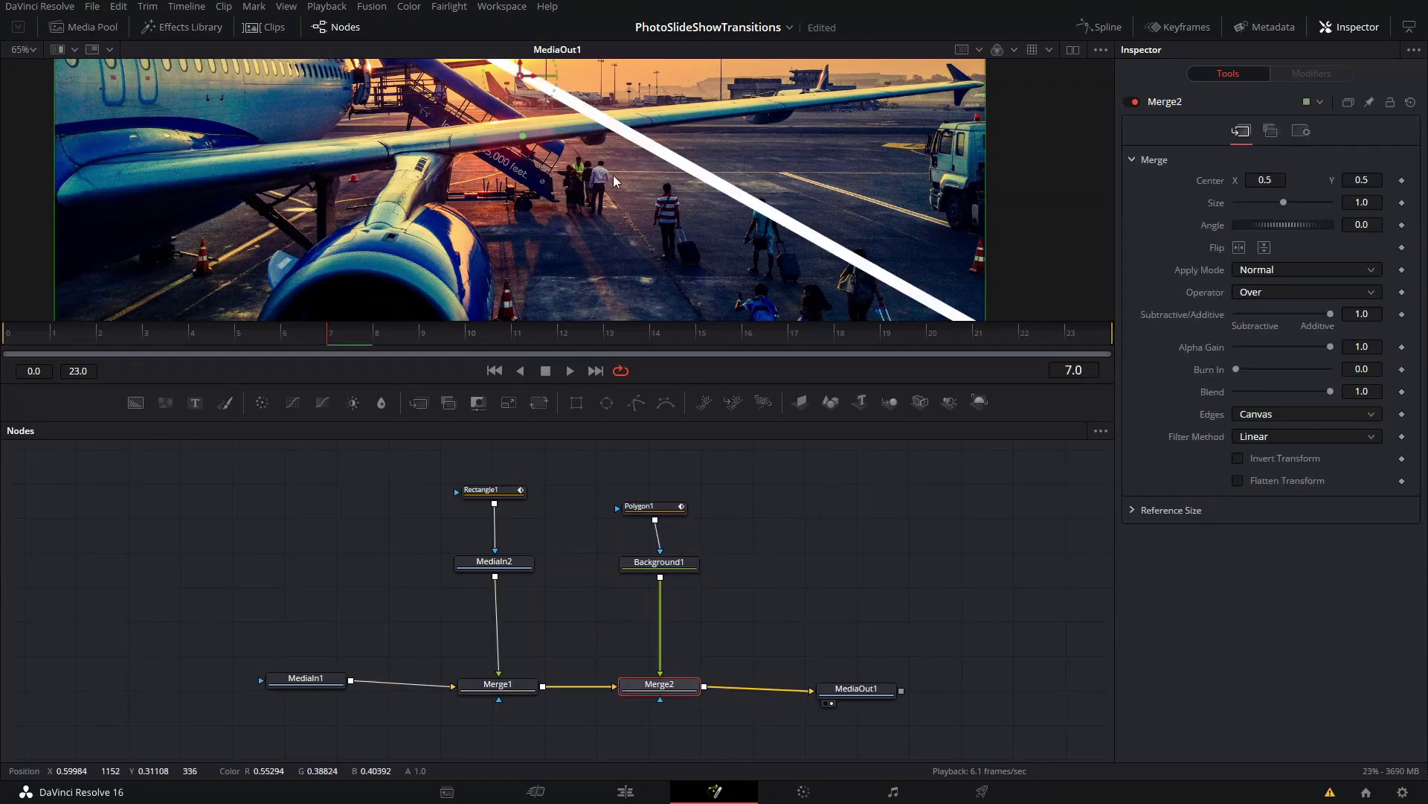
{"action": "scroll", "coordinate": [555, 297], "scroll_direction": "down", "scroll_amount": 2}
{"action": "scroll", "coordinate": [556, 297], "scroll_direction": "down", "scroll_amount": 2}
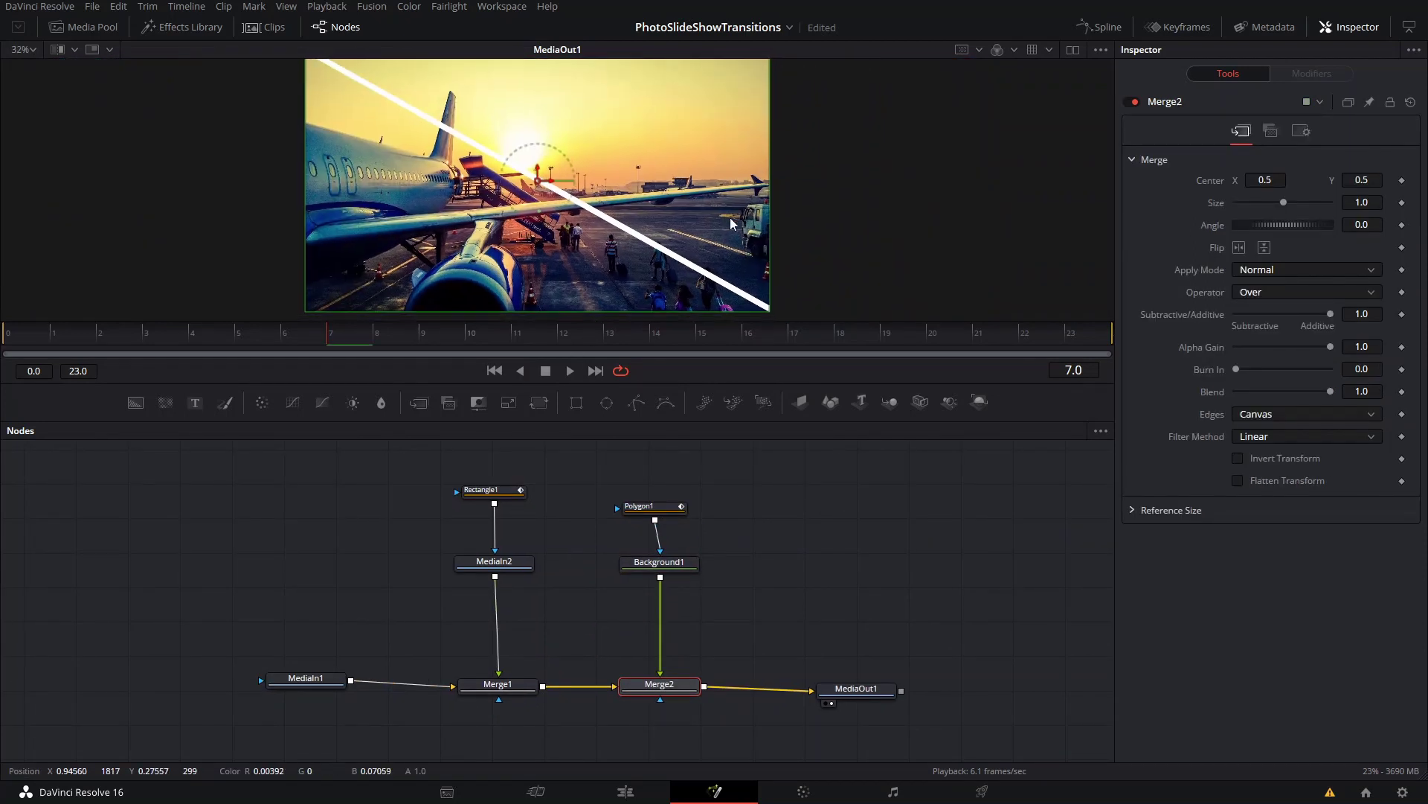
Adjust the lower-right end of the Polygon1 line just outside the image corner.
{"action": "left_click", "coordinate": [656, 515]}
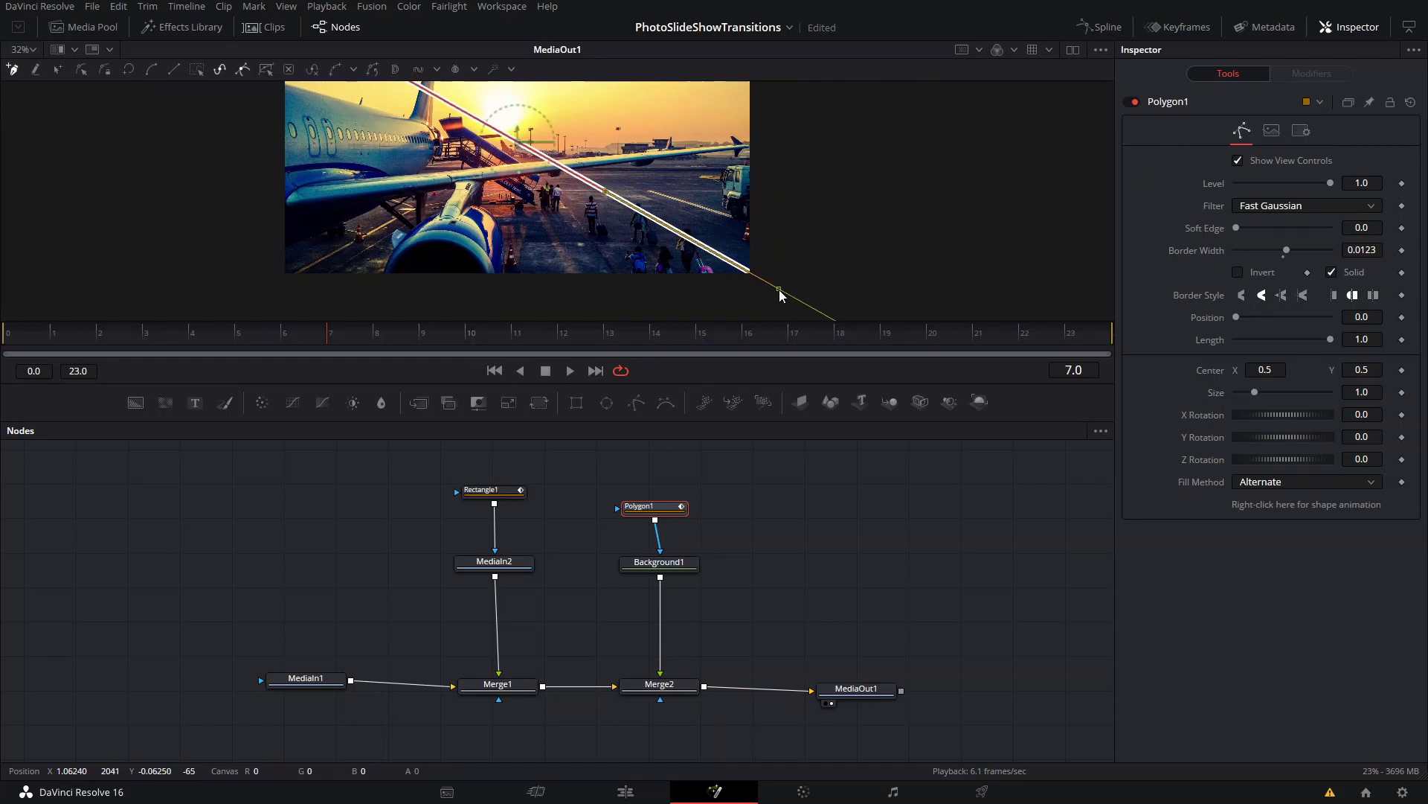
{"action": "left_click_drag", "start_coordinate": [778, 296], "coordinate": [921, 328]}
{"action": "scroll", "coordinate": [921, 328], "scroll_direction": "down", "scroll_amount": 2}
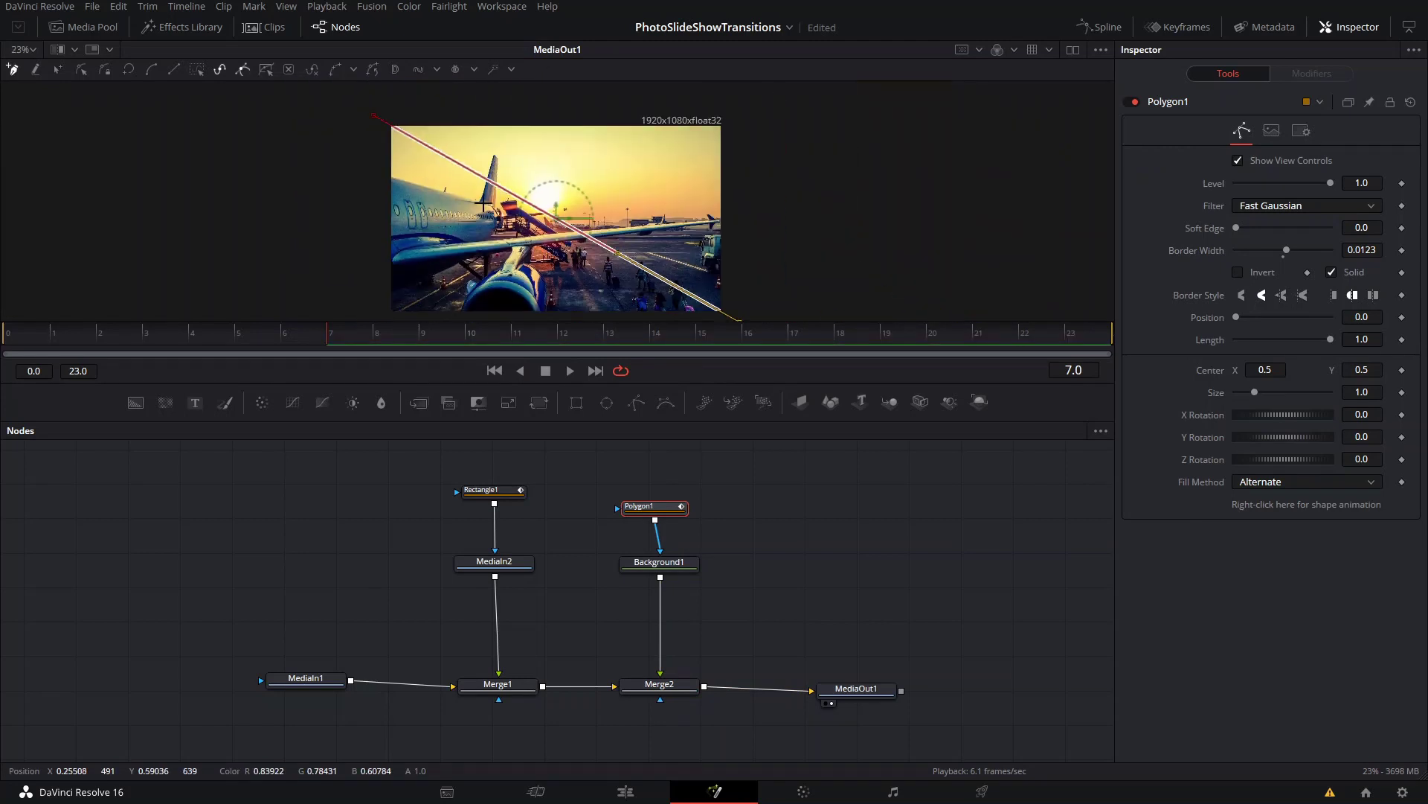
Keyframe Polygon1's Length at 0.0 on frame 0 and at 1.0 on frame 5.
{"action": "left_click_drag", "start_coordinate": [312, 334], "coordinate": [252, 331]}
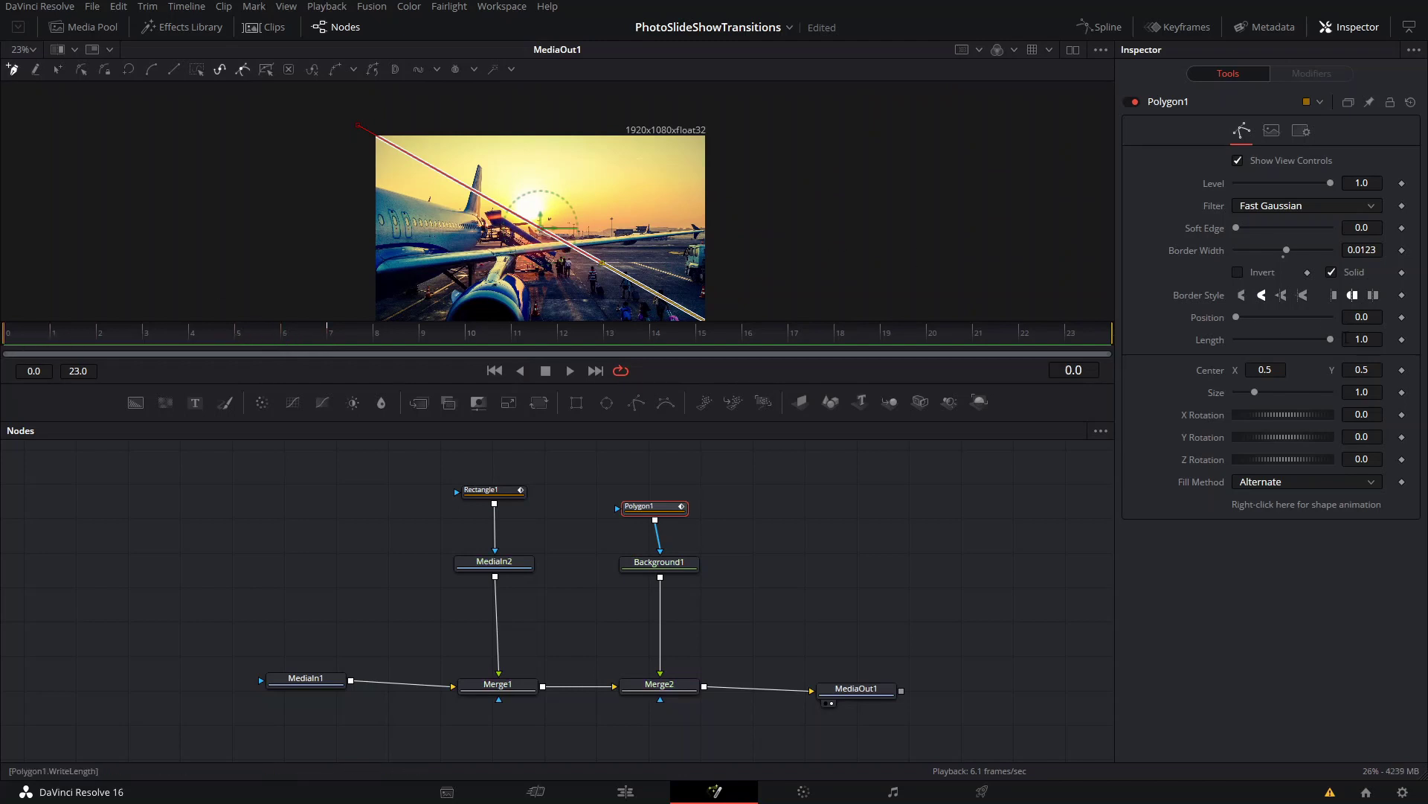
{"action": "left_click_drag", "start_coordinate": [1332, 339], "coordinate": [1236, 339]}
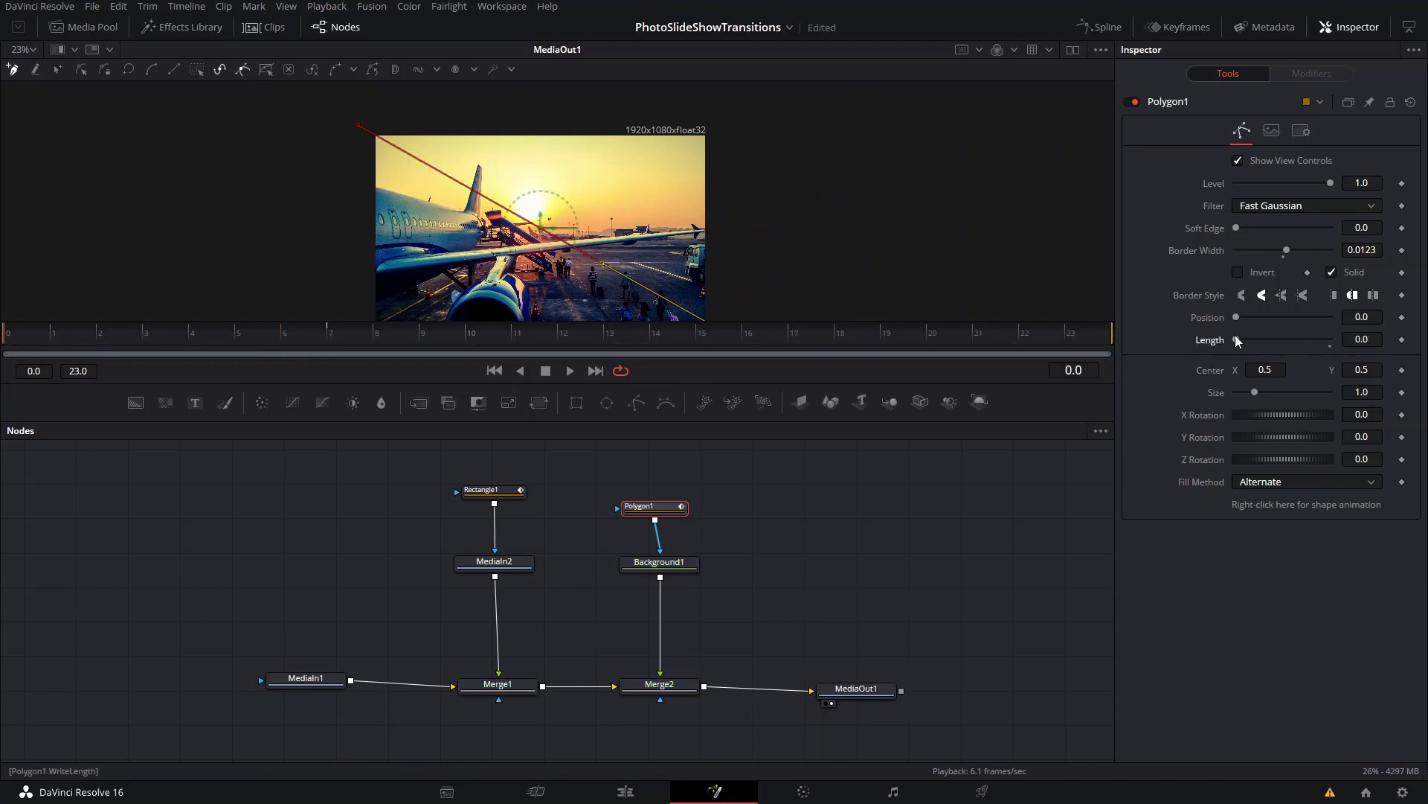
{"action": "left_click", "coordinate": [1402, 339]}
{"action": "left_click", "coordinate": [1330, 341]}
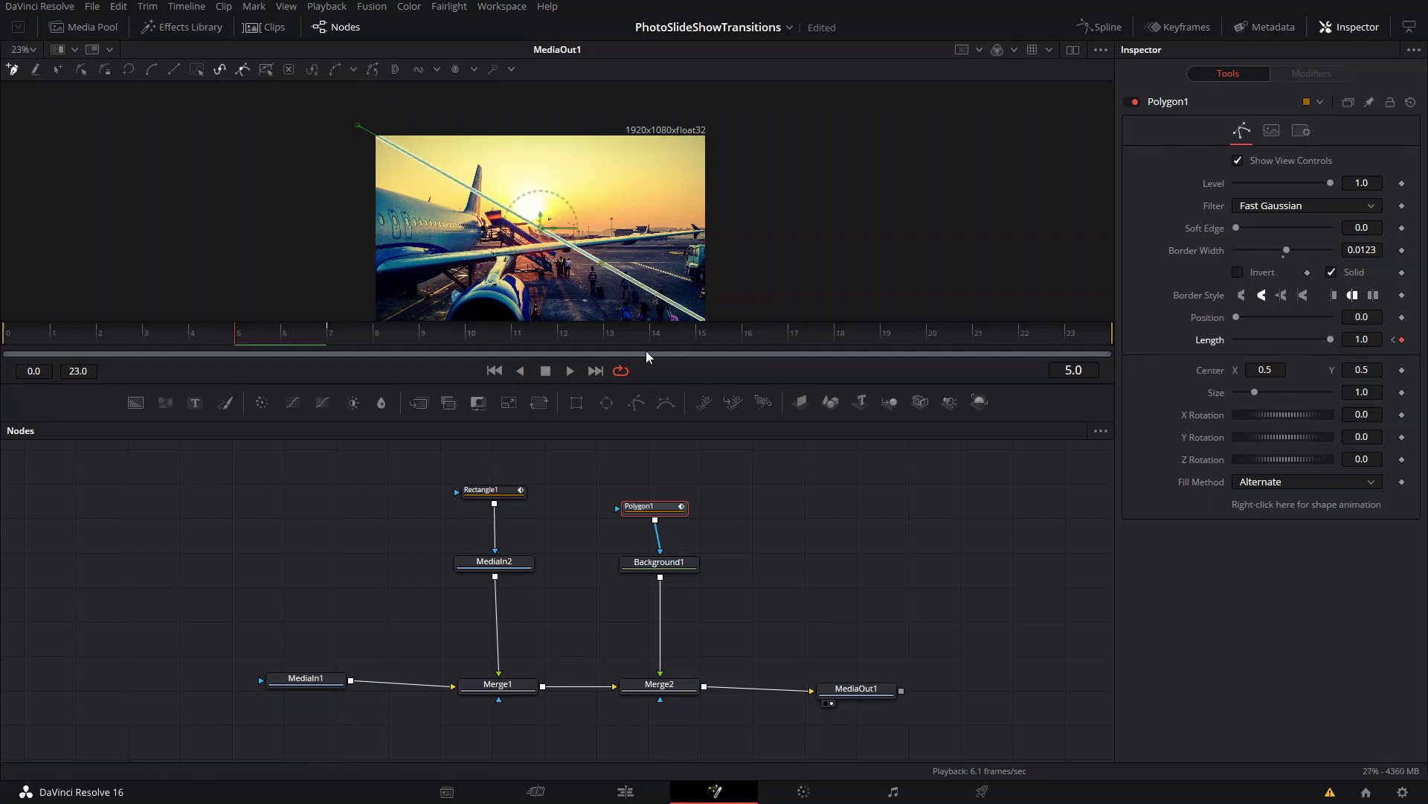
Keyframe Polygon1's Position at 0.0 on frame 5 and 1.0 on frame 7, and play back the line animation.
{"action": "left_click", "coordinate": [1402, 317]}
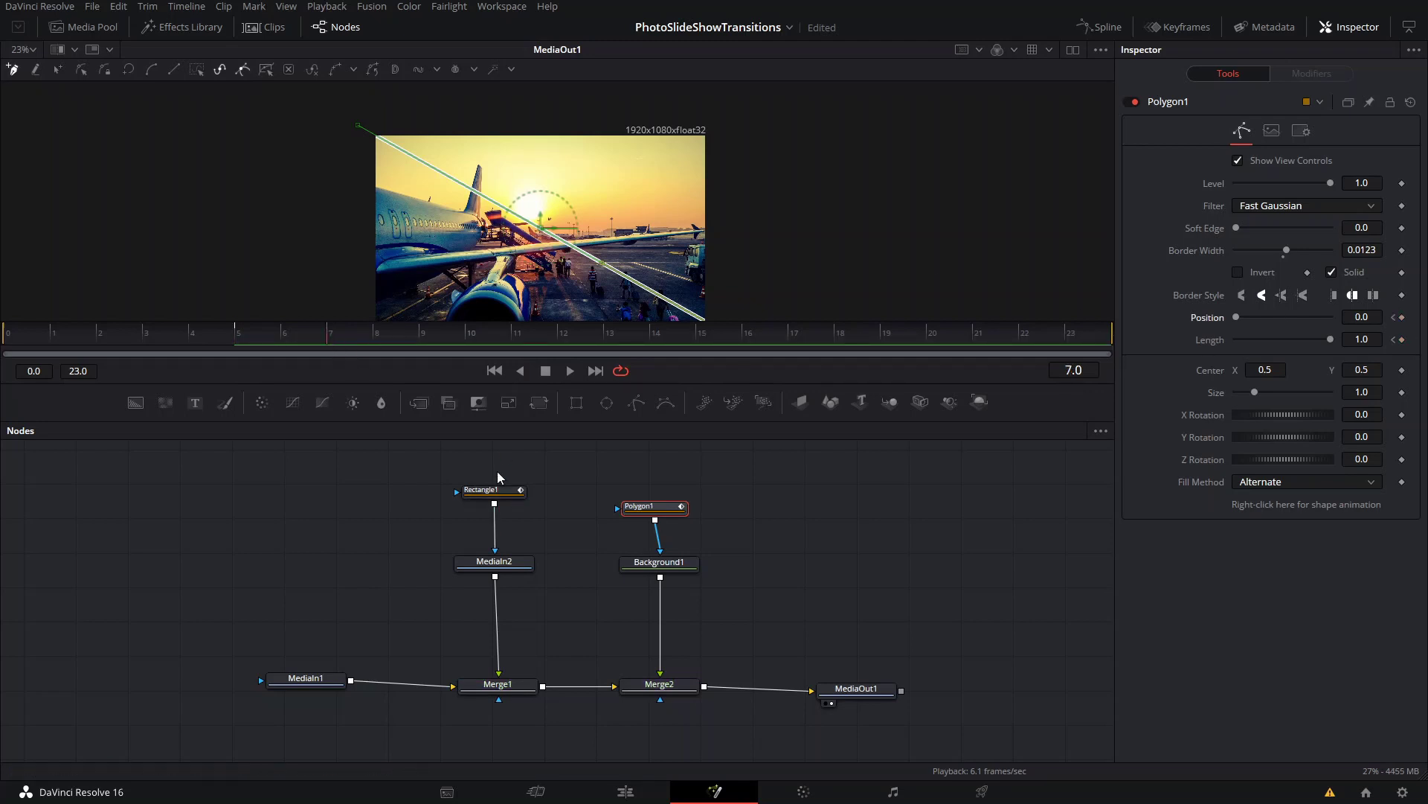
{"action": "left_click_drag", "start_coordinate": [1237, 317], "coordinate": [1320, 342]}
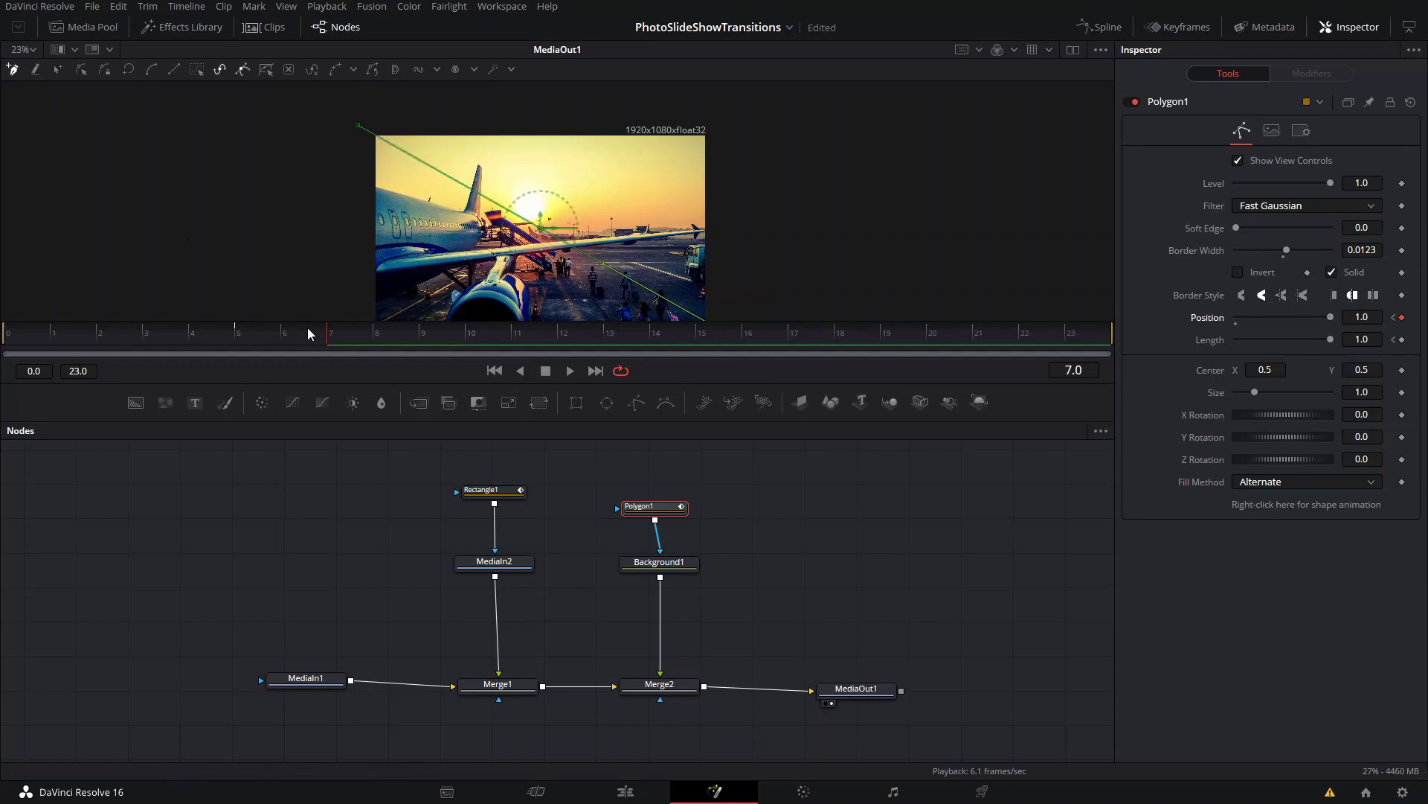
{"action": "left_click_drag", "start_coordinate": [308, 333], "coordinate": [144, 342]}
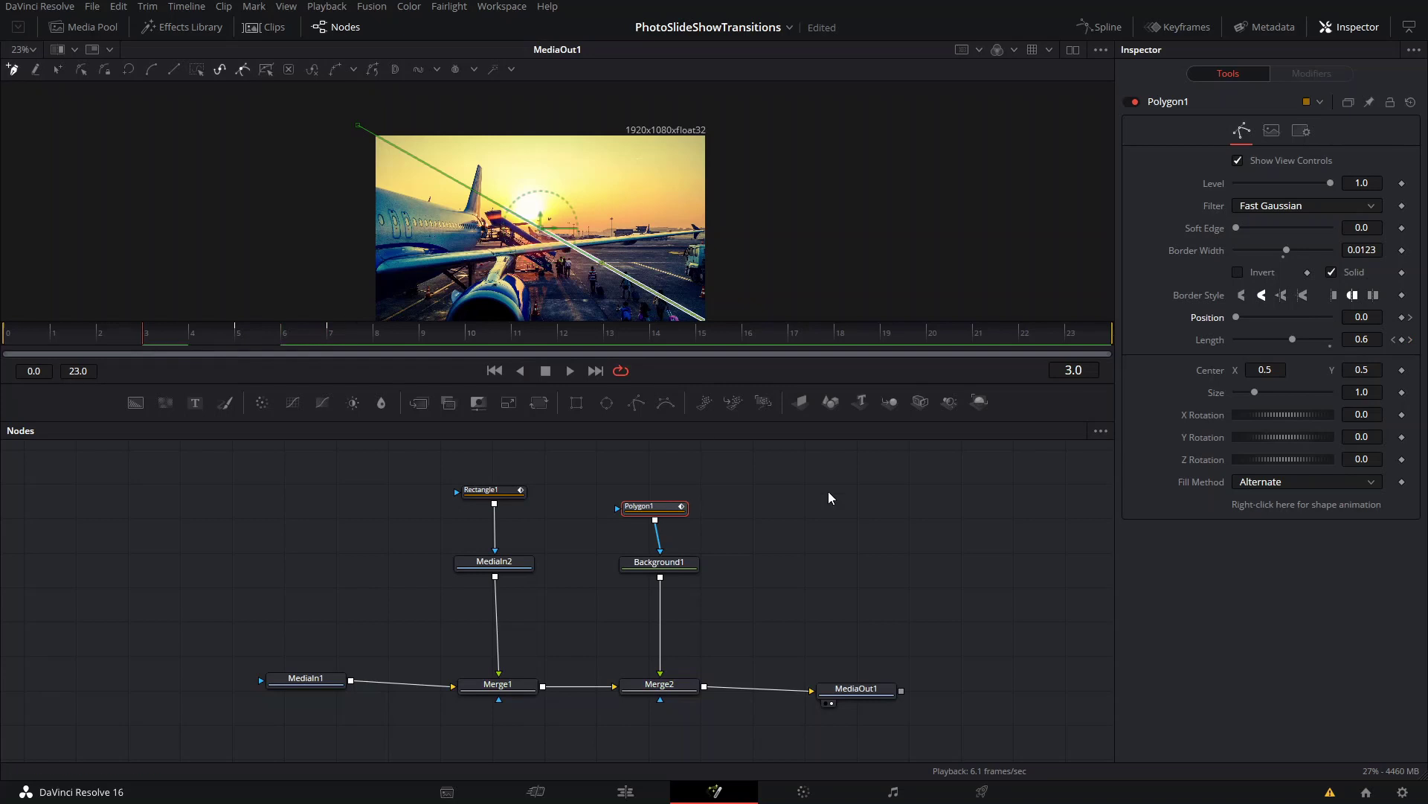
{"action": "scroll", "coordinate": [829, 494], "scroll_direction": "down", "scroll_amount": 1}
{"action": "key", "text": "space"}
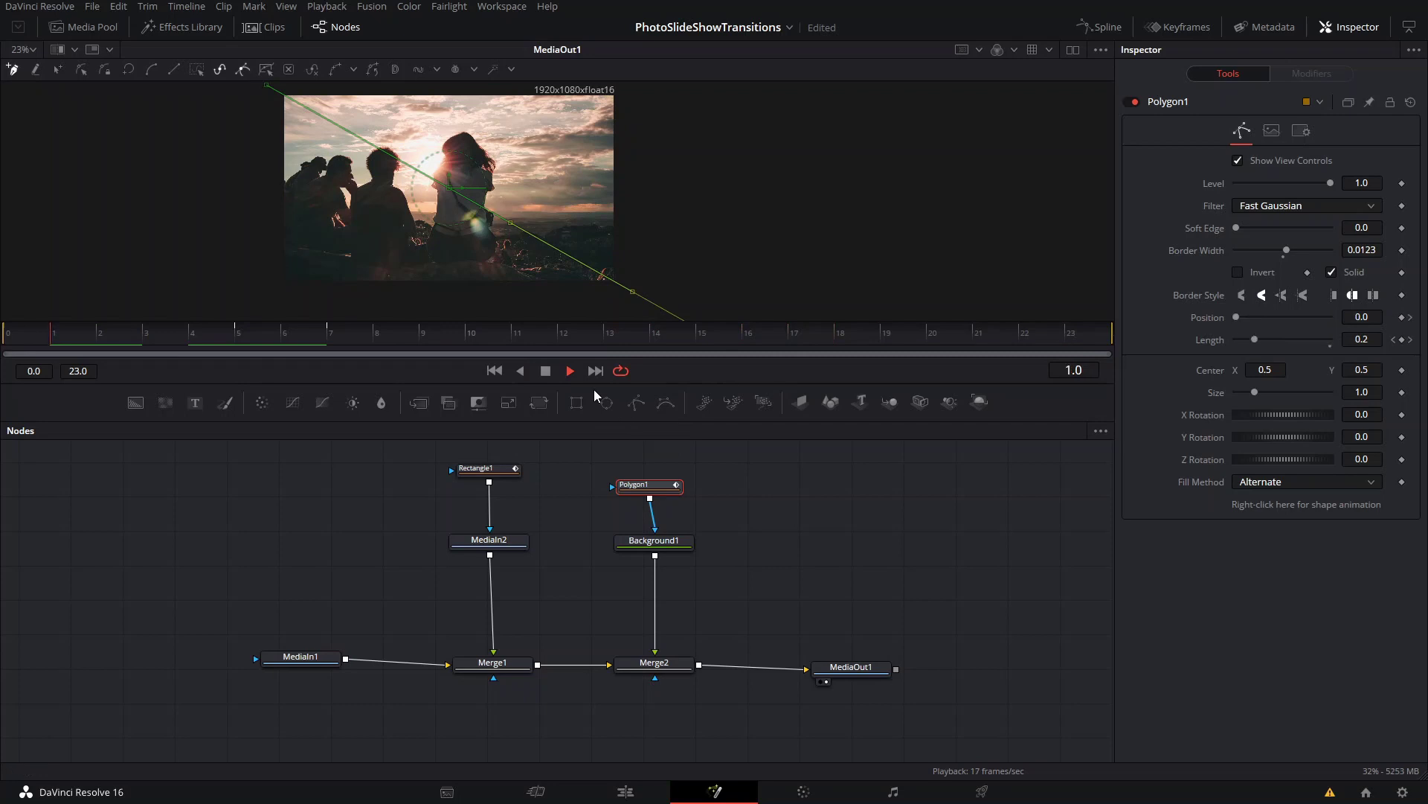
{"action": "key", "text": "space"}
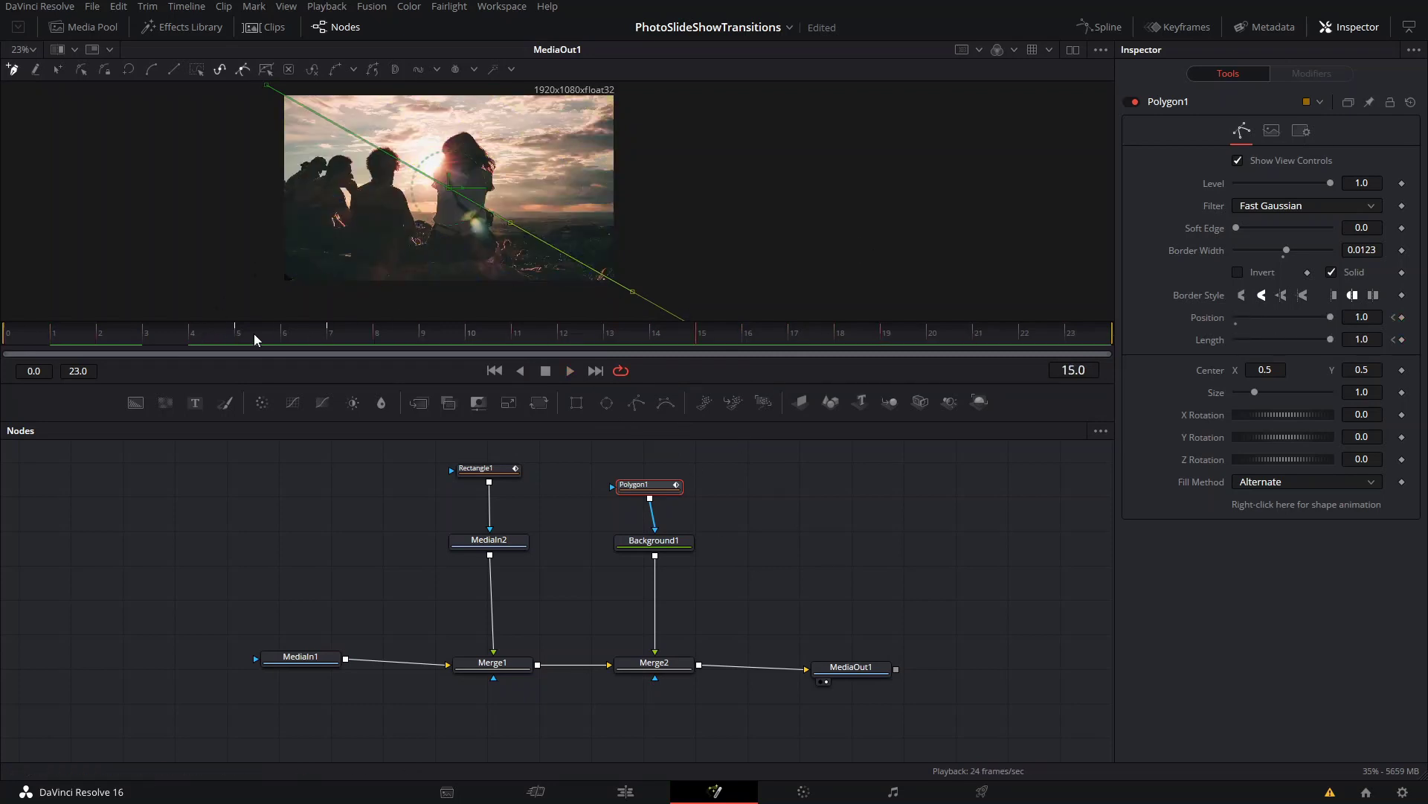
Add a Shadow node after MediaIn2 and play back the transition.
{"action": "left_click", "coordinate": [521, 550]}
{"action": "key", "text": "shift+space"}
{"action": "type", "text": "shadow"}
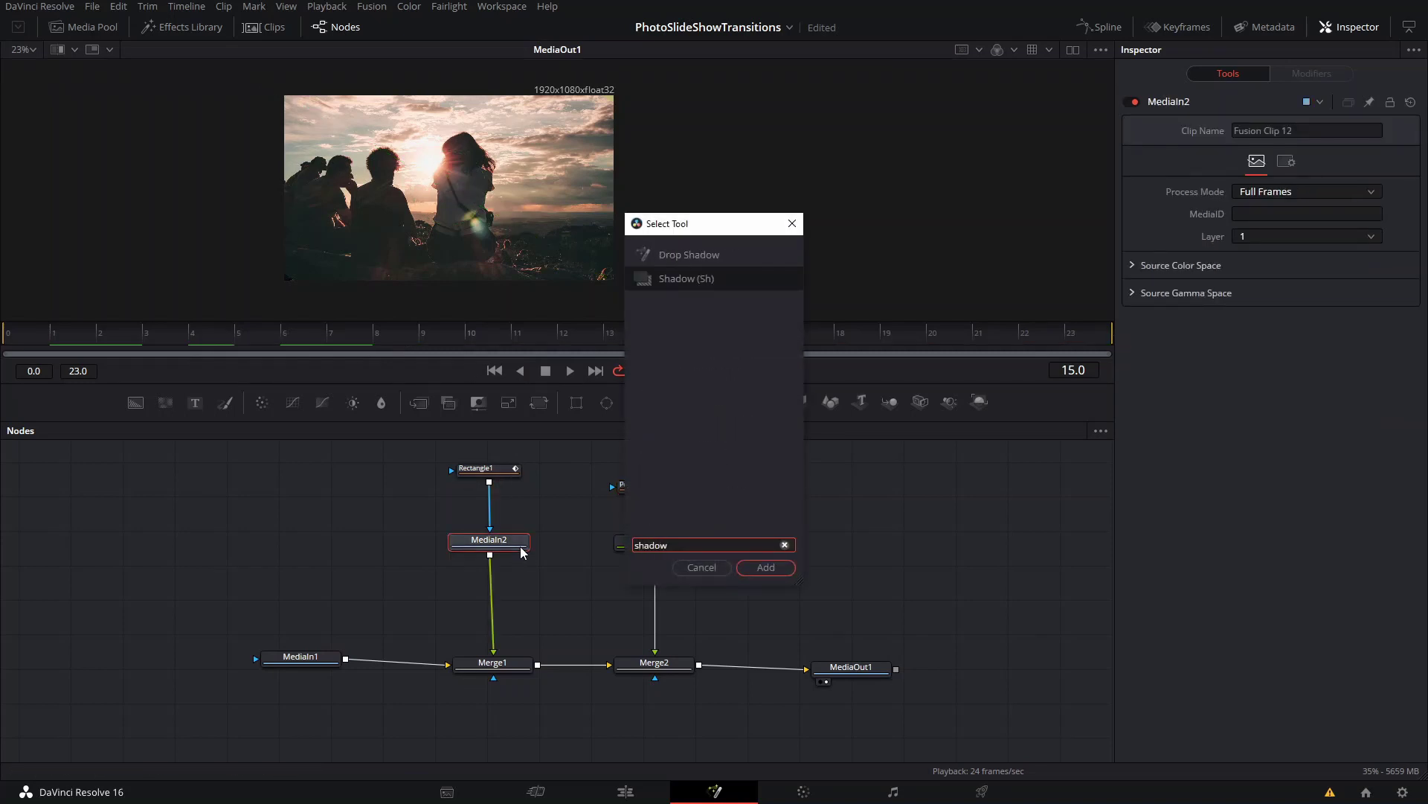
{"action": "key", "text": "Return"}
{"action": "key", "text": "space"}
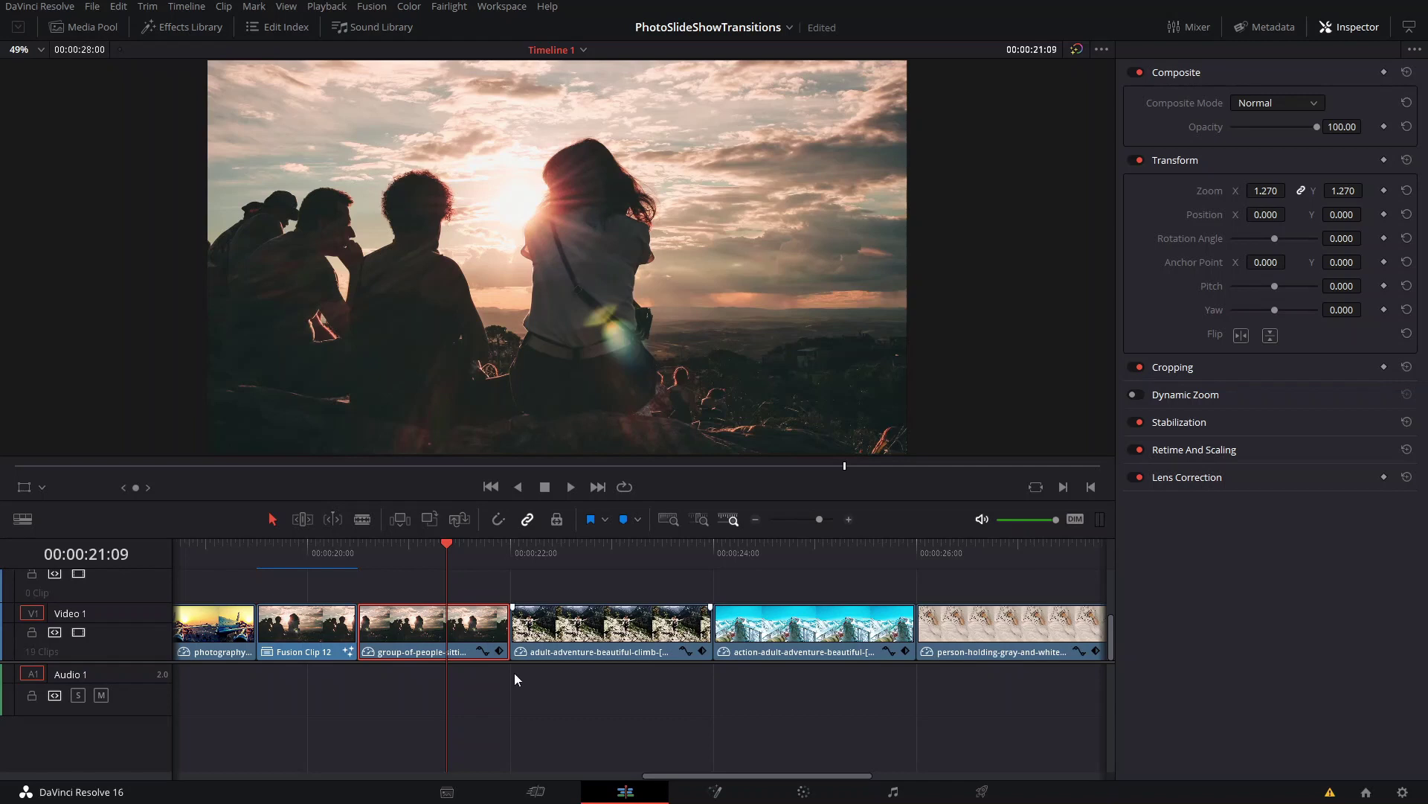
Raise the group-of-people clip to the track above, overlap it with the adult-adventure clip by extending both, and split them at the overlap's ends.
{"action": "left_click_drag", "start_coordinate": [429, 614], "coordinate": [559, 588]}
{"action": "left_click_drag", "start_coordinate": [512, 638], "coordinate": [461, 638]}
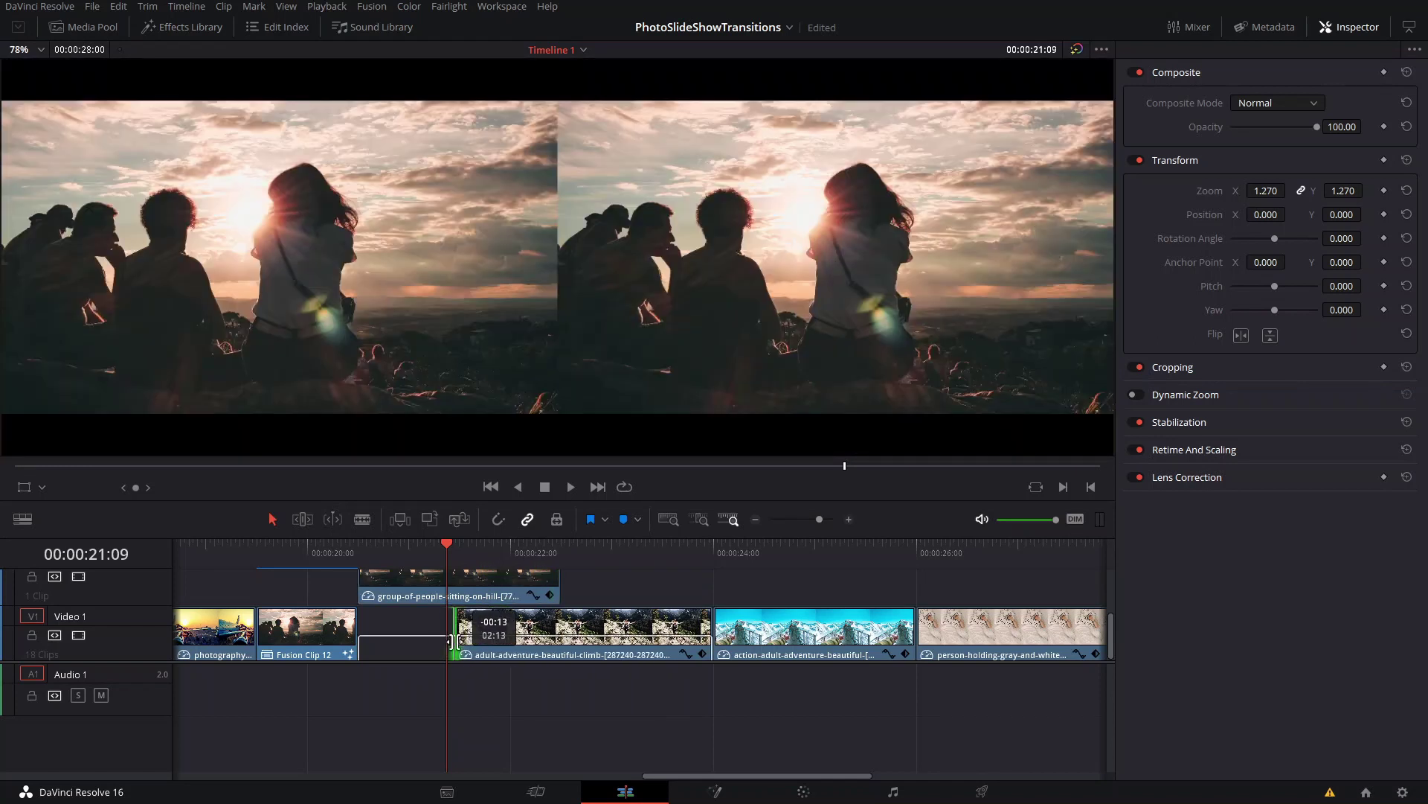
{"action": "key", "text": "ctrl+b"}
{"action": "left_click", "coordinate": [563, 640]}
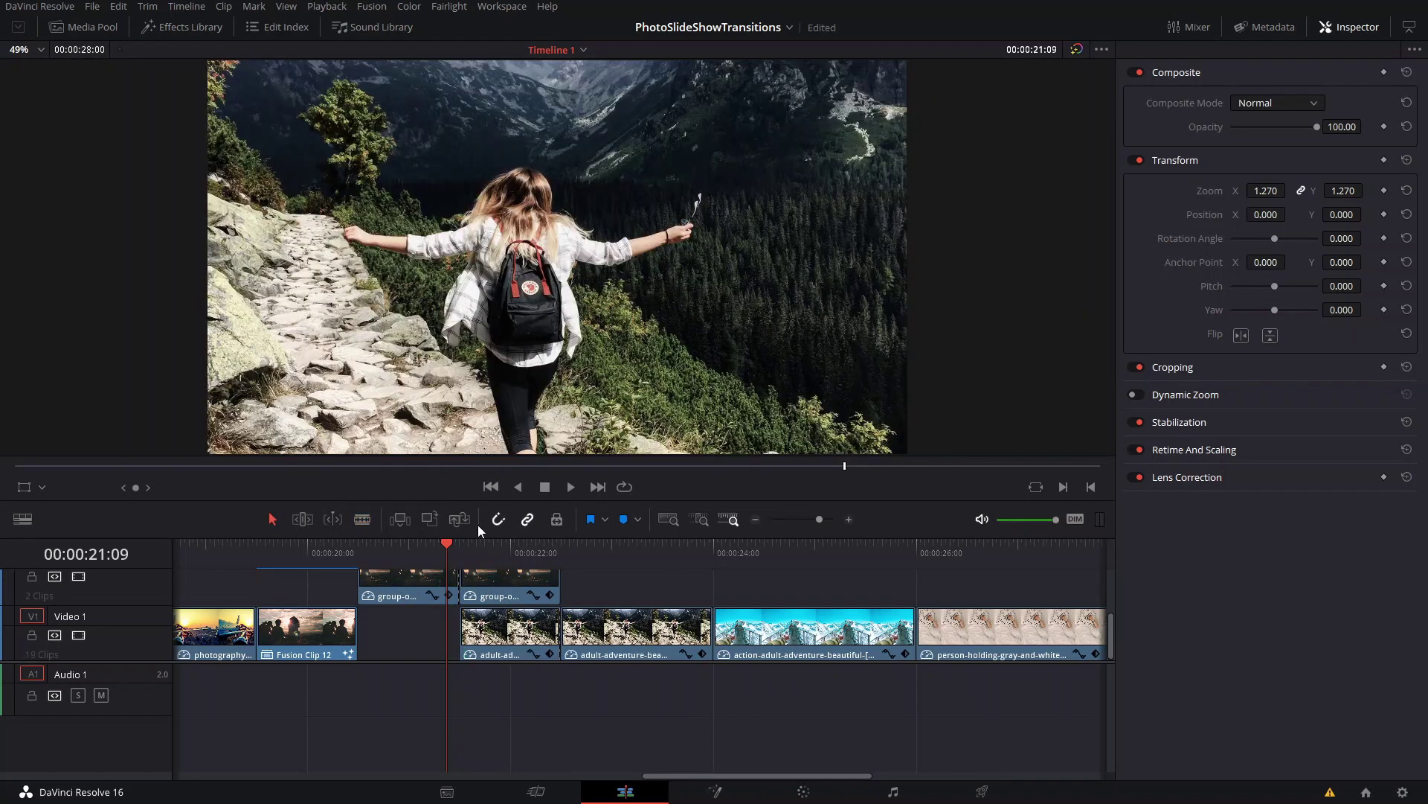
Return the first group-of-people piece to Video 1 and combine the two overlapping pieces into a new Fusion clip.
{"action": "left_click_drag", "start_coordinate": [408, 587], "coordinate": [407, 632]}
{"action": "right_click", "coordinate": [517, 634]}
{"action": "left_click", "coordinate": [573, 290]}
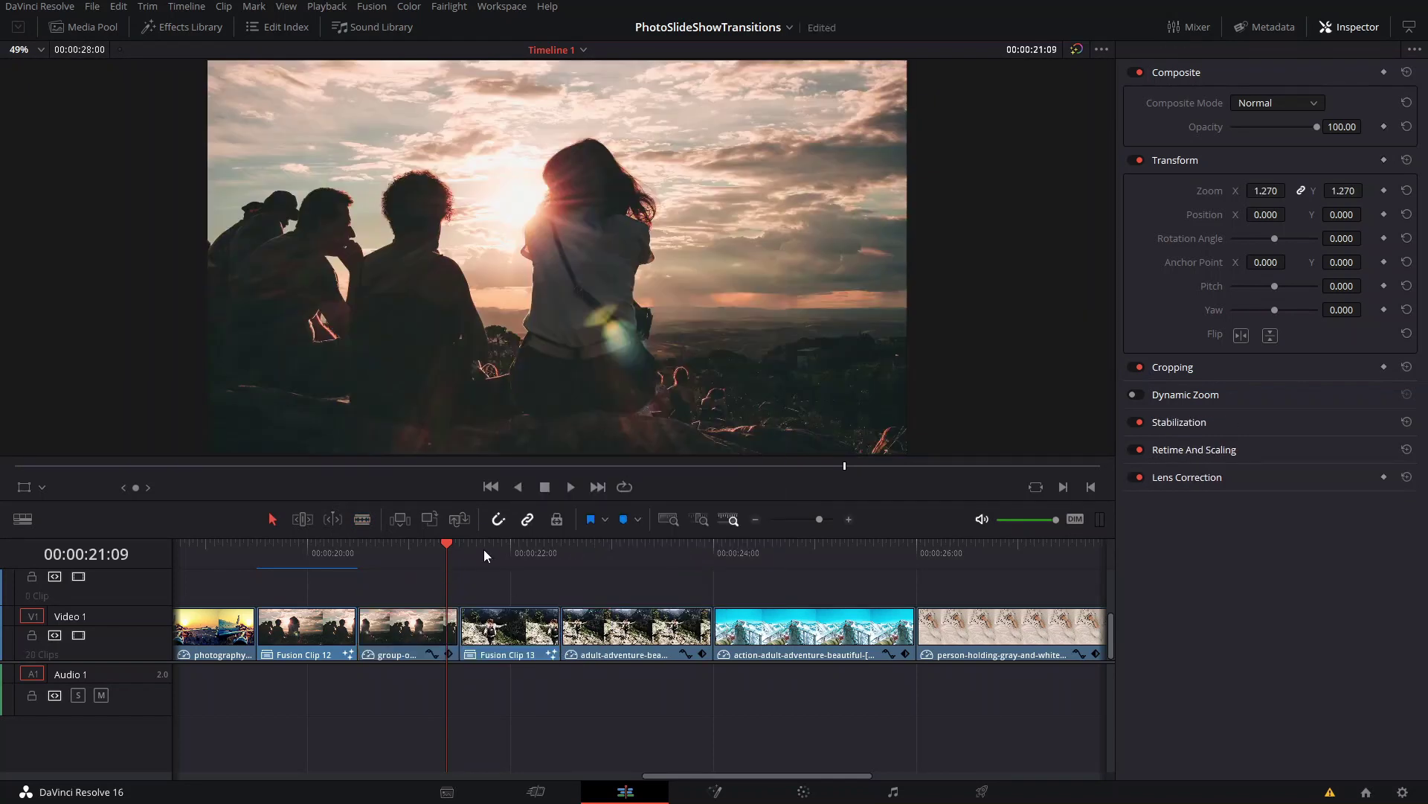
Open Fusion Clip 13 on the Fusion page, hide the Media Pool, and arrange MediaIn2 above Merge1 with MediaIn1 beside it.
{"action": "left_click", "coordinate": [484, 549]}
{"action": "key", "text": "shift+5"}
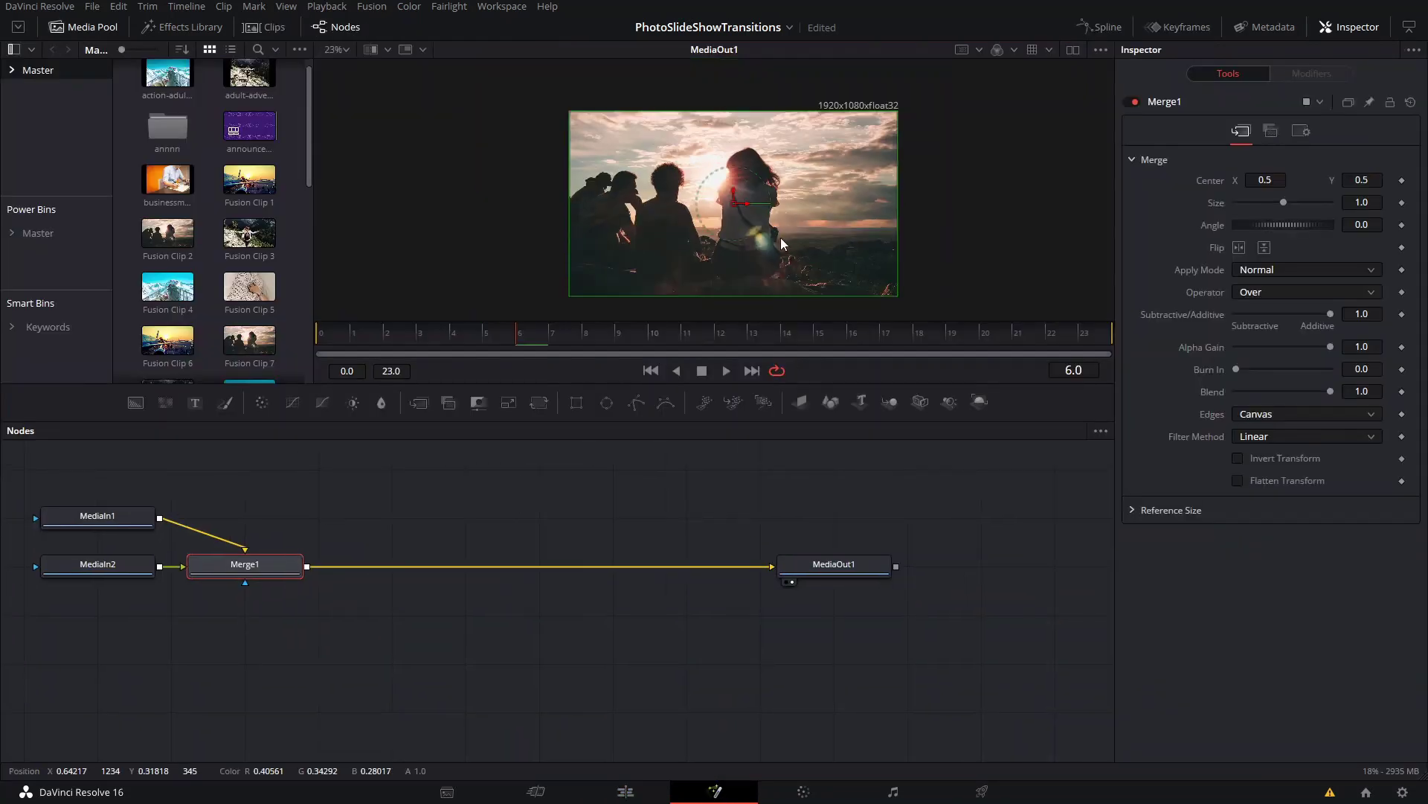
{"action": "left_click", "coordinate": [93, 27]}
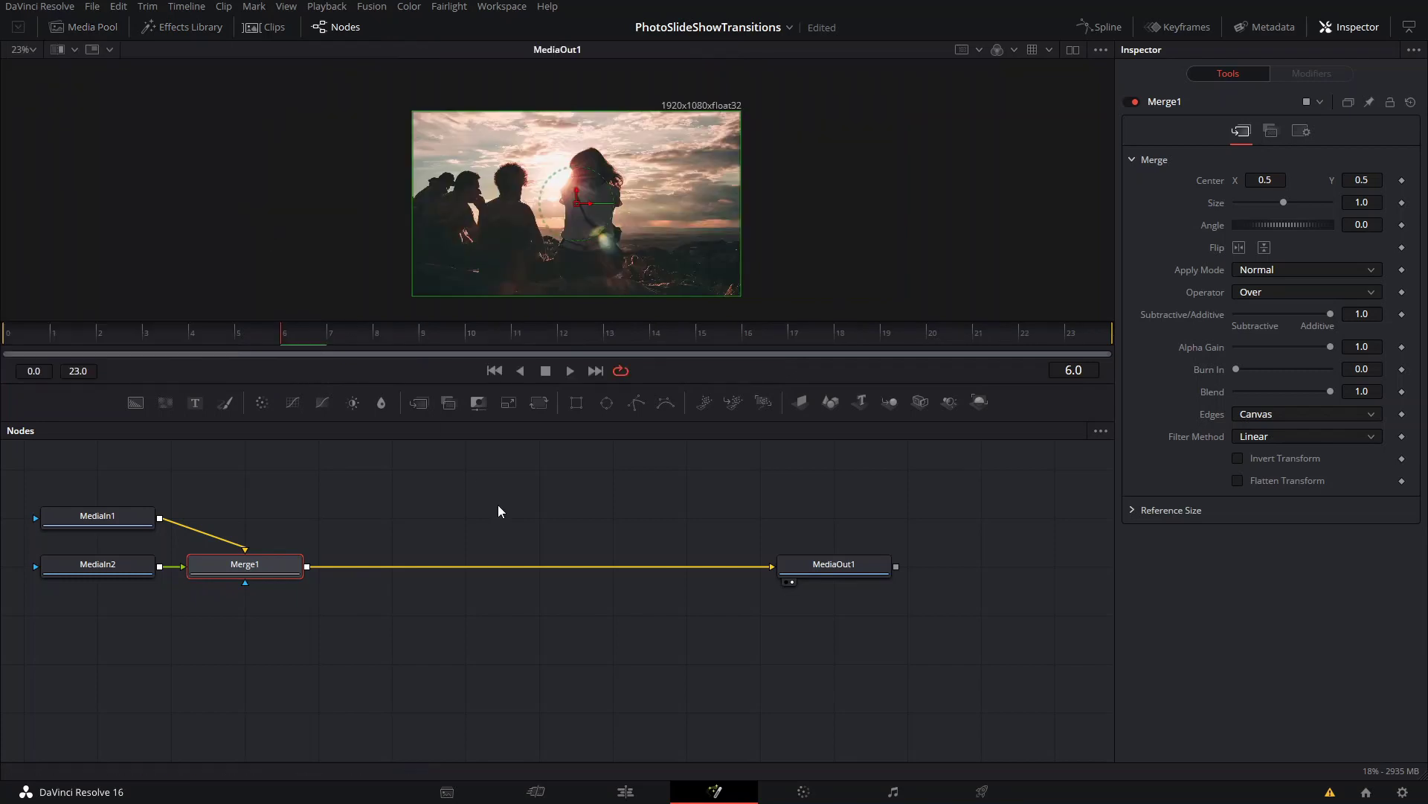
{"action": "left_click_drag", "start_coordinate": [286, 598], "coordinate": [541, 477]}
{"action": "left_click_drag", "start_coordinate": [501, 616], "coordinate": [578, 620]}
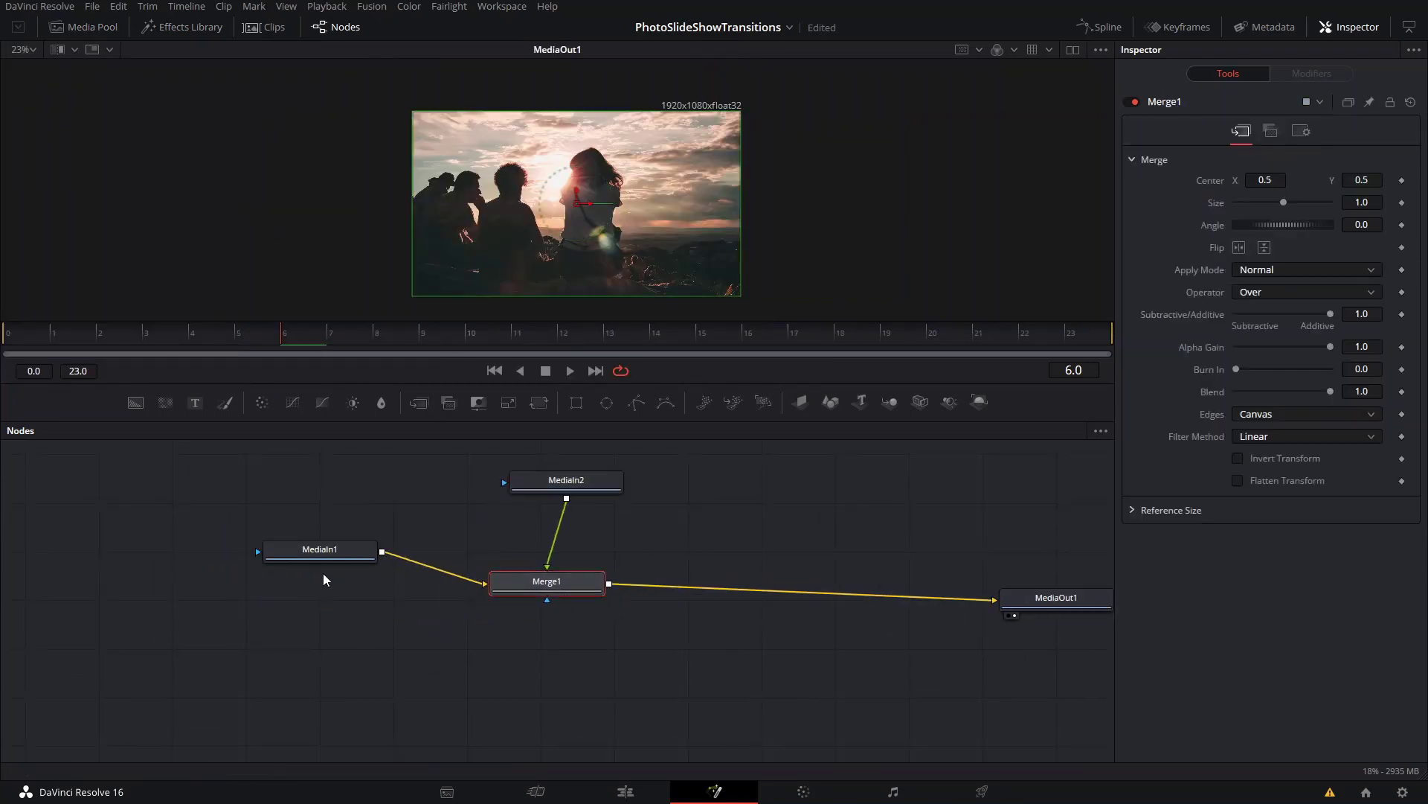
{"action": "left_click_drag", "start_coordinate": [323, 555], "coordinate": [324, 589]}
{"action": "left_click", "coordinate": [565, 603]}
{"action": "left_click_drag", "start_coordinate": [605, 517], "coordinate": [584, 467]}
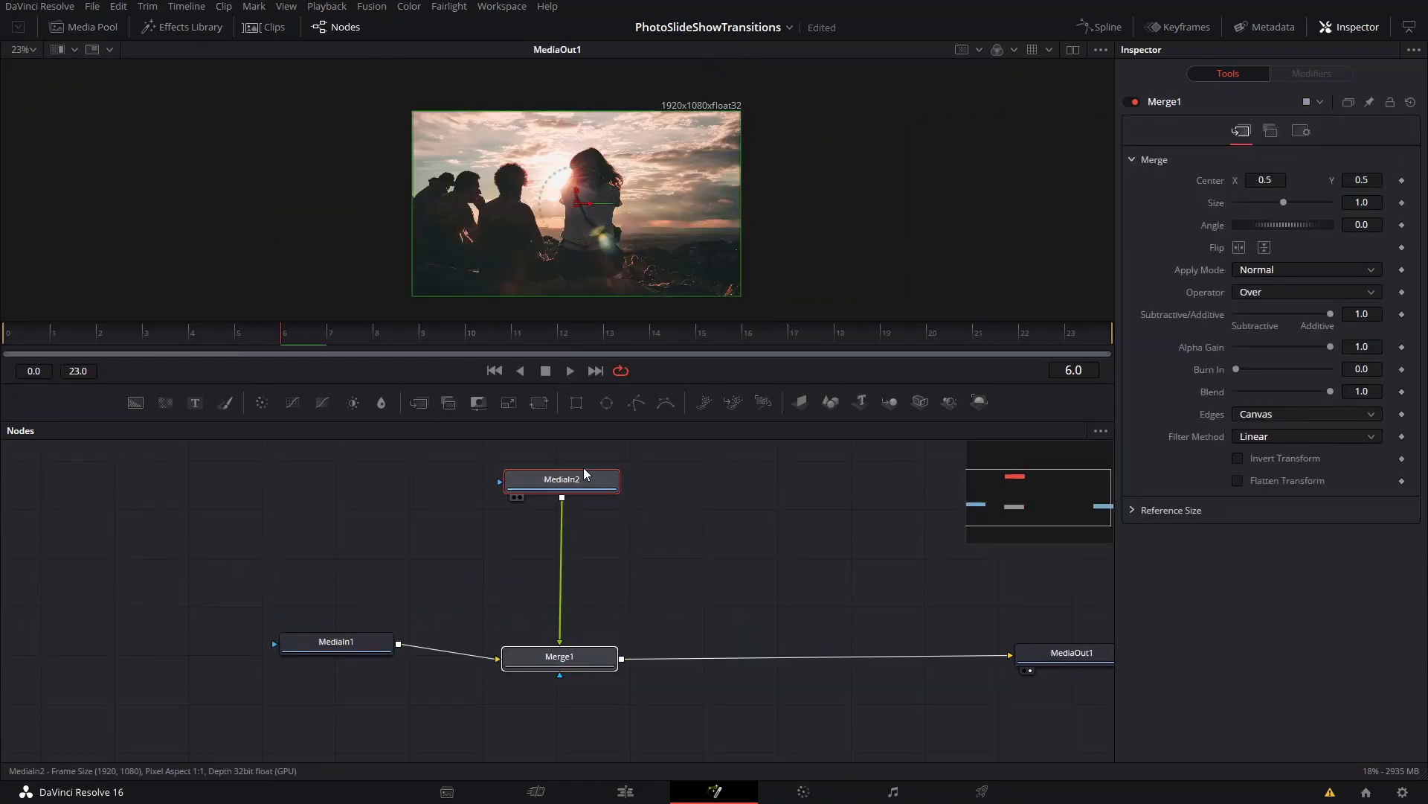
Draw a Polygon mask for MediaIn2 around the image's left half and move its Center X to 1.006787.
{"action": "left_click", "coordinate": [639, 403]}
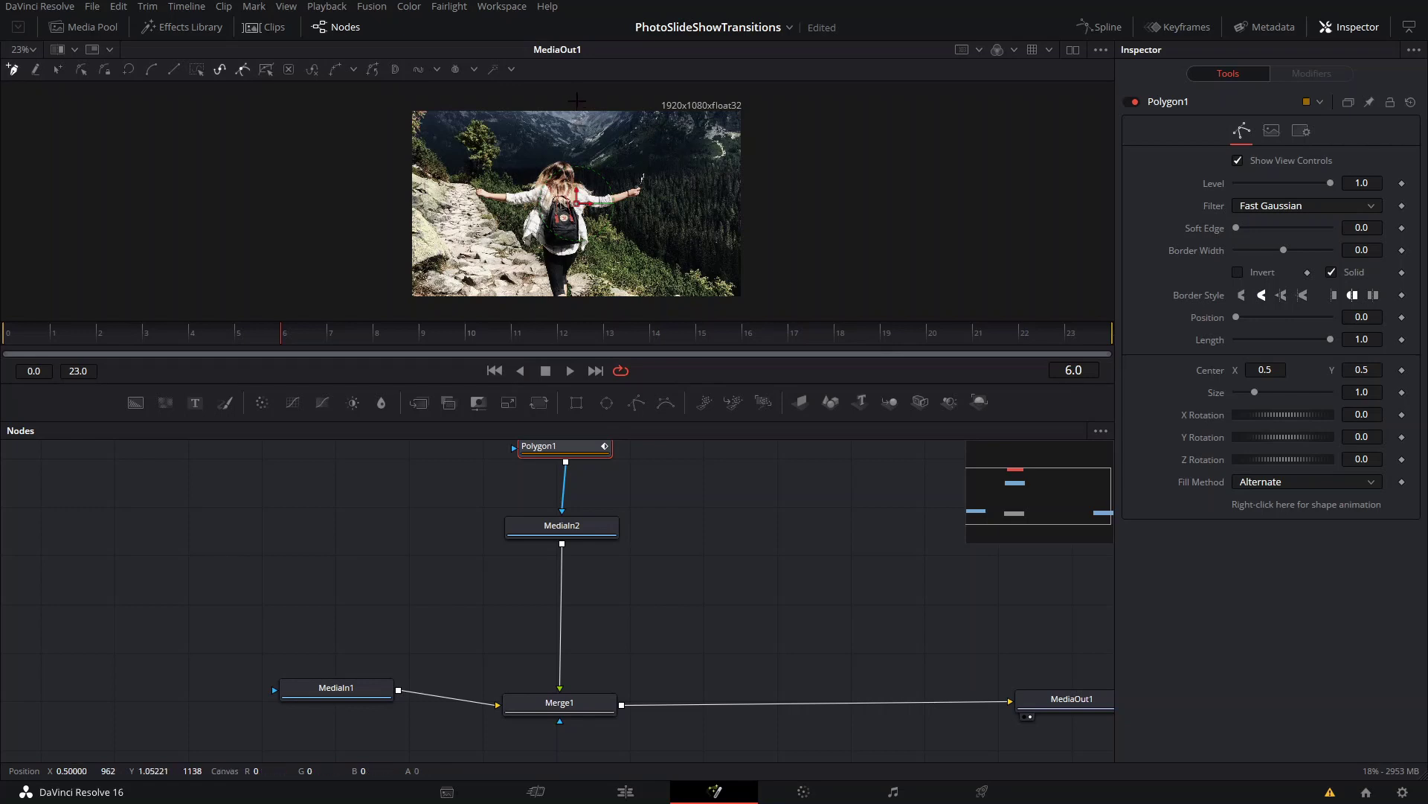
{"action": "scroll", "coordinate": [571, 245], "scroll_direction": "down", "scroll_amount": 3}
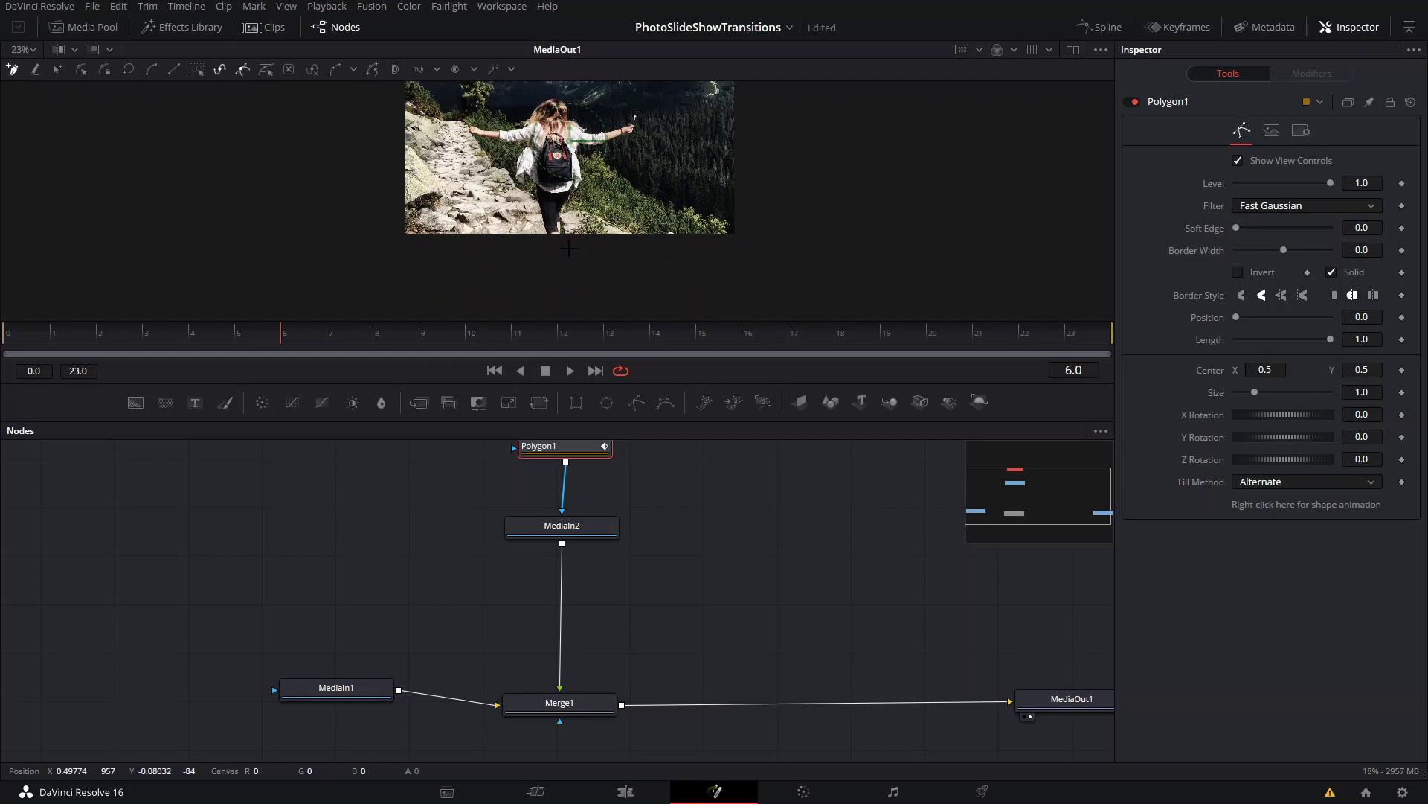
{"action": "left_click", "coordinate": [569, 249]}
{"action": "left_click", "coordinate": [393, 250]}
{"action": "scroll", "coordinate": [377, 195], "scroll_direction": "up", "scroll_amount": 6}
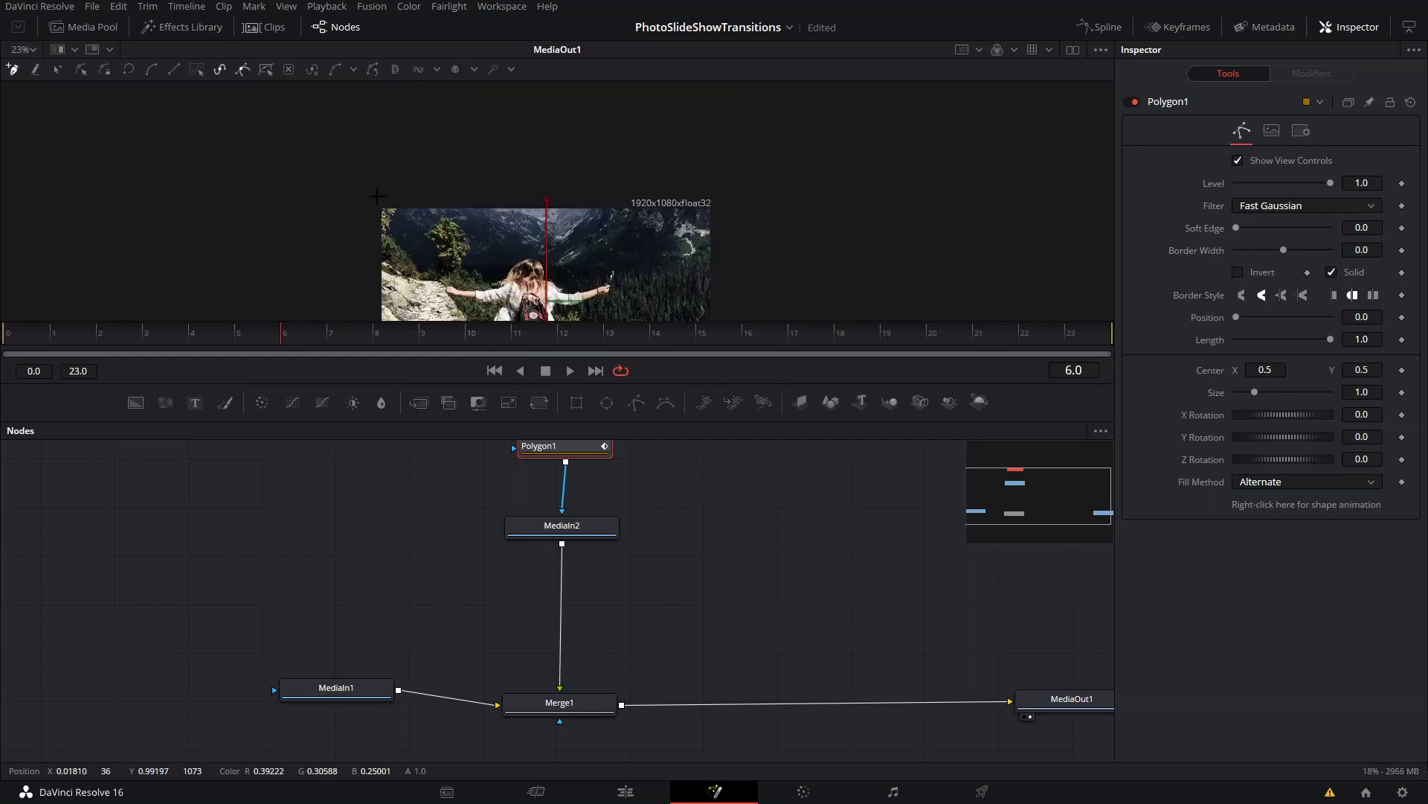
{"action": "left_click", "coordinate": [547, 200]}
{"action": "scroll", "coordinate": [576, 148], "scroll_direction": "down", "scroll_amount": 4}
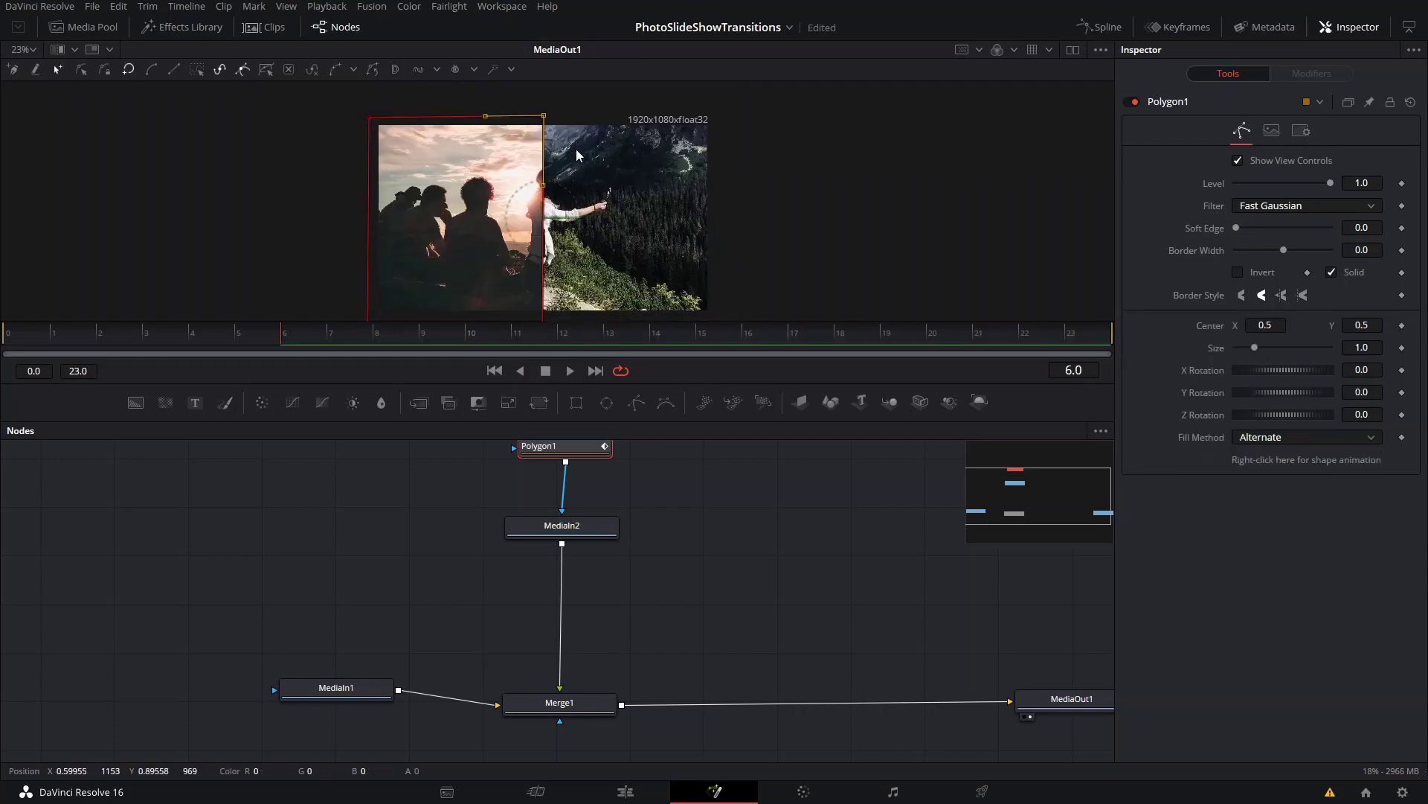
{"action": "left_click_drag", "start_coordinate": [539, 227], "coordinate": [556, 201]}
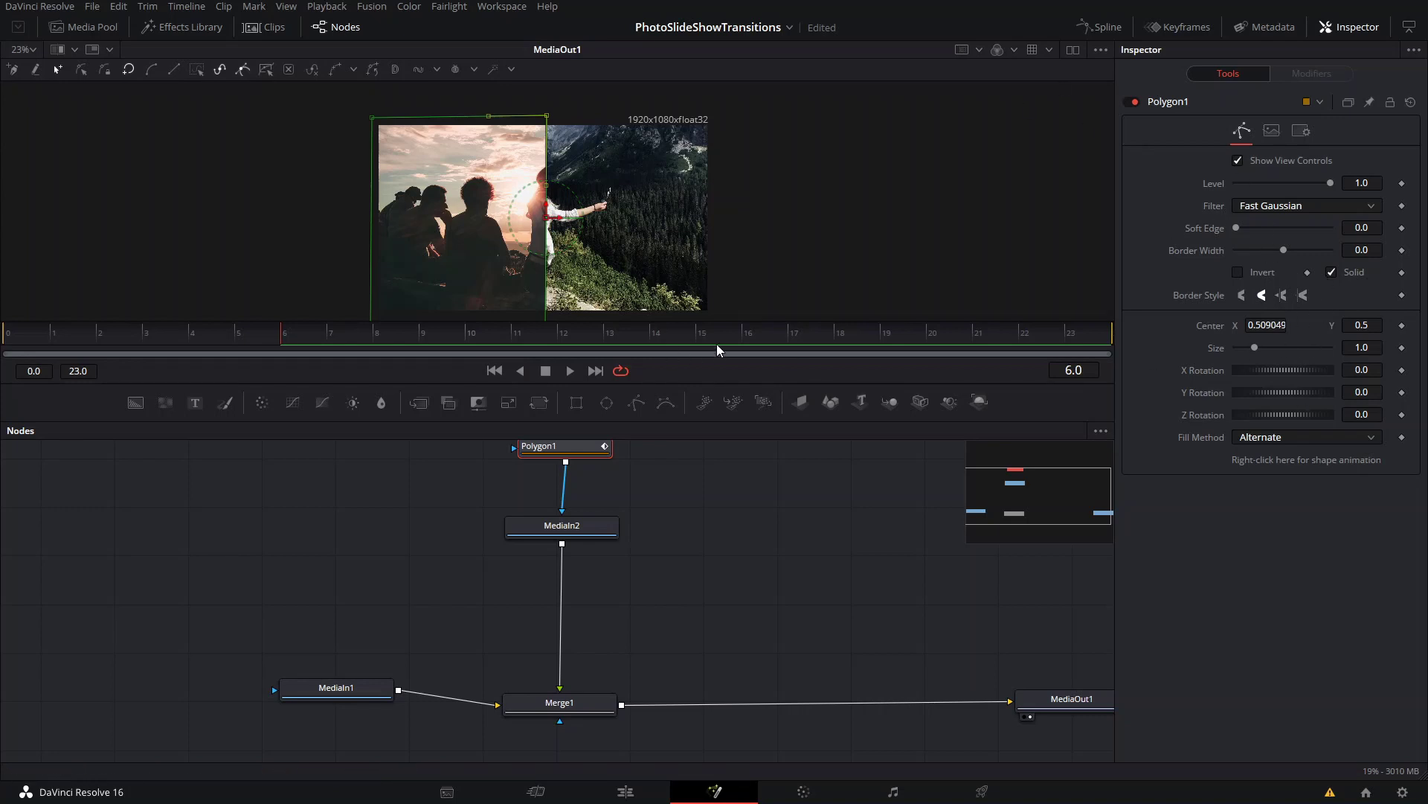
{"action": "left_click_drag", "start_coordinate": [562, 222], "coordinate": [721, 221]}
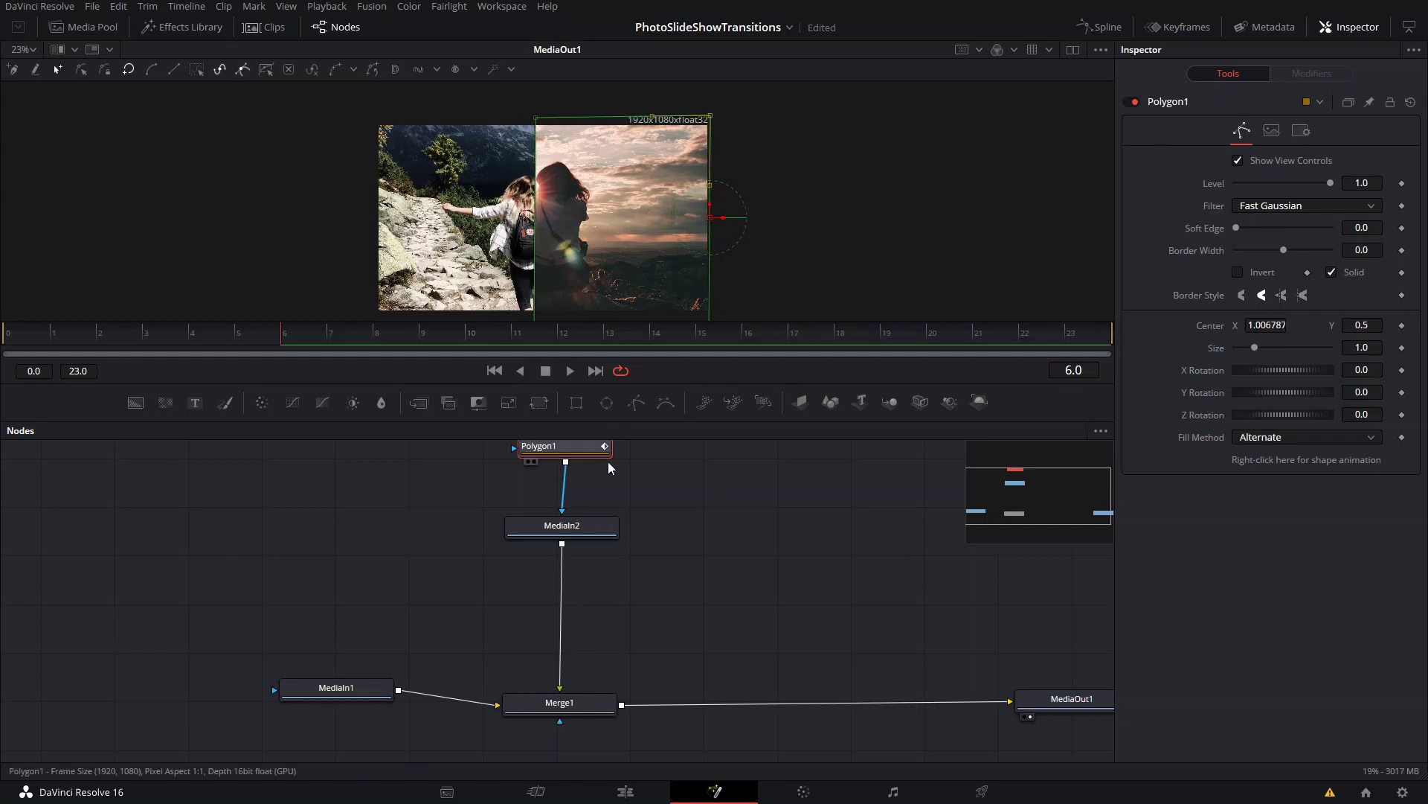
Paste a copy of Polygon1, set its Z Rotation to 180.0, and move it over the image's left half.
{"action": "key", "text": "ctrl+v"}
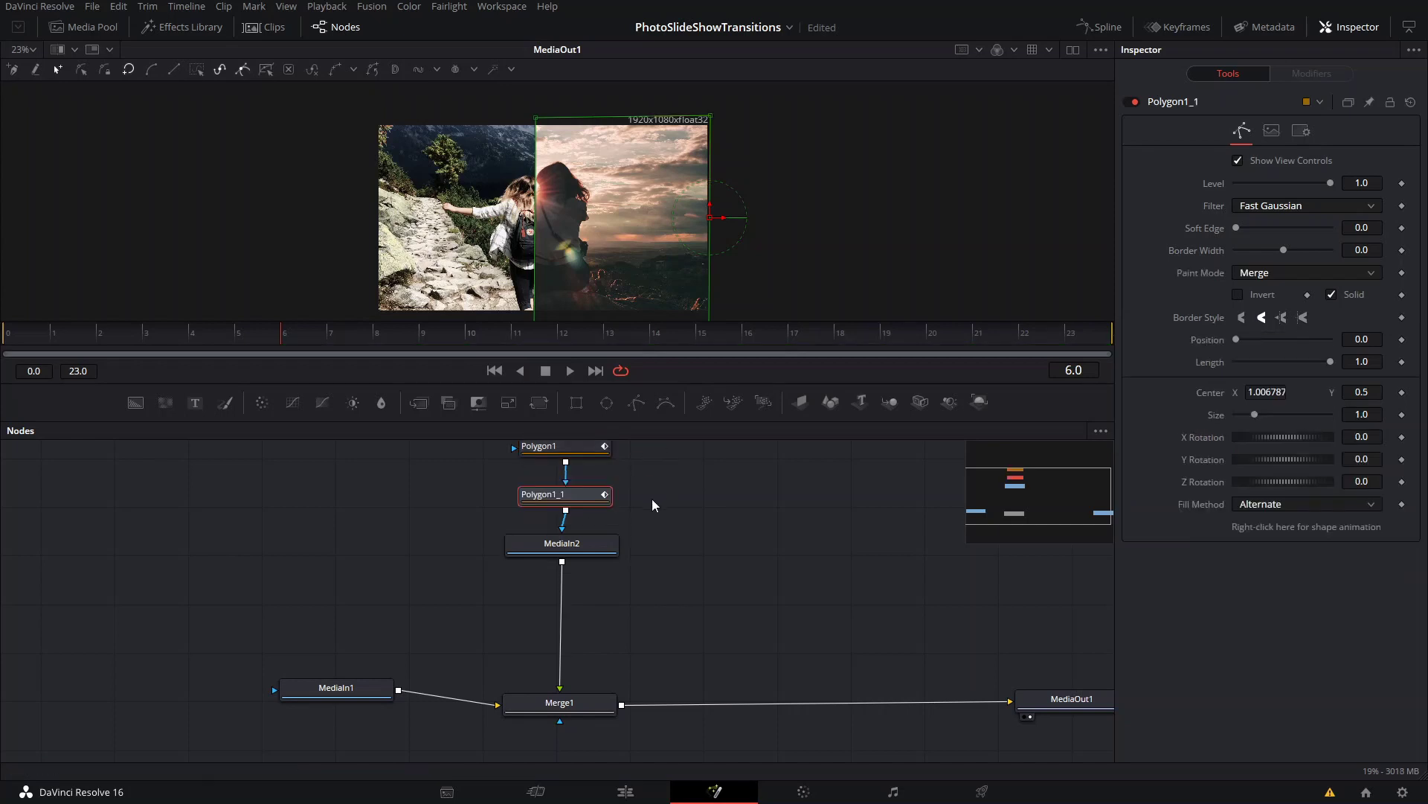
{"action": "left_click_drag", "start_coordinate": [1262, 402], "coordinate": [1239, 439]}
{"action": "key", "text": "ctrl+z"}
{"action": "left_click", "coordinate": [1351, 437]}
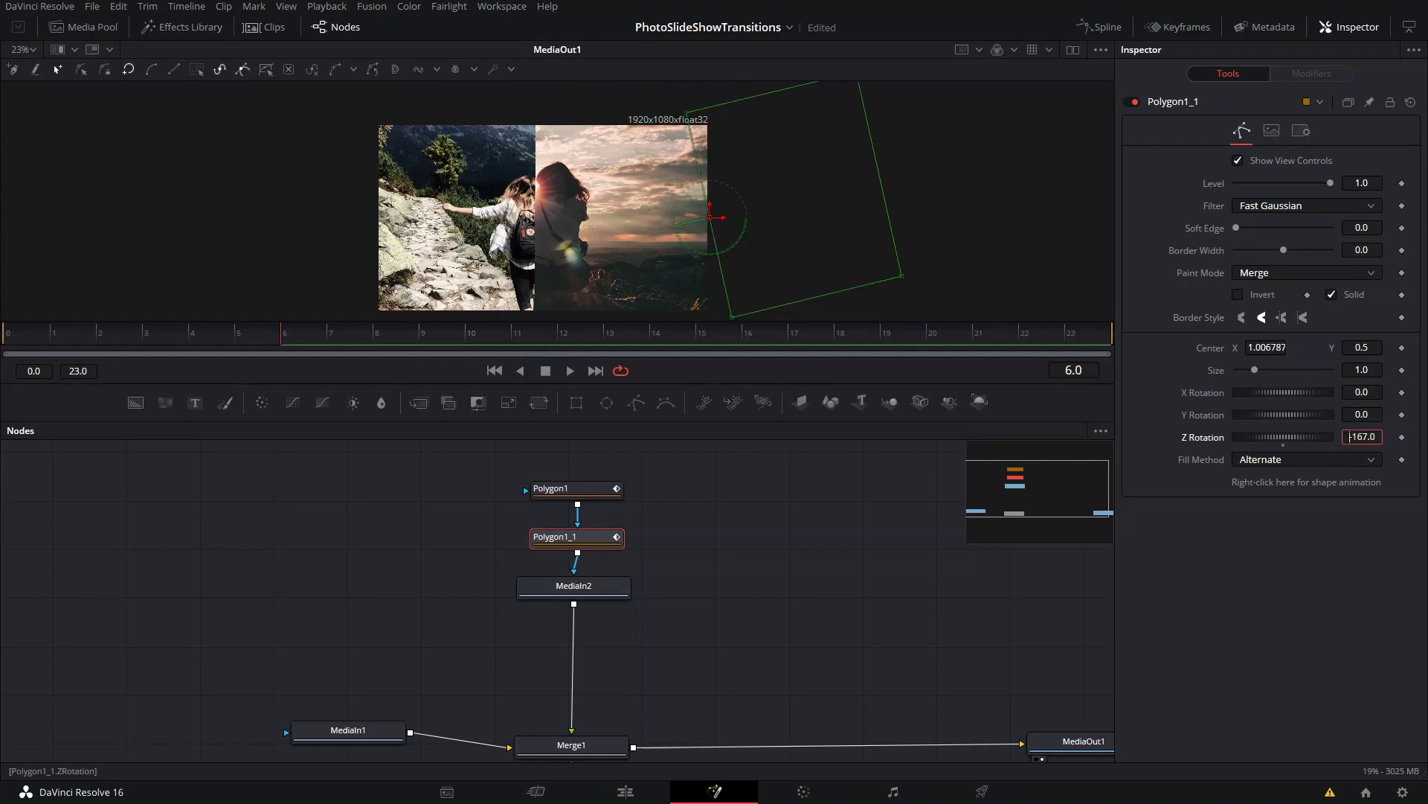
{"action": "key", "text": "ctrl+a"}
{"action": "type", "text": "180"}
{"action": "key", "text": "Tab"}
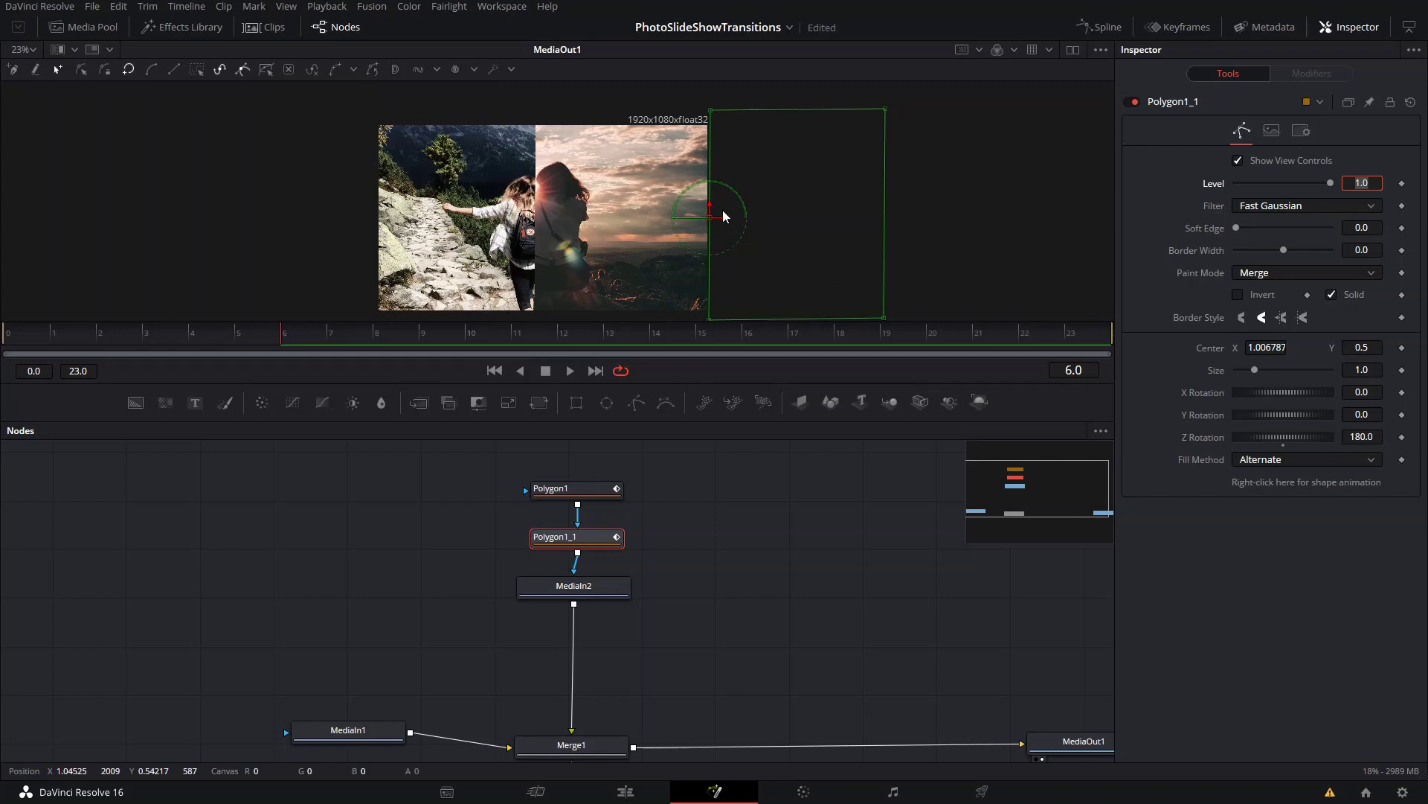
{"action": "left_click_drag", "start_coordinate": [723, 215], "coordinate": [370, 285]}
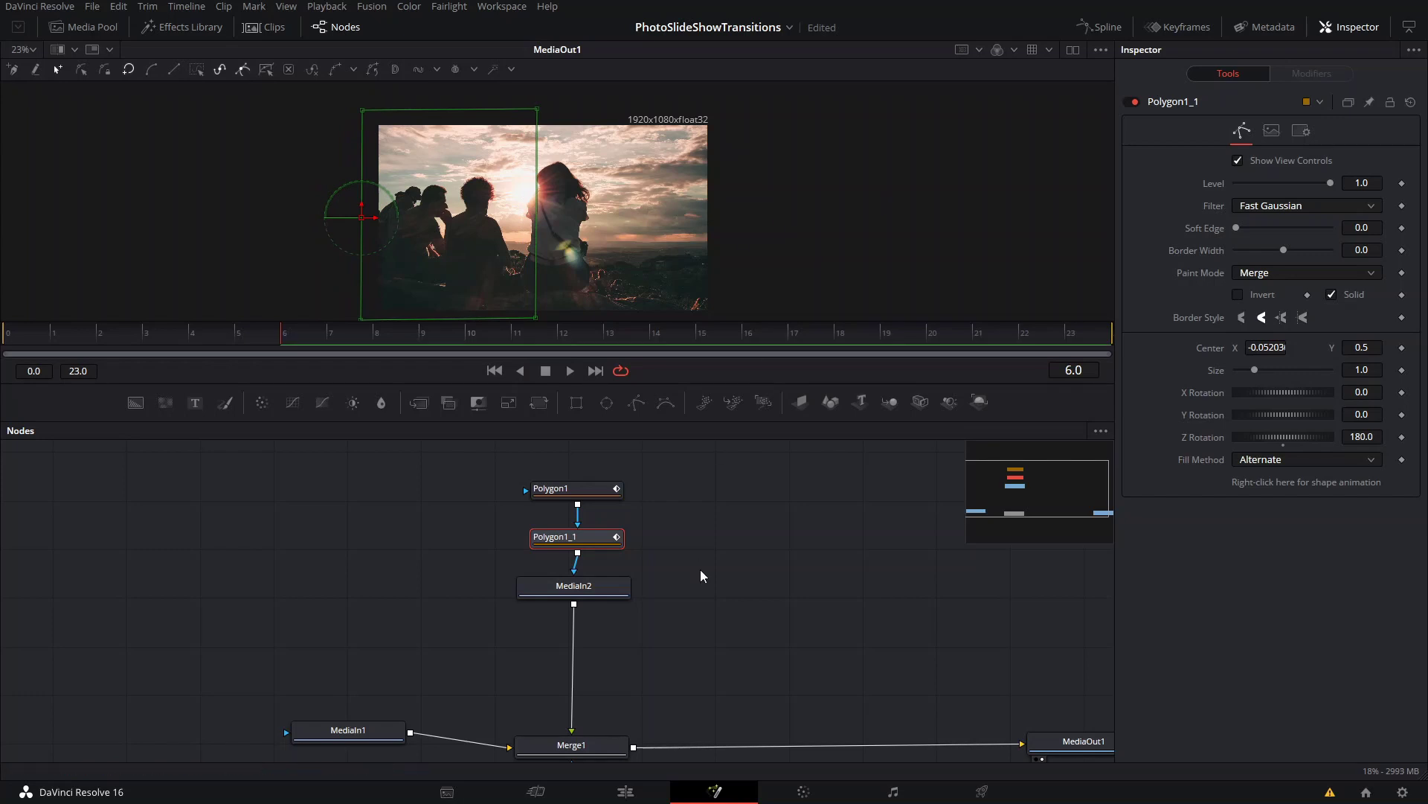
{"action": "left_click", "coordinate": [708, 504]}
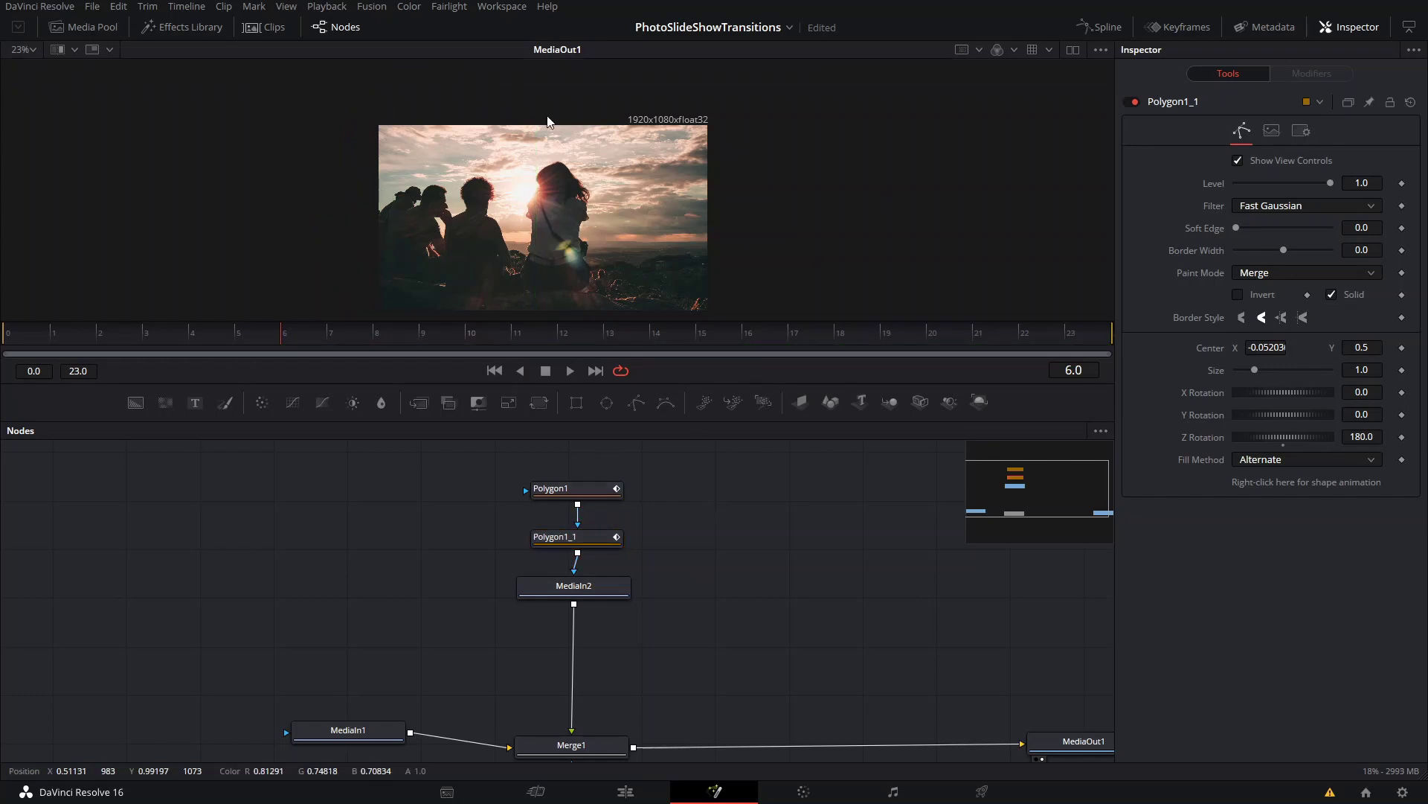
Remove the polyline shape animation from both Polygon1 and Polygon1_1.
{"action": "left_click", "coordinate": [621, 489]}
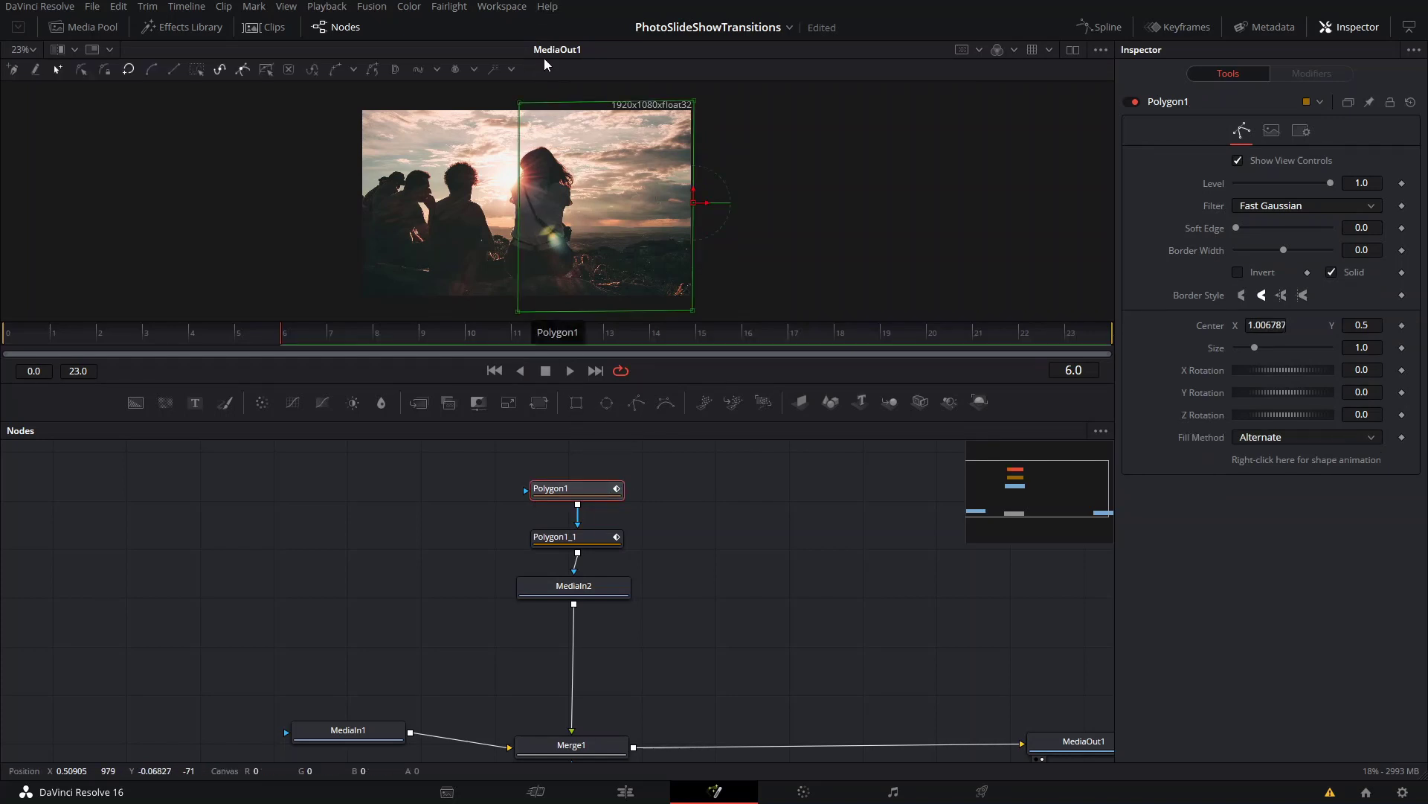
{"action": "left_click", "coordinate": [625, 537]}
{"action": "left_click", "coordinate": [623, 491], "text": "ctrl"}
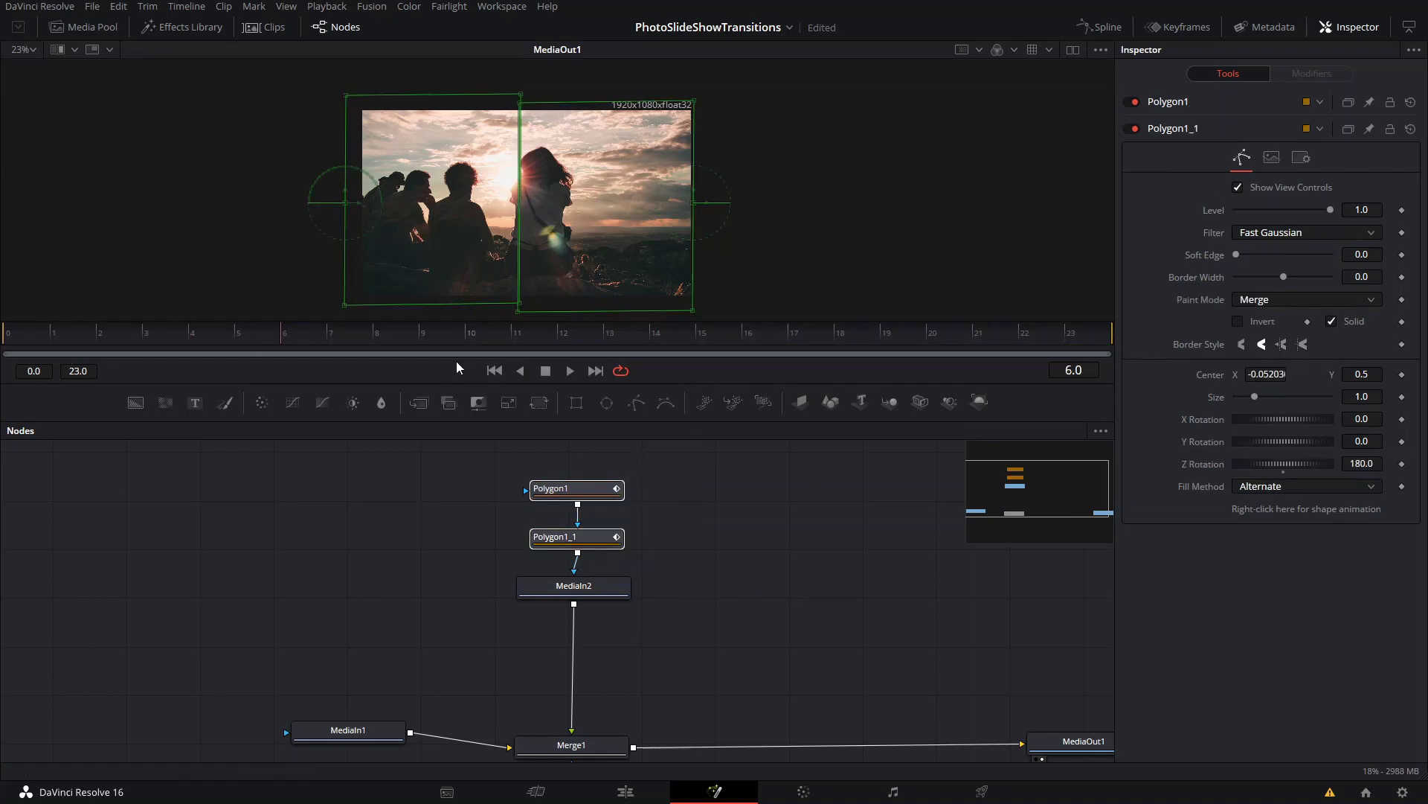
{"action": "left_click", "coordinate": [596, 489]}
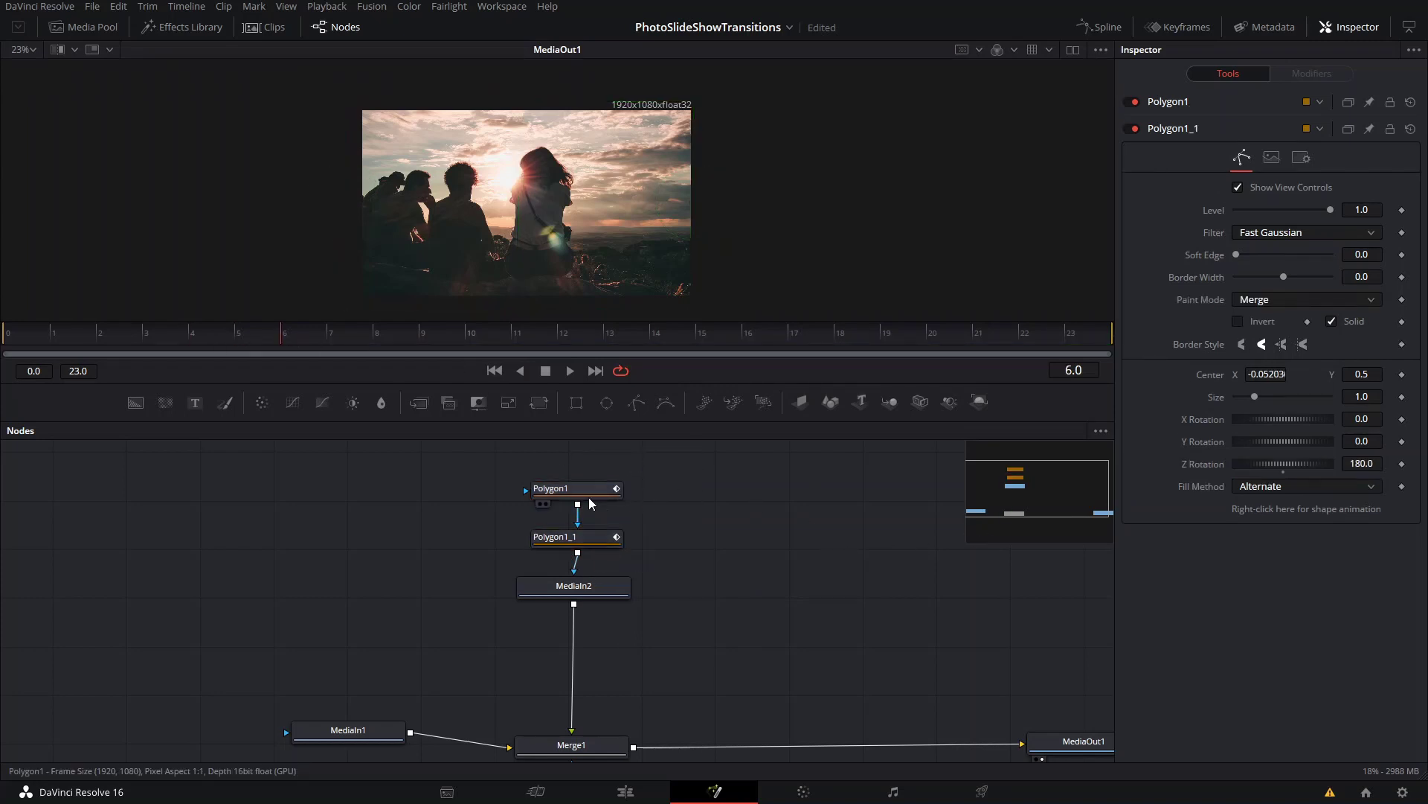
{"action": "right_click", "coordinate": [1234, 451]}
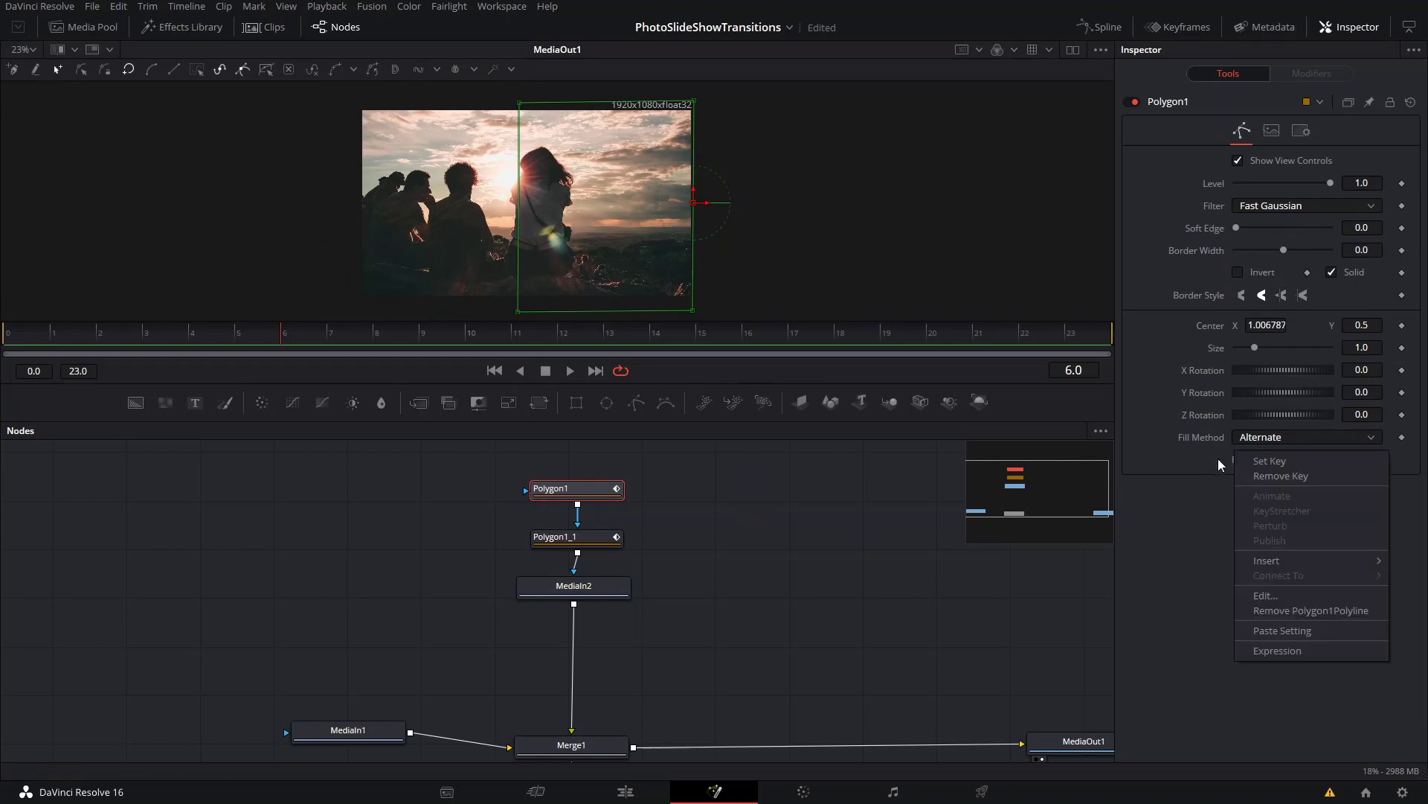
{"action": "left_click", "coordinate": [1283, 612]}
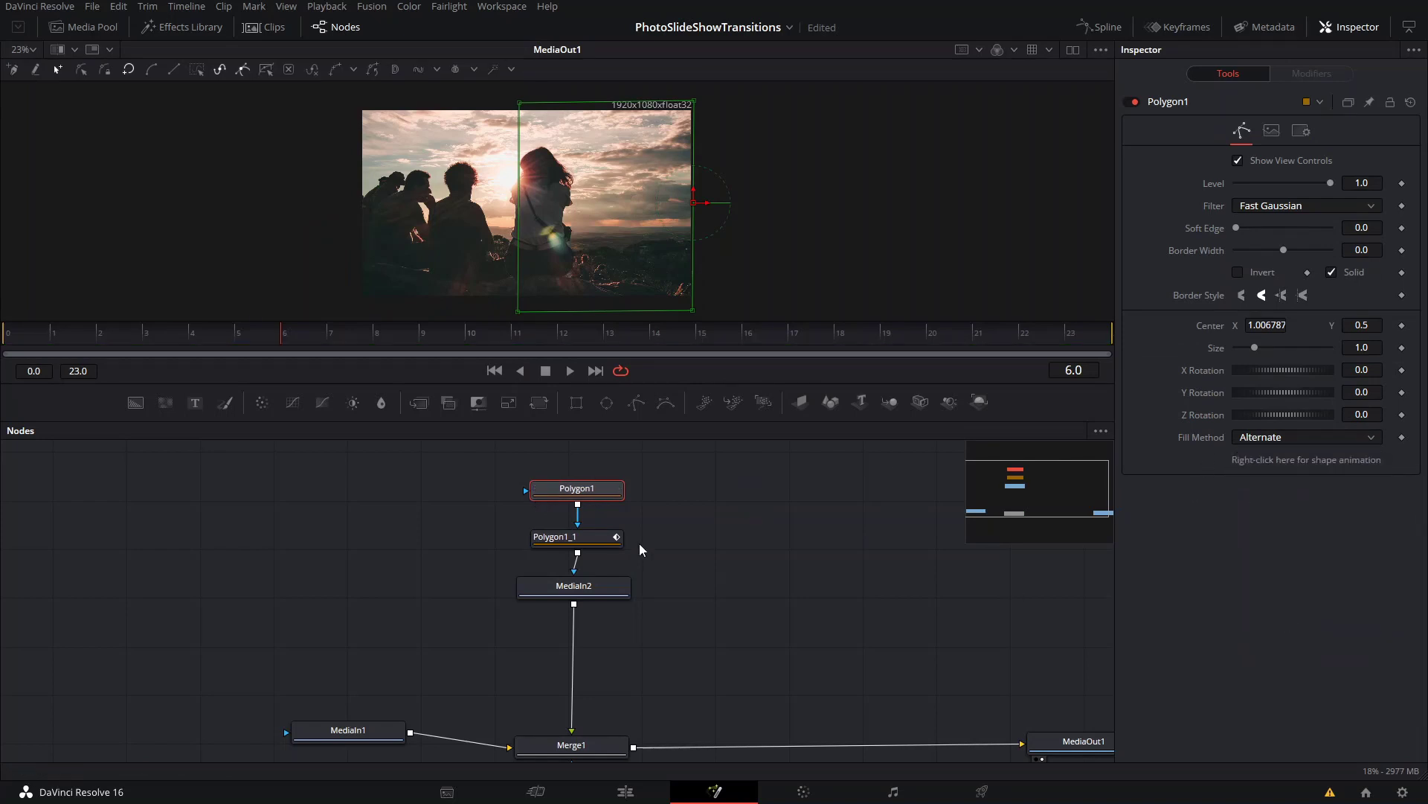
{"action": "left_click", "coordinate": [595, 537]}
{"action": "right_click", "coordinate": [1295, 484]}
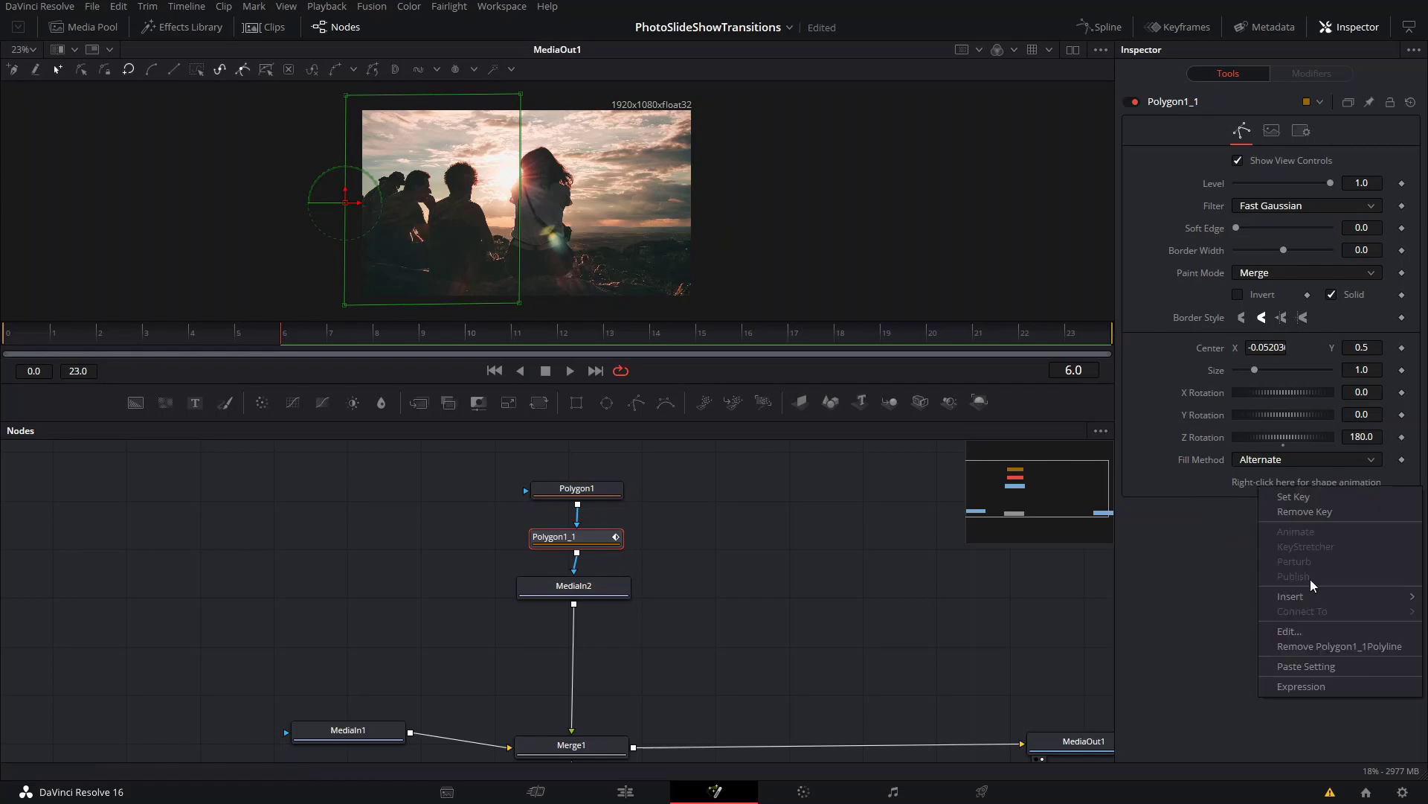
{"action": "left_click", "coordinate": [1321, 647]}
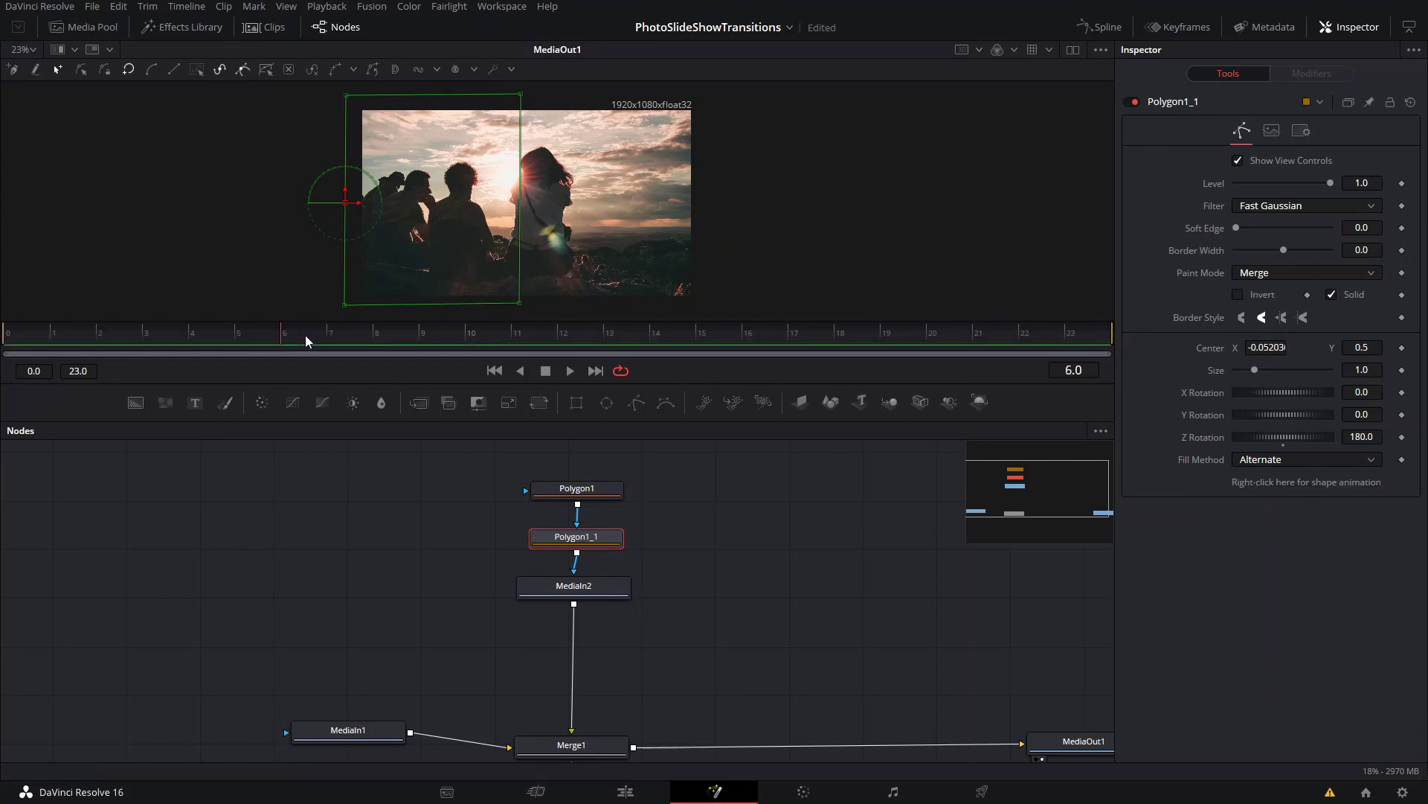
Animate Polygon1's Y Rotation from 0.0 at frame 5 to 90.0 at frame 15.
{"action": "left_click_drag", "start_coordinate": [708, 464], "coordinate": [580, 523]}
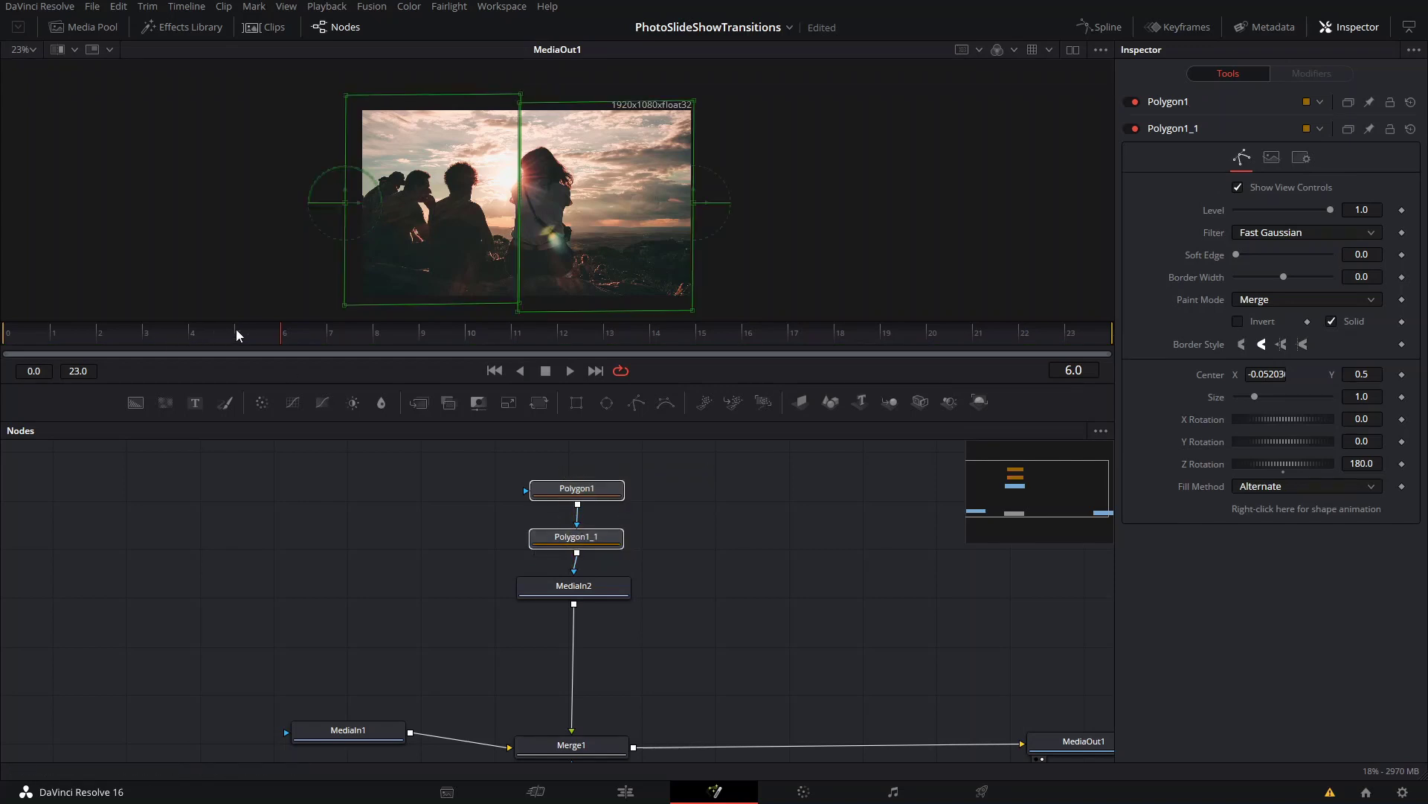
{"action": "left_click", "coordinate": [570, 491]}
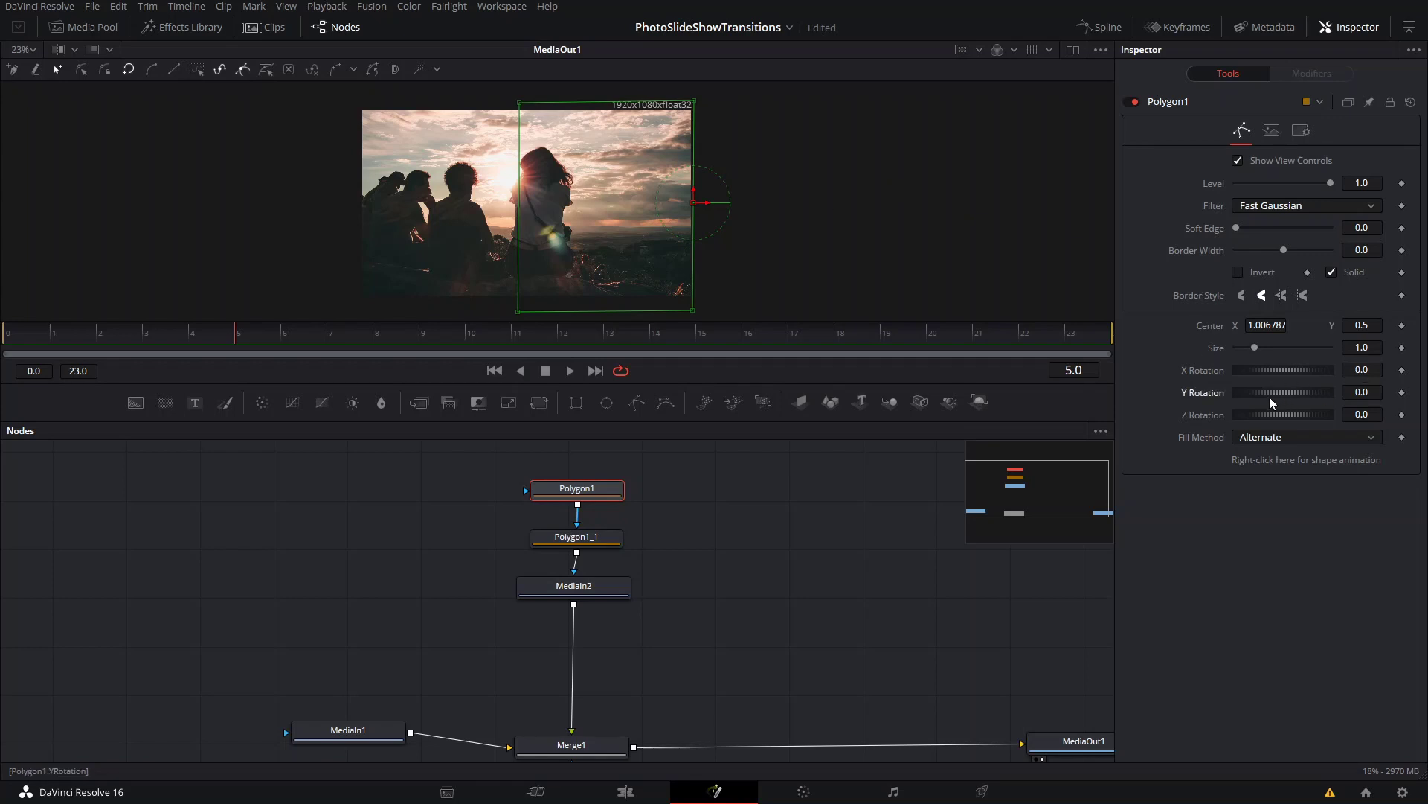
{"action": "mouse_move", "coordinate": [1274, 392]}
{"action": "left_mouse_down"}
{"action": "mouse_move", "coordinate": [1301, 390]}
{"action": "mouse_move", "coordinate": [1272, 391]}
{"action": "left_mouse_up"}
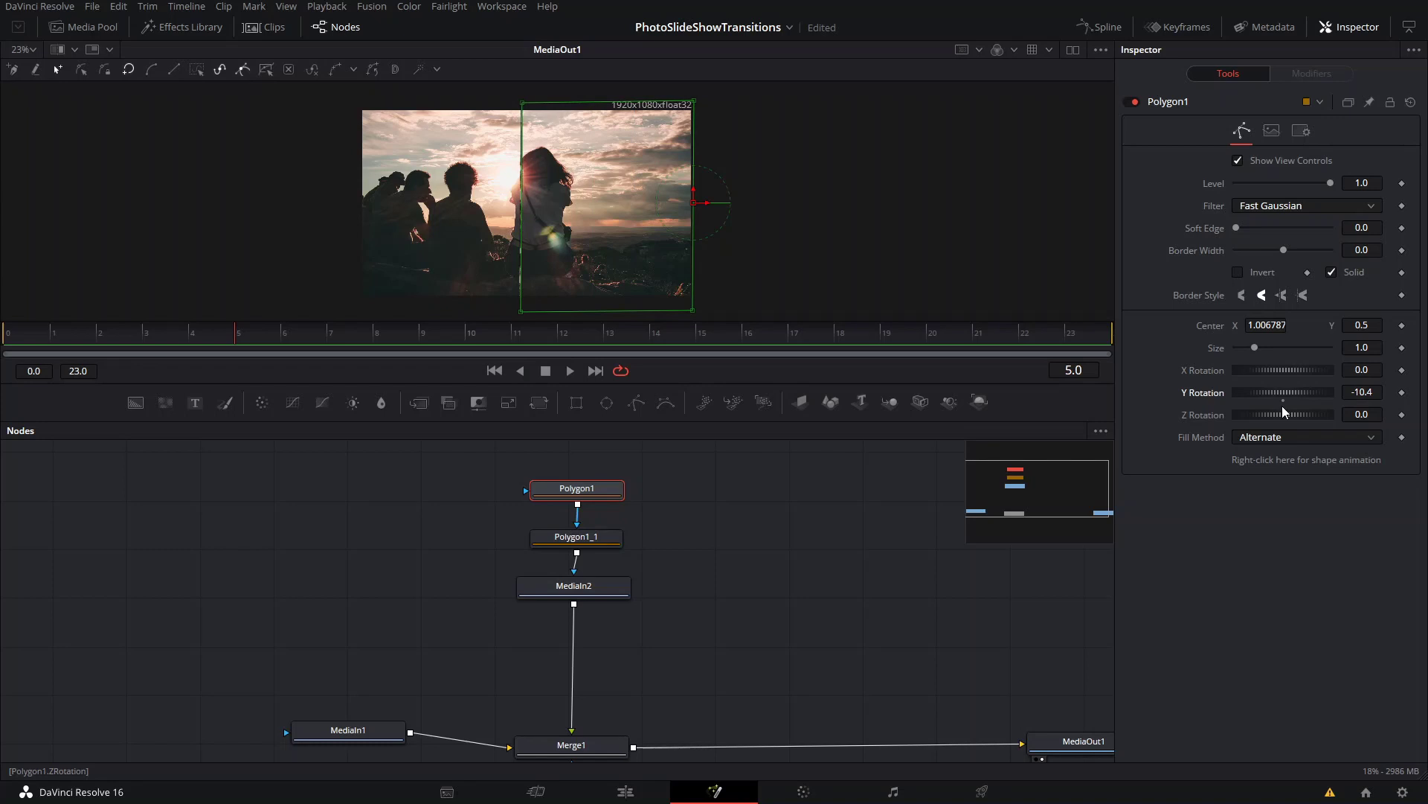
{"action": "double_click", "coordinate": [1283, 400]}
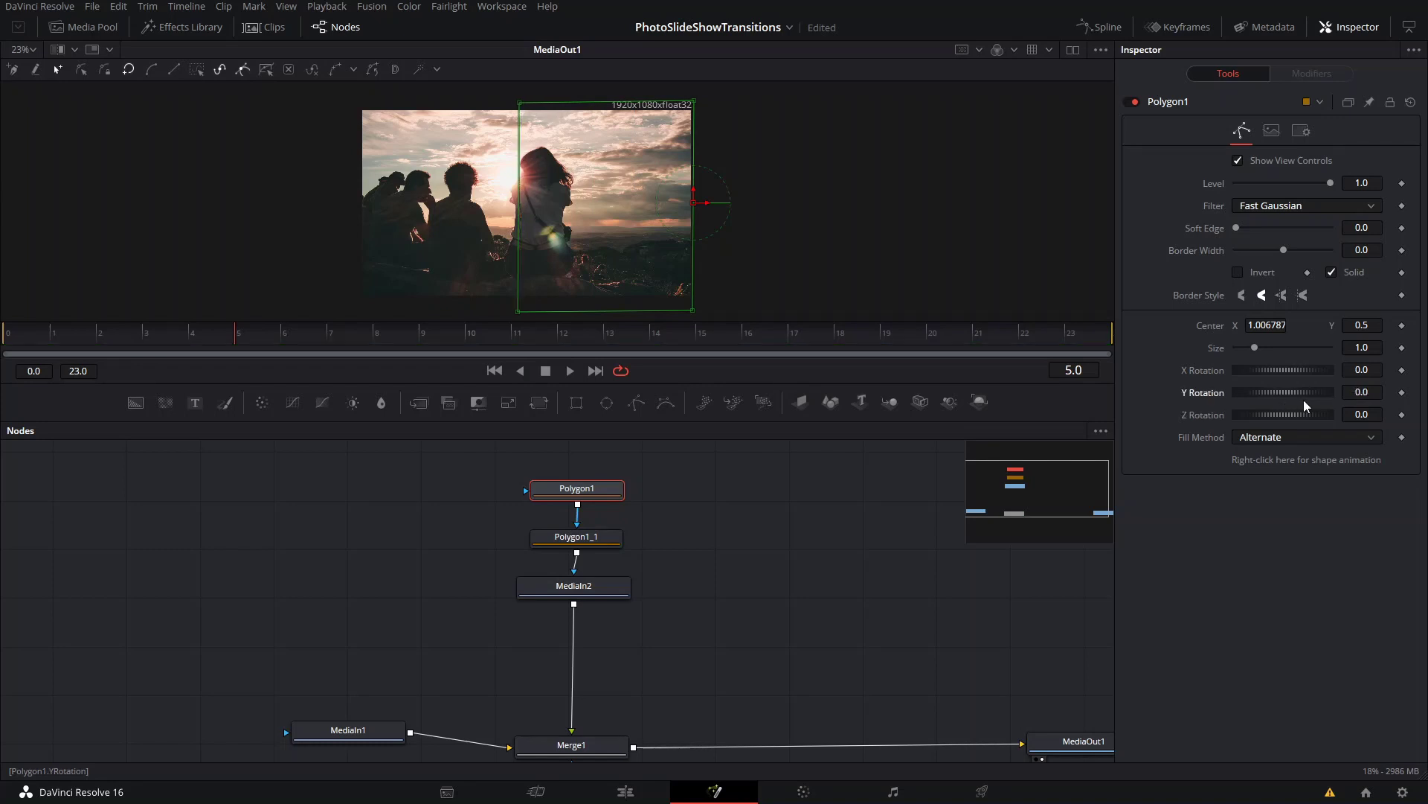
{"action": "left_click", "coordinate": [1402, 393]}
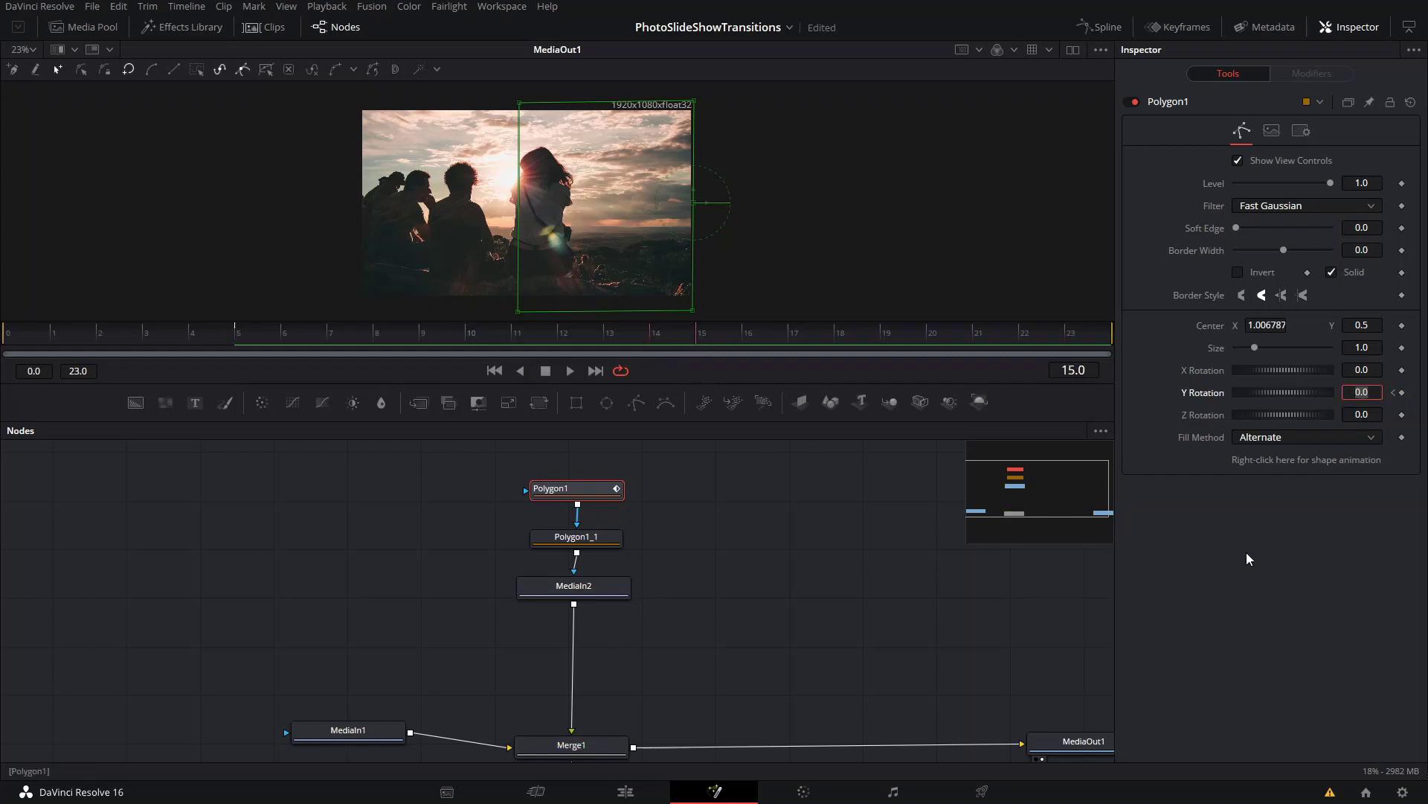
{"action": "type", "text": "90"}
{"action": "key", "text": "Return"}
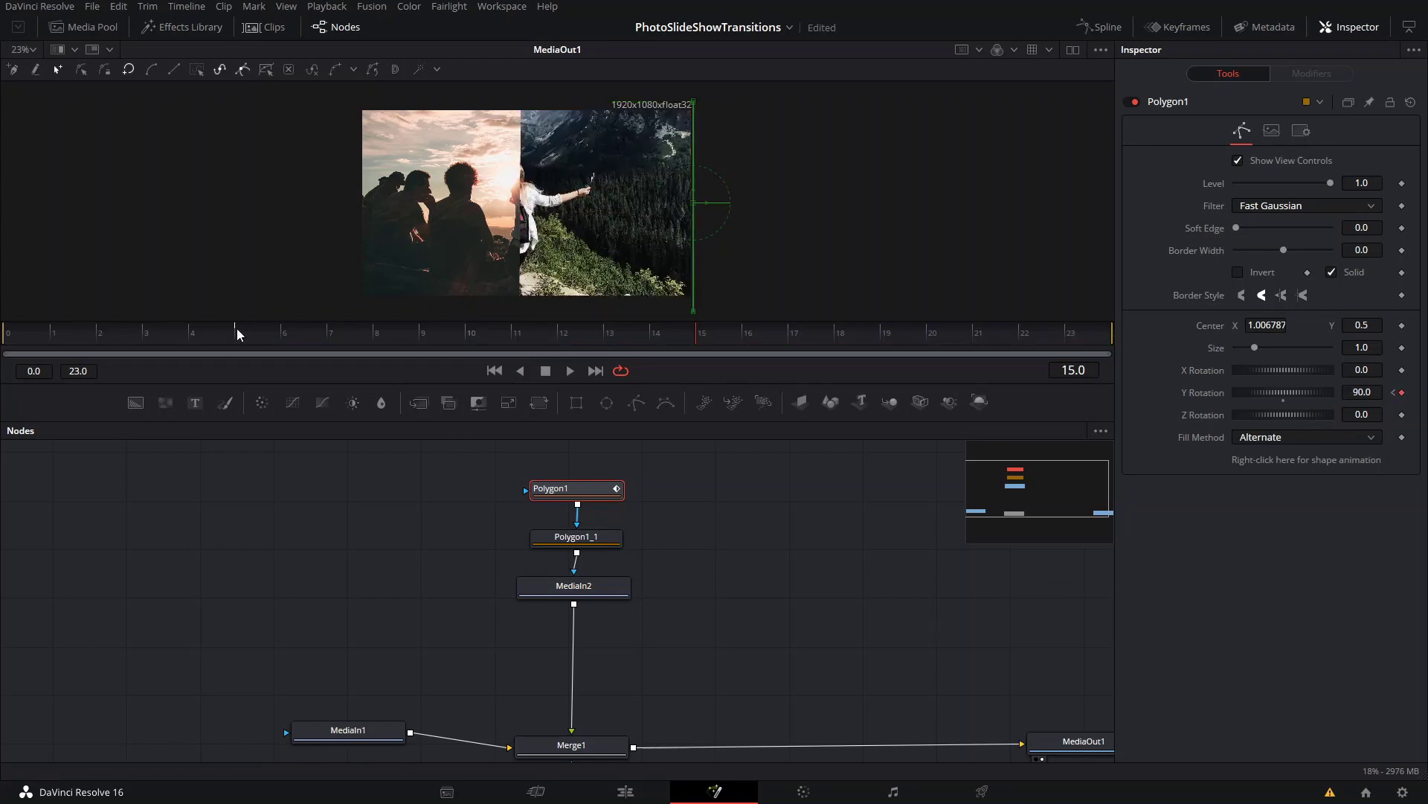
At frame 5, fine-tune the two lower corner points of Polygon1's mask just beneath the image's bottom edge.
{"action": "left_click", "coordinate": [245, 331]}
{"action": "mouse_move", "coordinate": [246, 332]}
{"action": "left_mouse_down"}
{"action": "mouse_move", "coordinate": [624, 350]}
{"action": "mouse_move", "coordinate": [701, 335]}
{"action": "mouse_move", "coordinate": [244, 349]}
{"action": "left_mouse_up"}
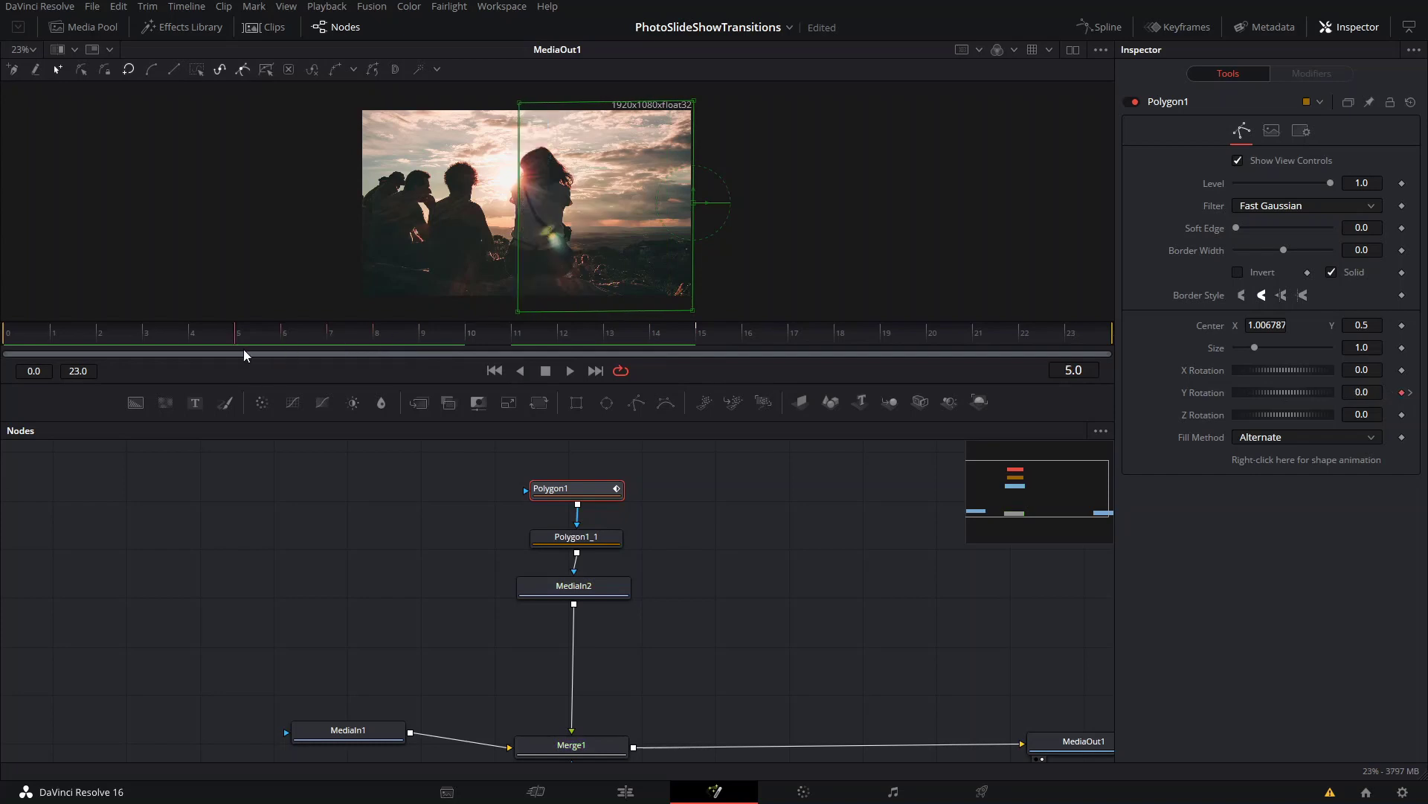
{"action": "left_click", "coordinate": [585, 537], "text": "ctrl"}
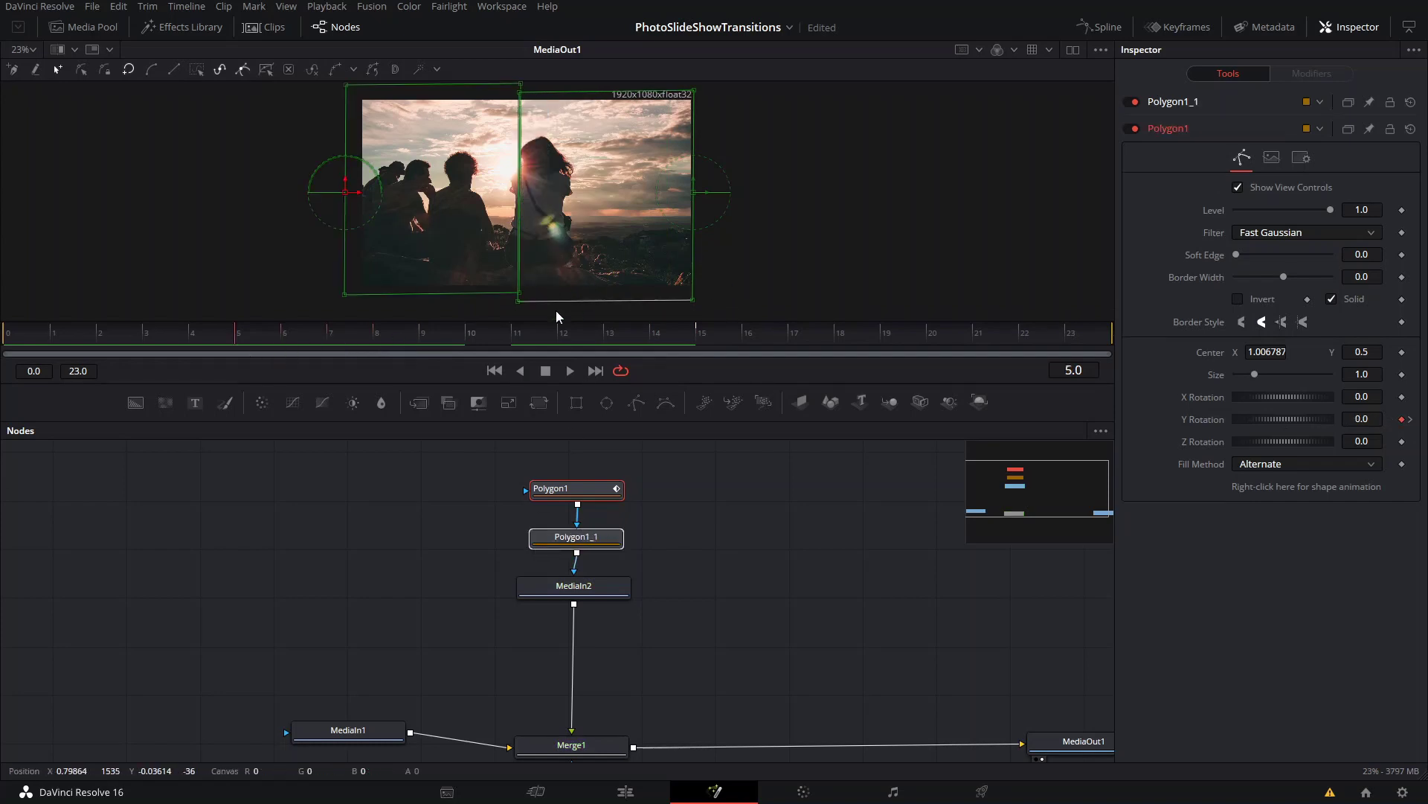
{"action": "left_click", "coordinate": [518, 297]}
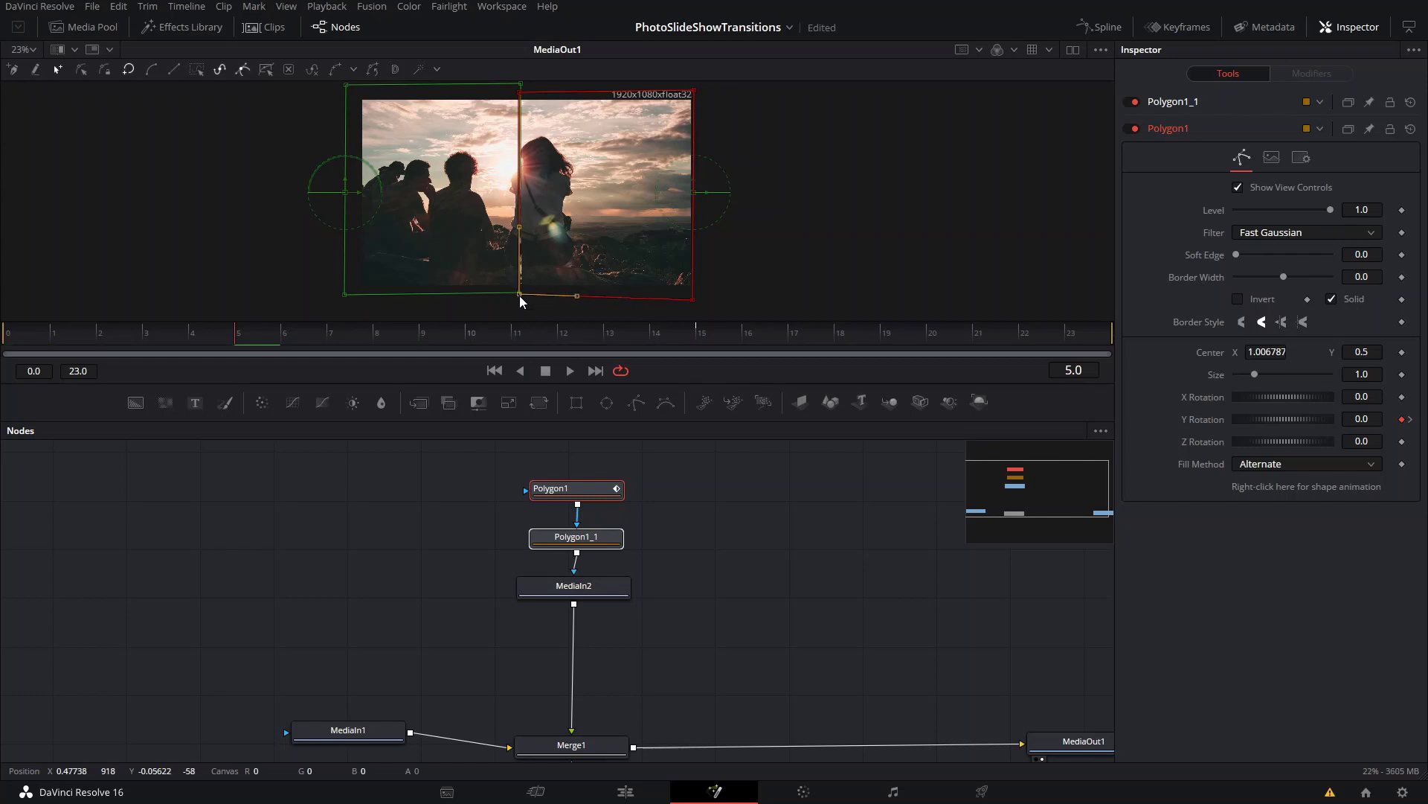
{"action": "left_click", "coordinate": [692, 301]}
{"action": "left_click_drag", "start_coordinate": [692, 300], "coordinate": [694, 298]}
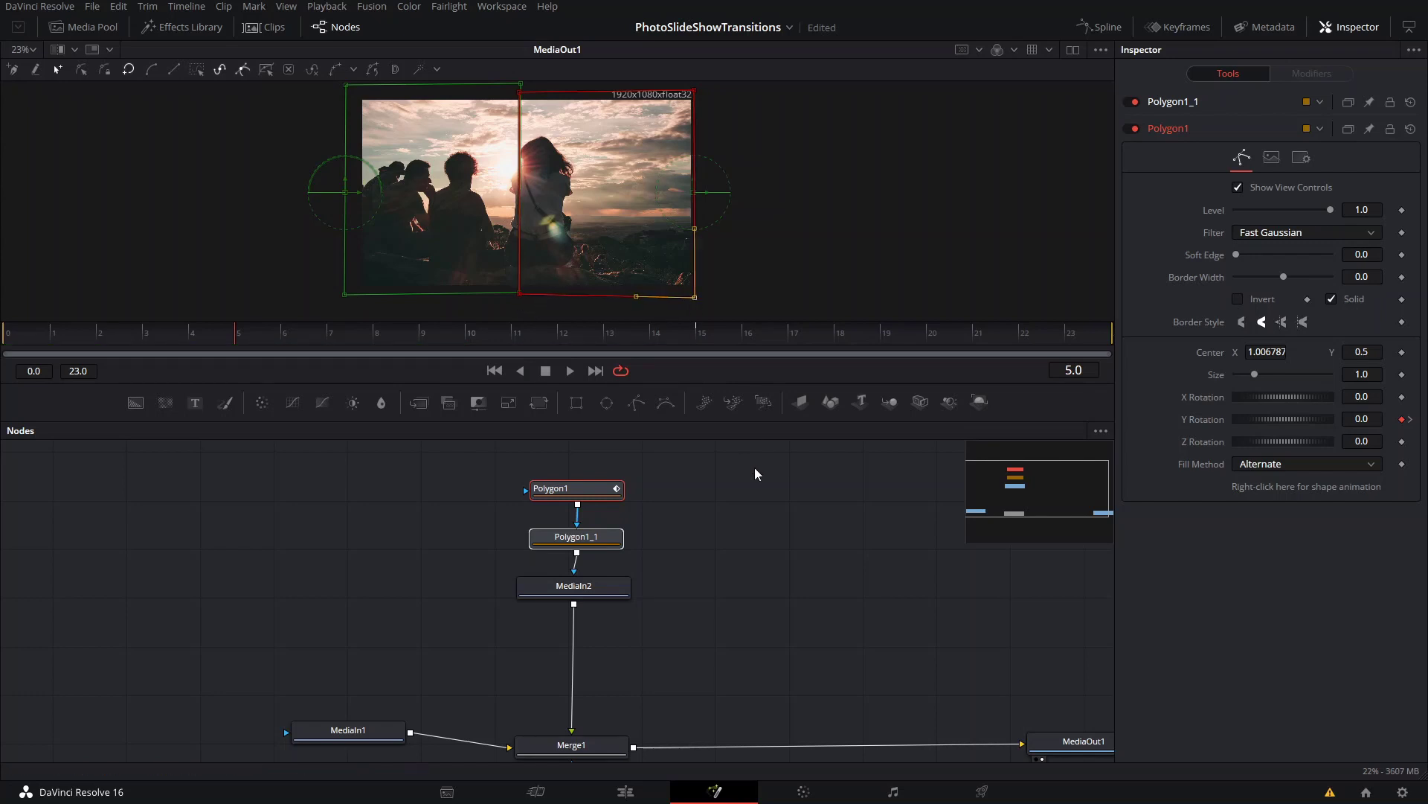
Animate Polygon1_1's Y Rotation from 0.0 at frame 5 to -90.0 at frame 15.
{"action": "left_click", "coordinate": [606, 525]}
{"action": "left_click", "coordinate": [606, 536]}
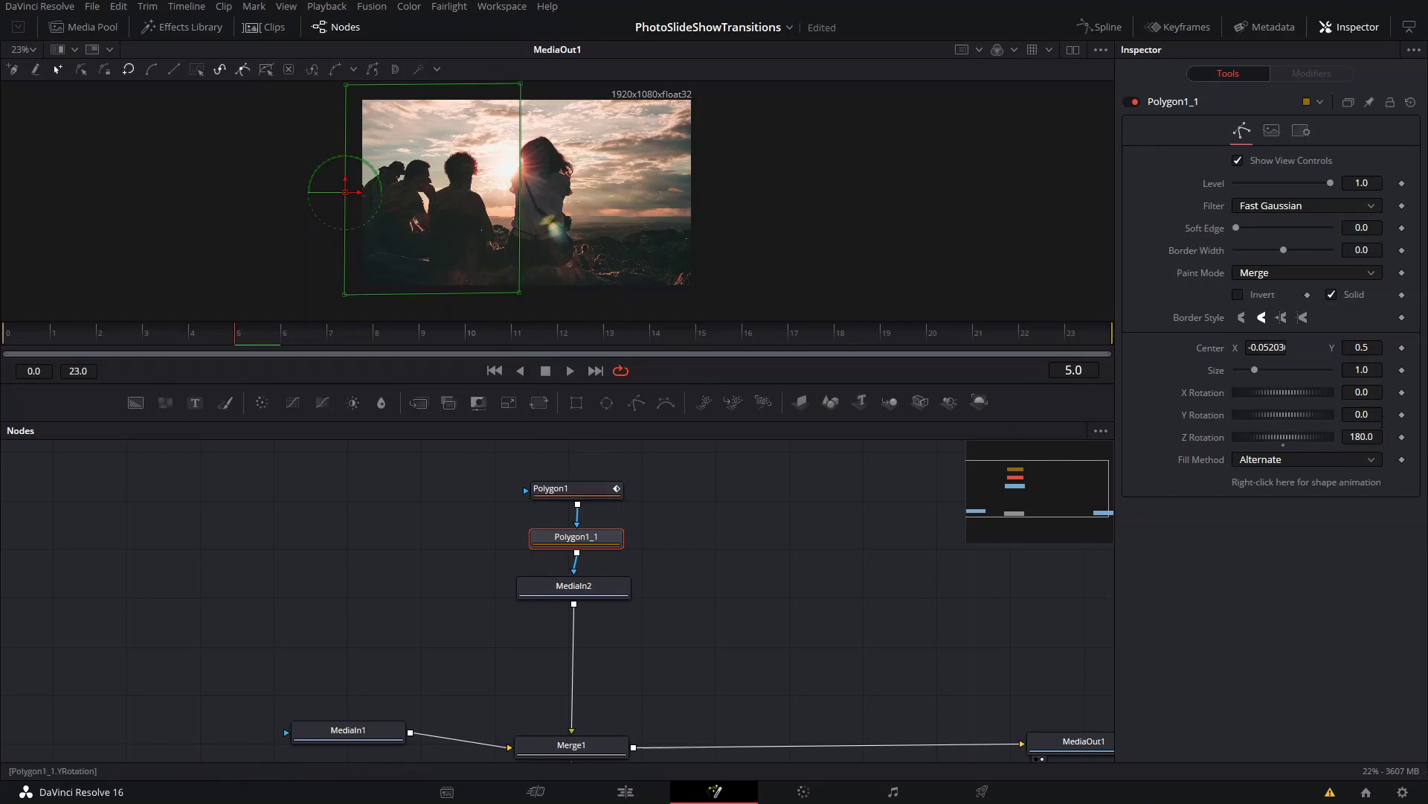
{"action": "left_click", "coordinate": [1403, 415]}
{"action": "left_click", "coordinate": [697, 337]}
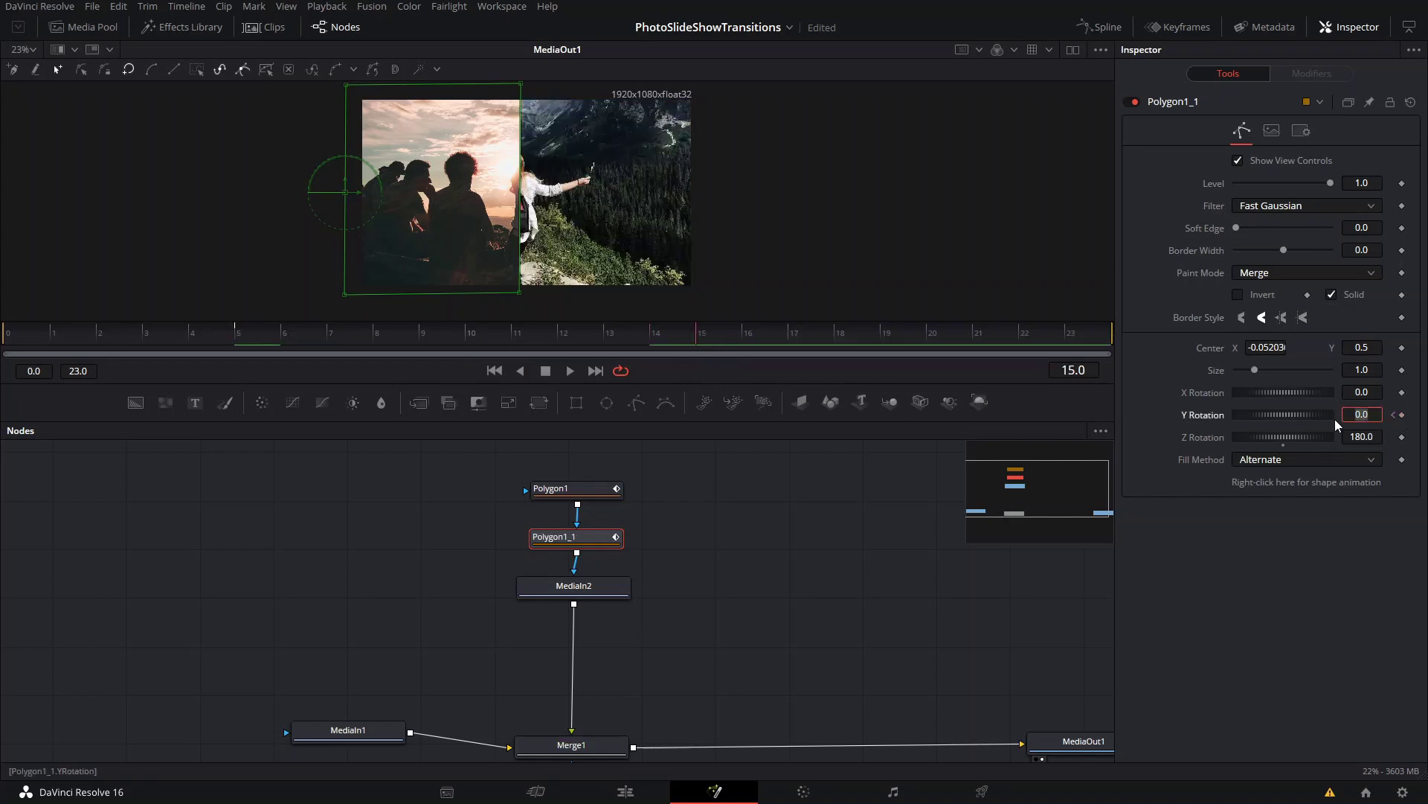
{"action": "type", "text": "-90"}
{"action": "key", "text": "Return"}
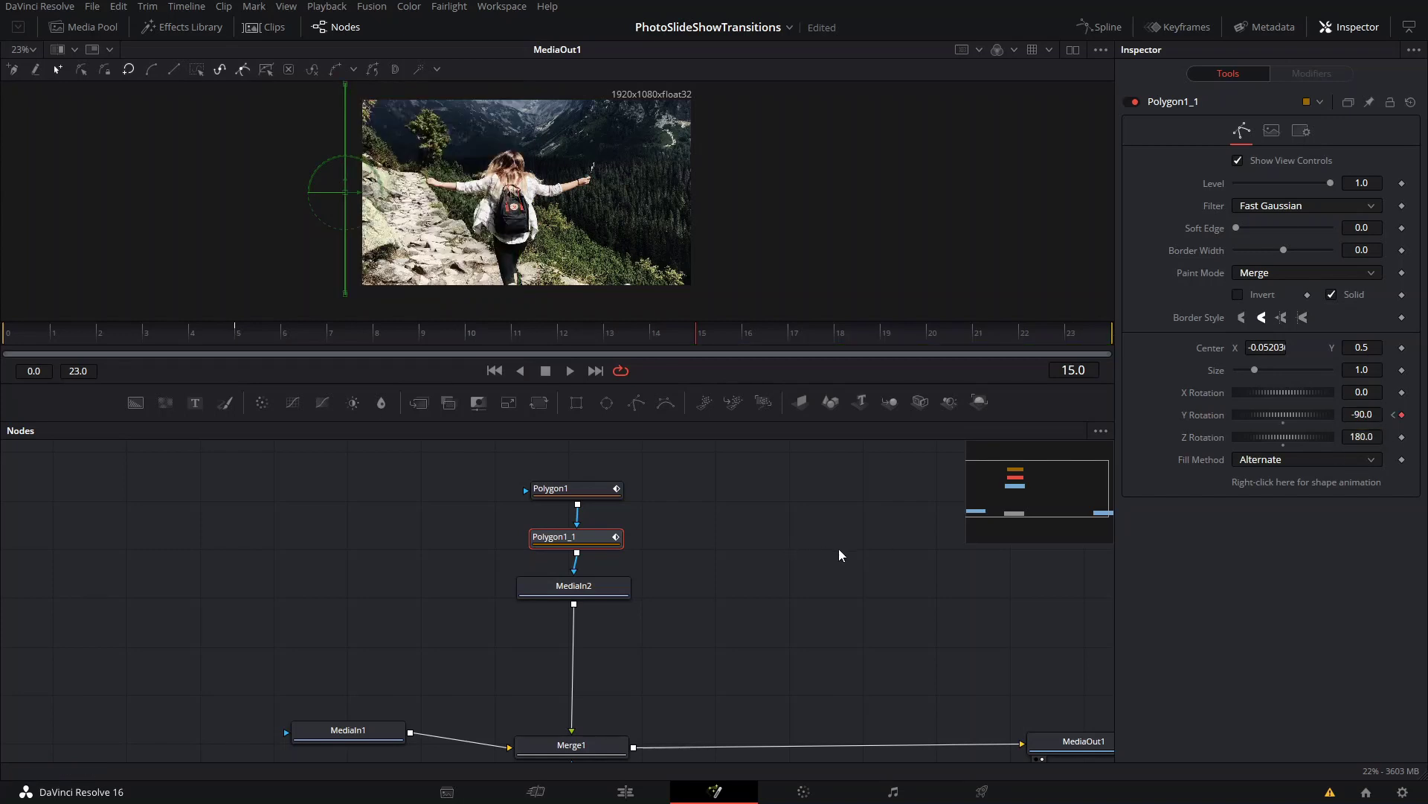
Enable polyline shape animation at frame 8 for both Polygon1_1 and Polygon1.
{"action": "left_click_drag", "start_coordinate": [245, 355], "coordinate": [414, 337]}
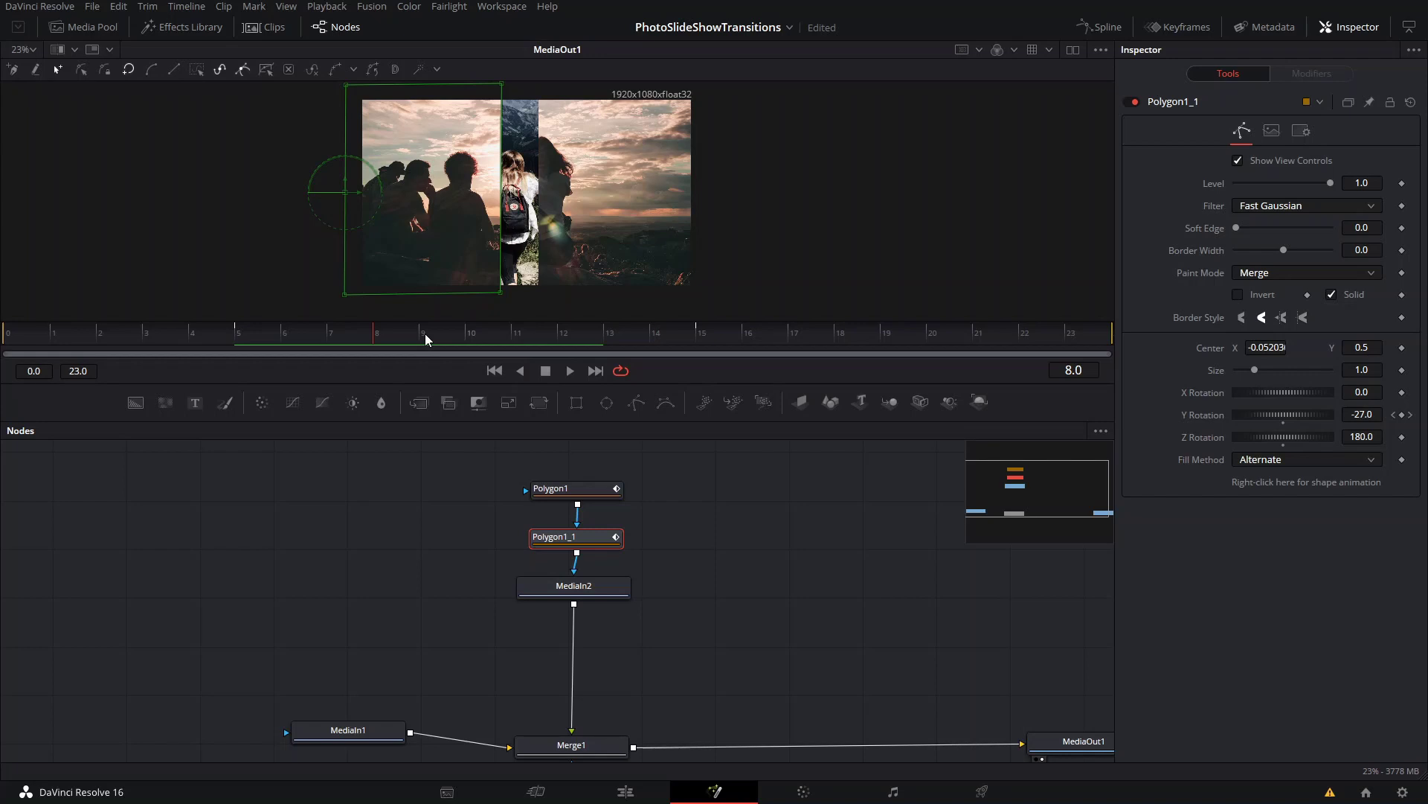
{"action": "right_click", "coordinate": [373, 339]}
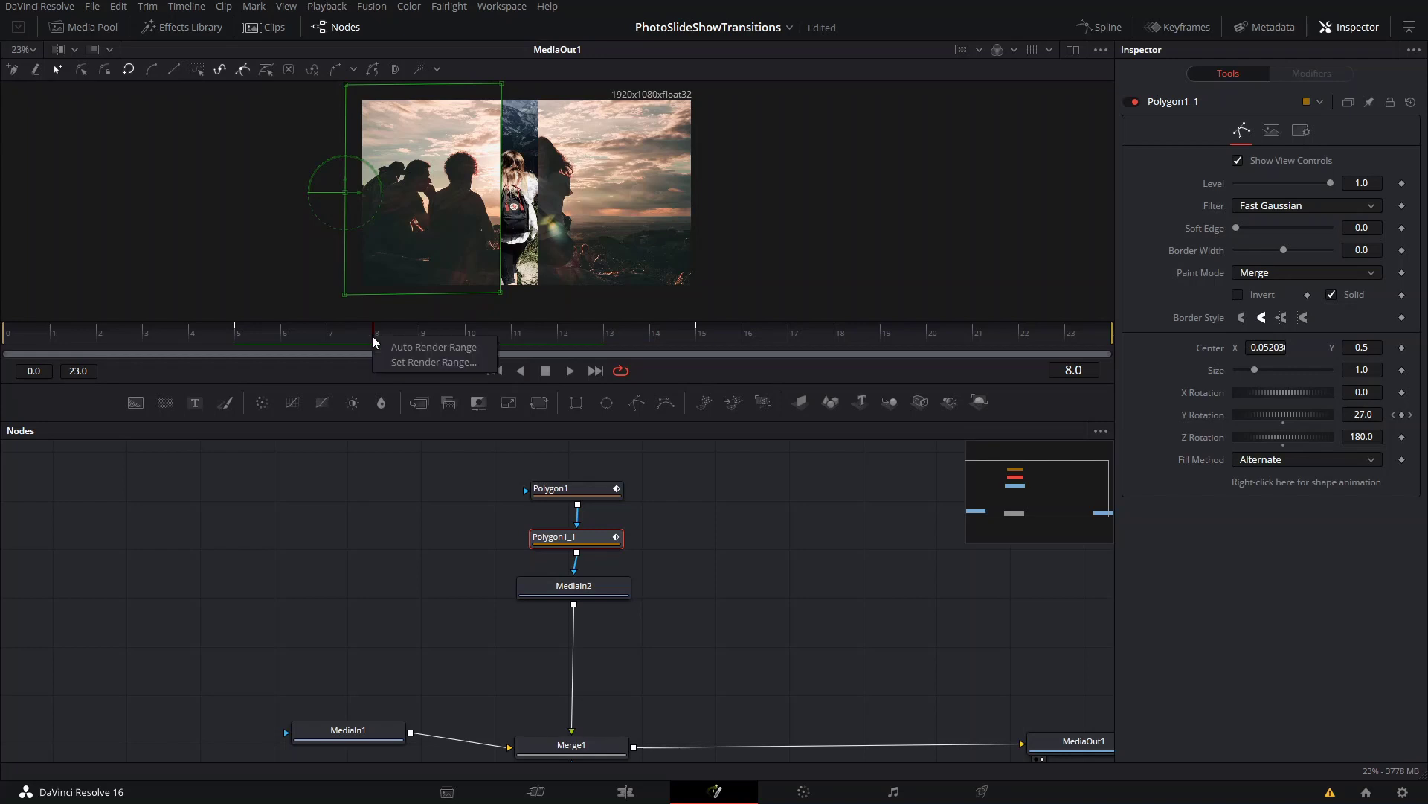
{"action": "left_click", "coordinate": [666, 549]}
{"action": "left_click", "coordinate": [565, 536]}
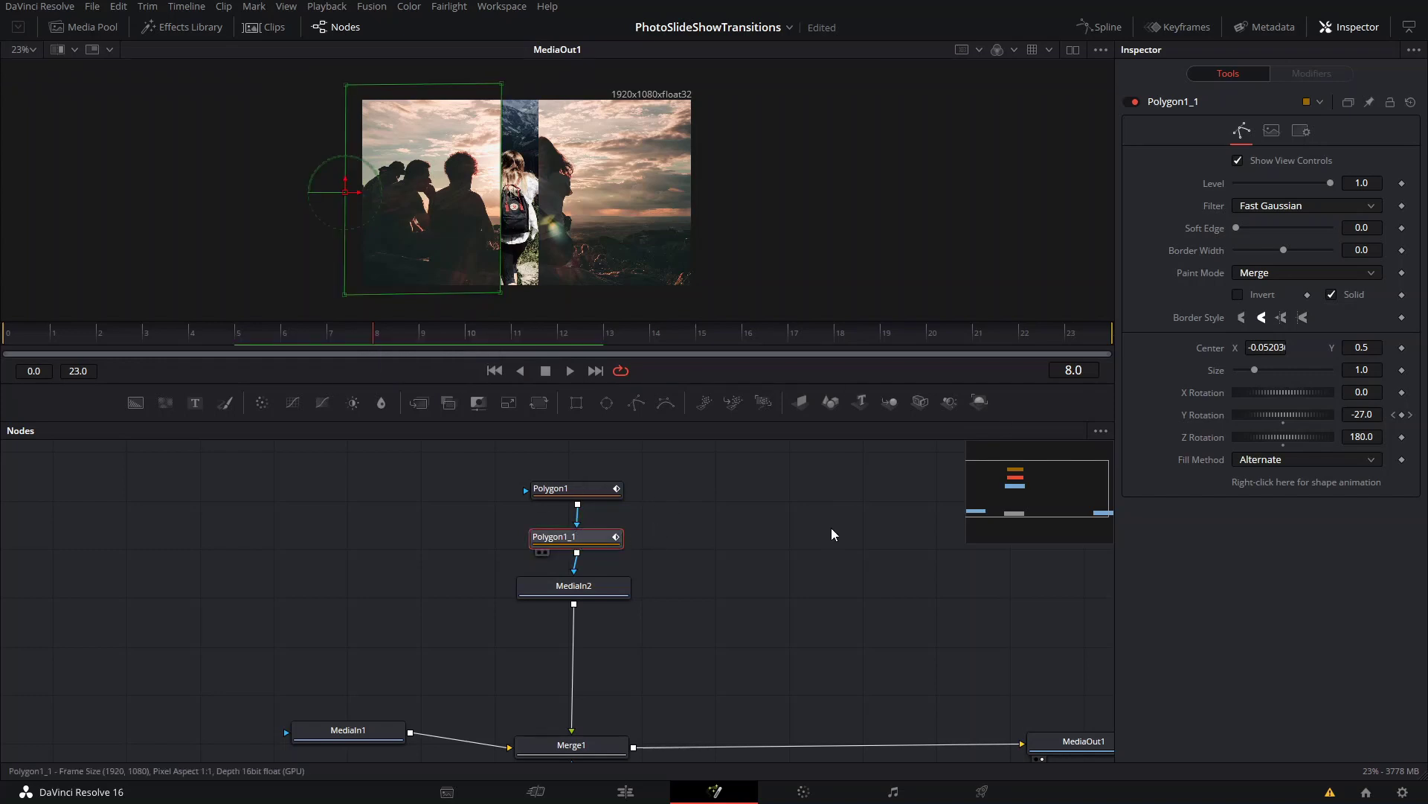
{"action": "right_click", "coordinate": [1292, 485]}
{"action": "left_click", "coordinate": [1329, 516]}
{"action": "left_click", "coordinate": [566, 488]}
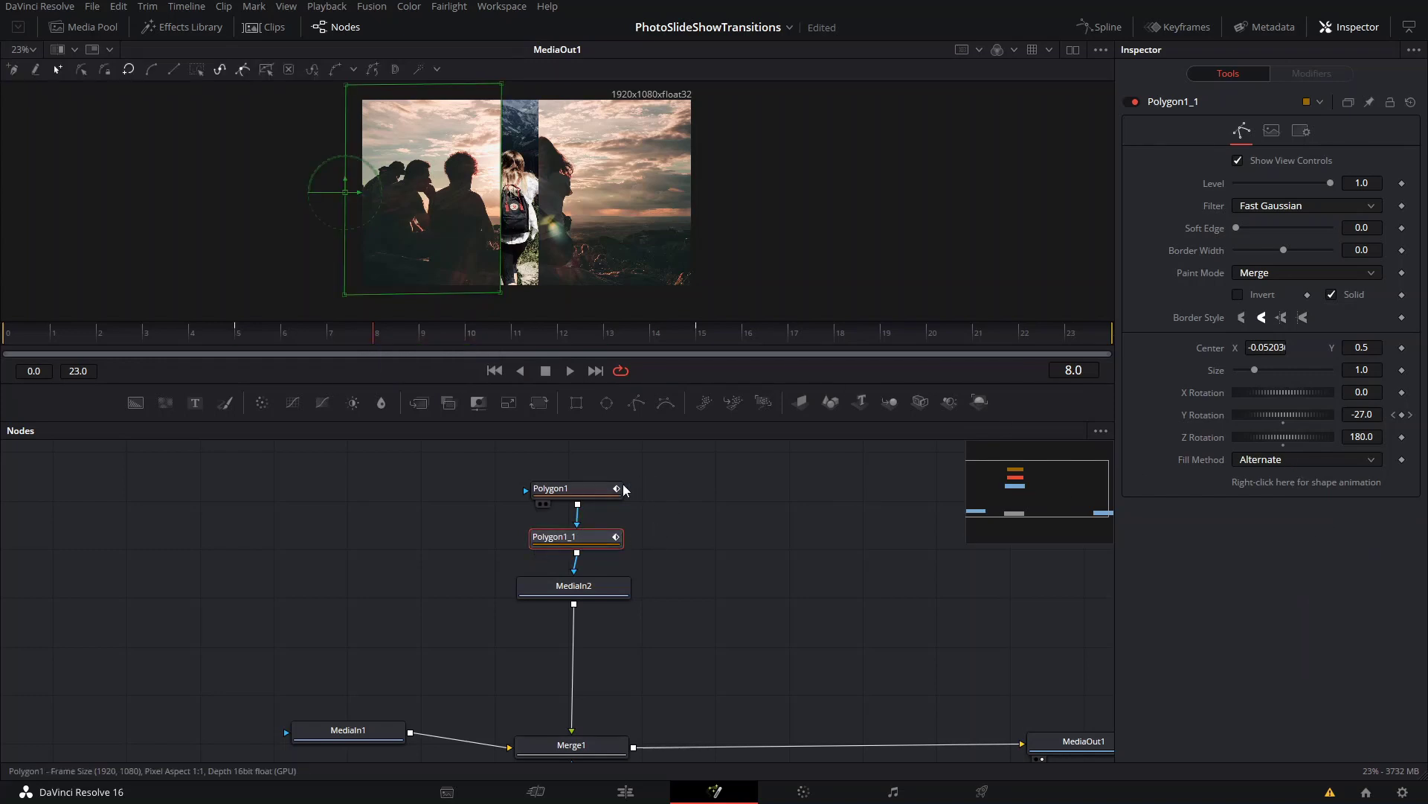
{"action": "right_click", "coordinate": [1235, 462]}
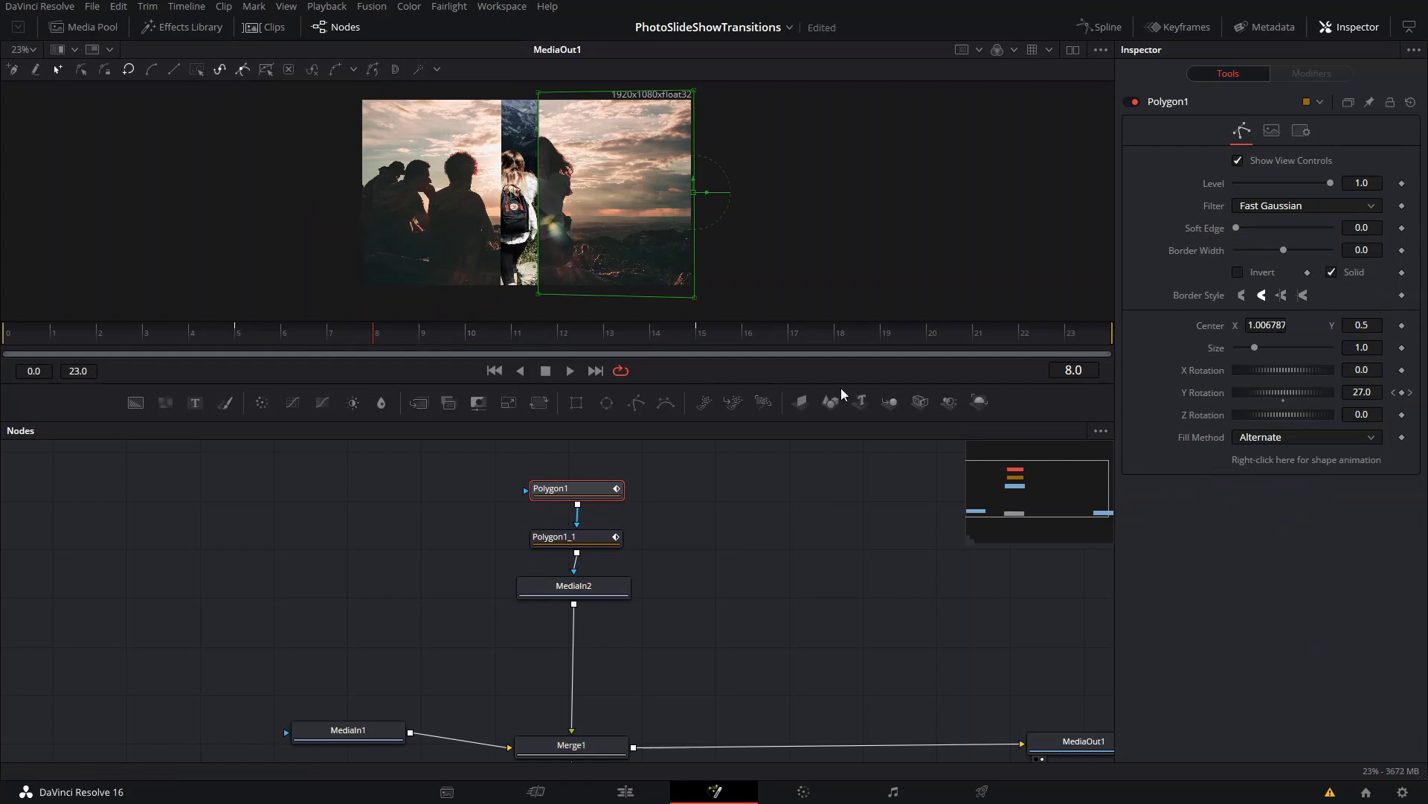
{"action": "left_click", "coordinate": [1259, 510]}
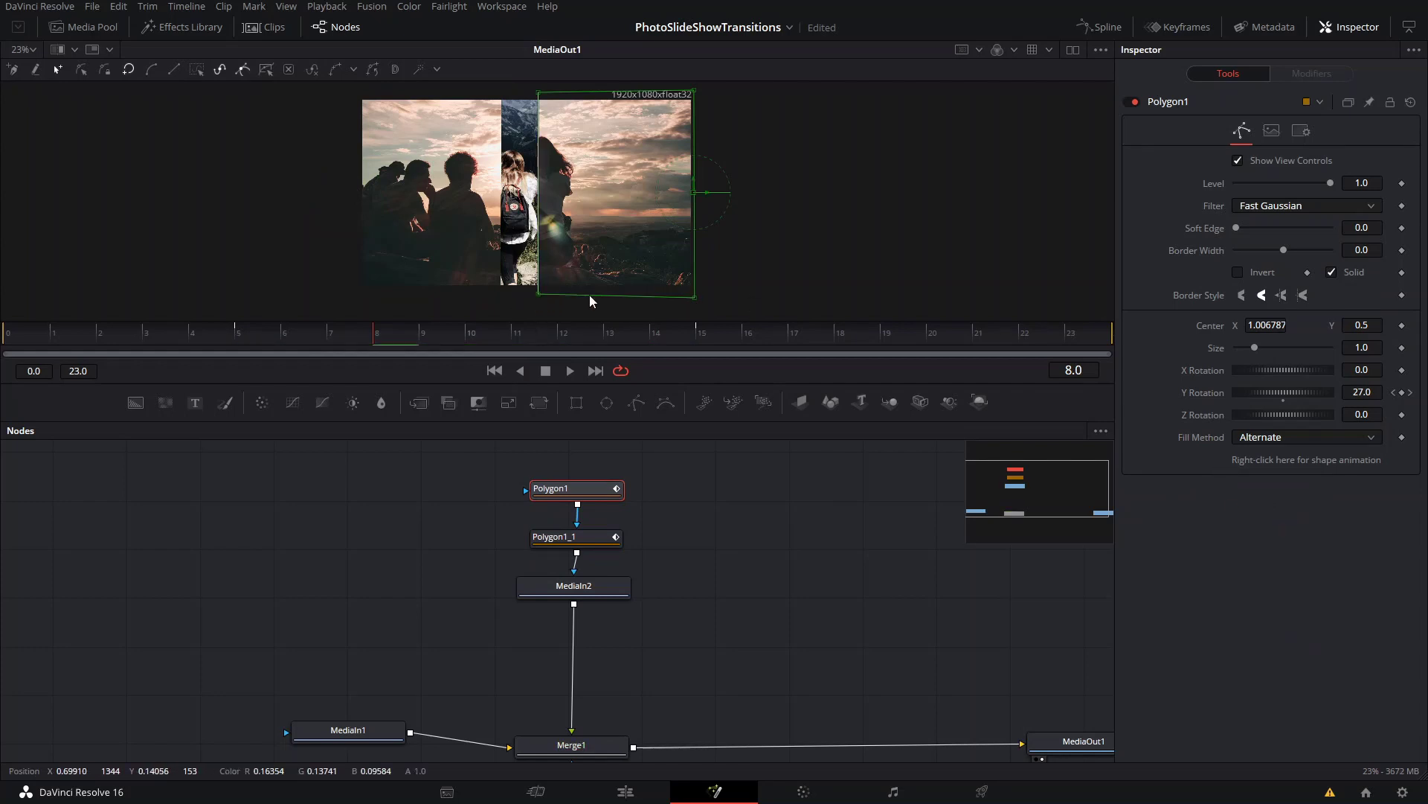
At frame 12, raise the lower inner corner point of both polygon masks so their bottom edges slant, and play back the animation.
{"action": "mouse_move", "coordinate": [561, 338]}
{"action": "left_mouse_down"}
{"action": "mouse_move", "coordinate": [605, 341]}
{"action": "mouse_move", "coordinate": [570, 330]}
{"action": "left_mouse_up"}
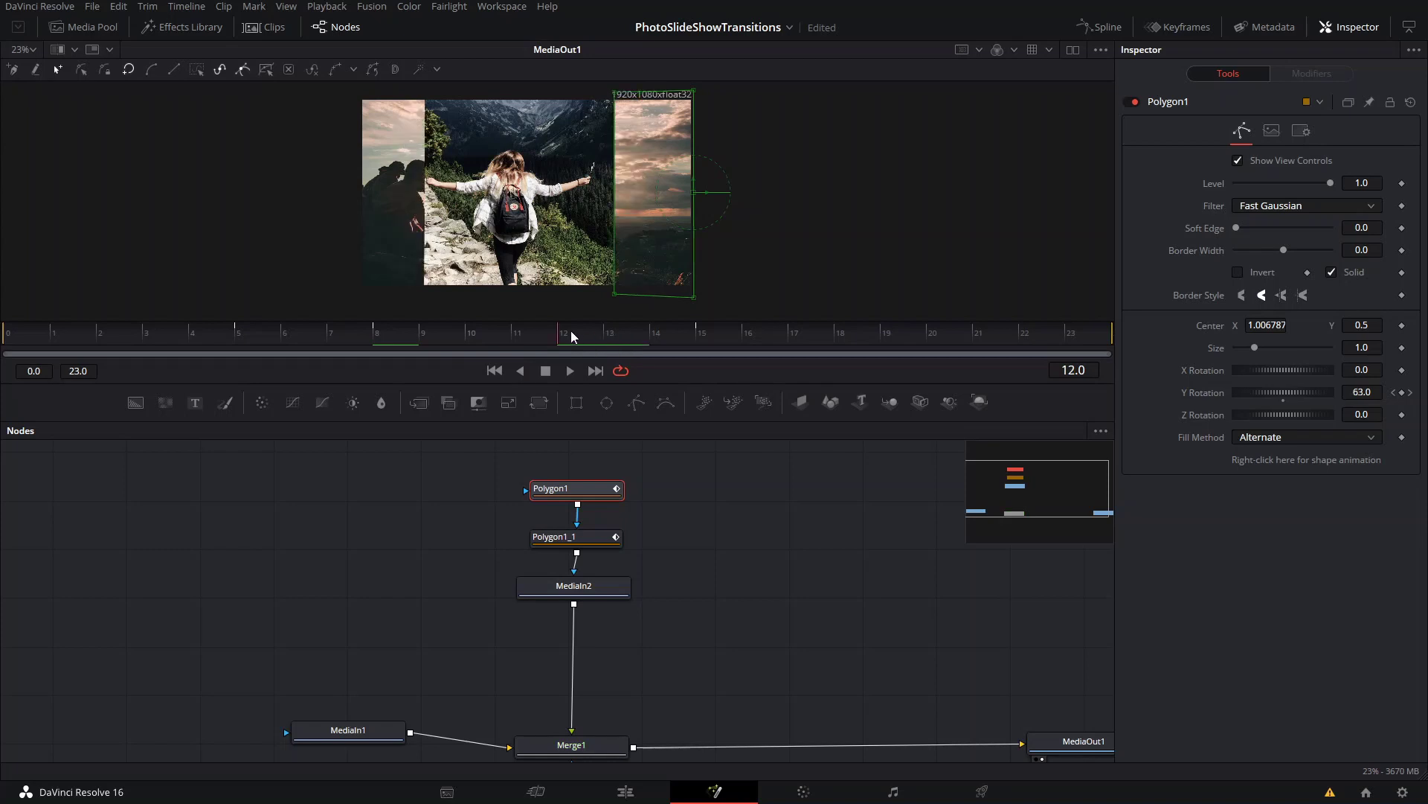
{"action": "left_click", "coordinate": [614, 276]}
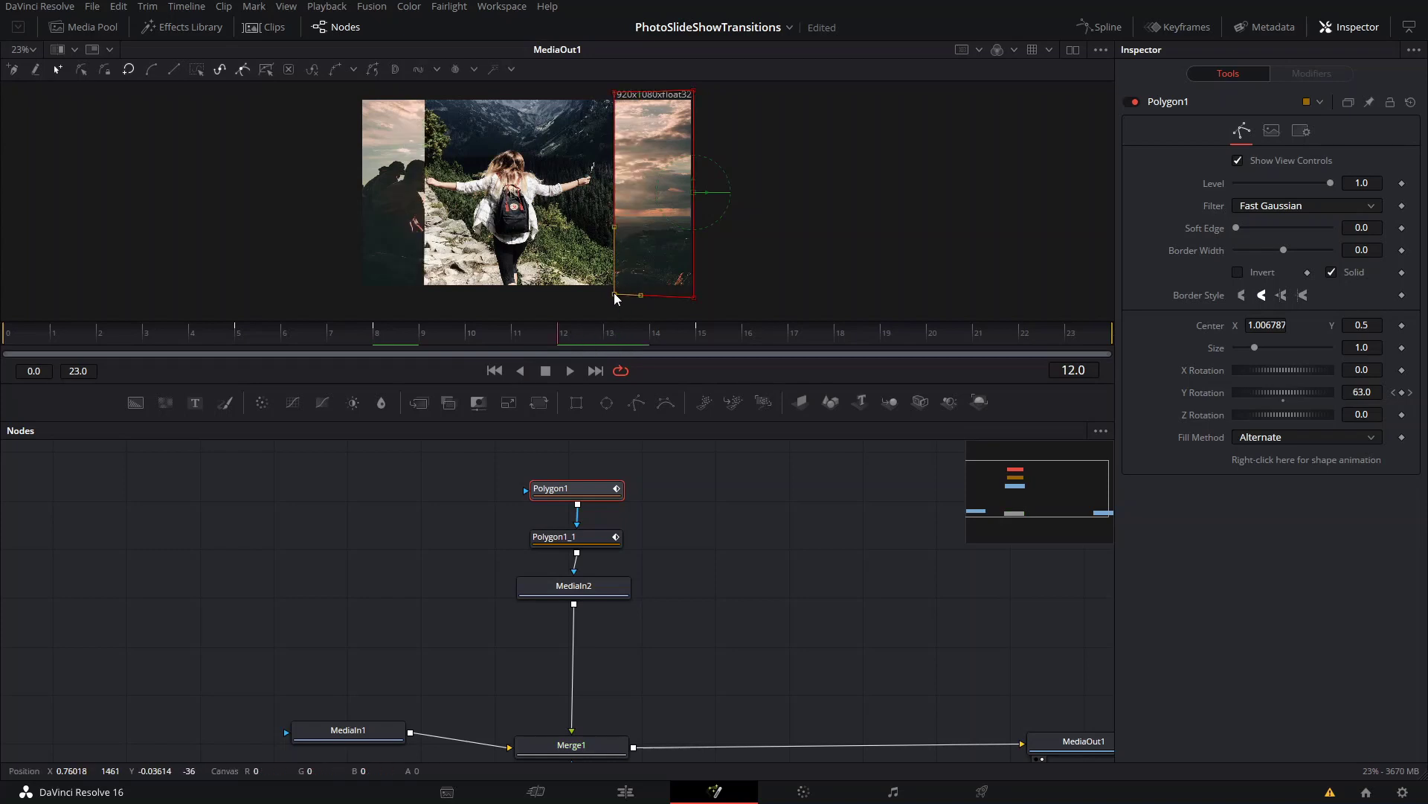
{"action": "left_click_drag", "start_coordinate": [614, 294], "coordinate": [612, 254]}
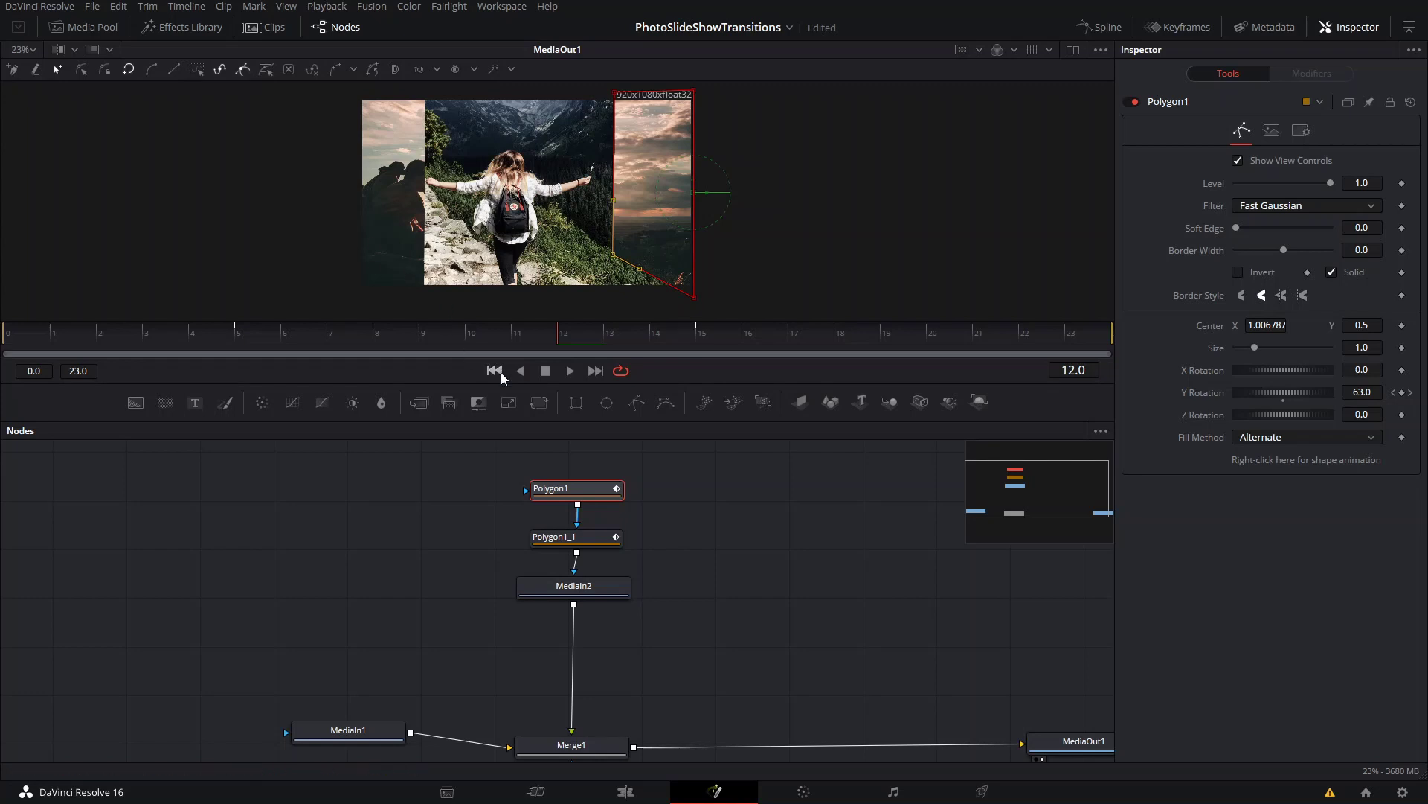
{"action": "left_click", "coordinate": [587, 527]}
{"action": "left_click", "coordinate": [586, 533]}
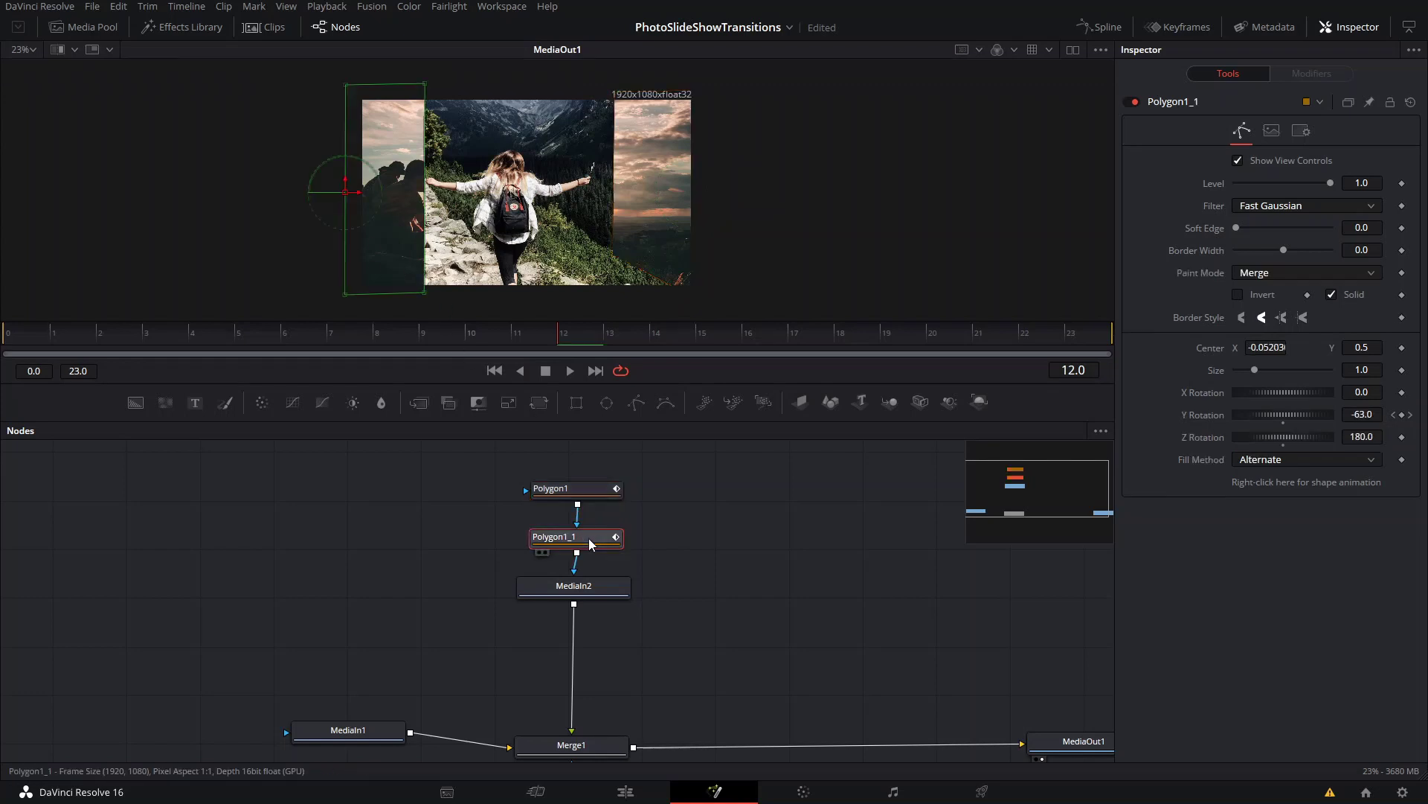
{"action": "left_click_drag", "start_coordinate": [423, 295], "coordinate": [429, 260]}
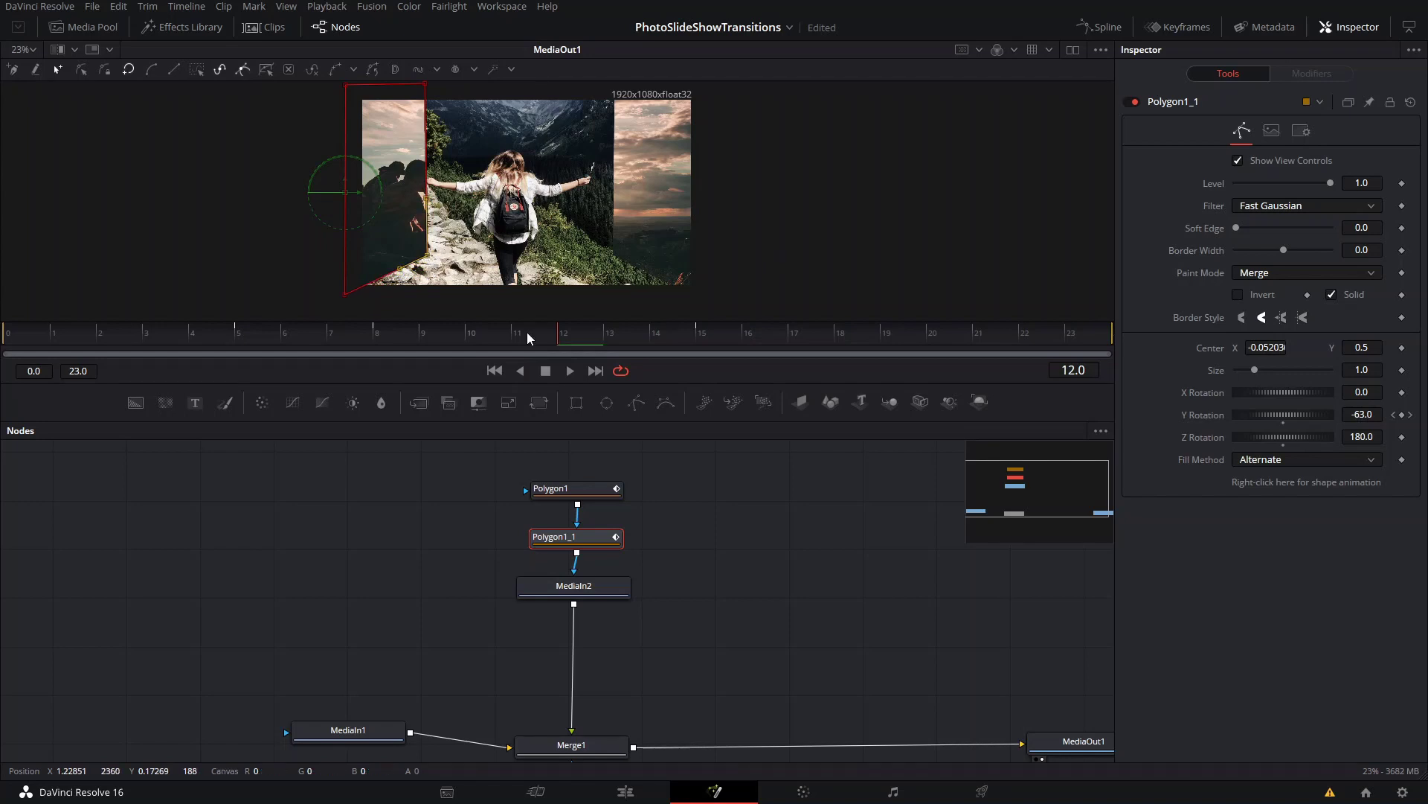
{"action": "left_click", "coordinate": [714, 602]}
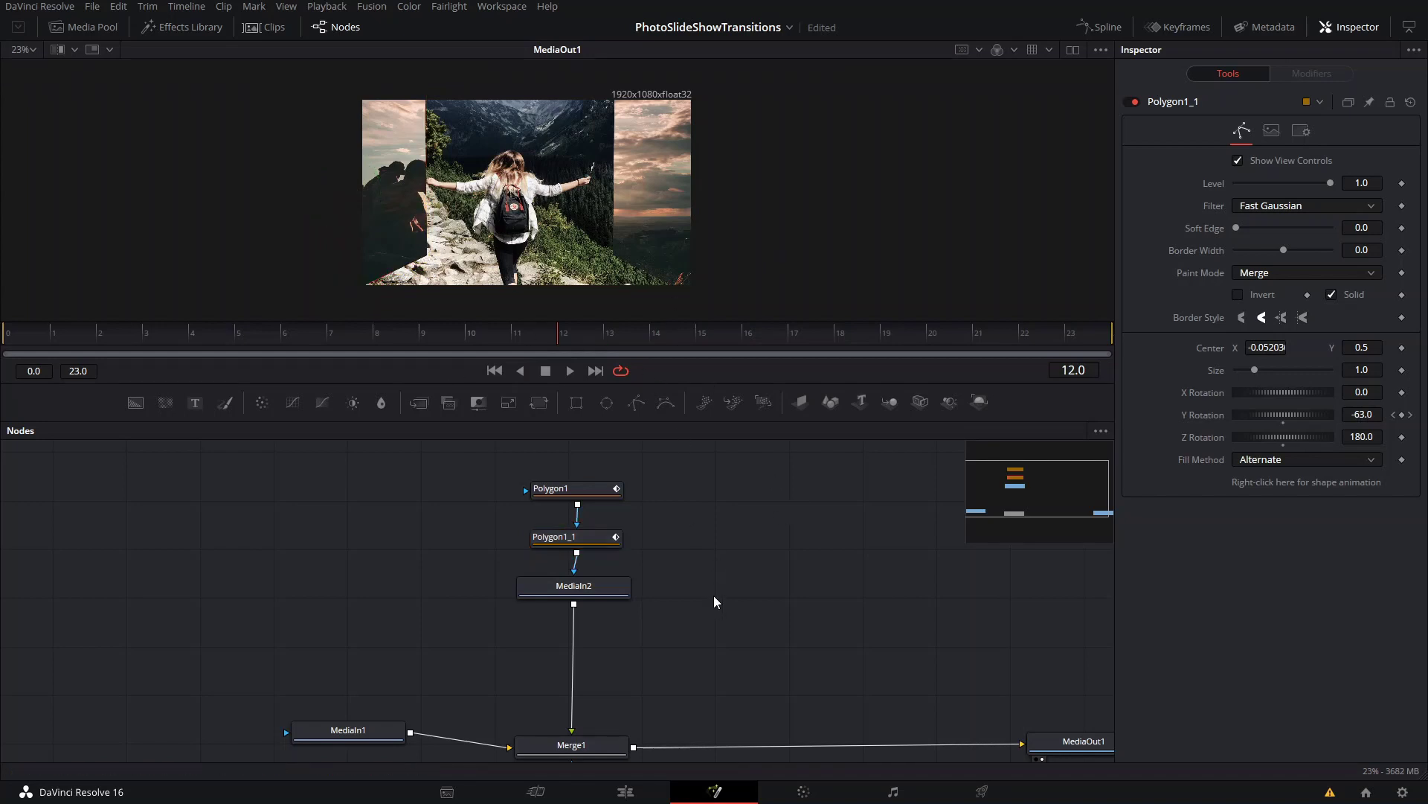
{"action": "key", "text": "space"}
{"action": "key", "text": "space"}
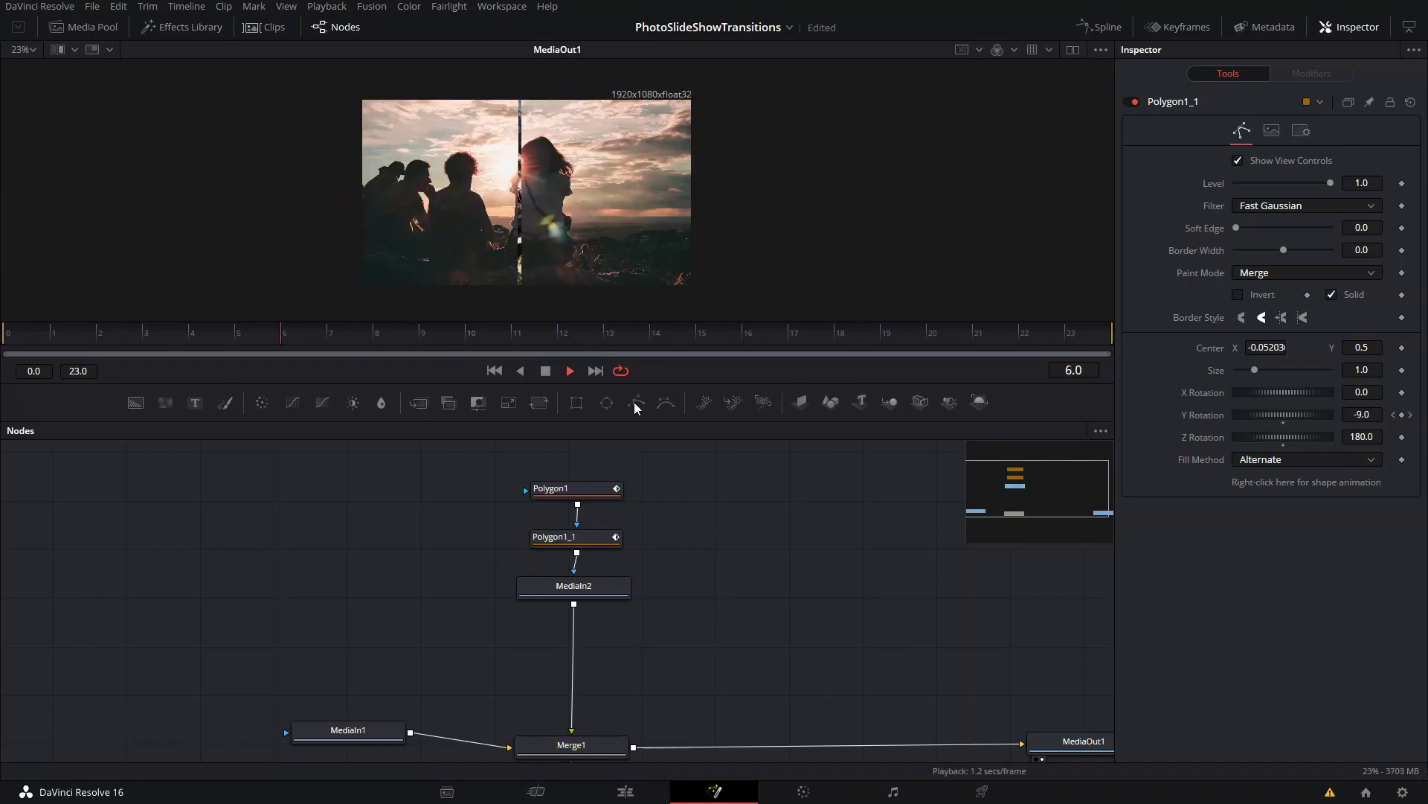
Add a Drop Shadow after MediaIn2 with Shadow Strength 0.772 and preview the transition.
{"action": "left_click", "coordinate": [253, 345]}
{"action": "left_click", "coordinate": [370, 340]}
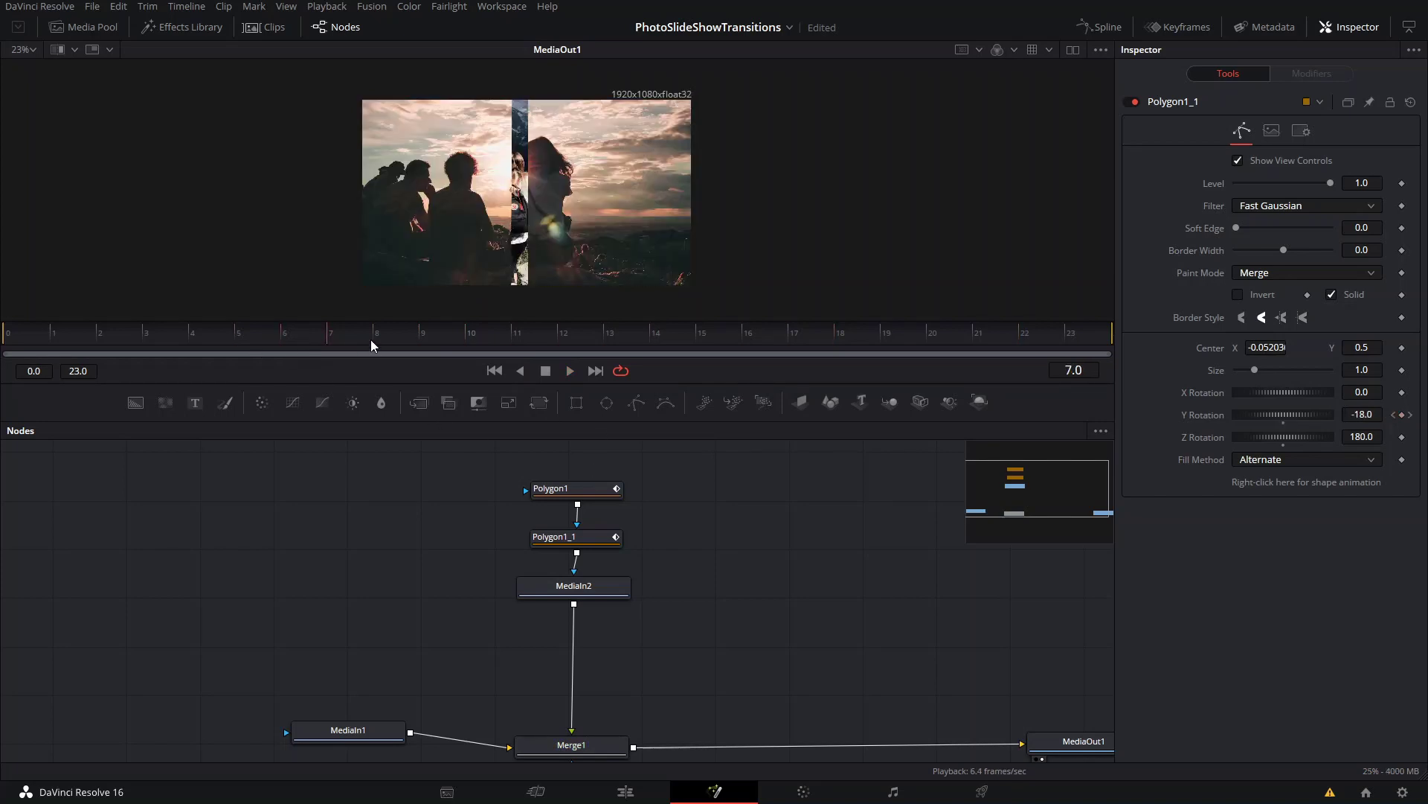
{"action": "left_click_drag", "start_coordinate": [370, 339], "coordinate": [493, 343]}
{"action": "left_click", "coordinate": [570, 594]}
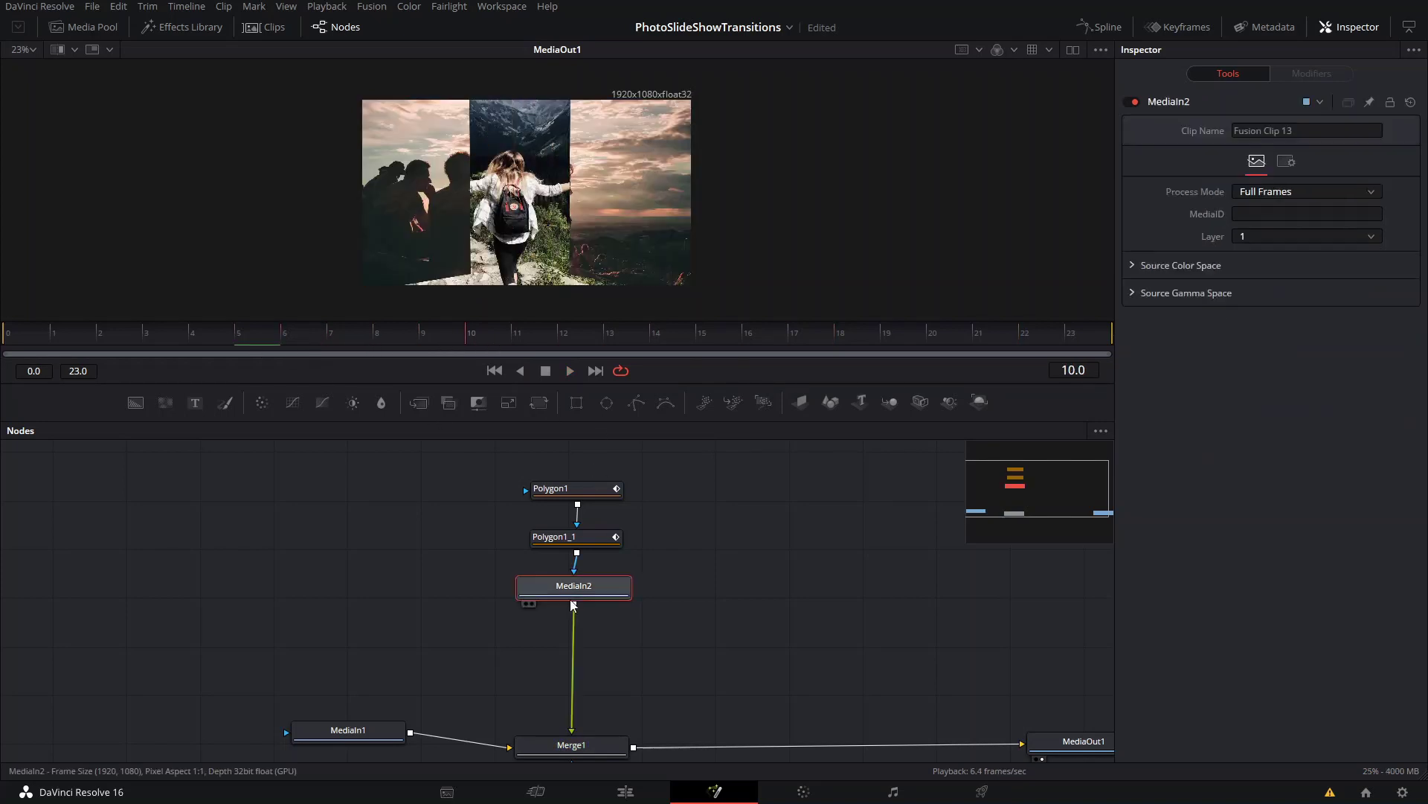
{"action": "key", "text": "shift+space"}
{"action": "type", "text": "shad"}
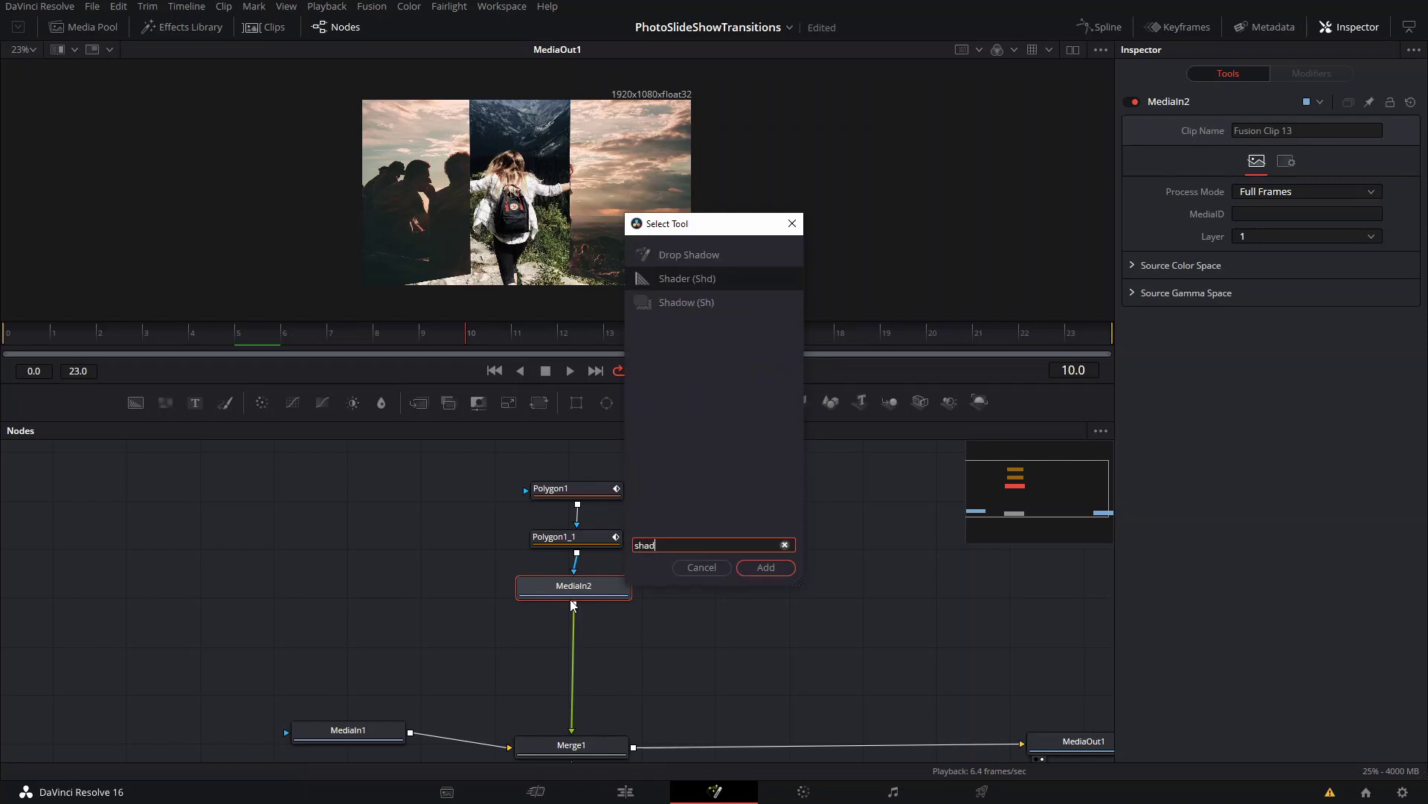
{"action": "key", "text": "Return"}
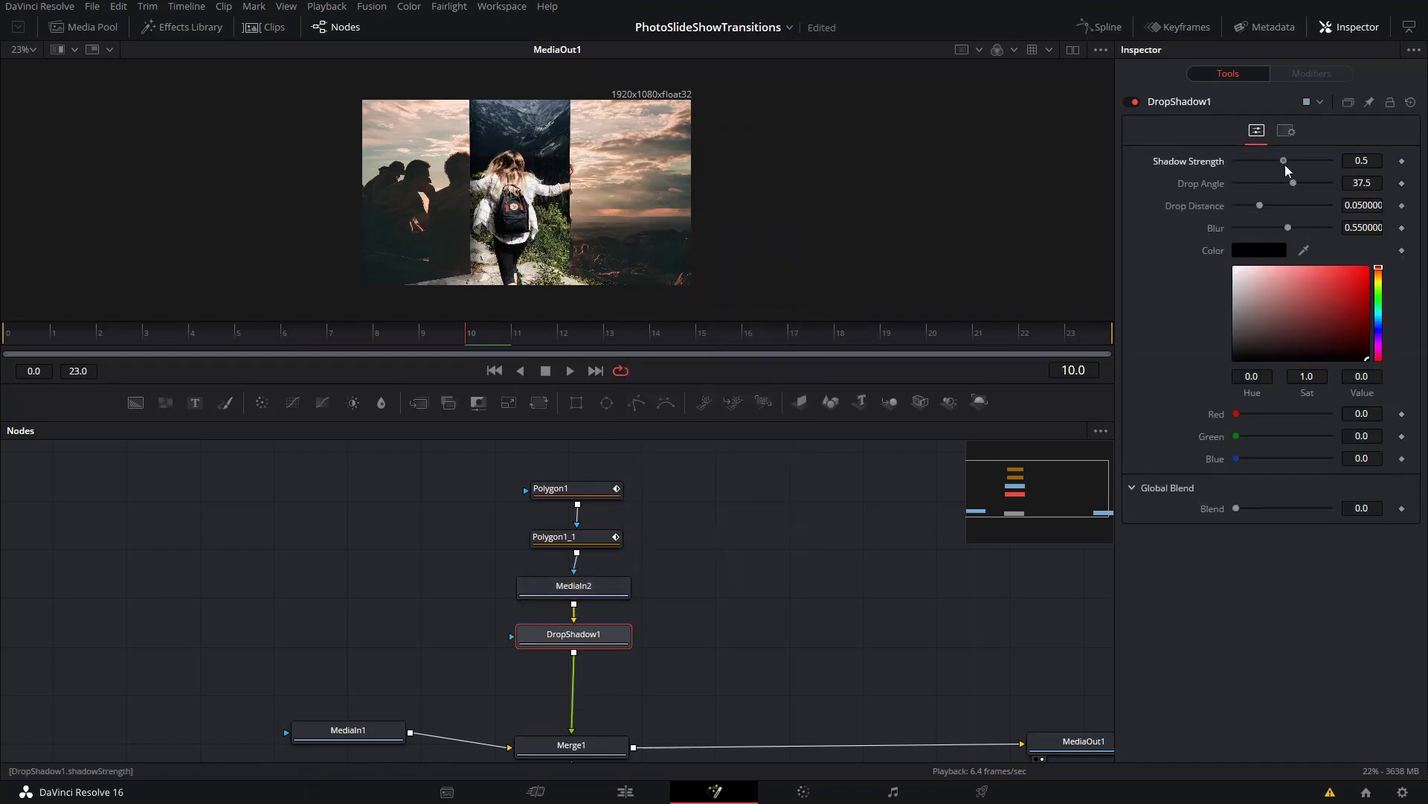
{"action": "left_click_drag", "start_coordinate": [1285, 166], "coordinate": [1314, 171]}
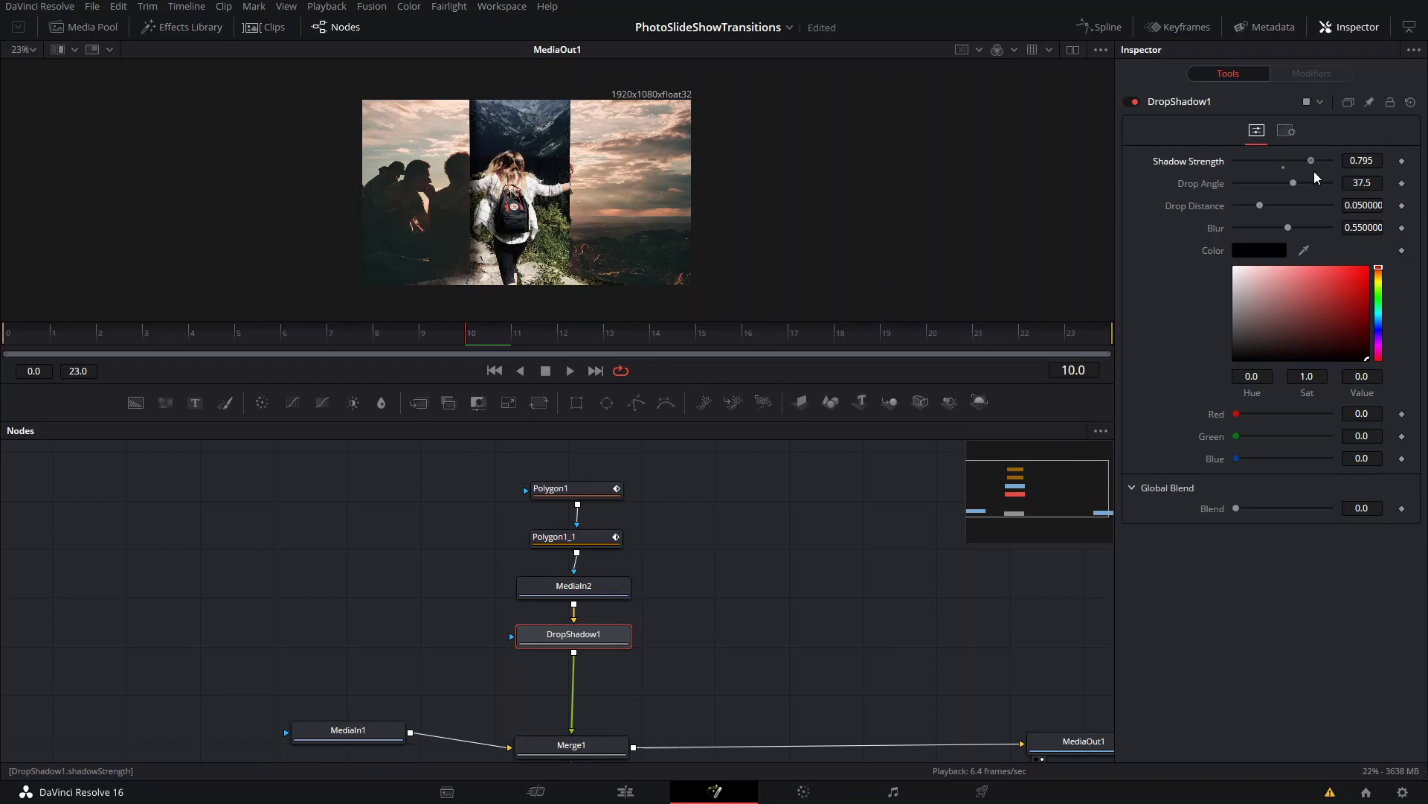
{"action": "left_click_drag", "start_coordinate": [460, 343], "coordinate": [332, 341]}
{"action": "key", "text": "space"}
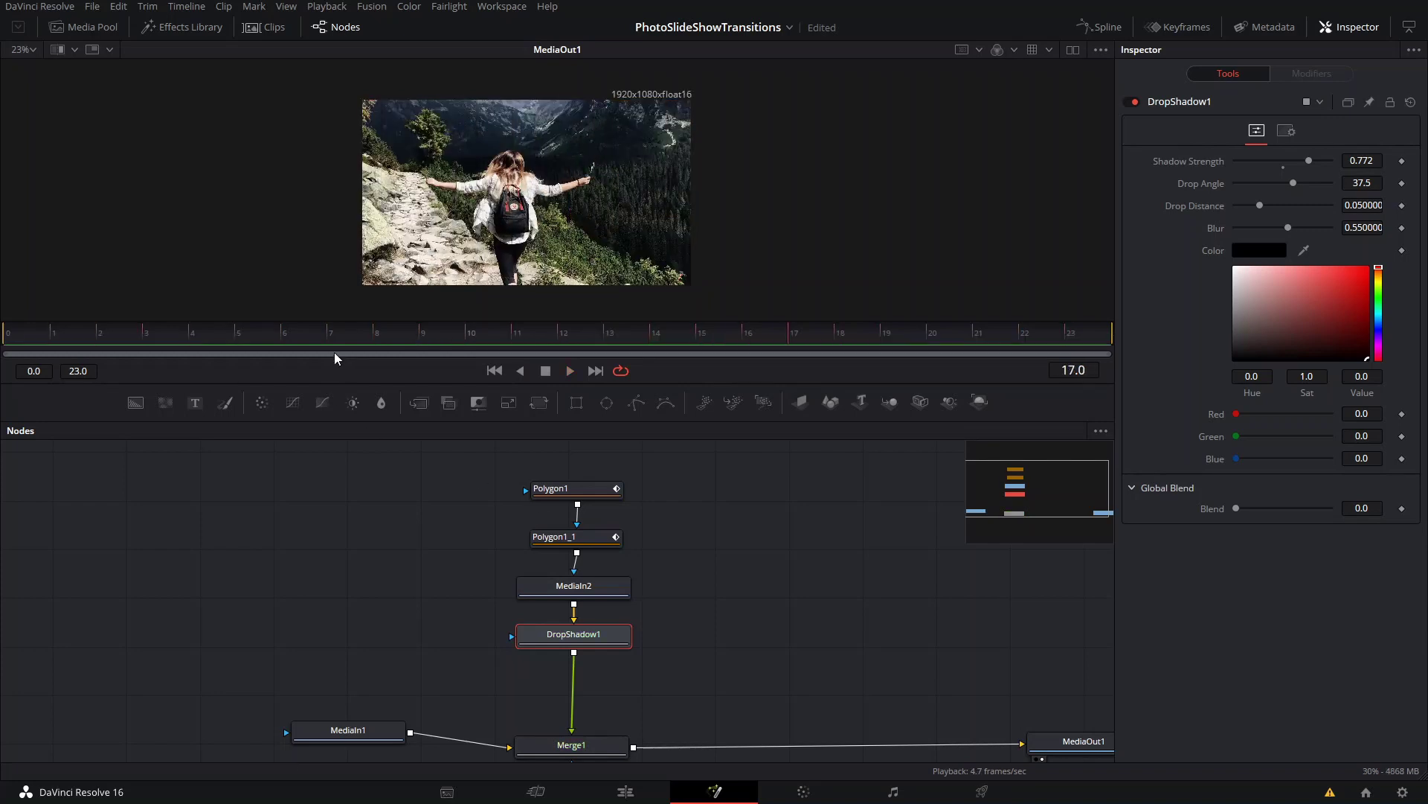
{"action": "key", "text": "space"}
Open the Spline editor and display the animation curves of Polygon1 and Polygon1_1.
{"action": "left_click", "coordinate": [1099, 26]}
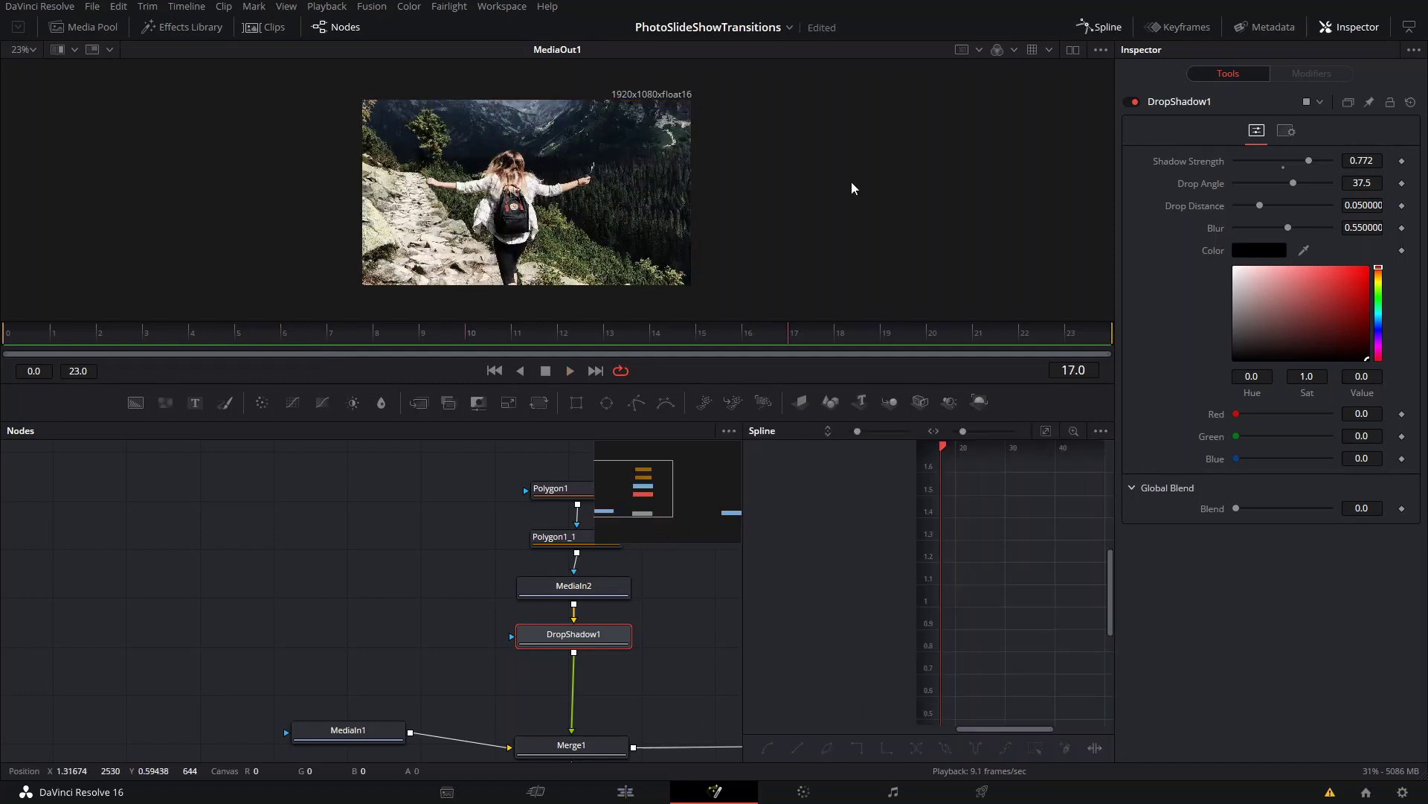
{"action": "left_click_drag", "start_coordinate": [280, 510], "coordinate": [467, 575]}
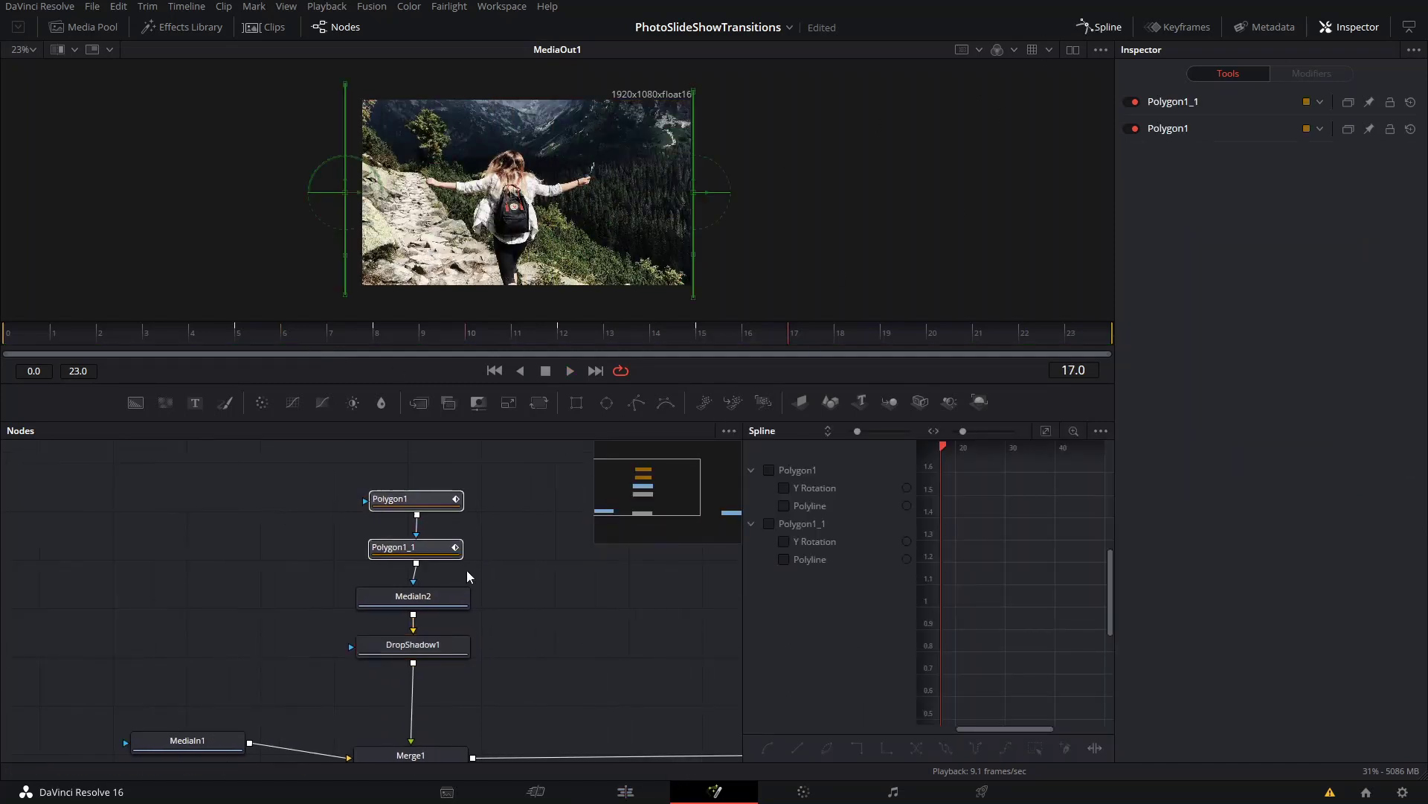
{"action": "left_click", "coordinate": [770, 471]}
{"action": "left_click", "coordinate": [775, 488]}
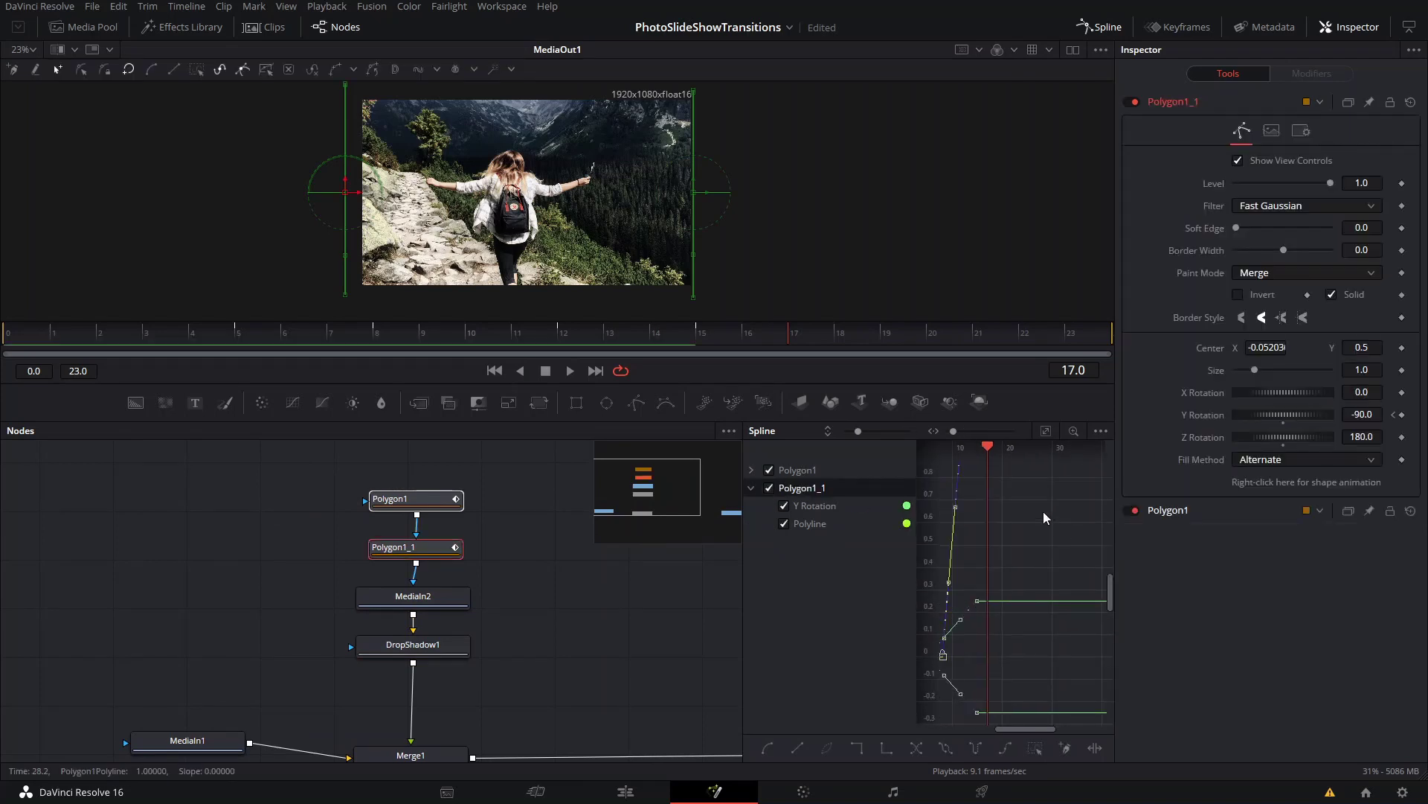
Smooth the animation curves of Polygon1 and Polygon1_1, and close the Spline editor.
{"action": "key", "text": "shift+s"}
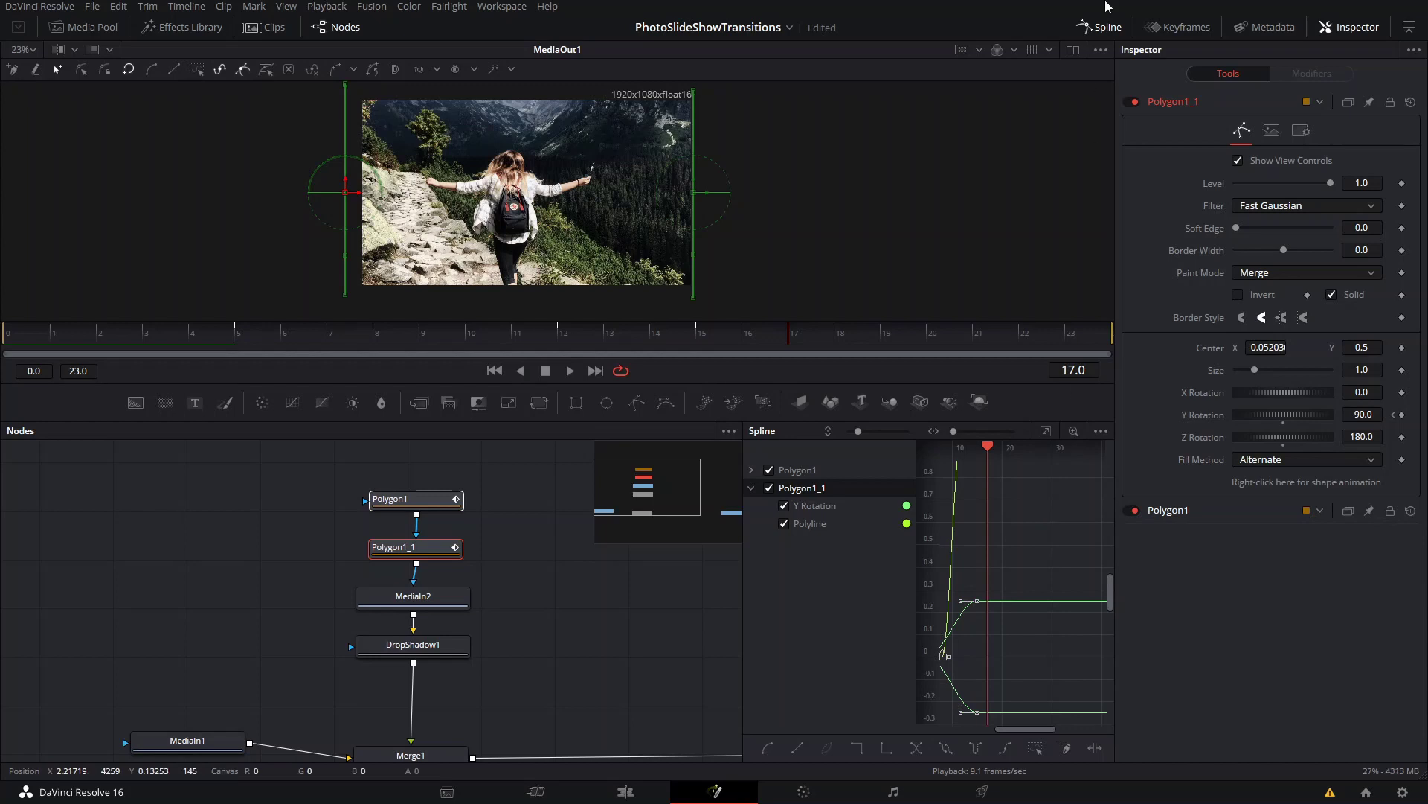
{"action": "left_click", "coordinate": [1100, 28]}
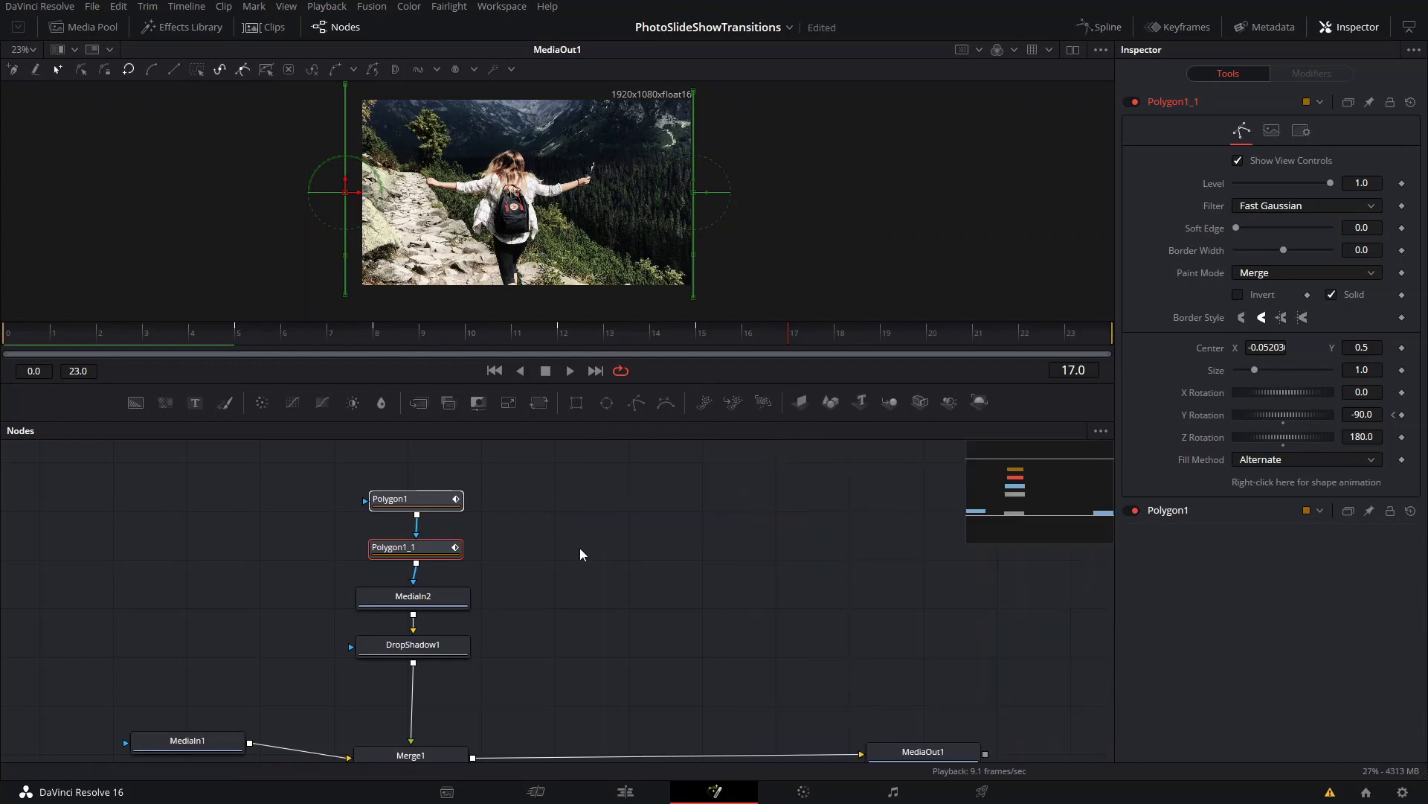
Enable Motion Blur with a Shutter Angle of 130 on both Polygon1 and Polygon1_1.
{"action": "left_click", "coordinate": [406, 499]}
{"action": "left_click", "coordinate": [1302, 132]}
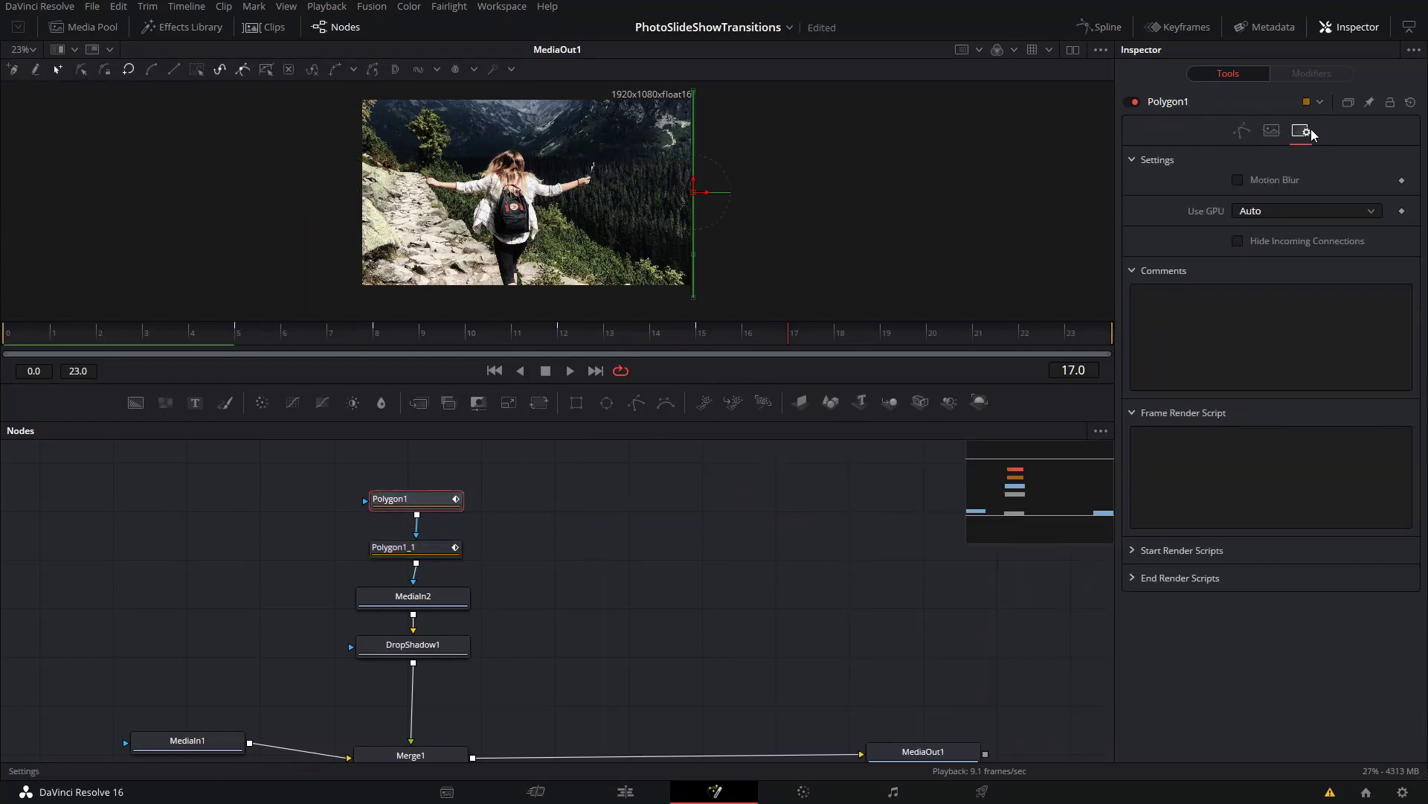
{"action": "left_click", "coordinate": [1276, 177]}
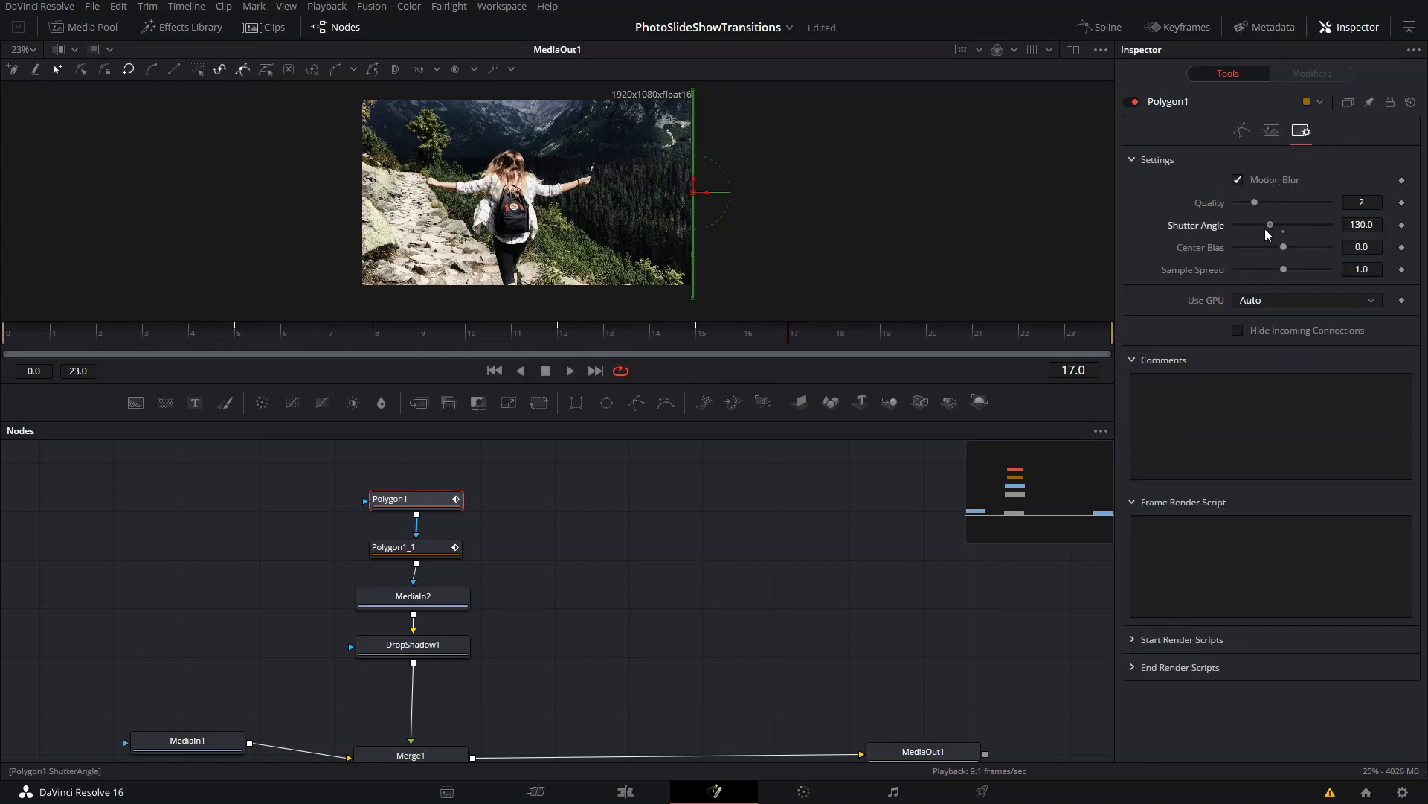
{"action": "left_click", "coordinate": [406, 547]}
{"action": "left_click", "coordinate": [1300, 132]}
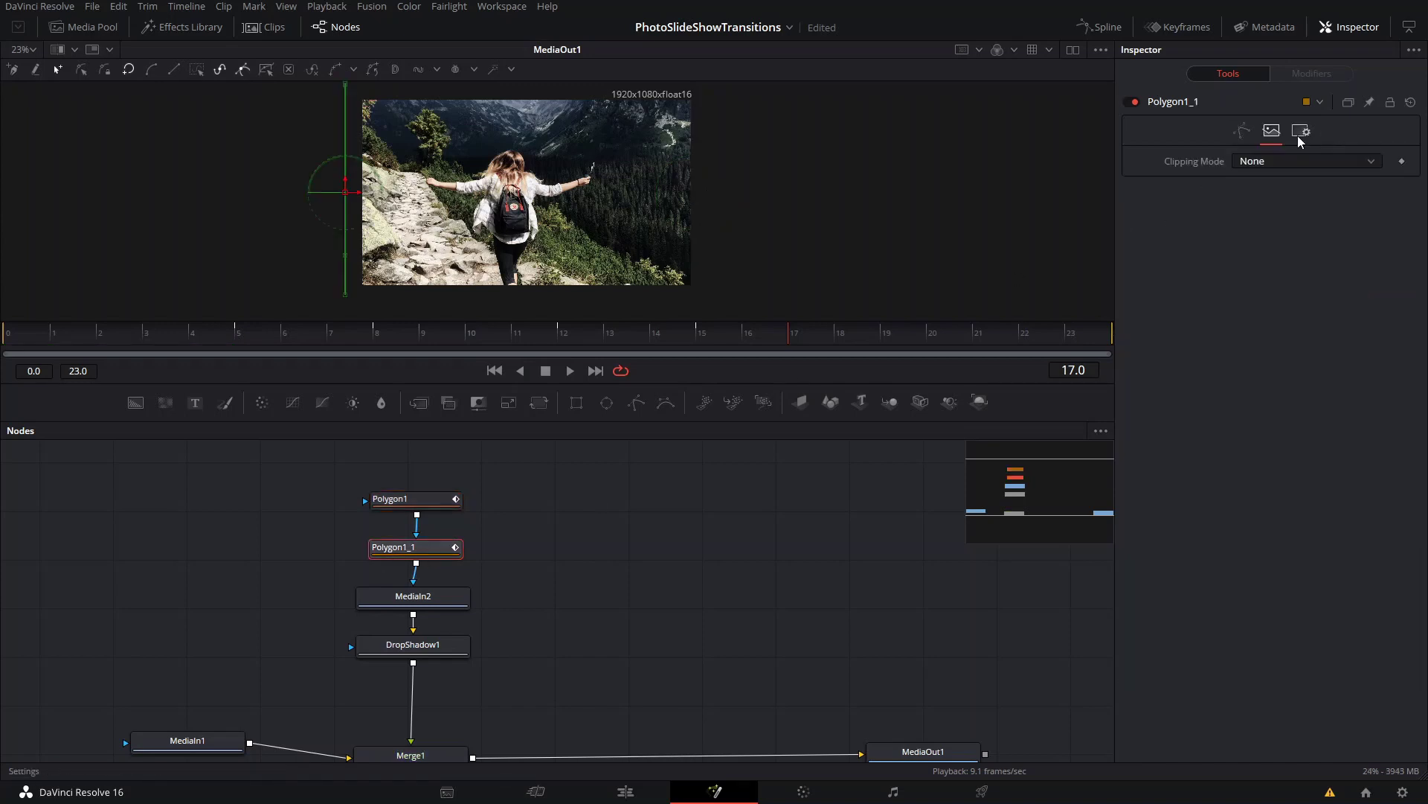
{"action": "left_click", "coordinate": [1276, 181]}
{"action": "left_click_drag", "start_coordinate": [1281, 216], "coordinate": [1253, 229]}
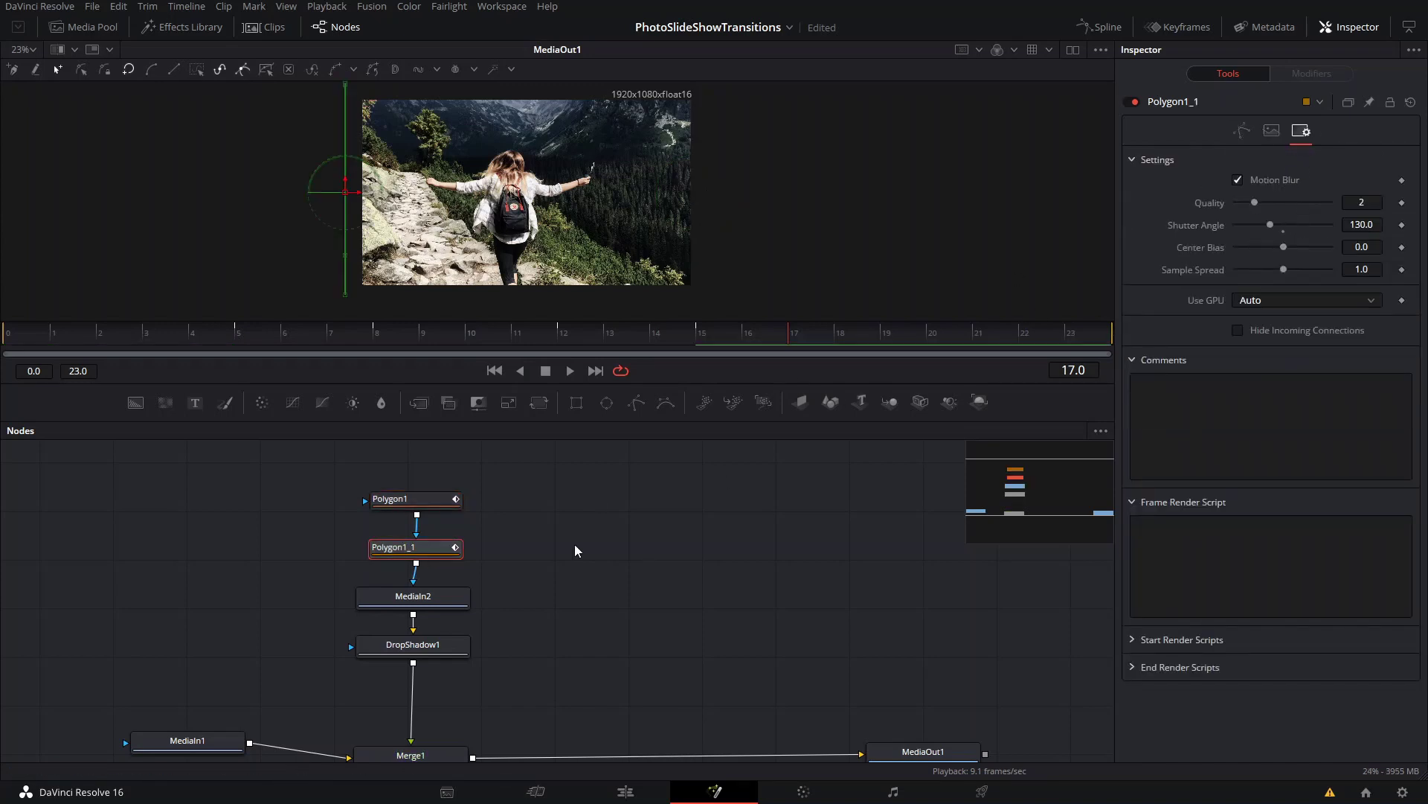
Play back the door-split transition with motion blur and save the project.
{"action": "key", "text": "space"}
{"action": "key", "text": "ctrl+s"}
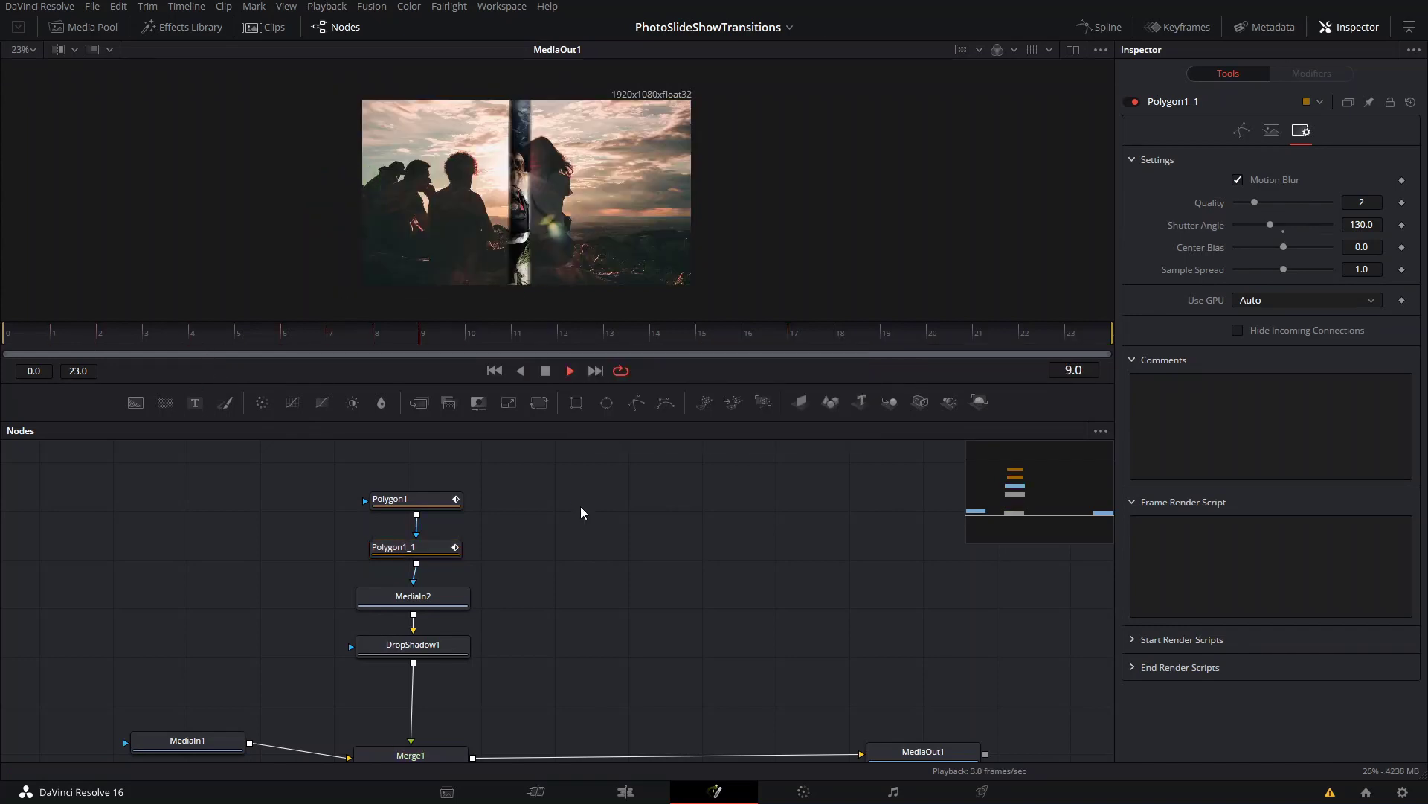
{"action": "key", "text": "space"}
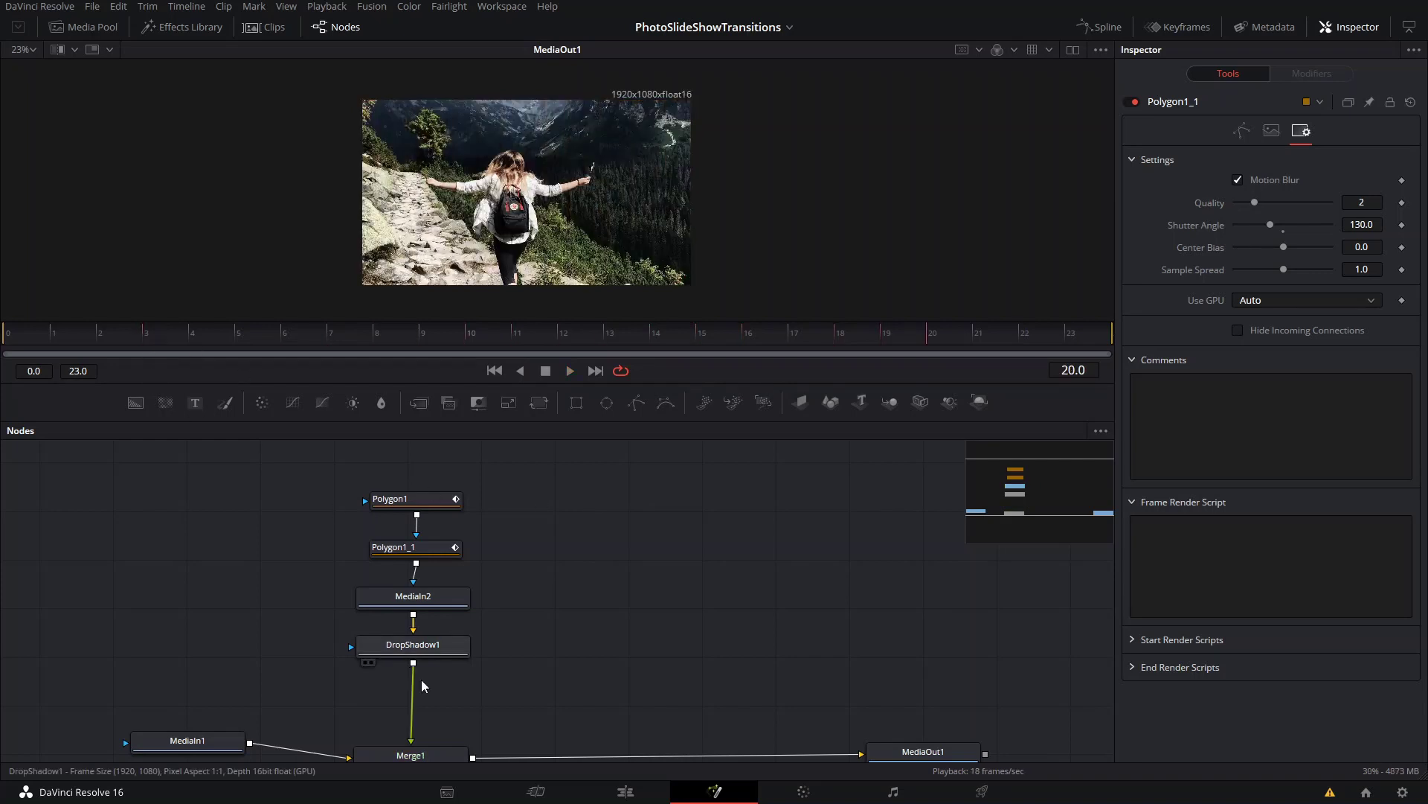
Return to the Edit page timeline showing Fusion Clip 13 and the preceding Fusion clips.
{"action": "left_click", "coordinate": [616, 795]}
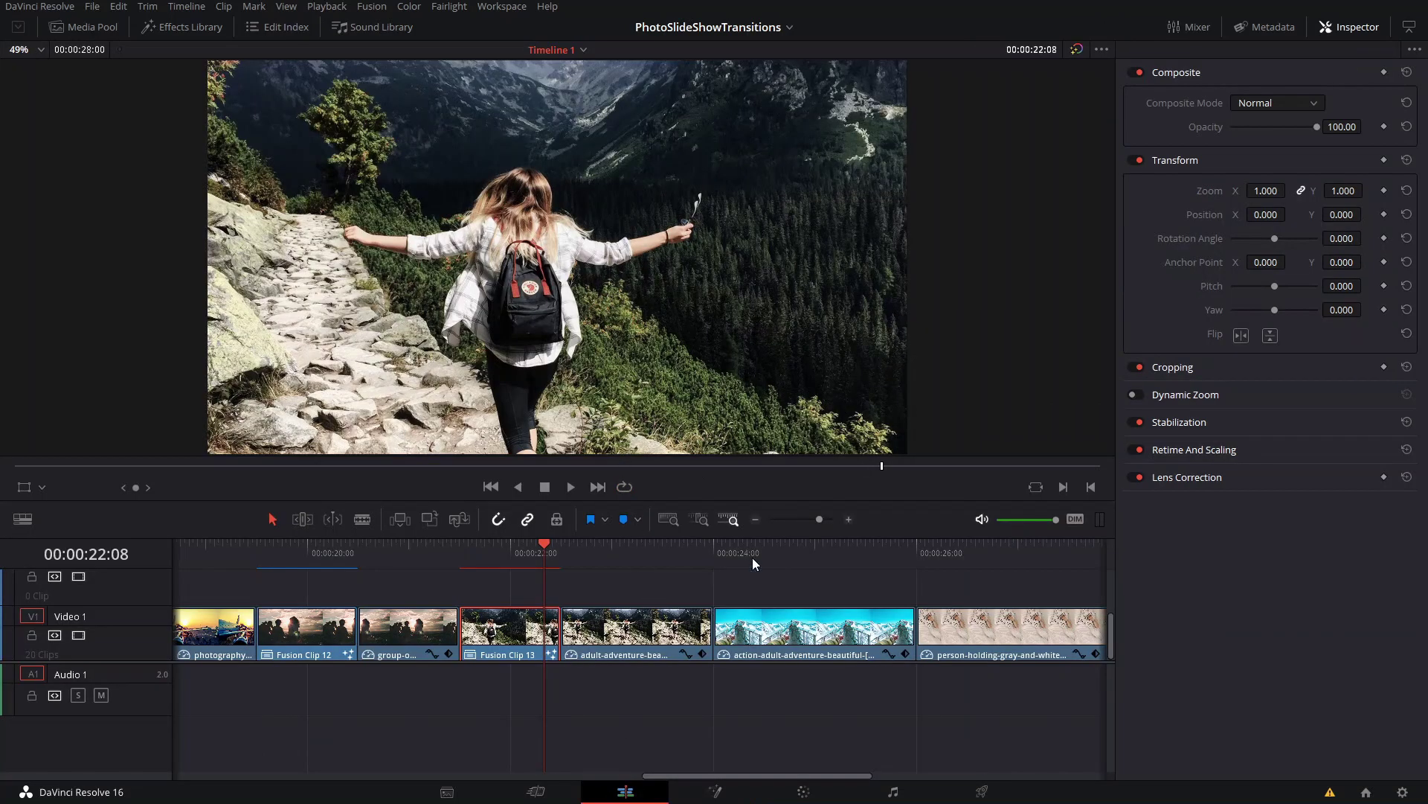
{"action": "scroll", "coordinate": [683, 600], "scroll_direction": "left", "scroll_amount": 5}
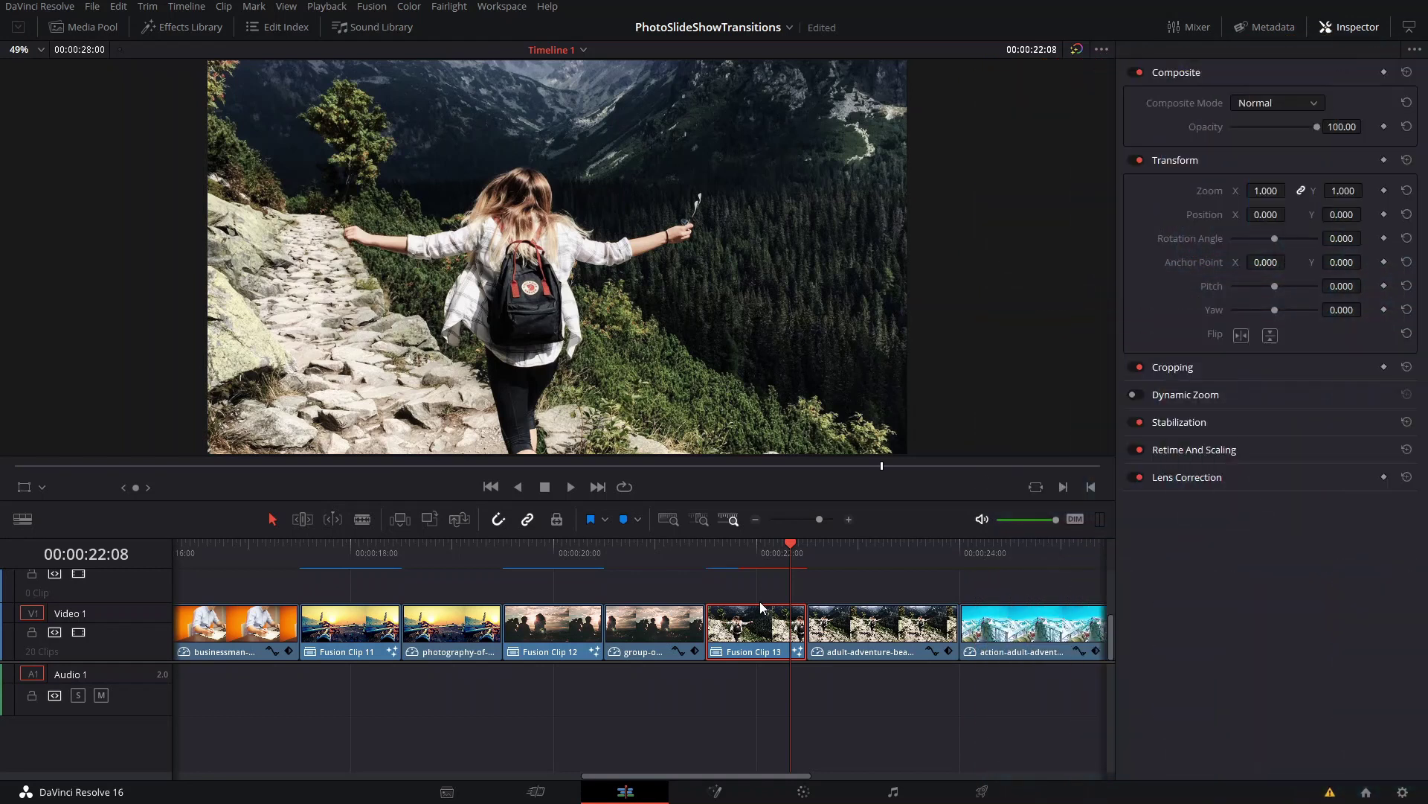
{"action": "scroll", "coordinate": [461, 280], "scroll_direction": "down", "scroll_amount": 1}
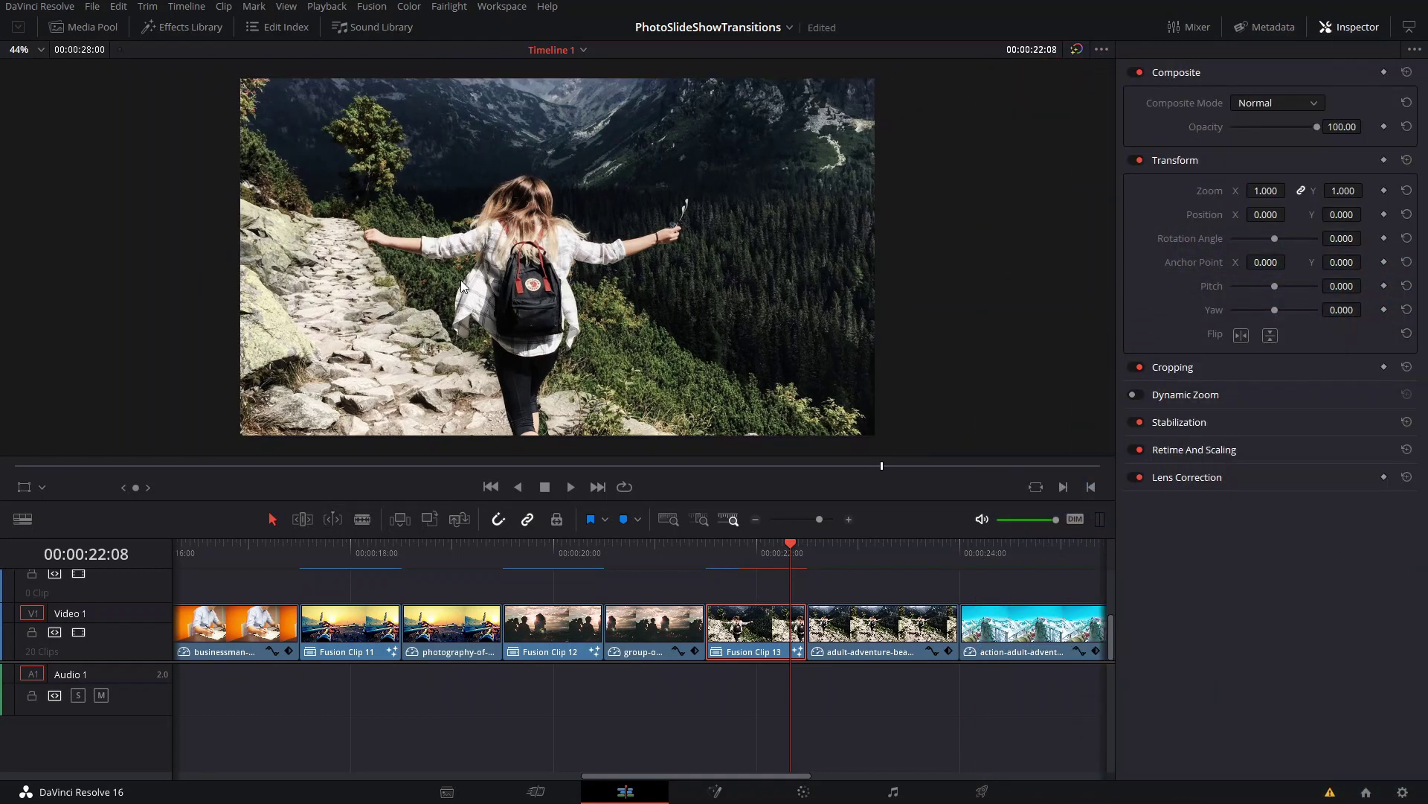